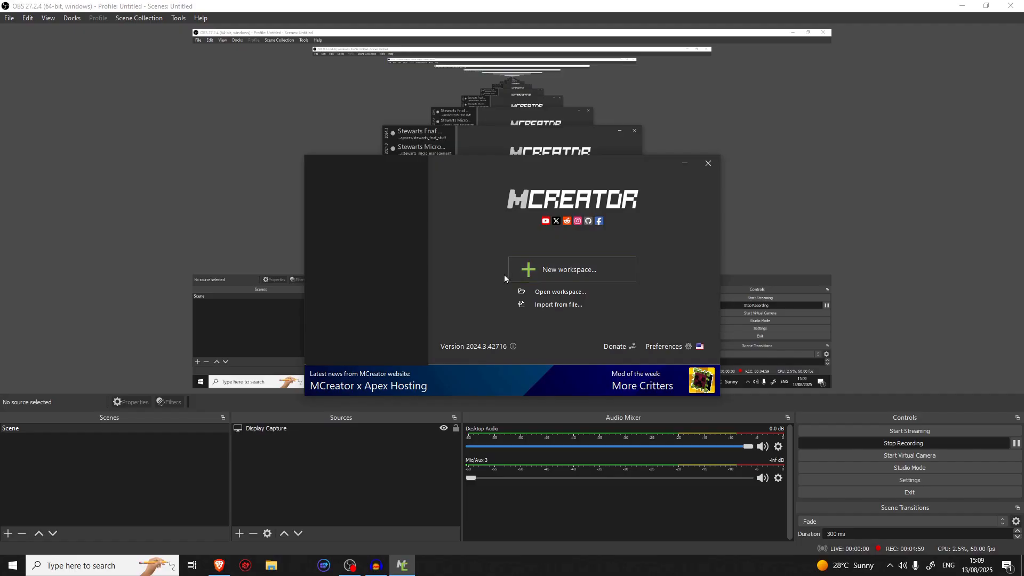
# Start a new workspace and set its type to Minecraft Forge mod
pyautogui.click(548, 275)
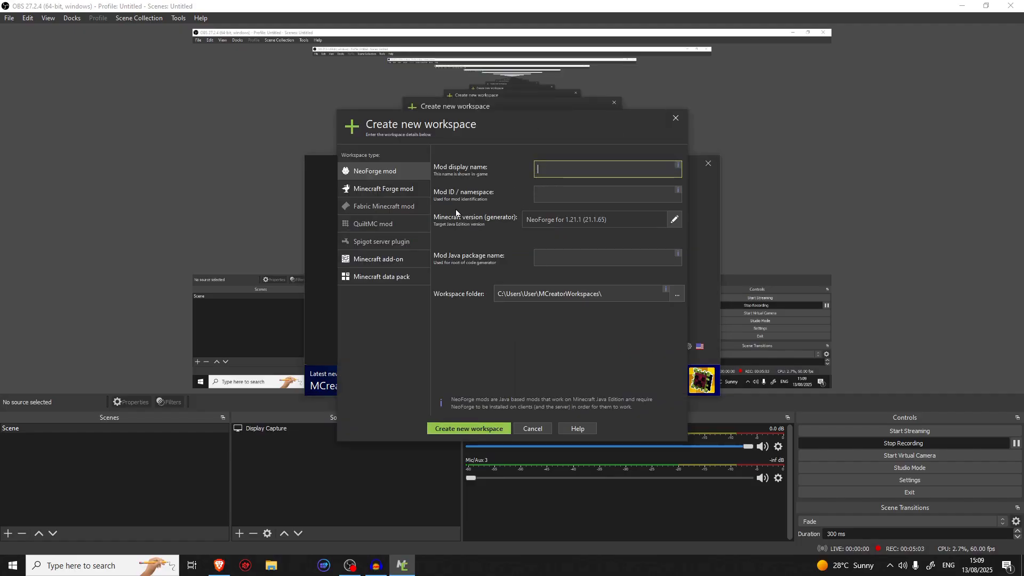
pyautogui.click(417, 190)
pyautogui.click(418, 176)
pyautogui.click(408, 188)
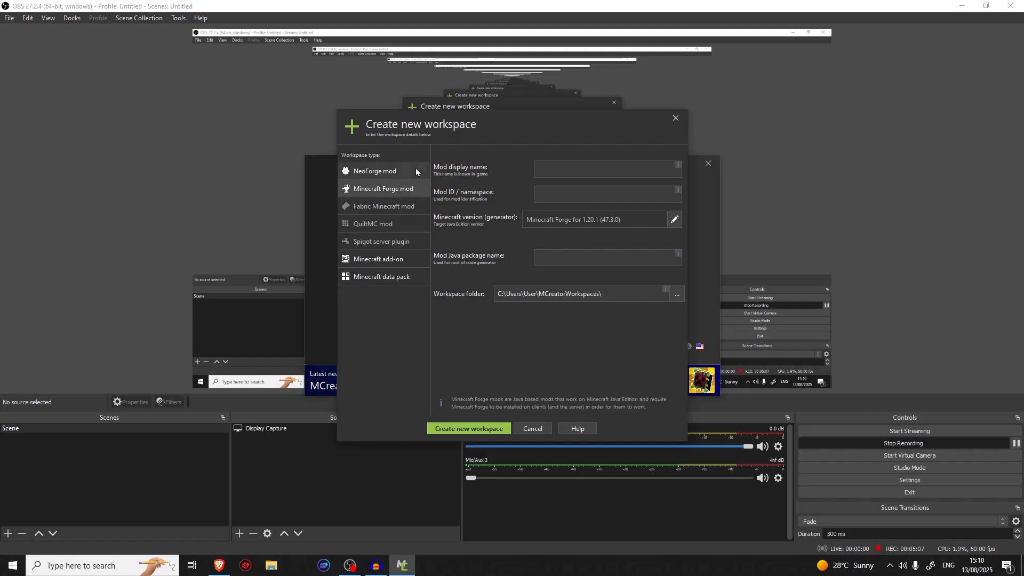
pyautogui.click(416, 171)
pyautogui.click(416, 188)
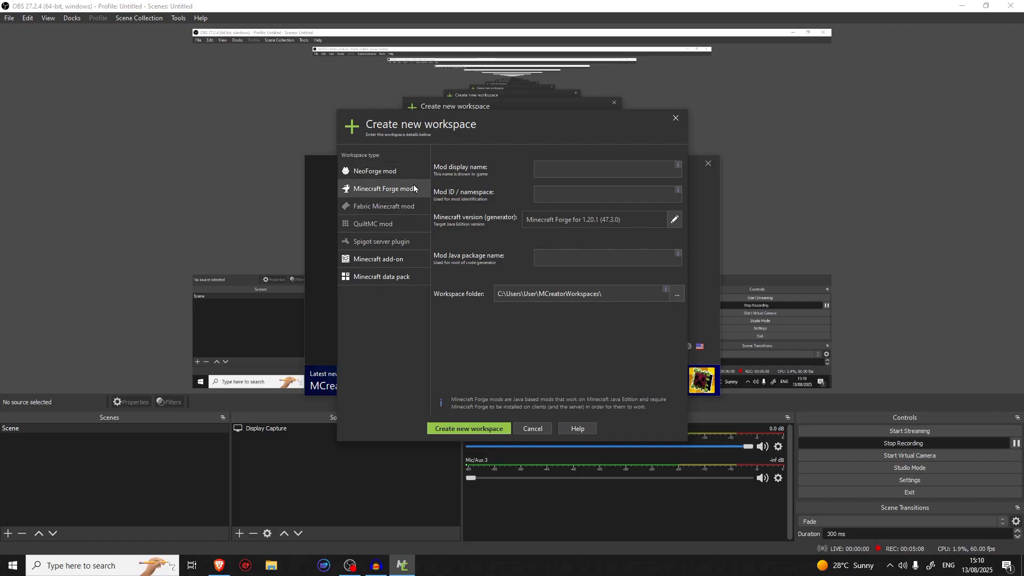
# Set the mod display name to Stewarts_Undertale_Mod and create the workspace
pyautogui.click(606, 168)
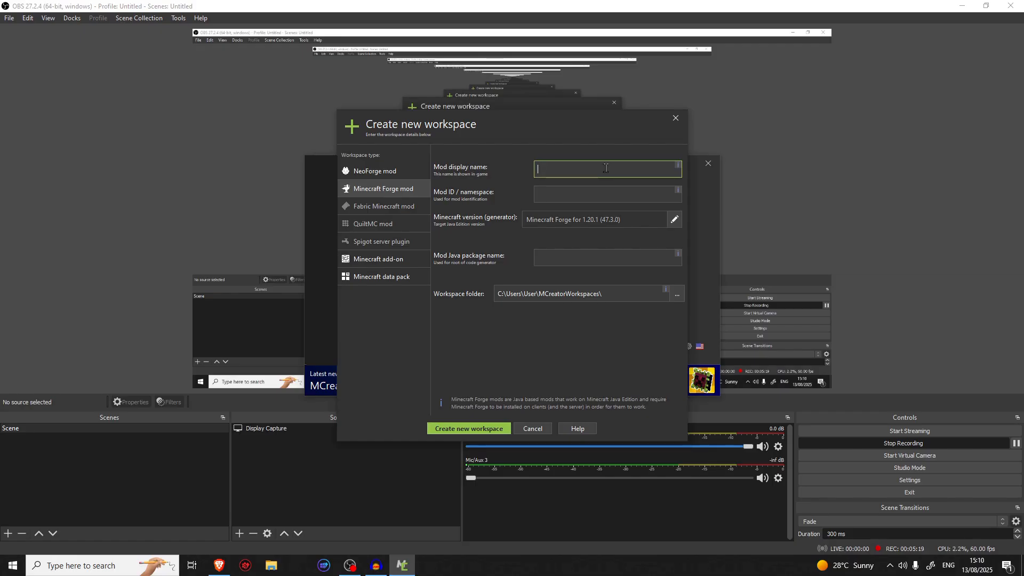
pyautogui.press('capslock')
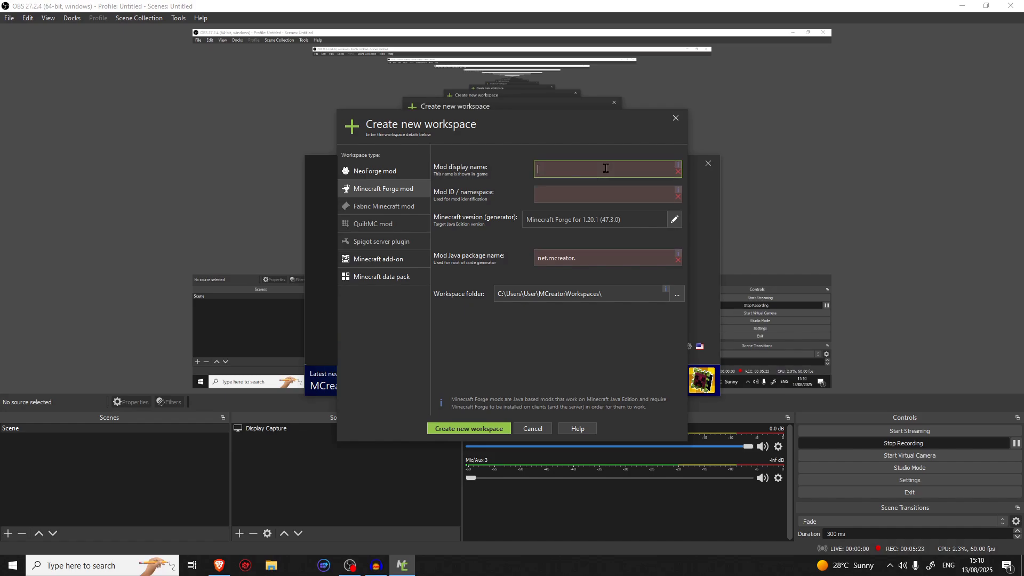
pyautogui.write('Unn')
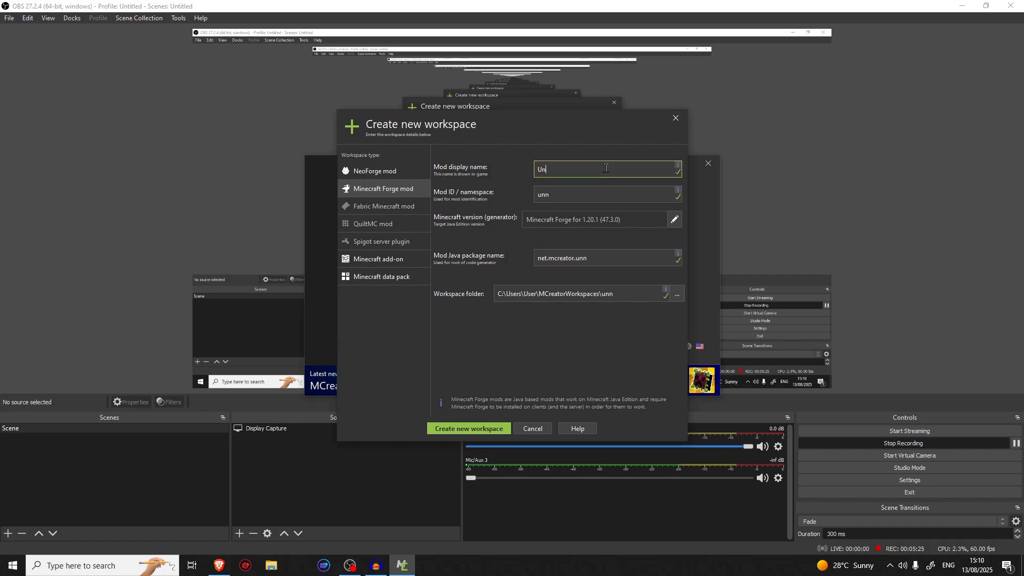
pyautogui.write('ertale')
pyautogui.press('Left')
pyautogui.write('Stewarts')
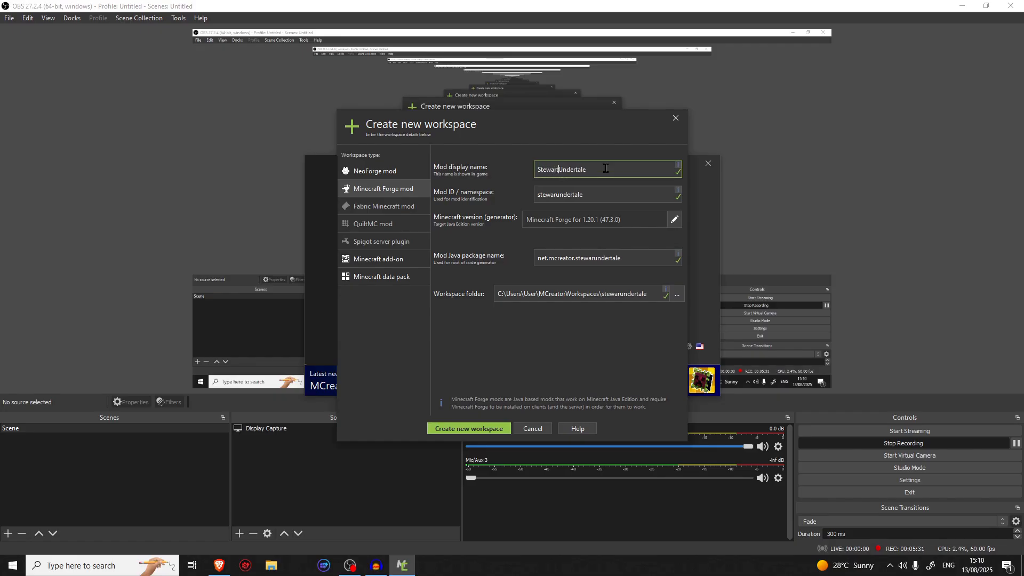
pyautogui.write('_Undertale_')
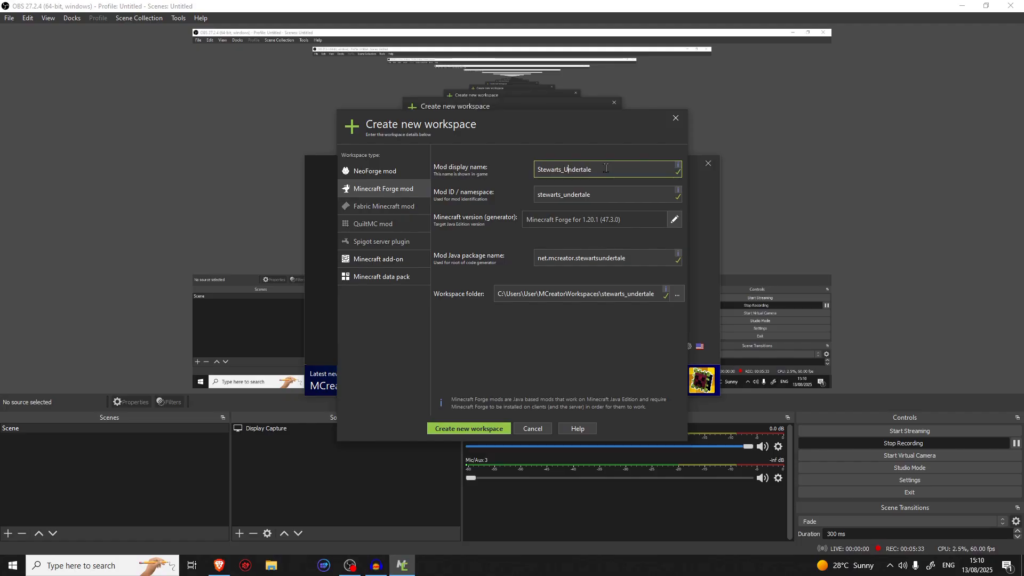
pyautogui.write('Mod')
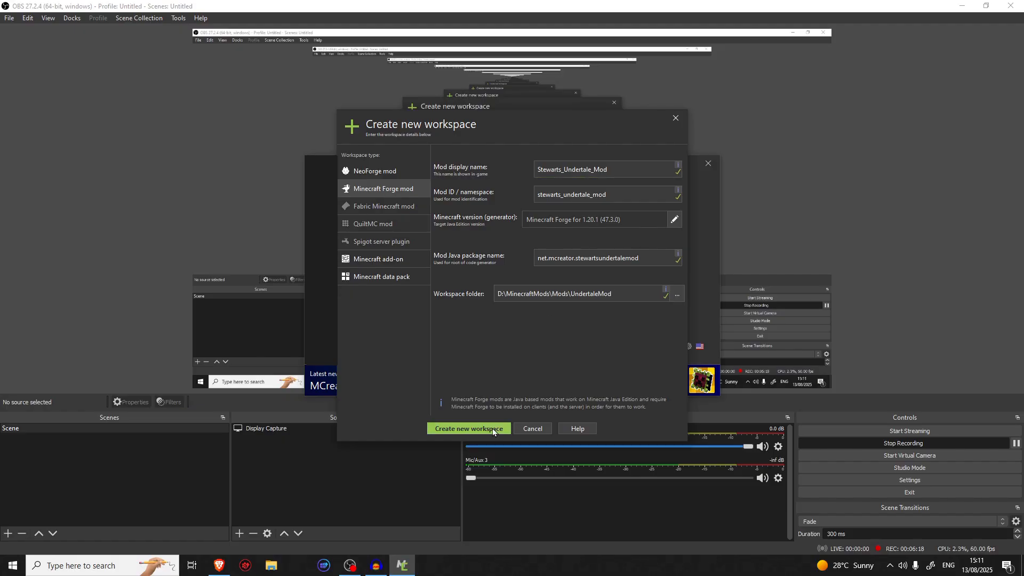
pyautogui.click(491, 428)
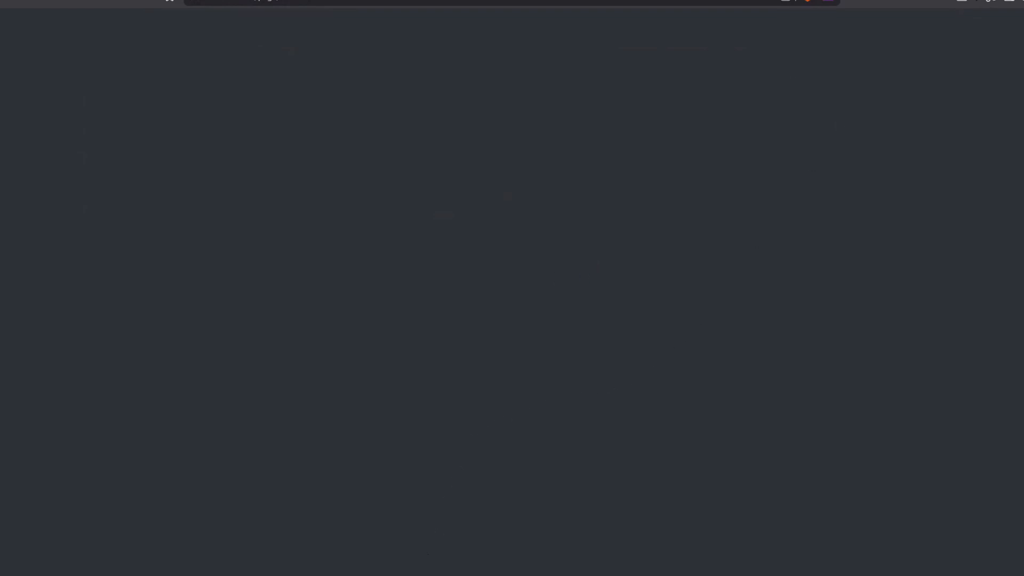
# Switch from the browser page back to the MCreator workspace and maximize its window
pyautogui.moveTo(386, 575)
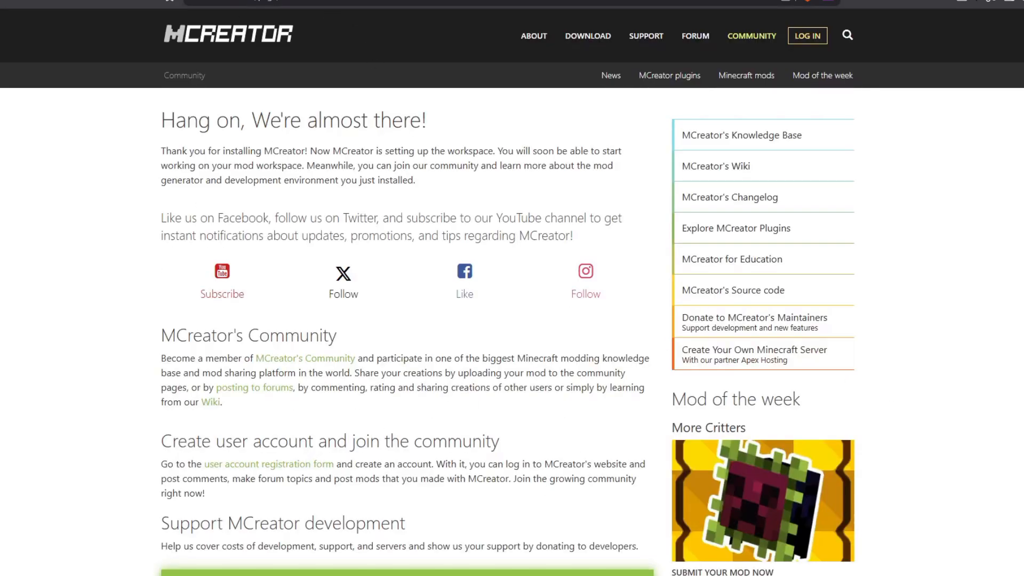
pyautogui.moveTo(386, 575)
pyautogui.click(386, 575)
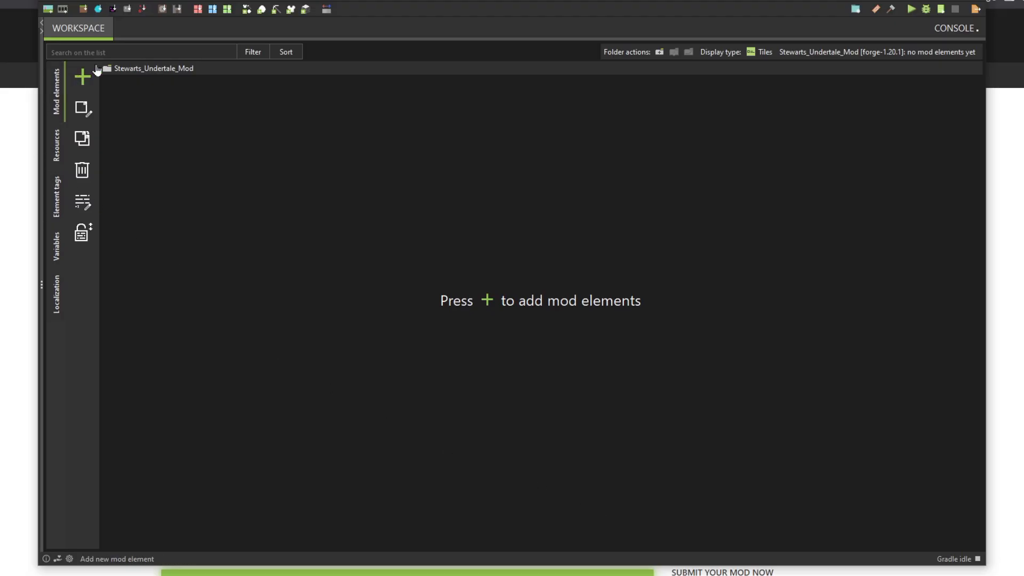
pyautogui.click(96, 70)
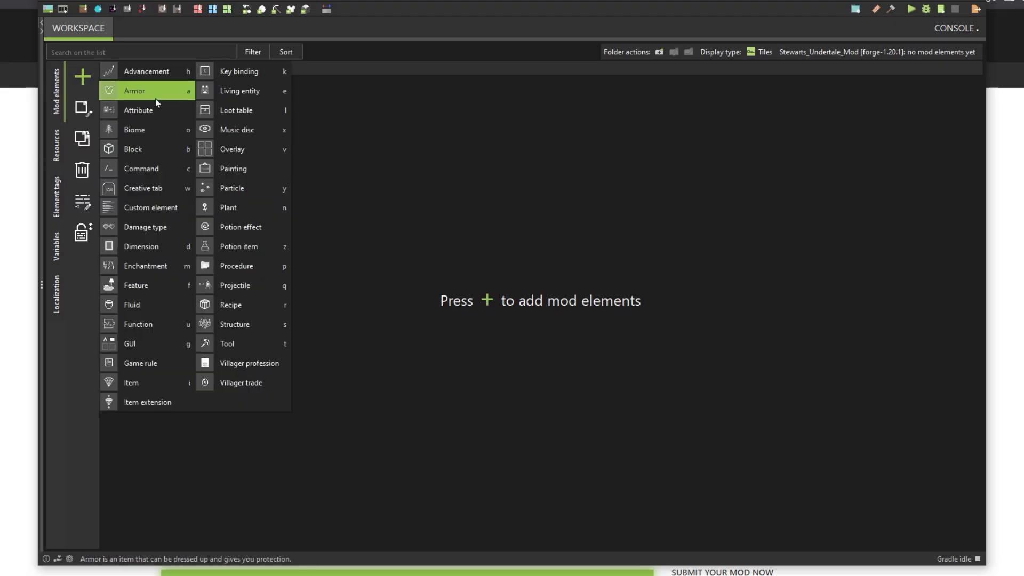
pyautogui.click(423, 200)
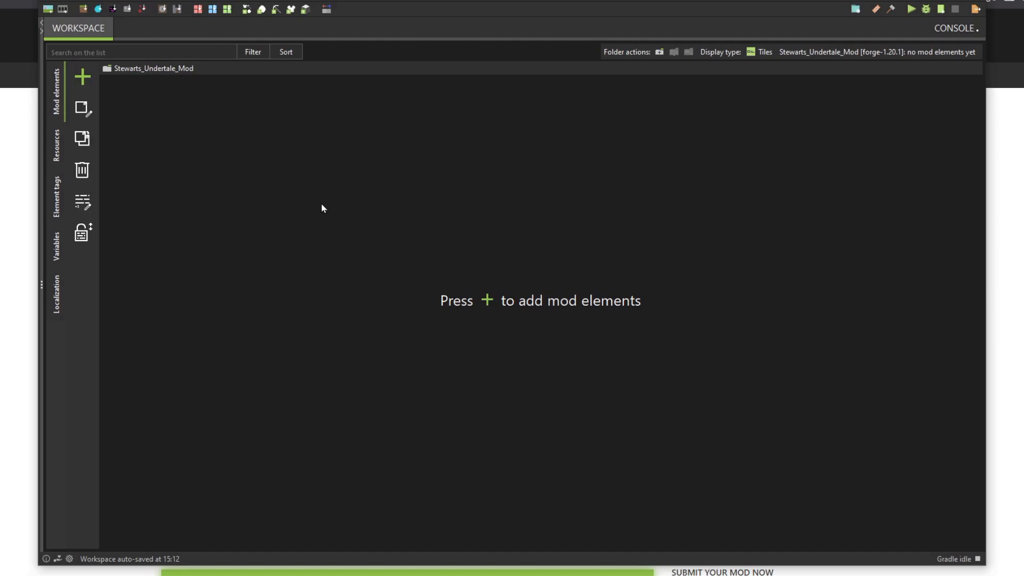
pyautogui.click(74, 89)
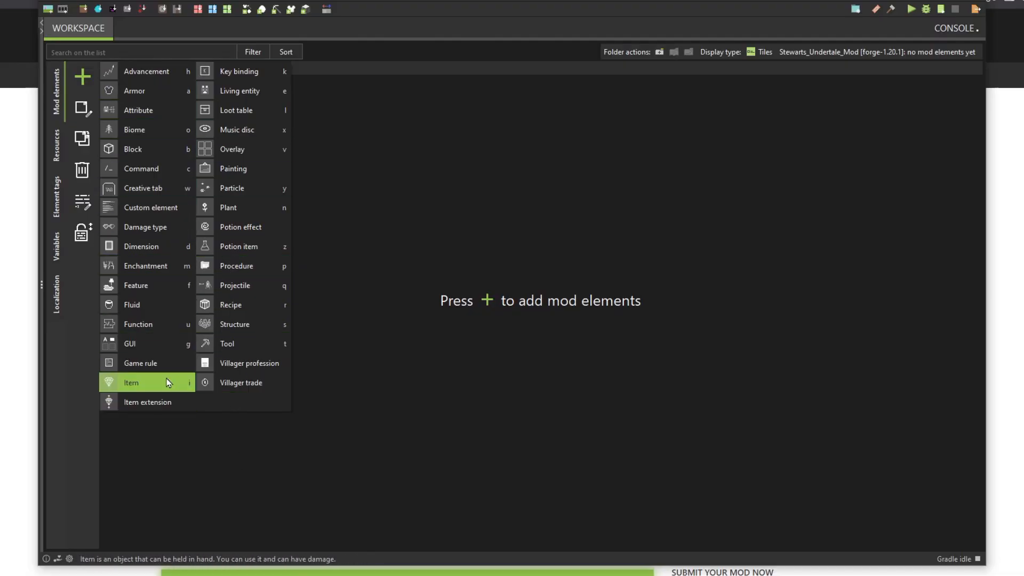
pyautogui.click(945, 1)
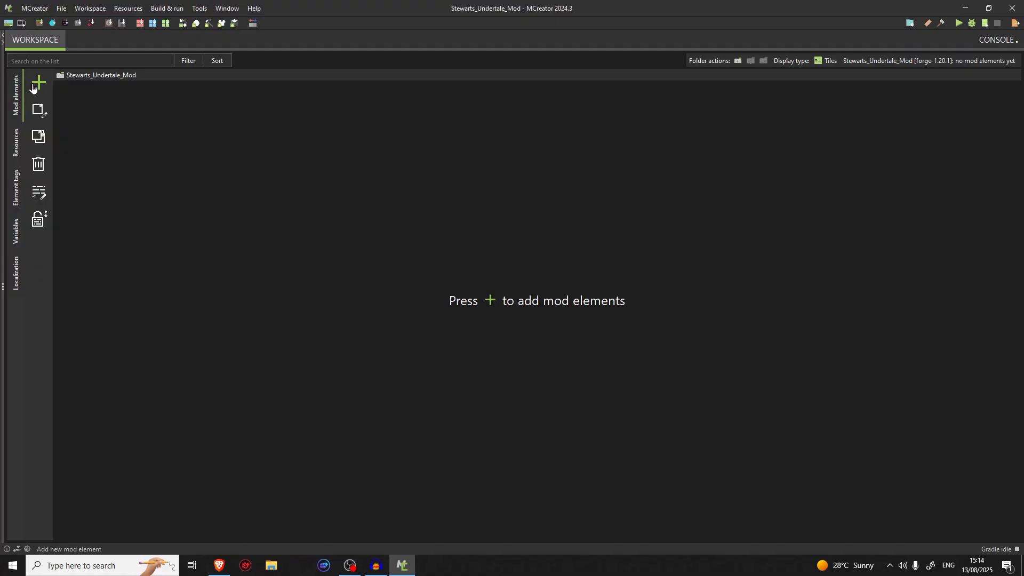
# Add a new Block mod element named PurpleStoneBricks
pyautogui.click(34, 87)
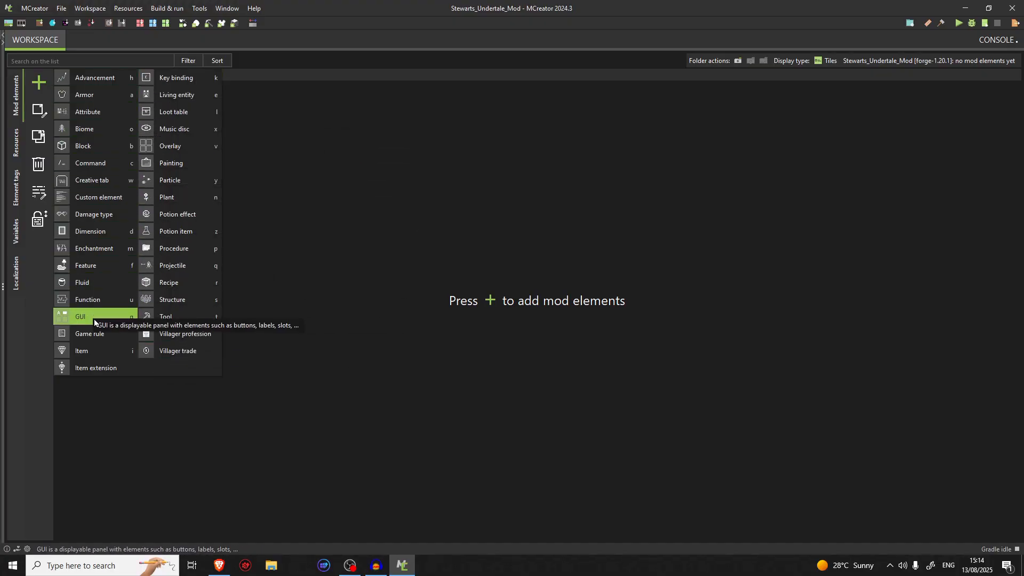
pyautogui.click(103, 155)
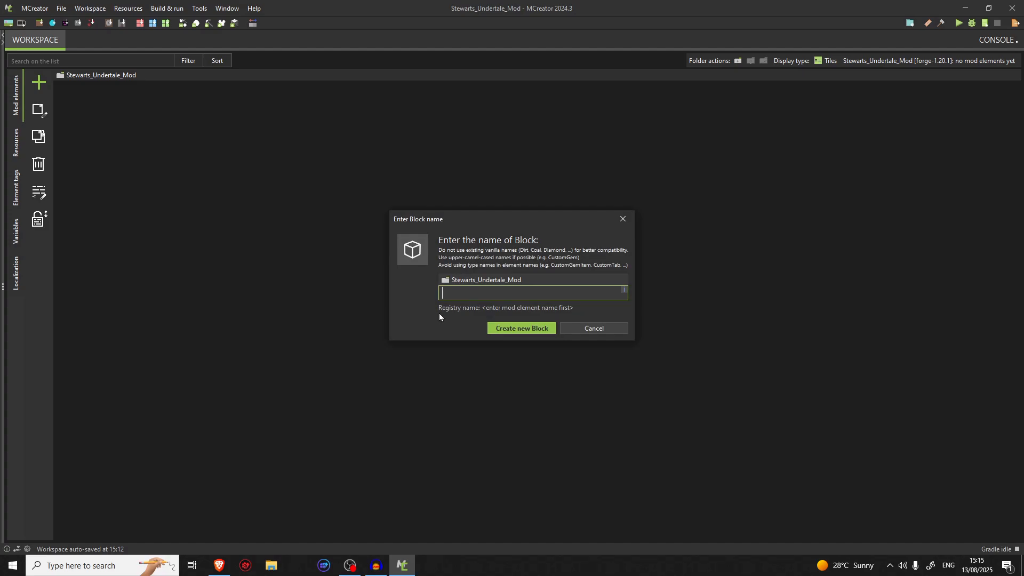
pyautogui.press('capslock')
pyautogui.write('PurpleStoneB')
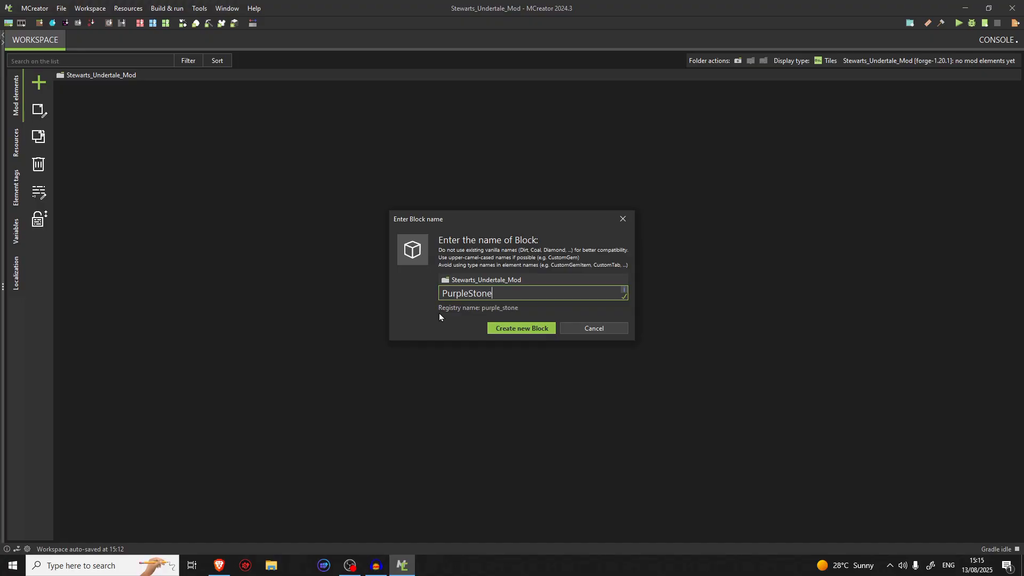
pyautogui.write('ricks')
pyautogui.press('Return')
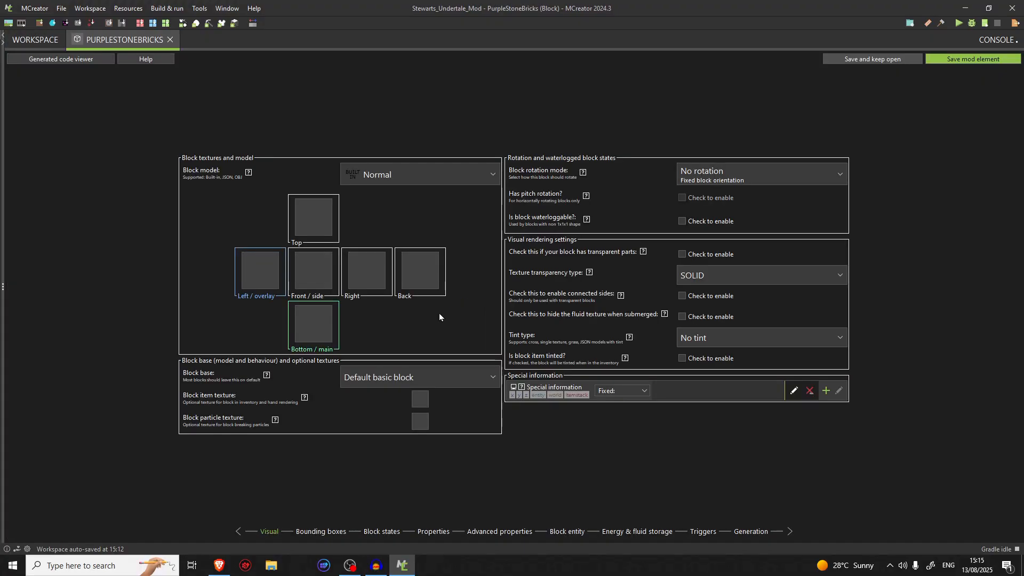
pyautogui.click(308, 335)
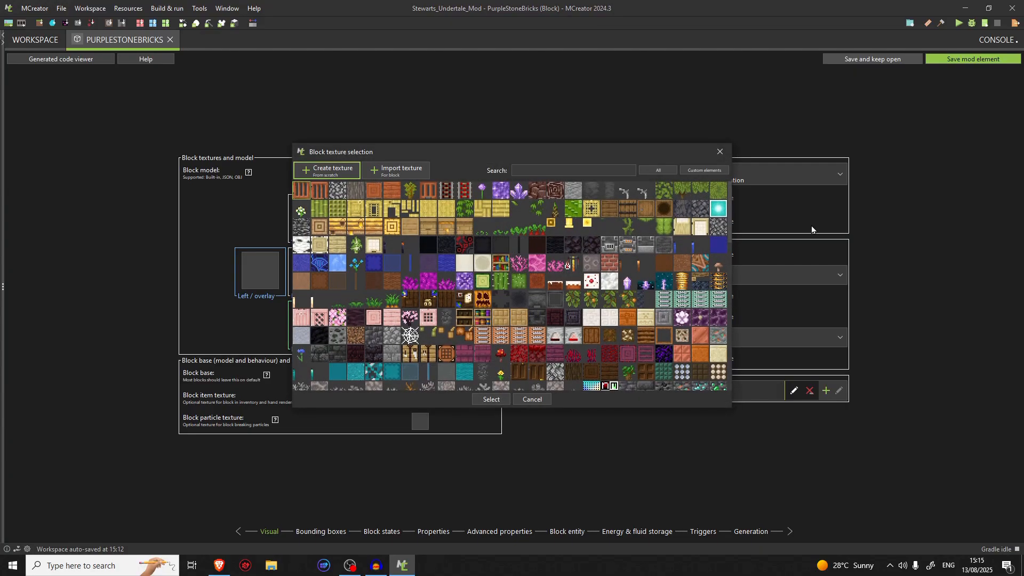
pyautogui.click(721, 153)
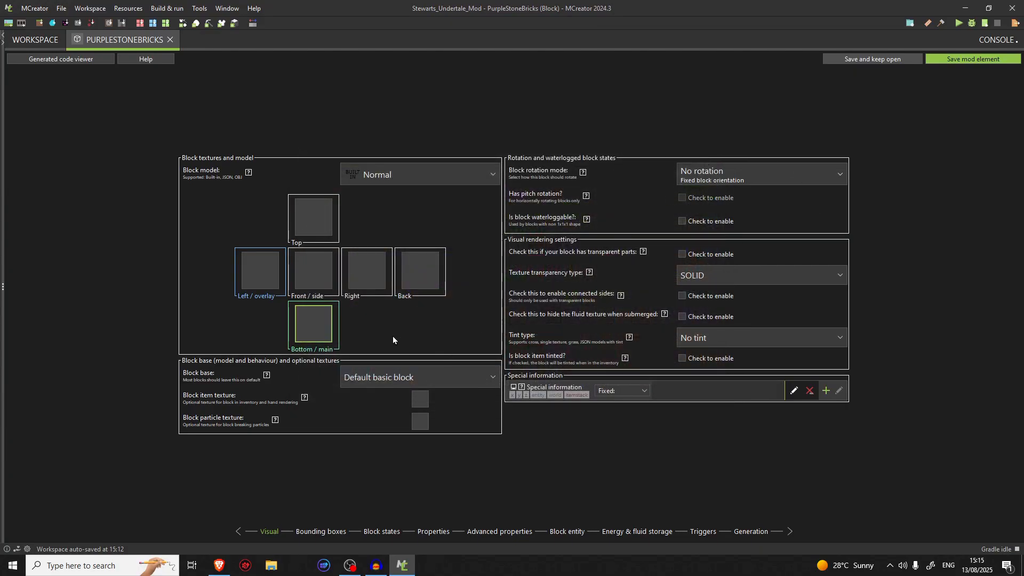
pyautogui.click(708, 178)
pyautogui.click(707, 177)
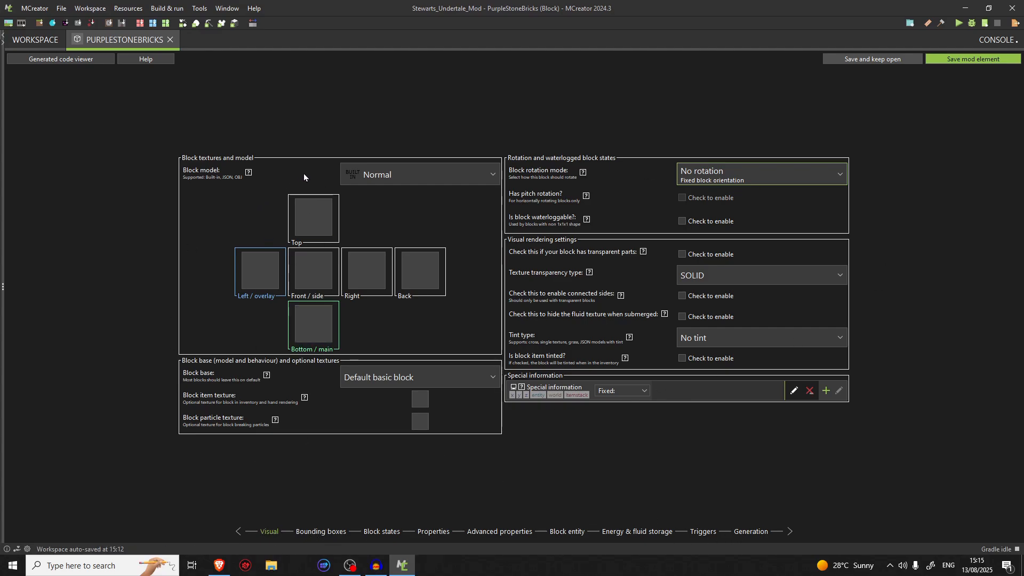
# Set the block model to Single texture and open the texture selection for the bottom/main face
pyautogui.click(395, 175)
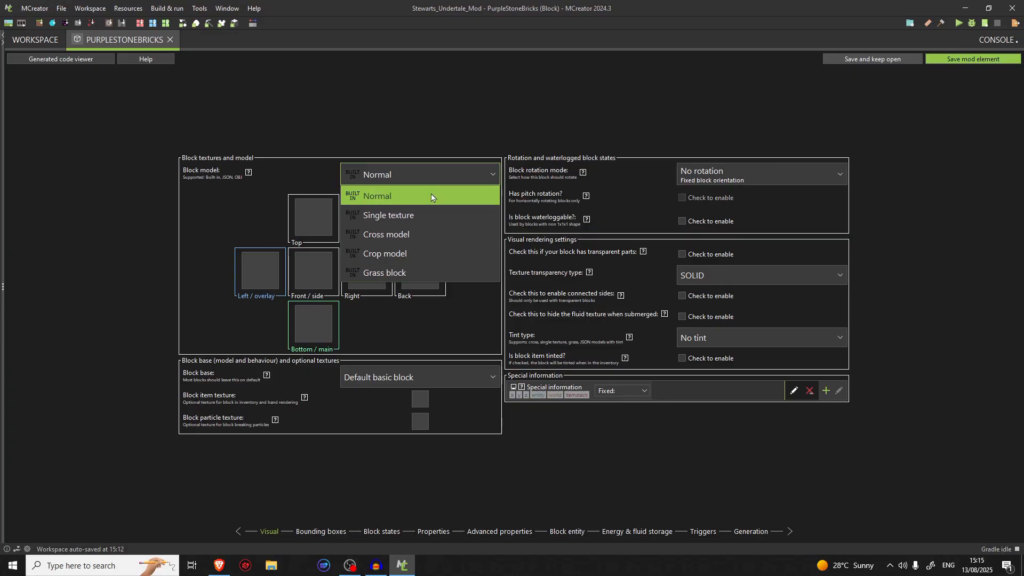
pyautogui.click(426, 210)
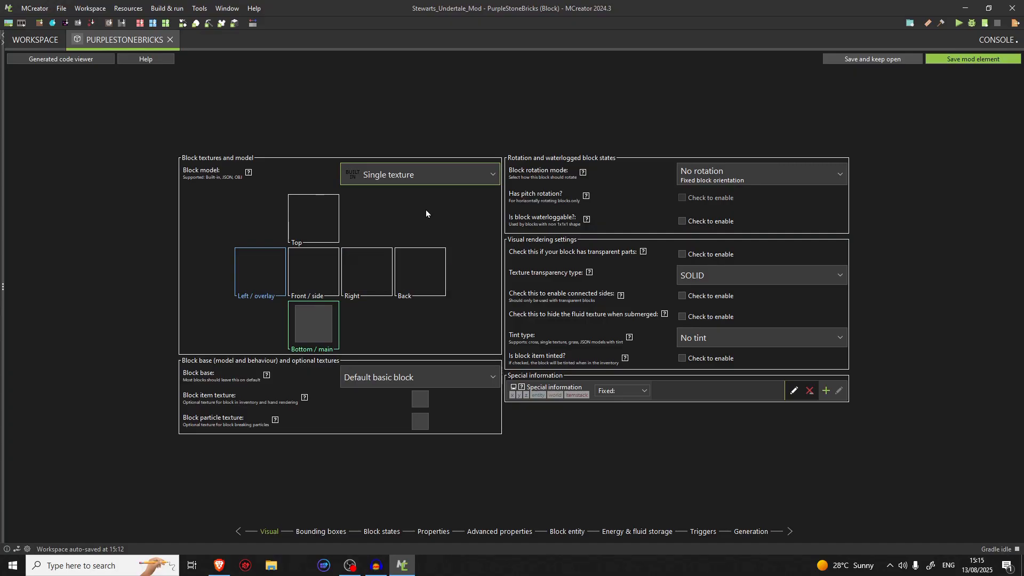
pyautogui.click(328, 313)
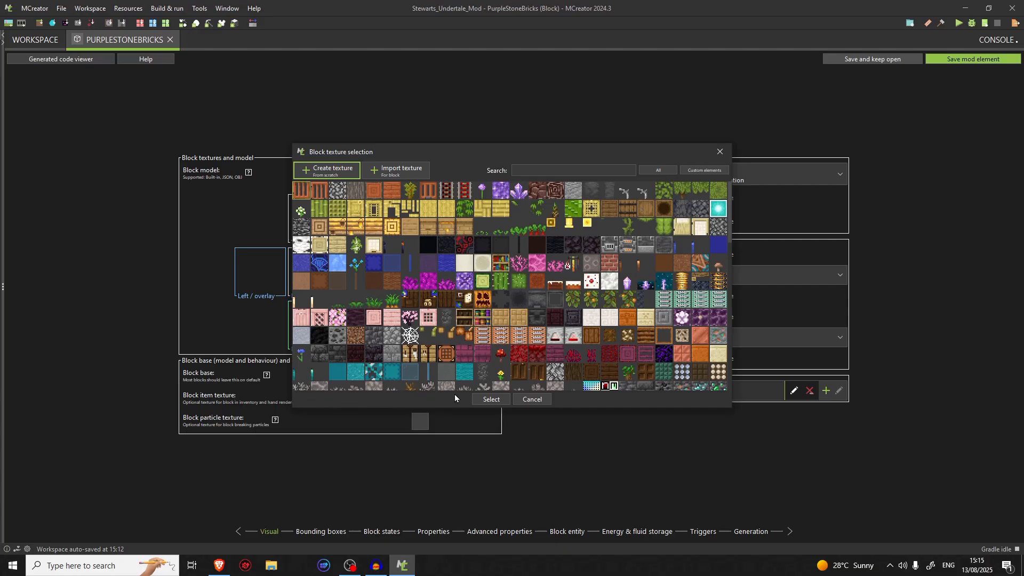
pyautogui.scroll(-10, 604, 301)
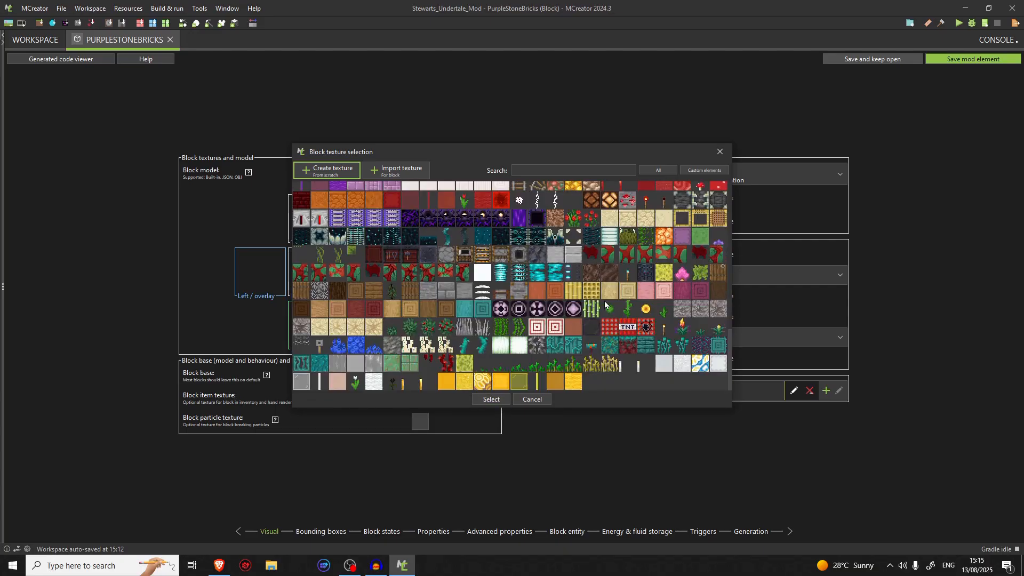
pyautogui.scroll(10, 587, 310)
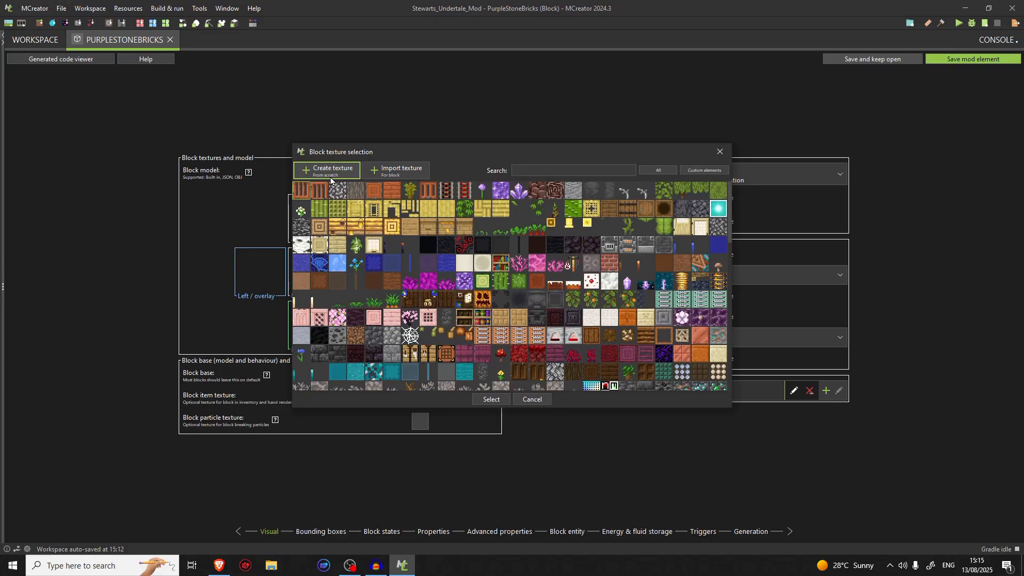
# Create a 16 by 16 texture from a template, searching for "brick" and using the light small-brick pattern as base texture
pyautogui.click(334, 179)
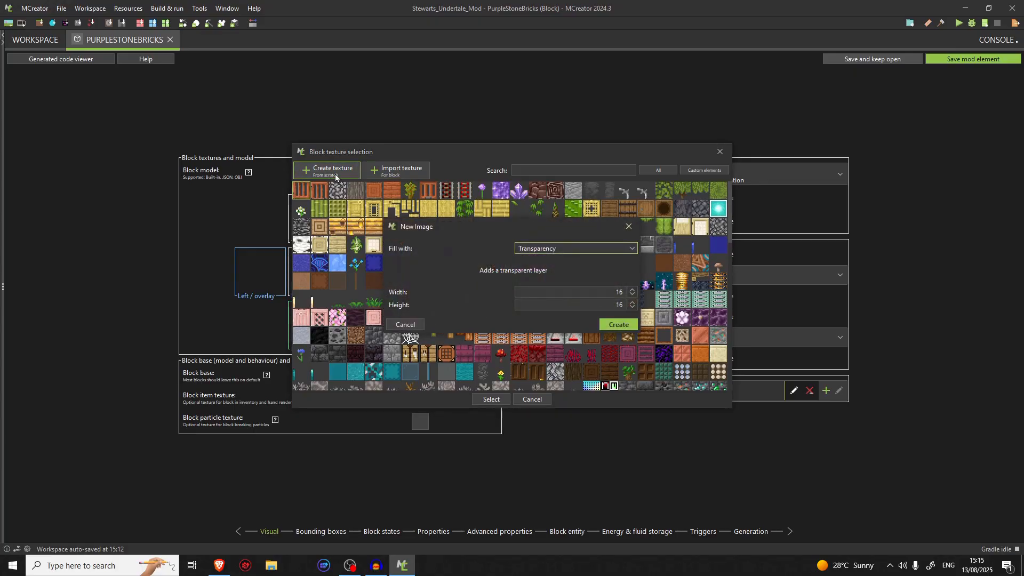
pyautogui.click(561, 247)
pyautogui.click(558, 279)
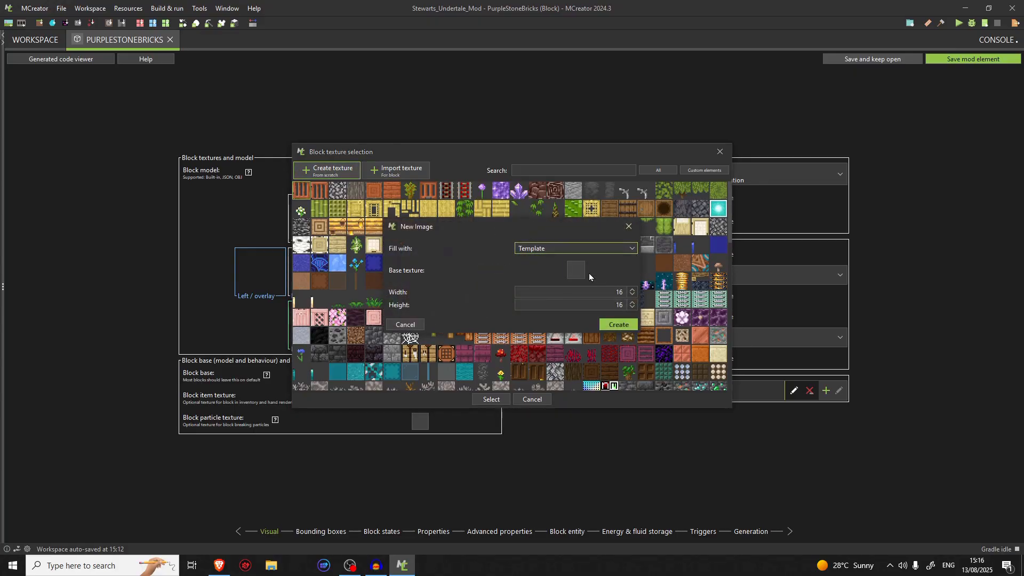
pyautogui.click(579, 273)
pyautogui.write('b')
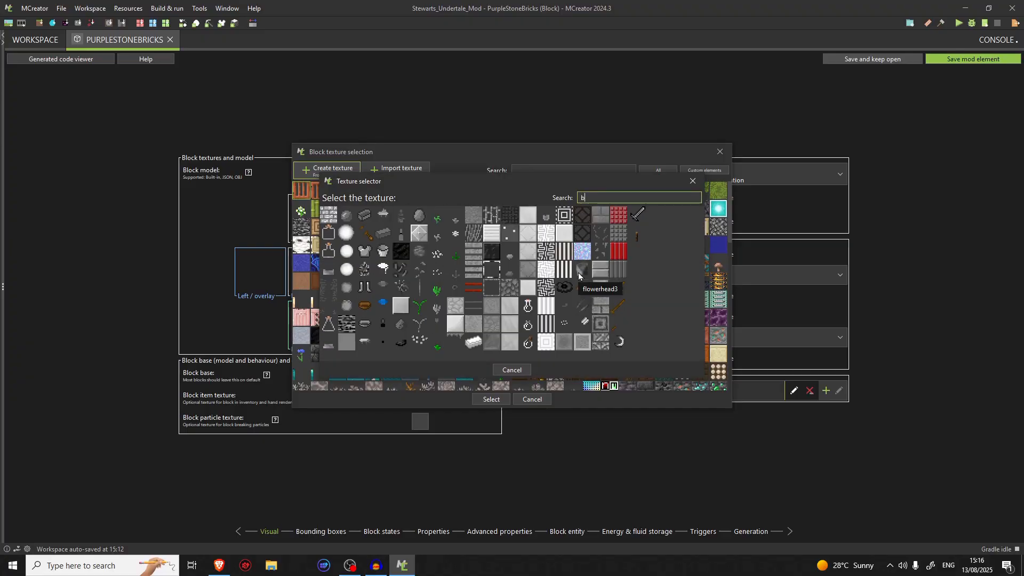
pyautogui.write('rick')
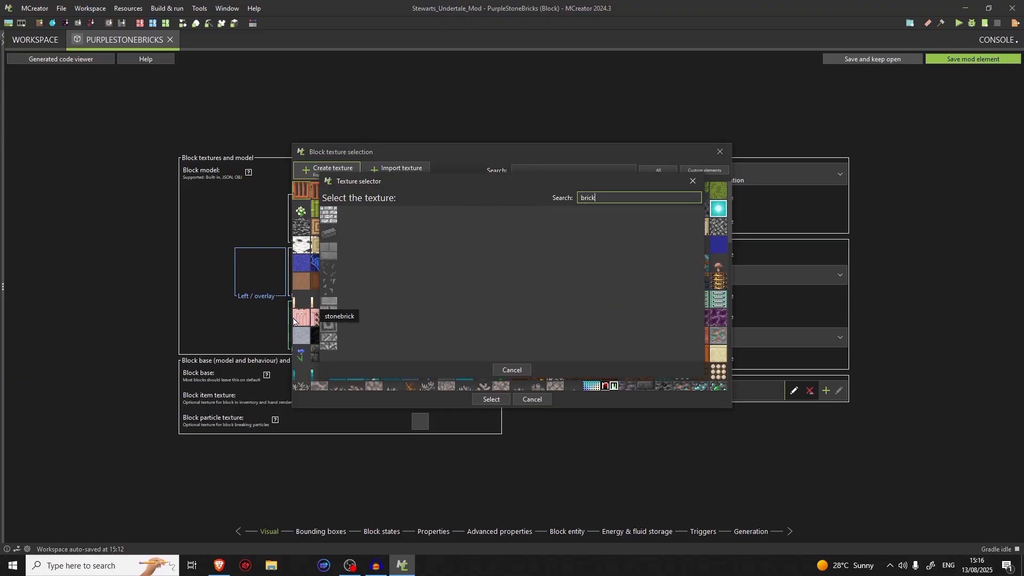
pyautogui.click(330, 221)
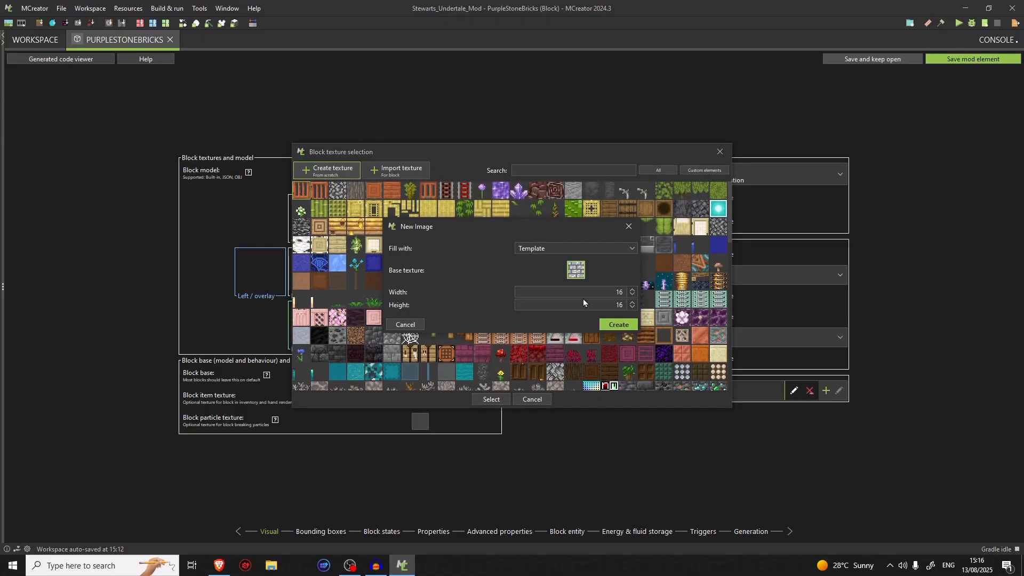
pyautogui.click(619, 326)
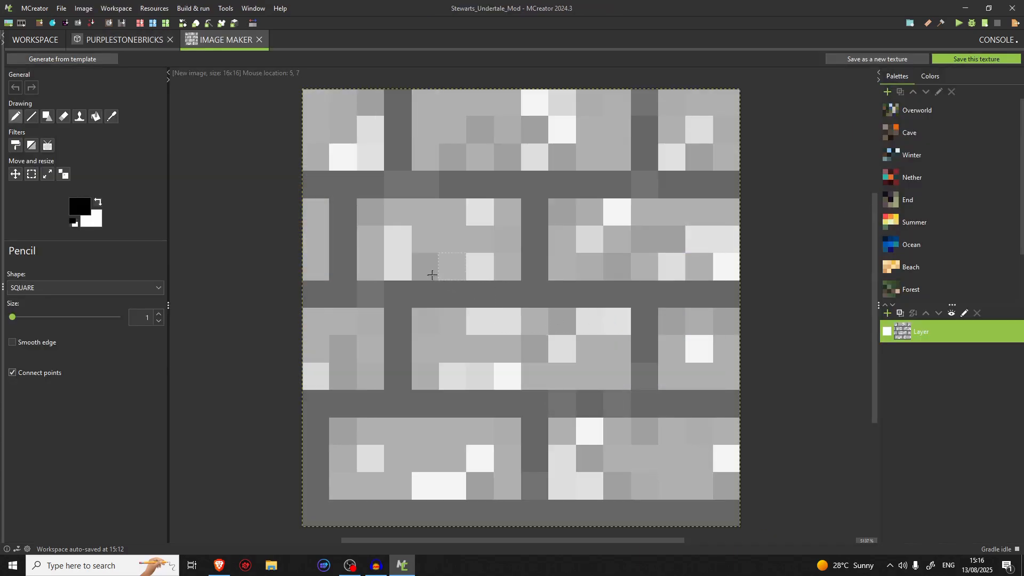
# Sample the light grey brick color and pencil over the white highlights in the top row's middle and right bricks
pyautogui.click(111, 117)
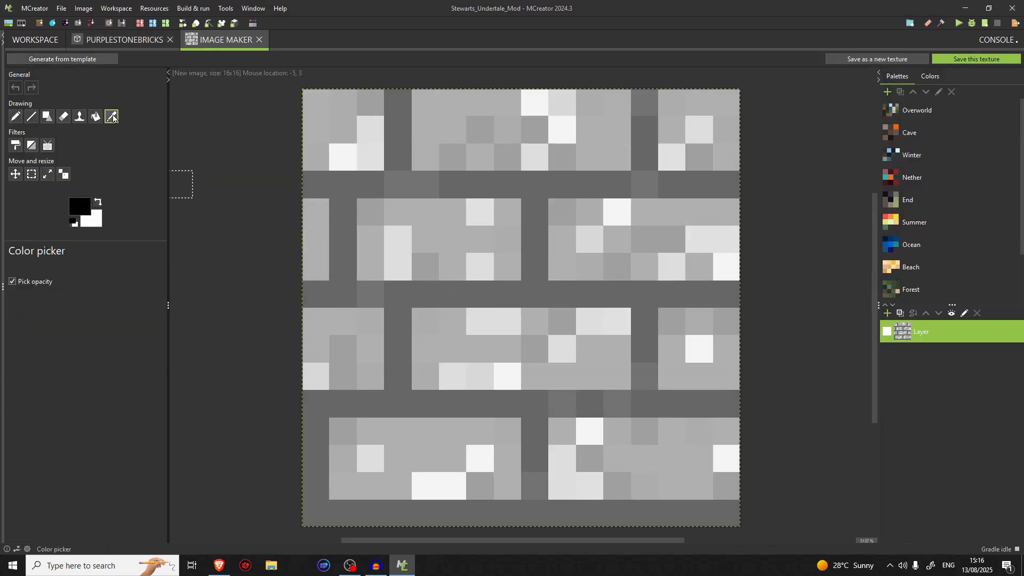
pyautogui.click(350, 125)
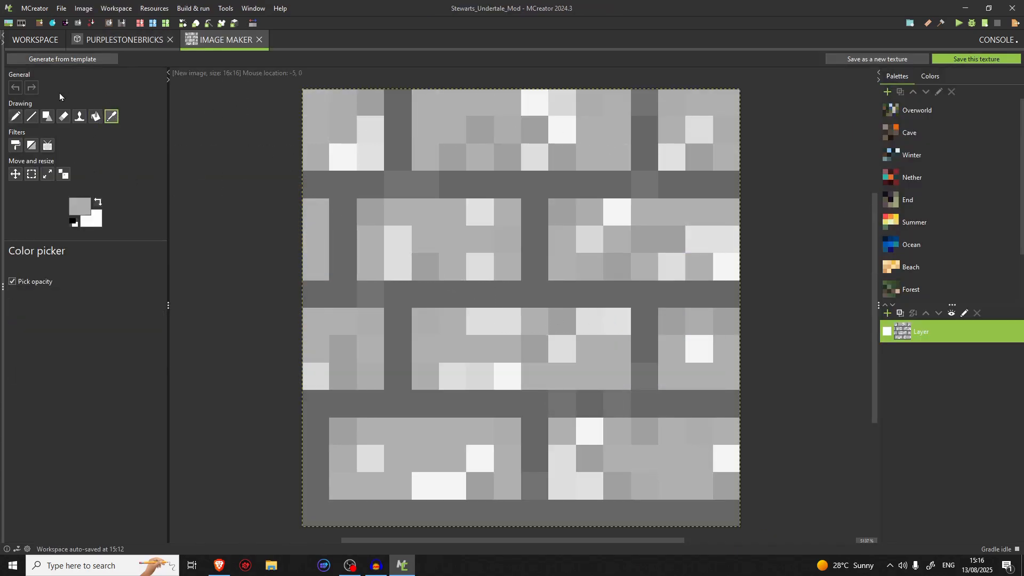
pyautogui.click(16, 116)
pyautogui.click(535, 103)
pyautogui.click(562, 130)
pyautogui.click(539, 156)
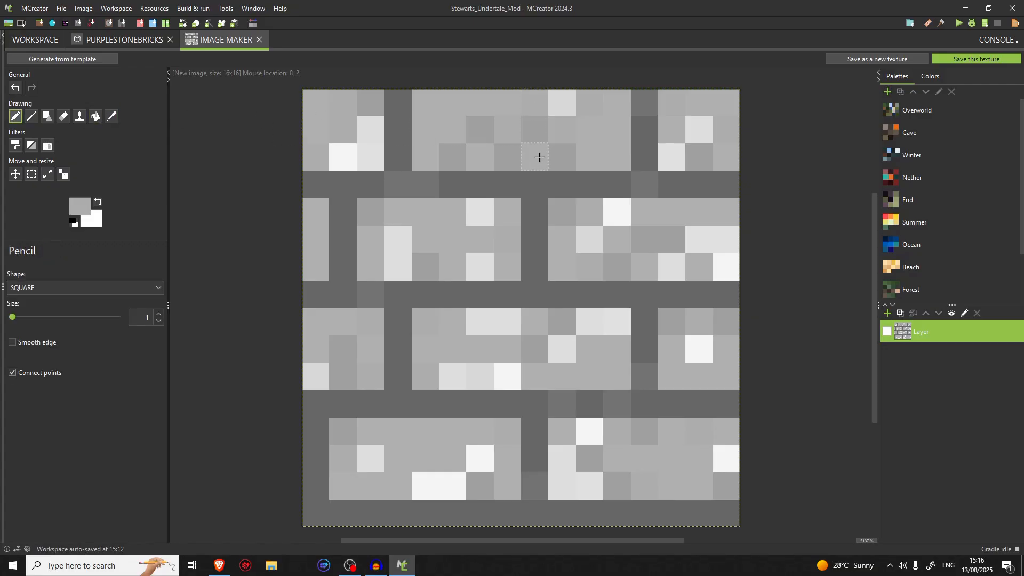
pyautogui.click(561, 103)
pyautogui.click(698, 157)
pyautogui.click(671, 156)
pyautogui.click(699, 129)
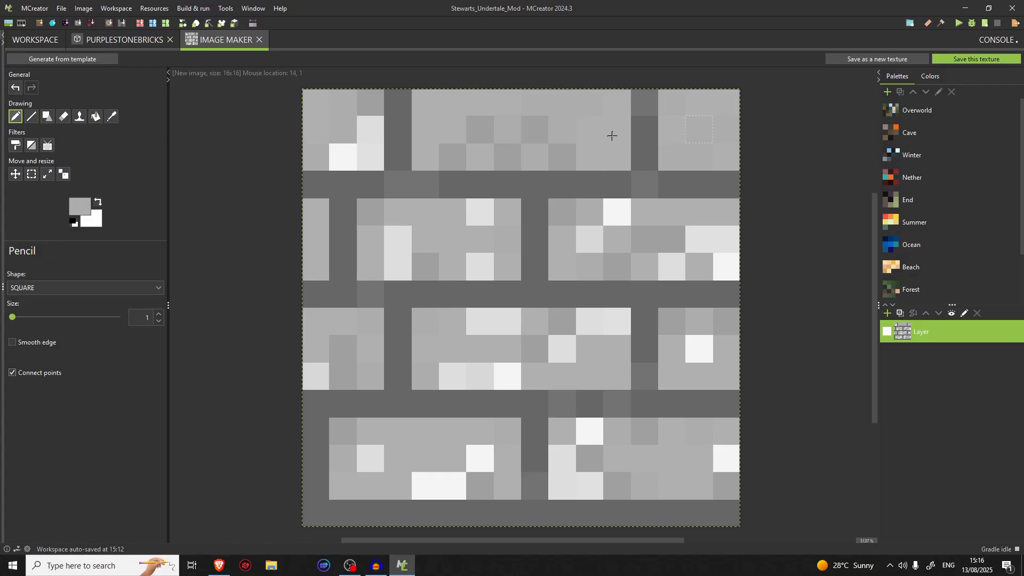
# Even out the darker pixels of the top row's middle brick with light grey, resampling the shade from a second-row brick
pyautogui.click(480, 129)
pyautogui.click(463, 157)
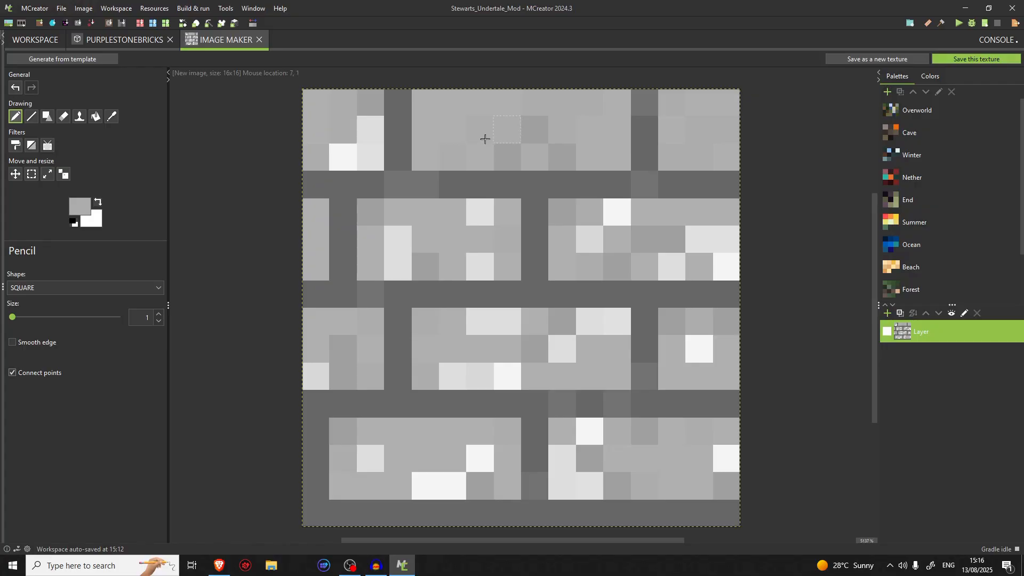
pyautogui.click(112, 116)
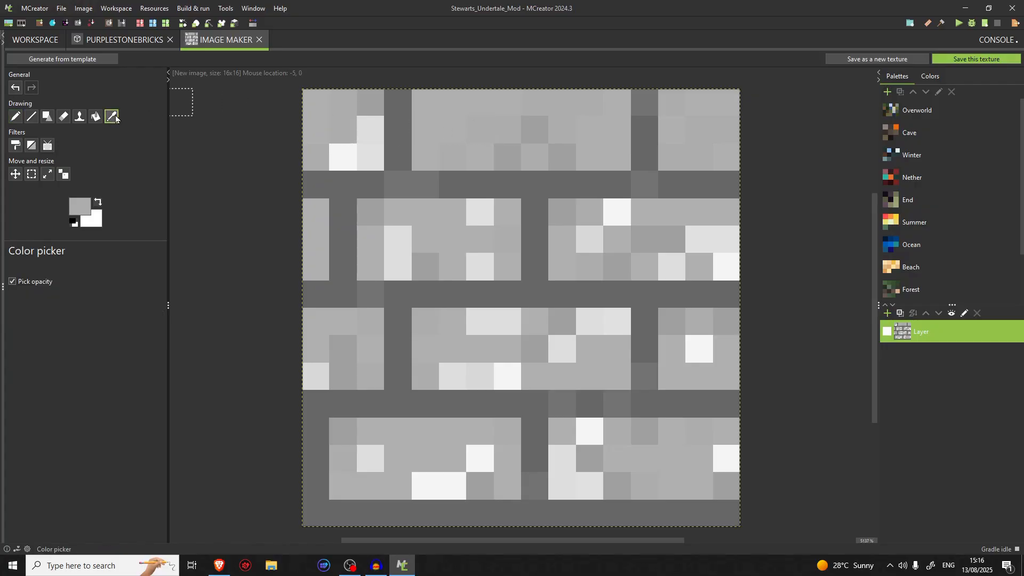
pyautogui.click(446, 260)
pyautogui.moveTo(519, 153)
pyautogui.mouseDown()
pyautogui.moveTo(539, 144)
pyautogui.moveTo(561, 157)
pyautogui.mouseUp()
# Look through the foreground color chooser's Swatches, HSV, HSL, RGB and CMYK modes without picking a color
pyautogui.click(80, 206)
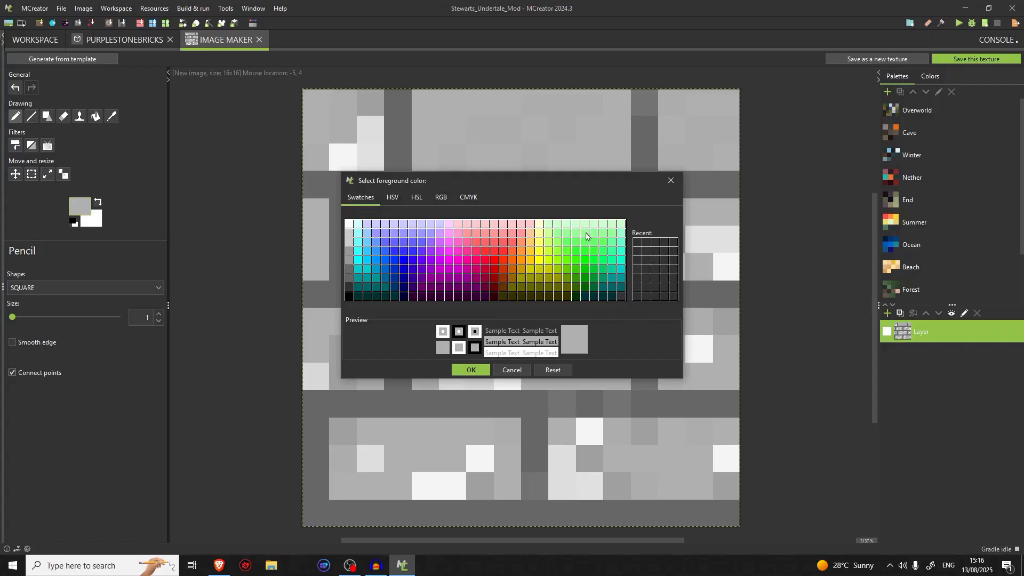
pyautogui.click(393, 197)
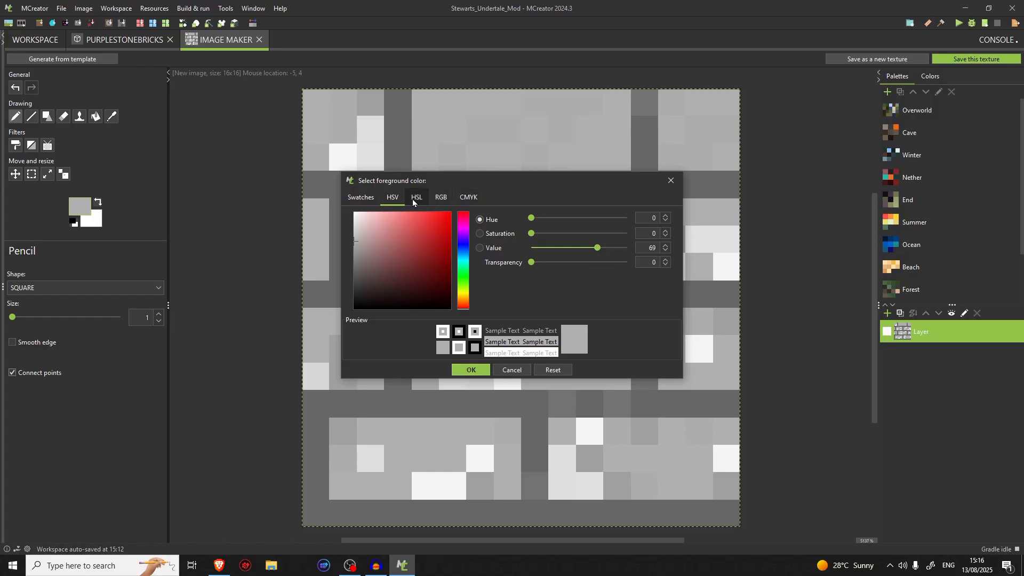
pyautogui.click(450, 200)
pyautogui.click(476, 199)
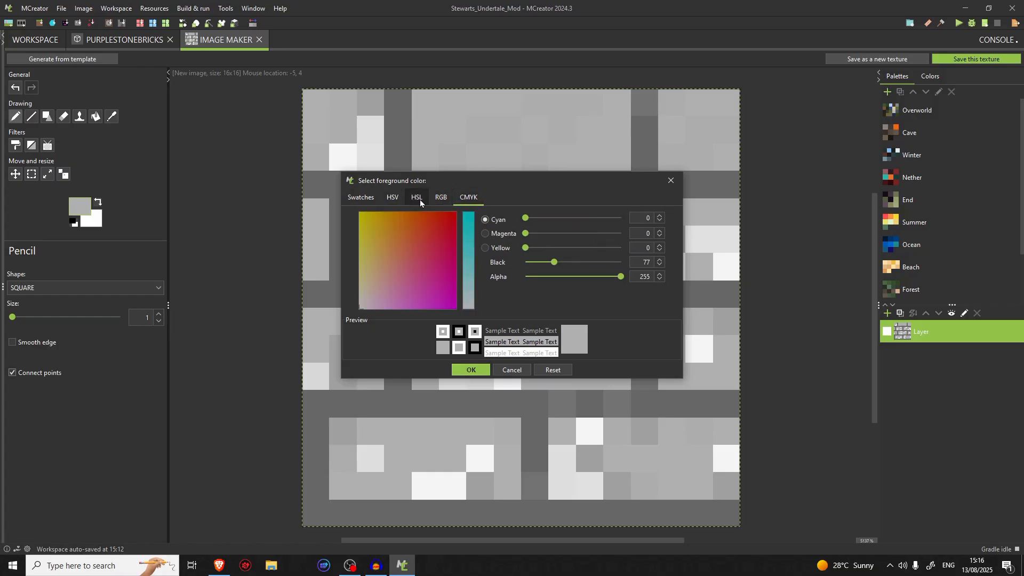
pyautogui.click(398, 198)
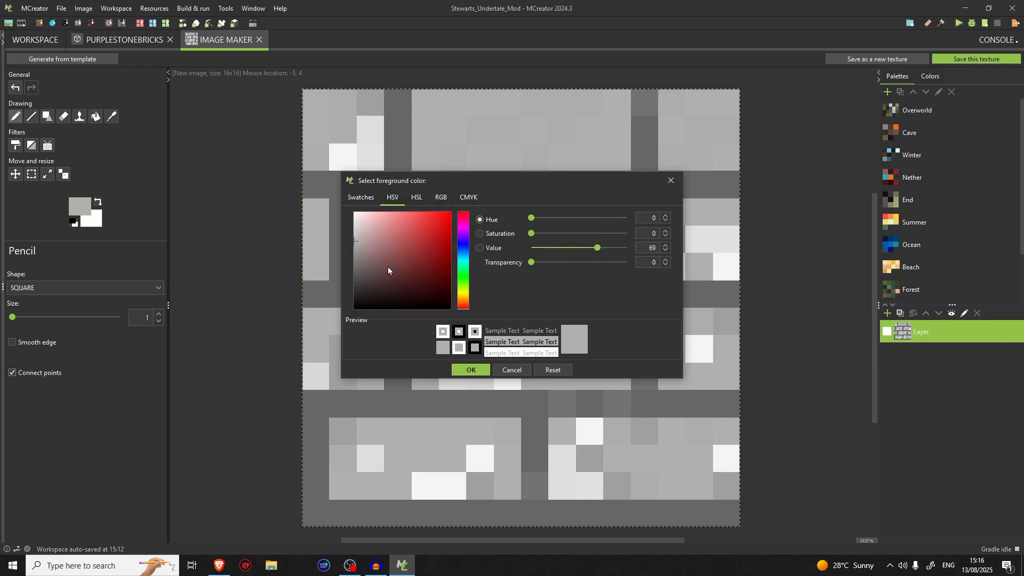
pyautogui.click(415, 198)
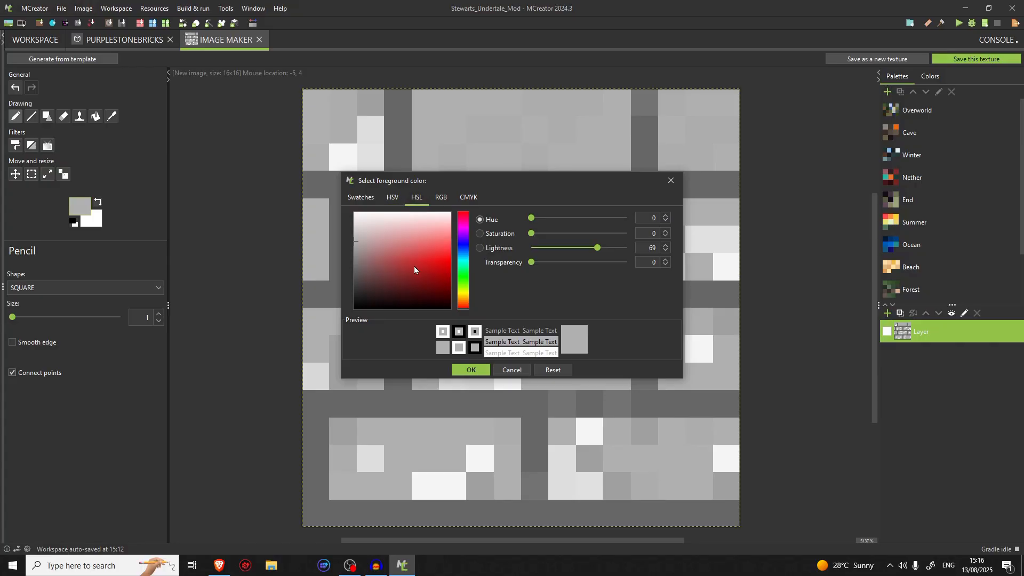
pyautogui.click(393, 198)
pyautogui.click(358, 198)
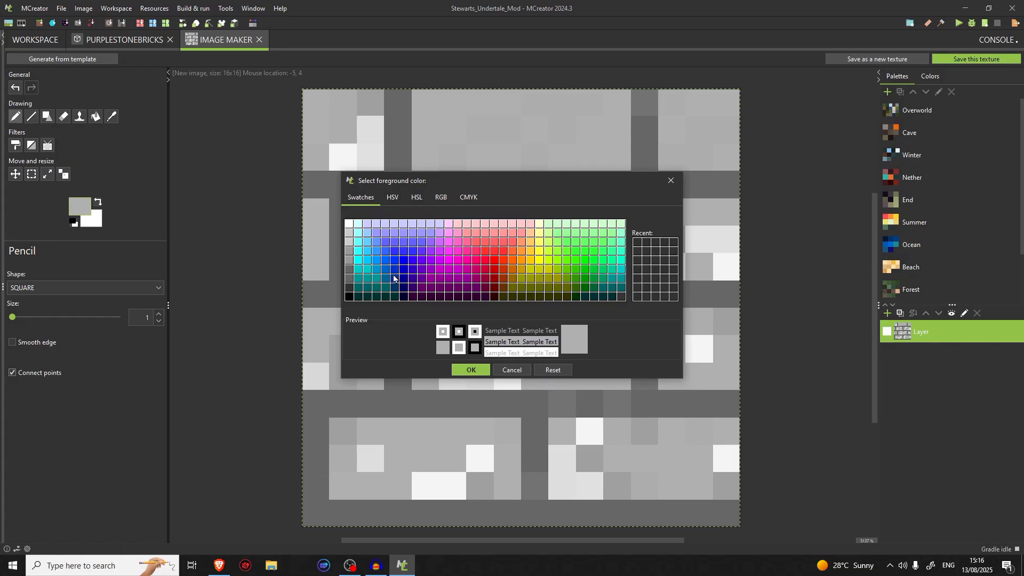
pyautogui.click(485, 370)
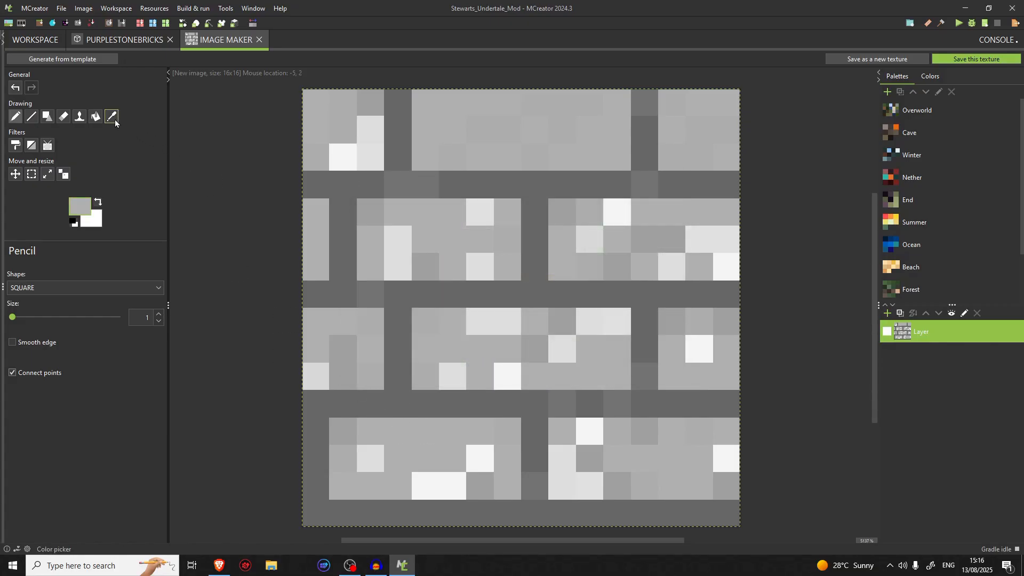
# Sample the darker brick grey and pencil over highlights in the third row's leftmost brick, the bottom-left brick and the bottom row's right edge
pyautogui.click(112, 117)
pyautogui.click(16, 117)
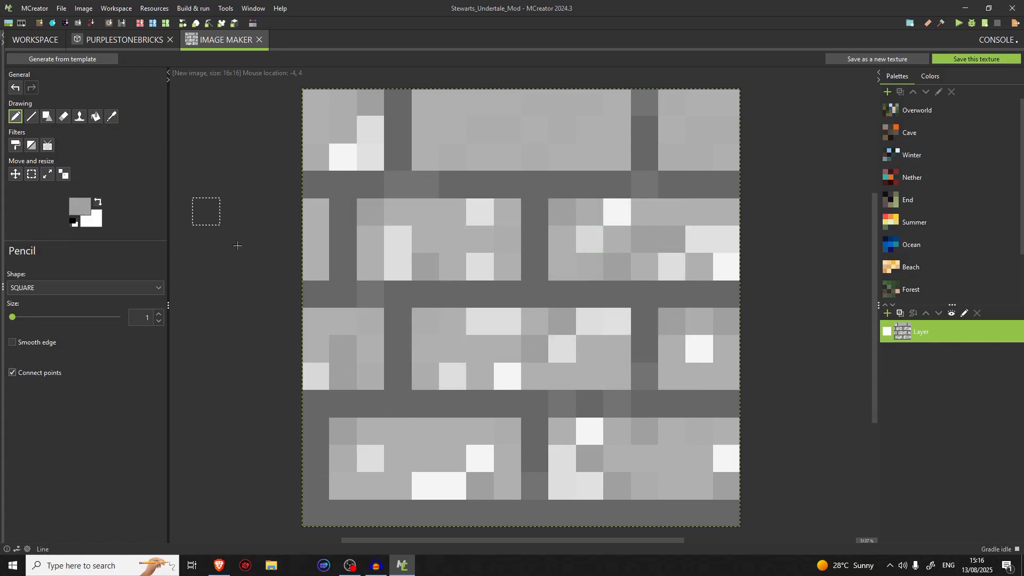
pyautogui.click(323, 372)
pyautogui.click(367, 461)
pyautogui.click(425, 486)
pyautogui.click(452, 486)
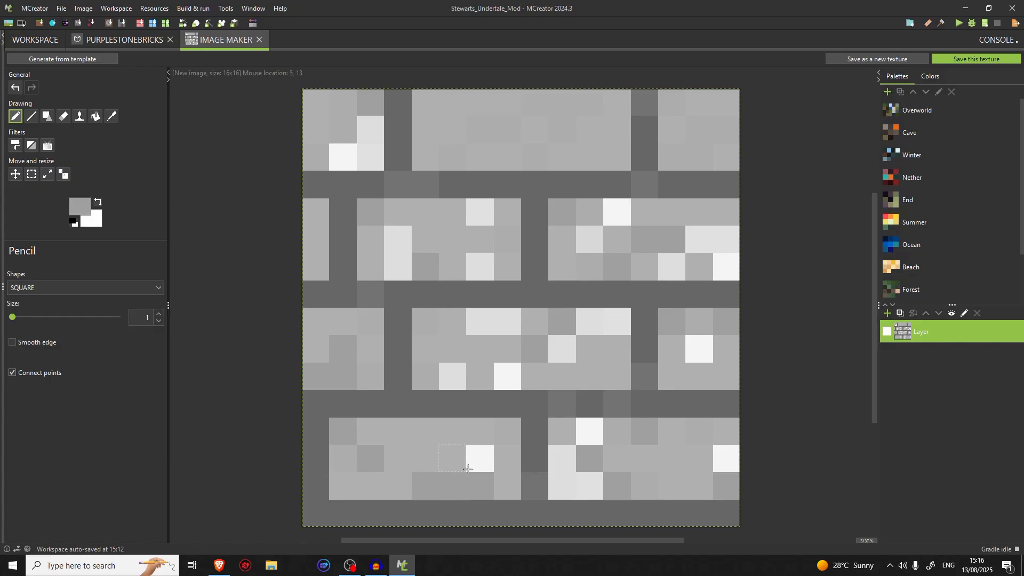
pyautogui.click(479, 459)
pyautogui.click(725, 458)
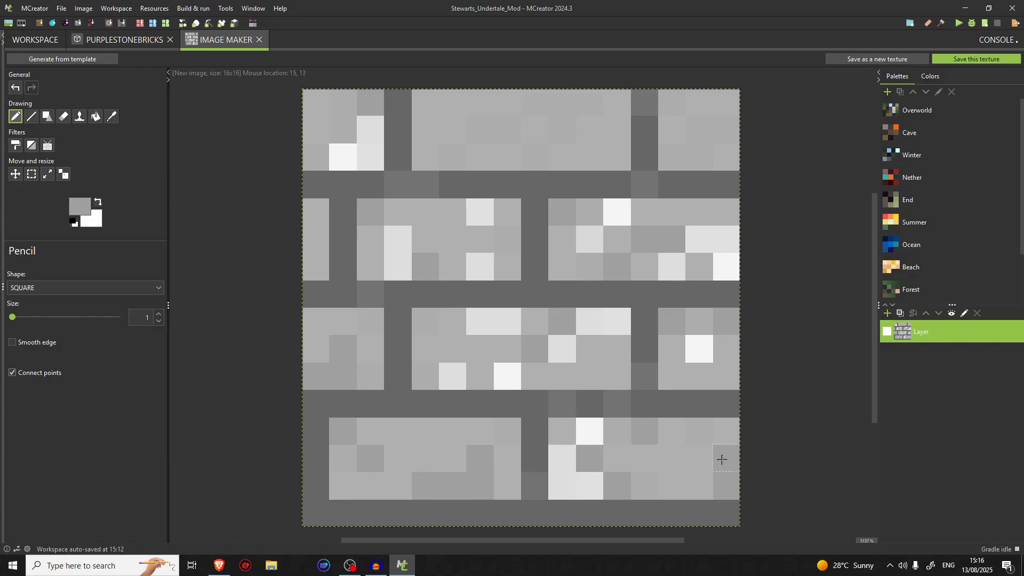
# Sample the lighter brick grey and pencil over all white highlights in the third row's middle and right bricks
pyautogui.click(112, 117)
pyautogui.click(423, 348)
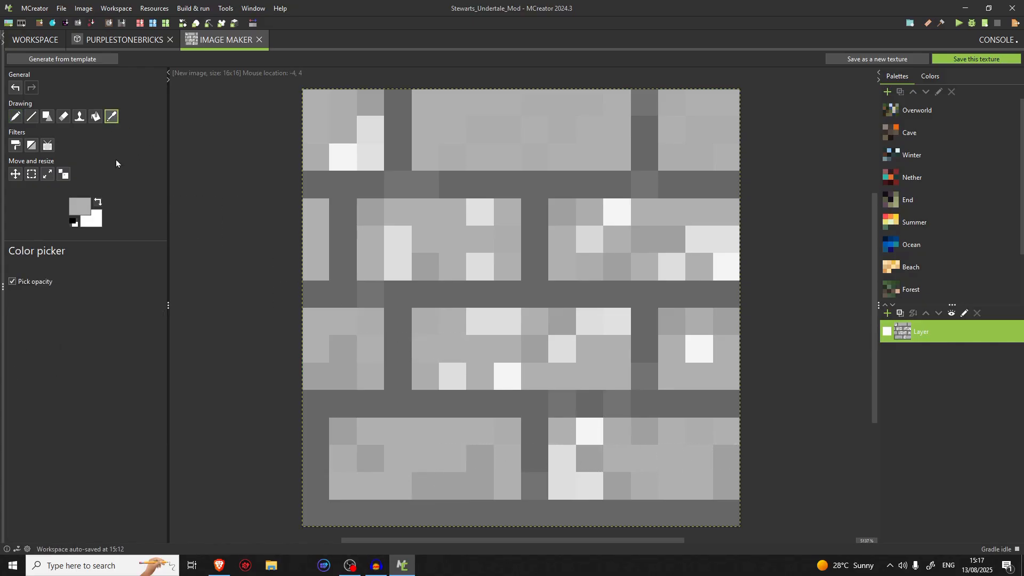
pyautogui.click(20, 119)
pyautogui.click(452, 376)
pyautogui.click(480, 322)
pyautogui.click(507, 322)
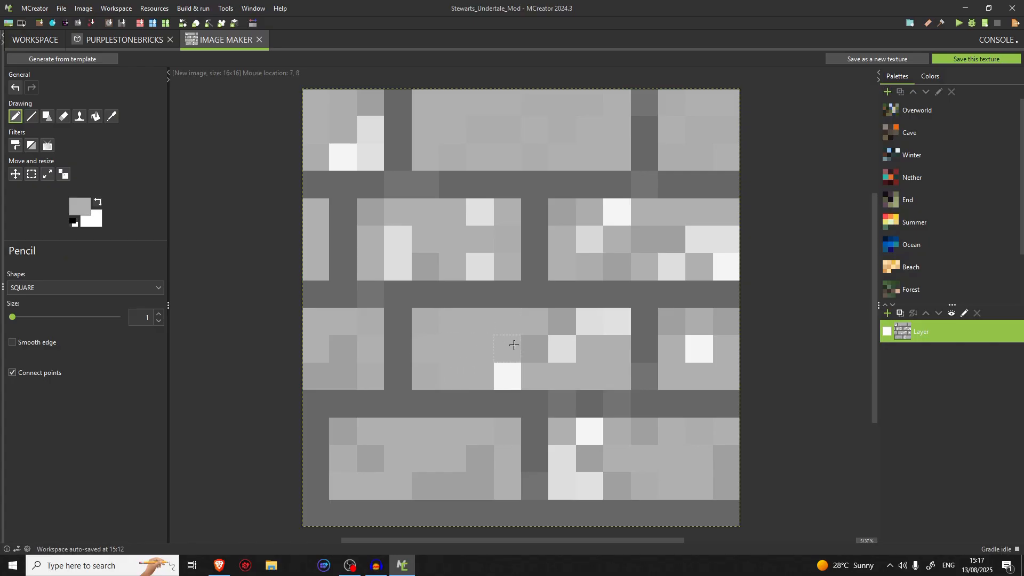
pyautogui.click(508, 377)
pyautogui.click(564, 356)
pyautogui.click(590, 322)
pyautogui.click(617, 322)
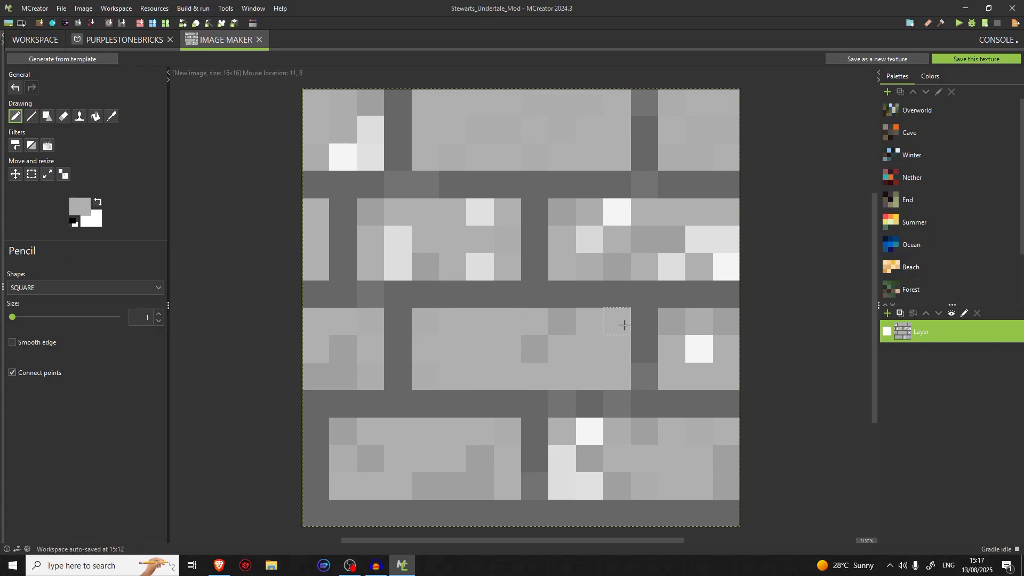
pyautogui.click(699, 349)
# Pencil over the four remaining highlight pixels in the bottom row's right brick with the lighter grey
pyautogui.click(560, 459)
pyautogui.click(556, 479)
pyautogui.click(588, 483)
pyautogui.click(593, 429)
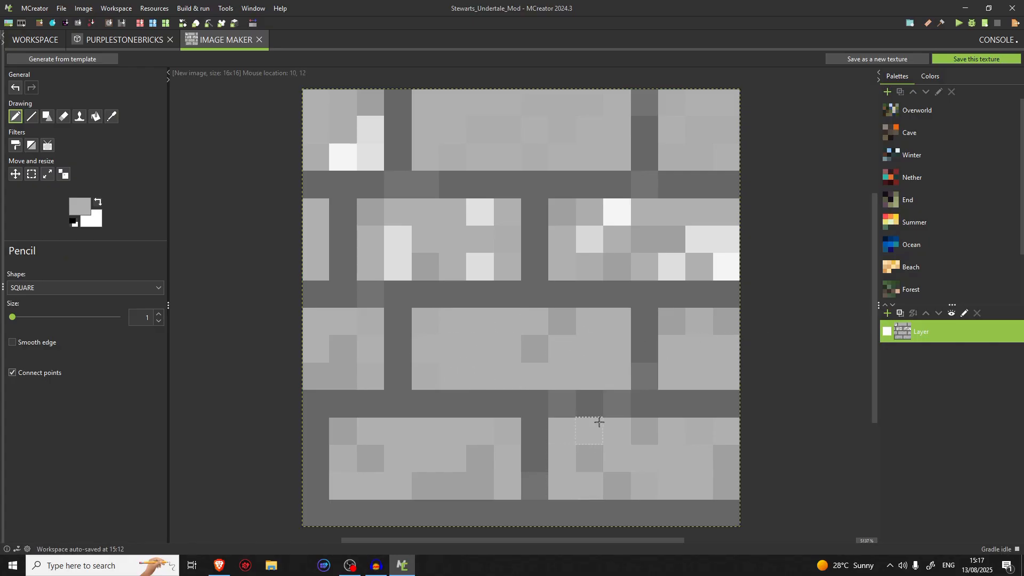
# Pencil over the highlights at the right end of the second row's right brick, resampling the light grey partway
pyautogui.click(699, 239)
pyautogui.click(725, 240)
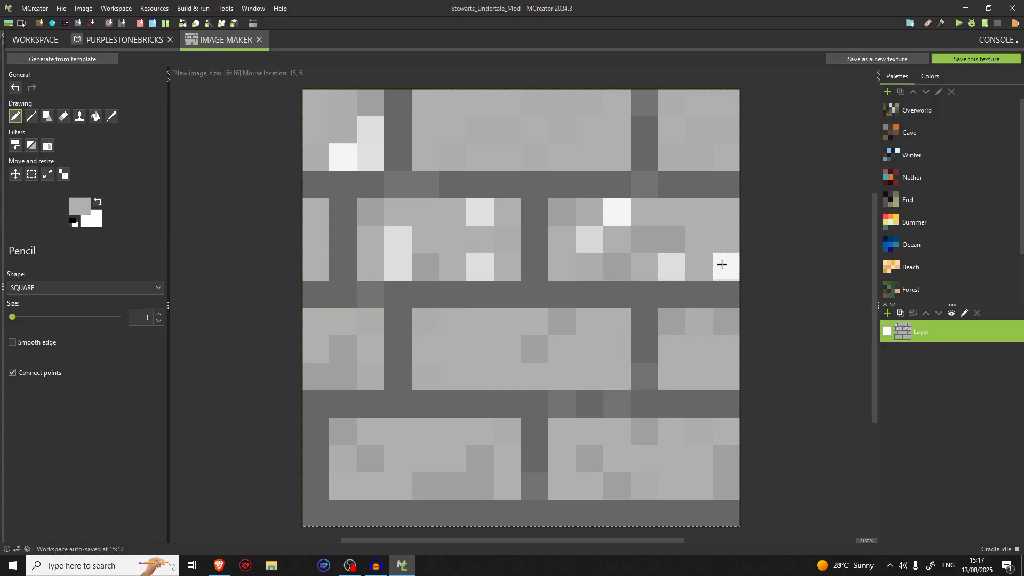
pyautogui.click(111, 116)
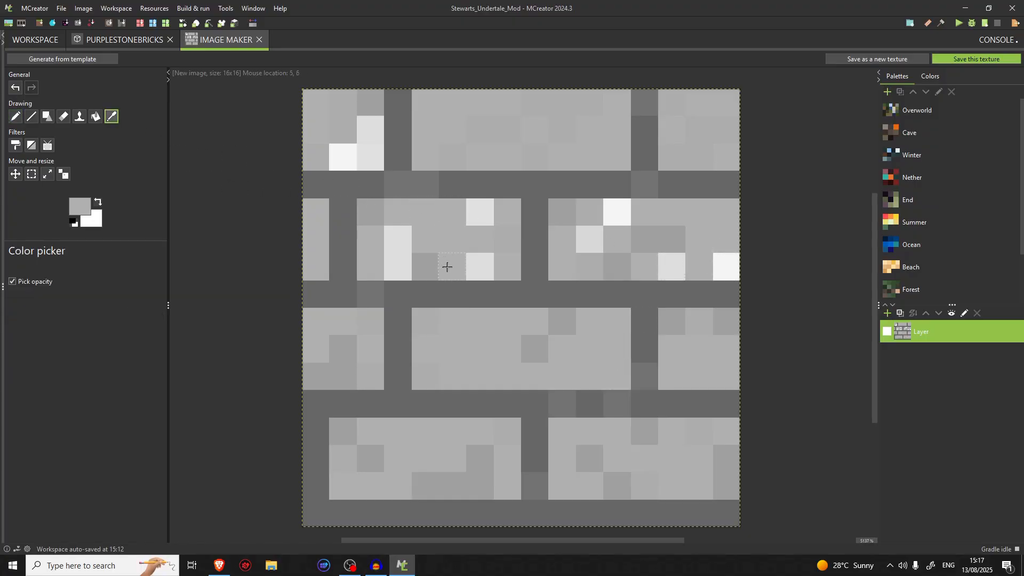
pyautogui.click(448, 266)
pyautogui.click(16, 117)
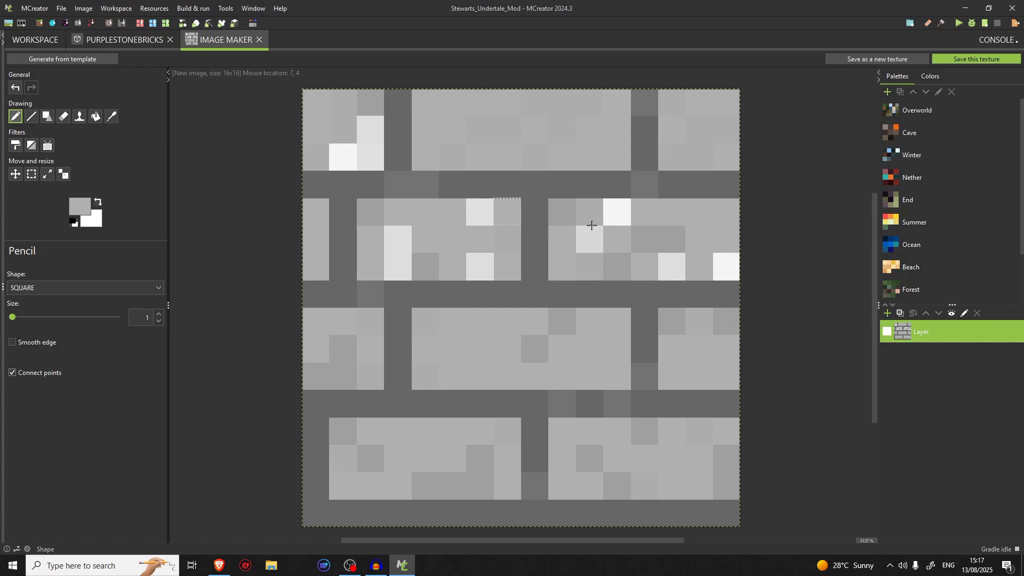
pyautogui.click(670, 262)
pyautogui.click(726, 264)
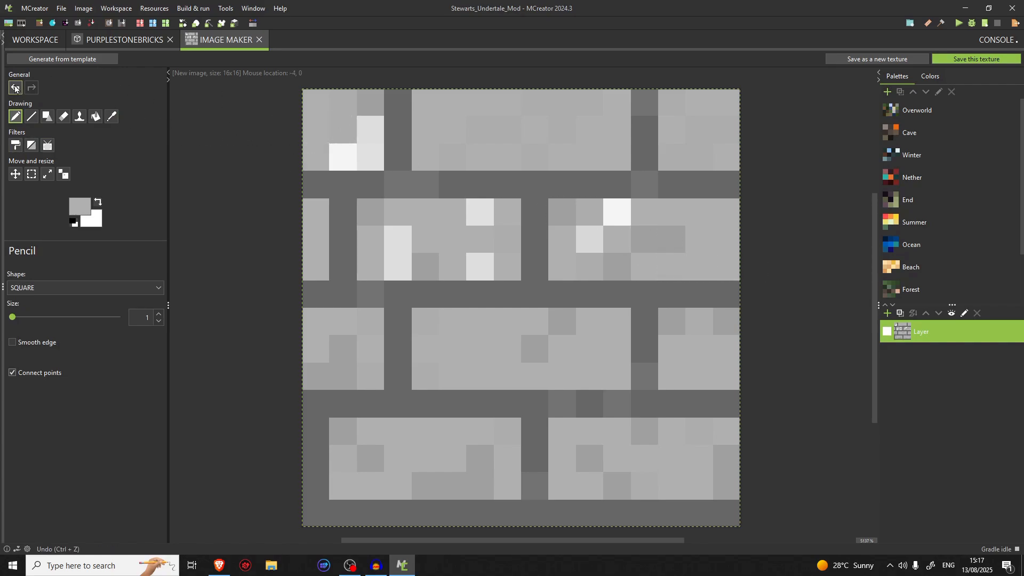
# Pencil light grey over the white highlights in the top-left brick
pyautogui.click(111, 116)
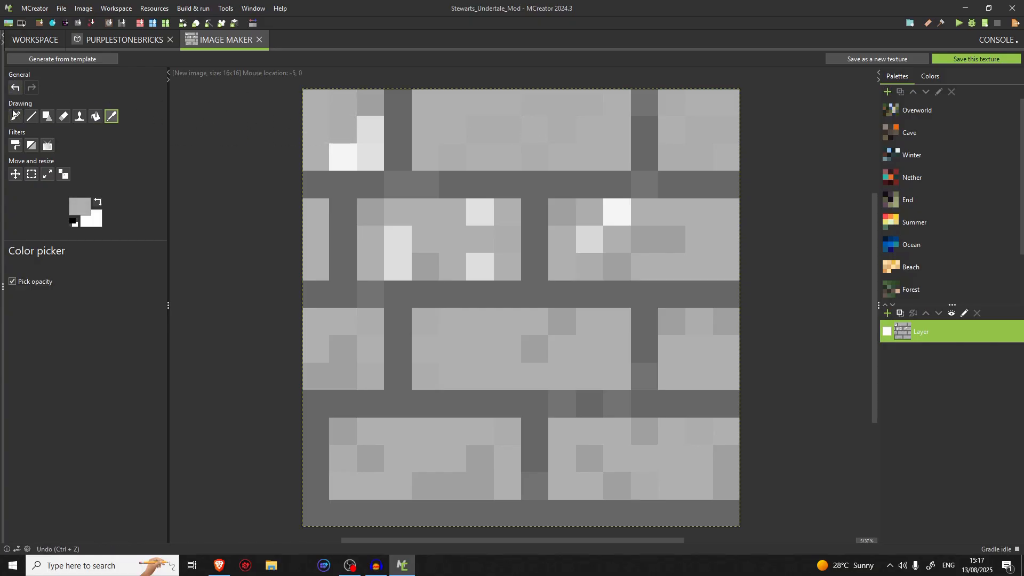
pyautogui.click(15, 117)
pyautogui.click(344, 155)
pyautogui.click(364, 137)
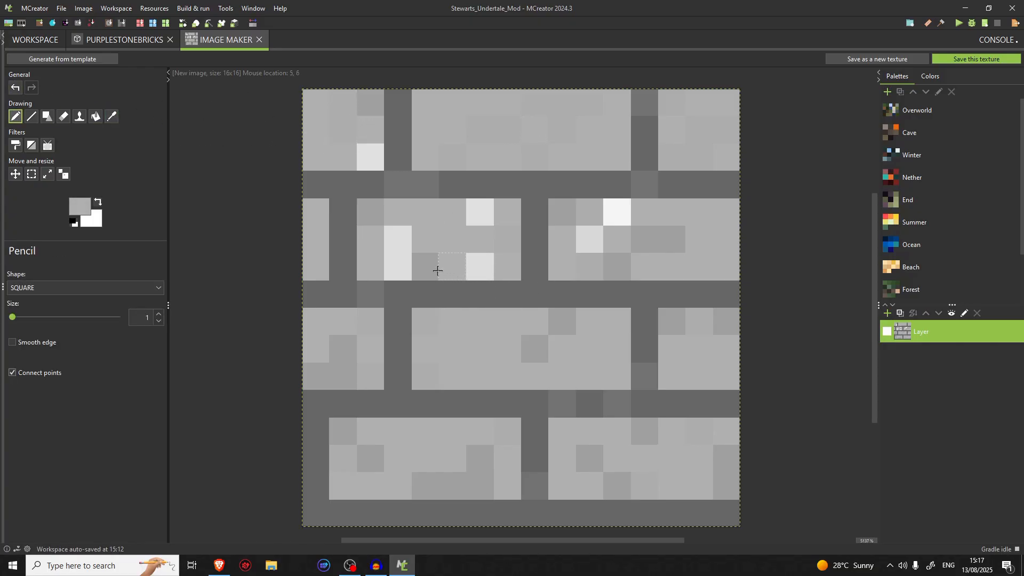
# Pencil light grey over the remaining highlights in the second-row bricks and the last one in the top-left brick
pyautogui.click(398, 239)
pyautogui.click(480, 267)
pyautogui.click(480, 218)
pyautogui.click(597, 244)
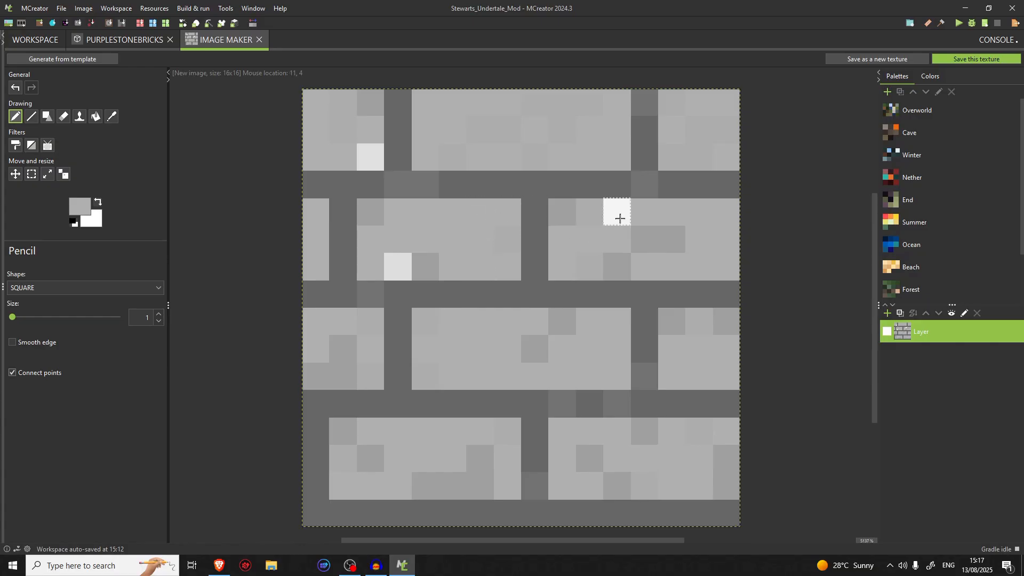
pyautogui.click(617, 215)
pyautogui.click(111, 117)
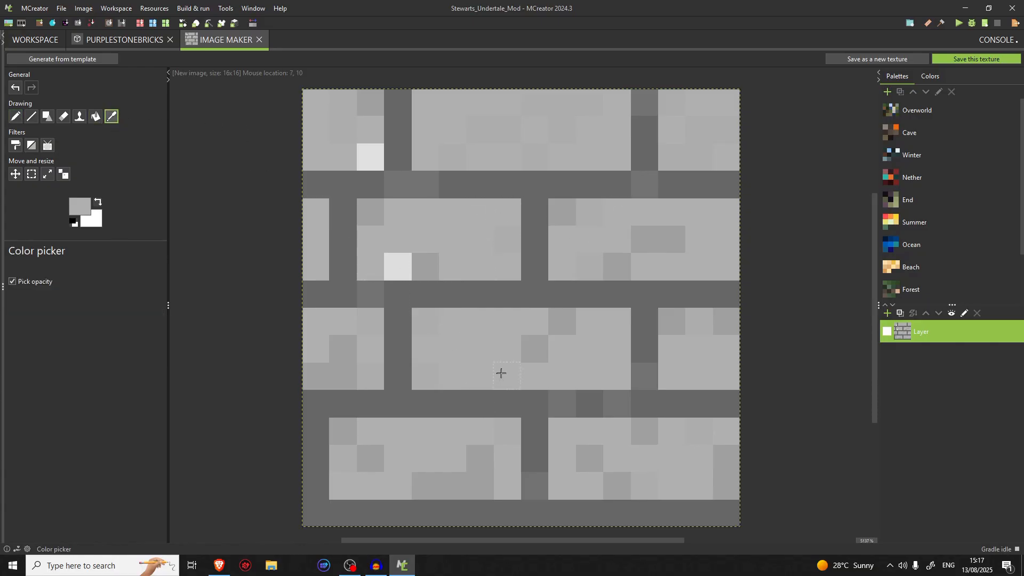
pyautogui.click(15, 116)
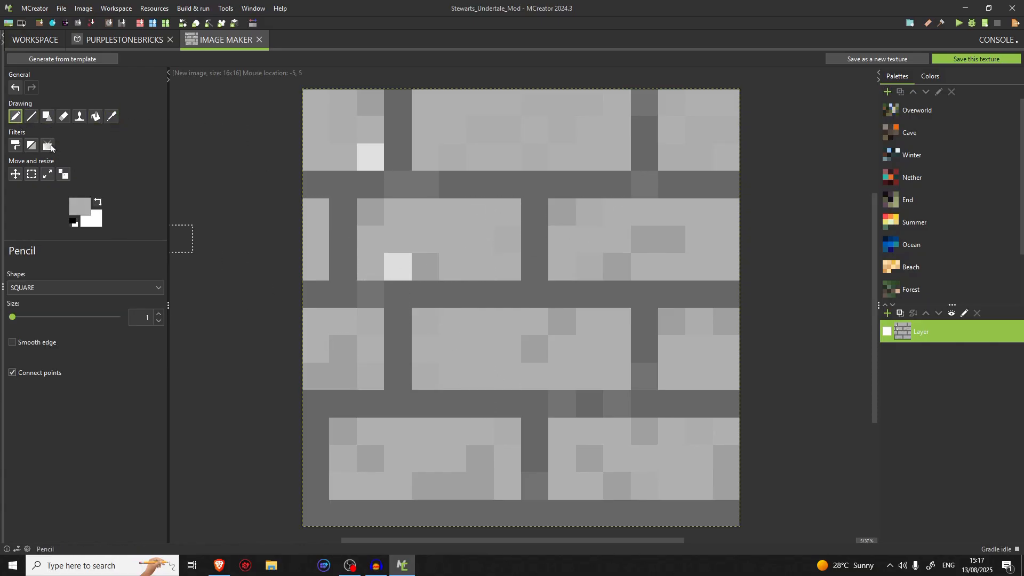
pyautogui.click(398, 266)
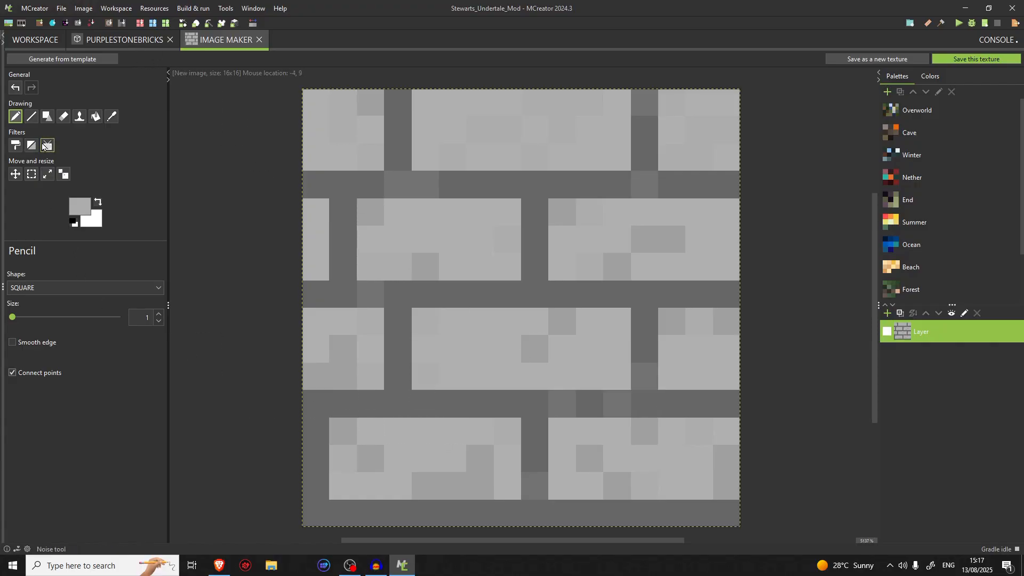
# Colorize the whole brick layer with the purple swatch #990099, leaving saturation and brightness unlocked
pyautogui.click(15, 145)
pyautogui.click(495, 273)
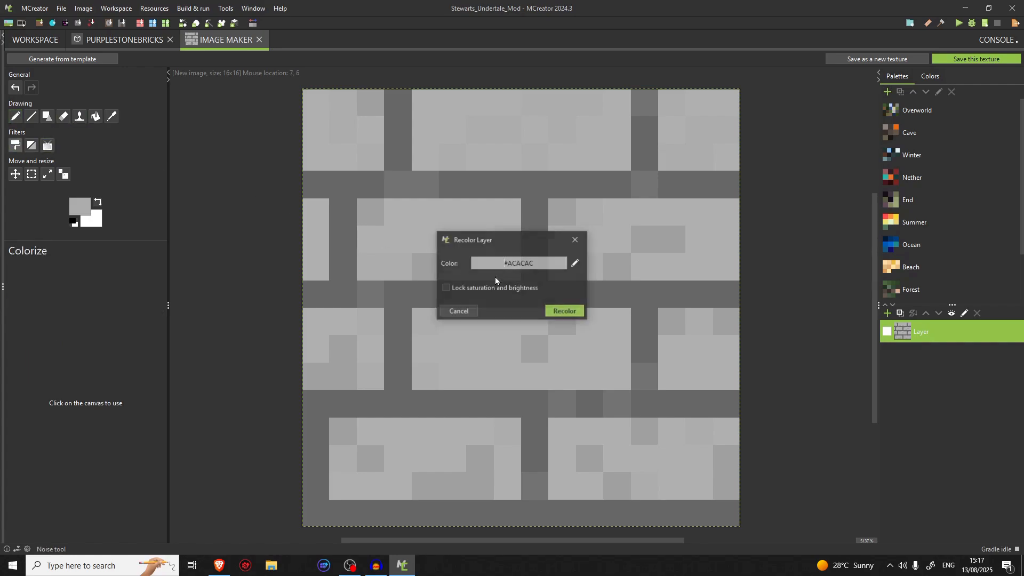
pyautogui.click(575, 263)
pyautogui.click(568, 270)
pyautogui.click(477, 260)
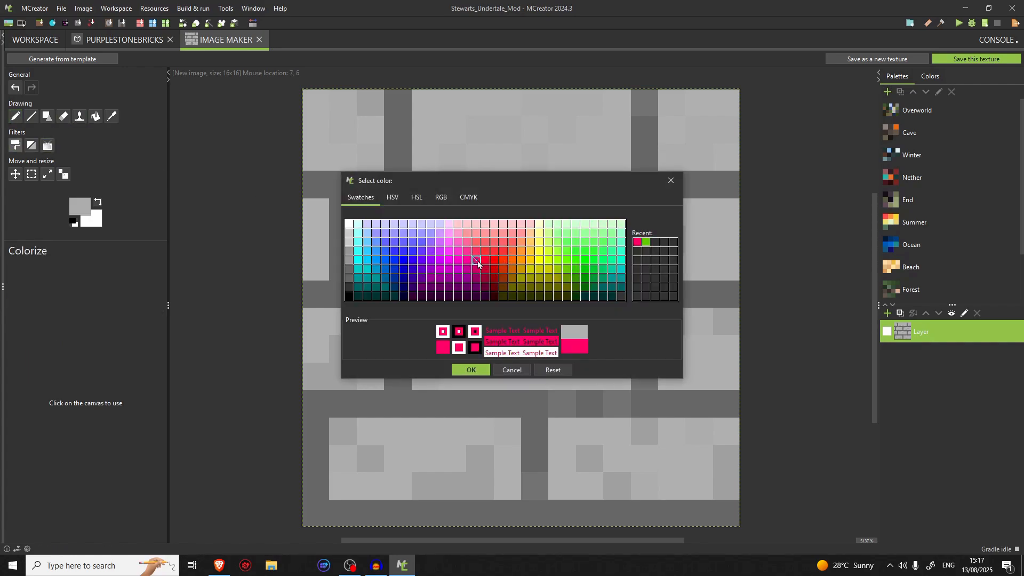
pyautogui.click(457, 268)
pyautogui.click(459, 265)
pyautogui.click(463, 273)
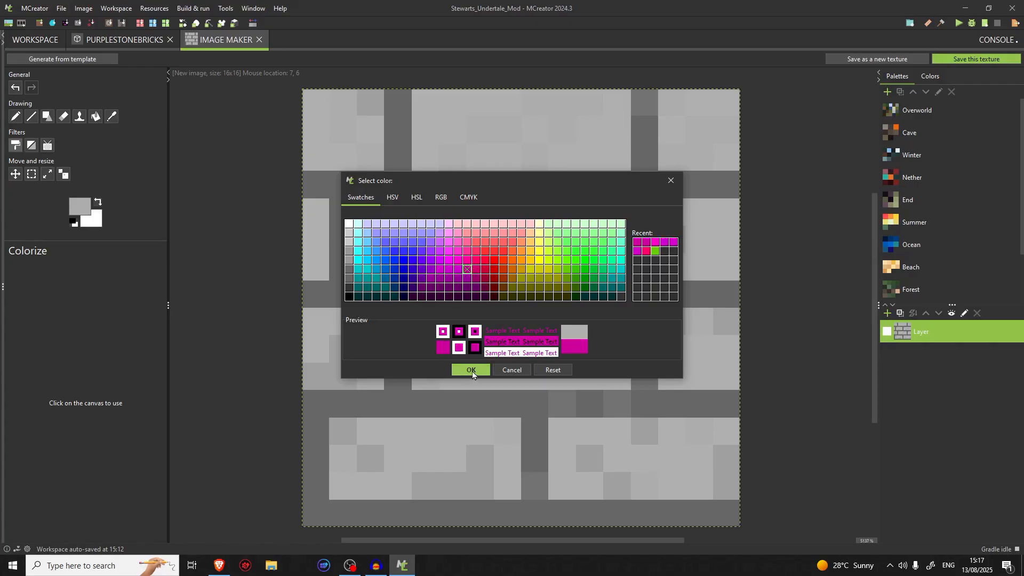
pyautogui.click(470, 283)
pyautogui.click(470, 370)
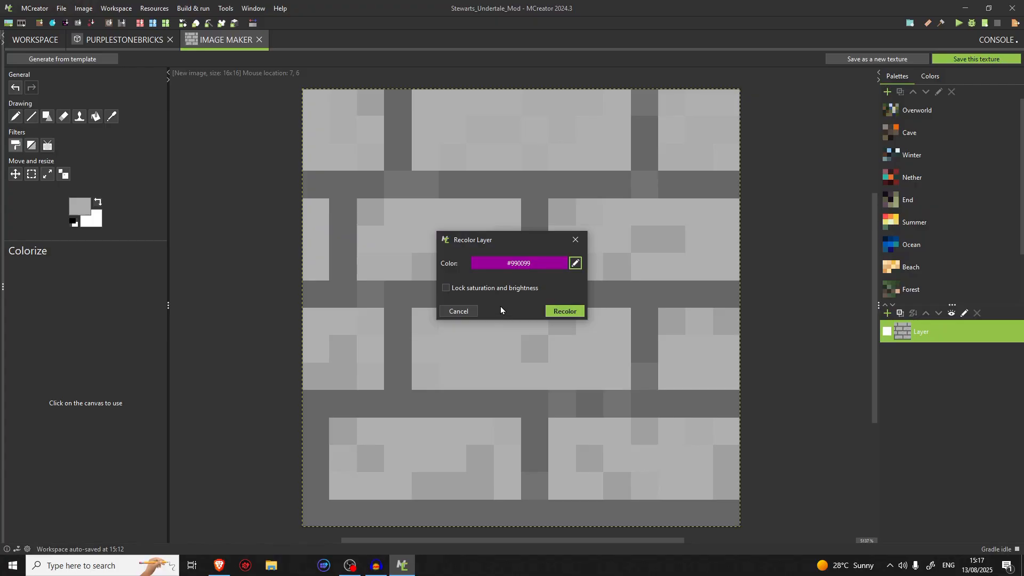
pyautogui.click(513, 293)
pyautogui.click(563, 311)
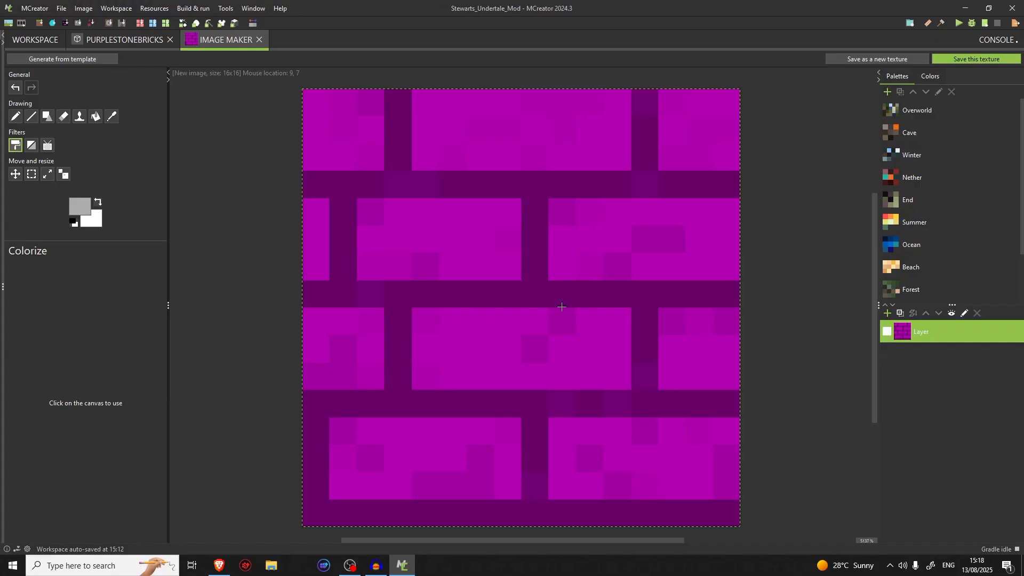
# Try colorizing the brick layer with black #000000, leaving saturation and brightness unlocked, and undo the recolor
pyautogui.click(14, 144)
pyautogui.click(575, 265)
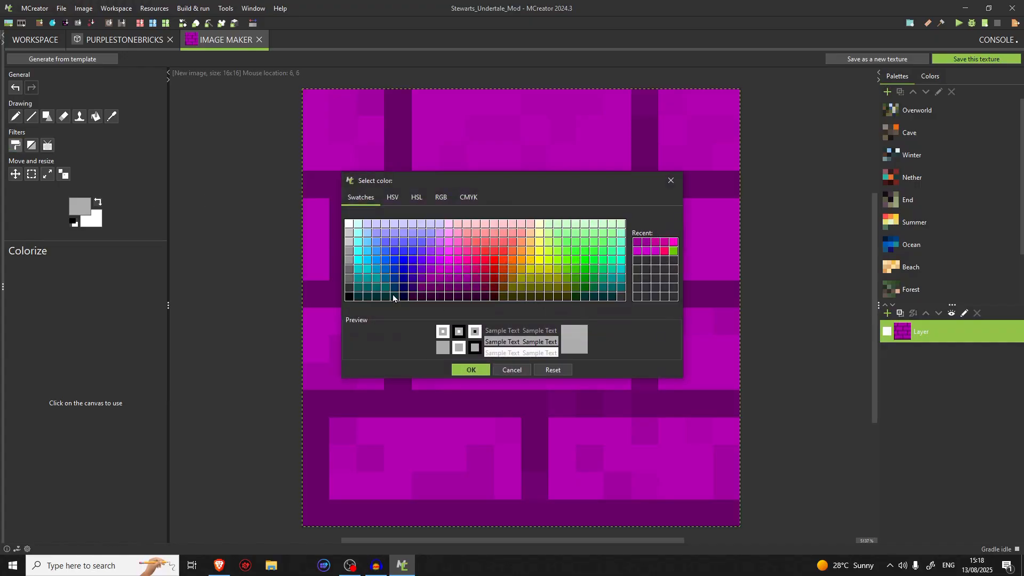
pyautogui.click(350, 297)
pyautogui.click(471, 369)
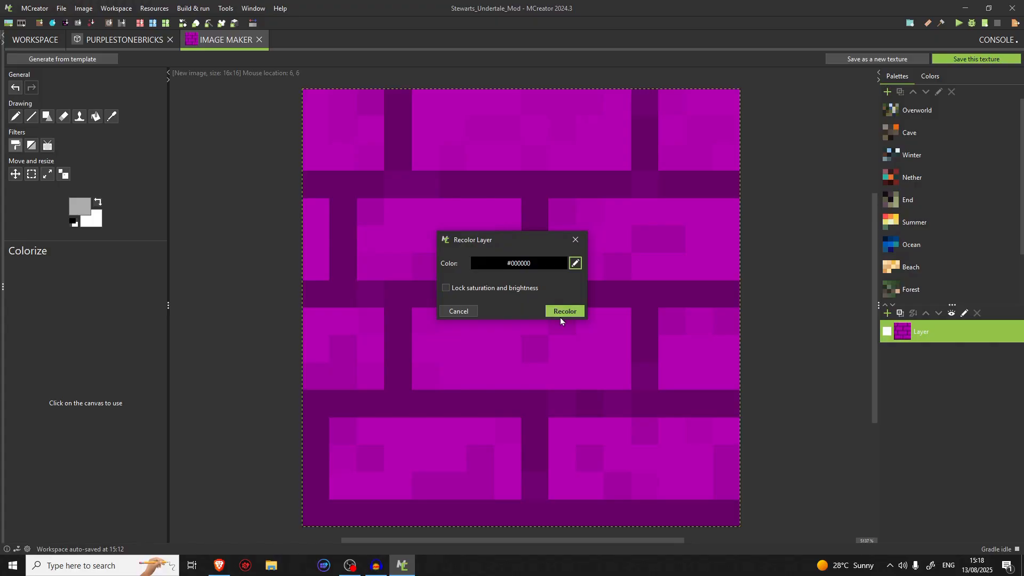
pyautogui.click(565, 312)
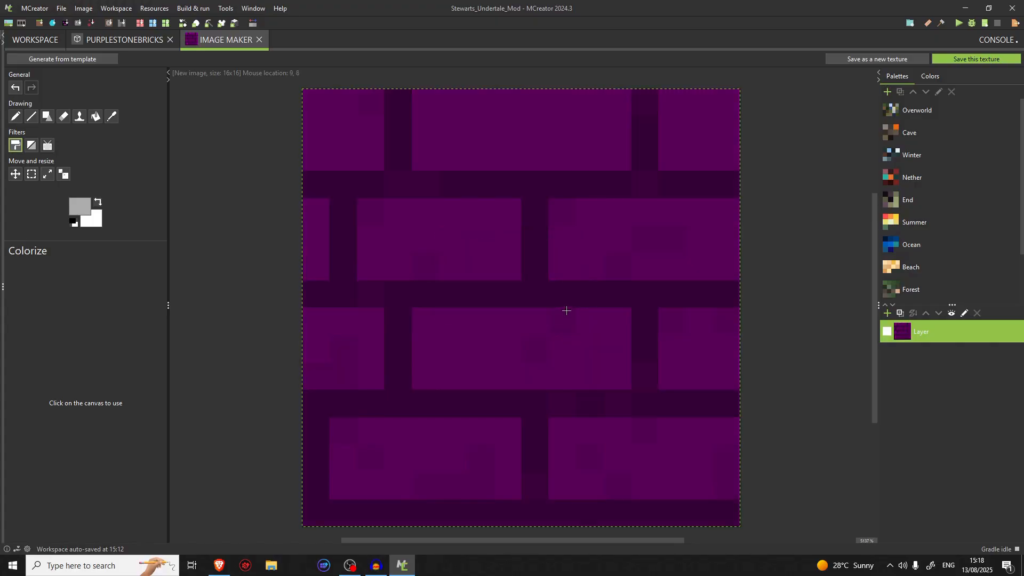
pyautogui.hotkey('ctrl', 'z')
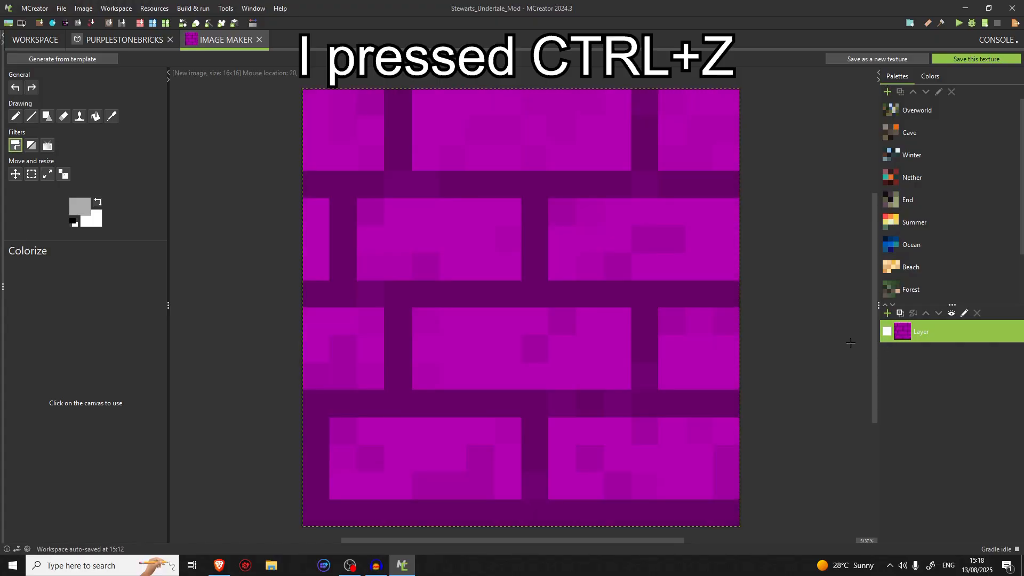
# Save the texture as a Block texture named purple_bricks and close the image editor
pyautogui.click(958, 65)
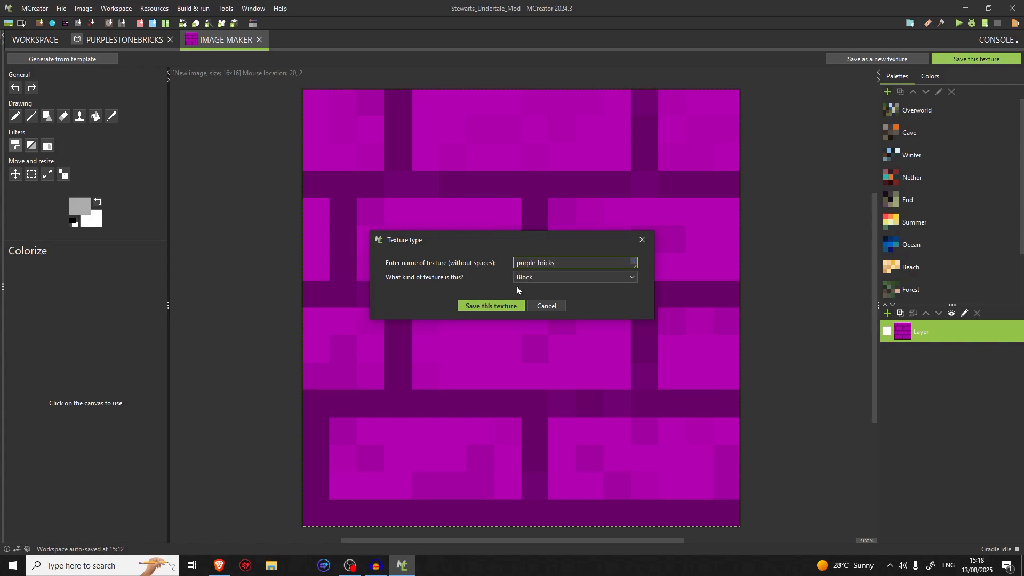
pyautogui.click(510, 304)
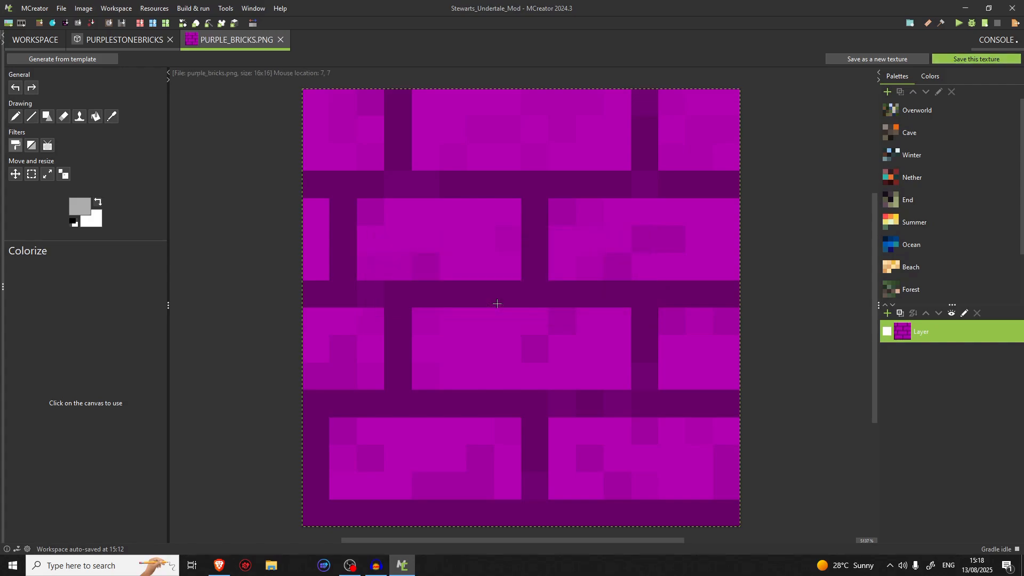
pyautogui.click(282, 40)
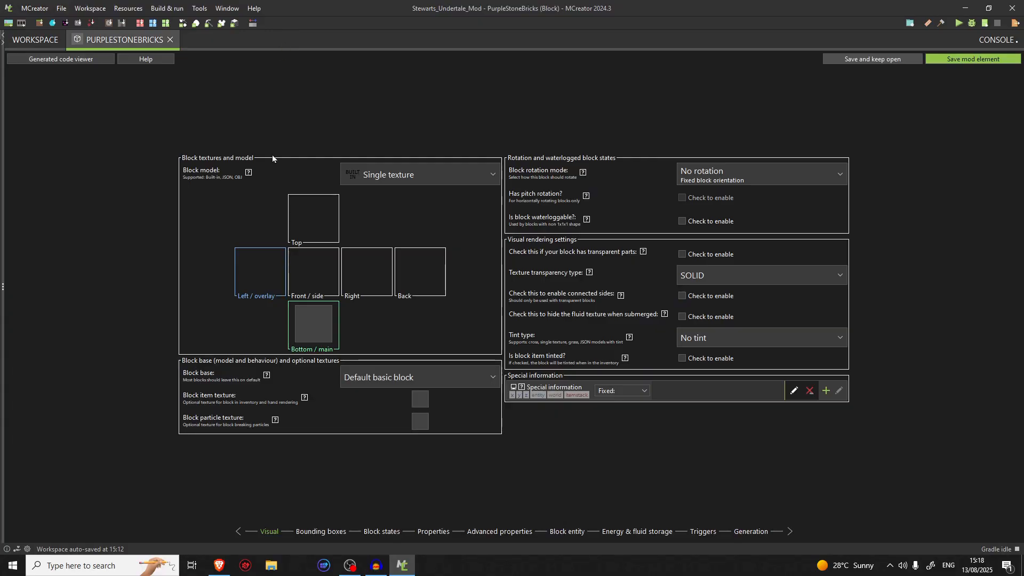
# Assign the purple_bricks texture to the block's Bottom / main face
pyautogui.click(308, 324)
pyautogui.click(299, 193)
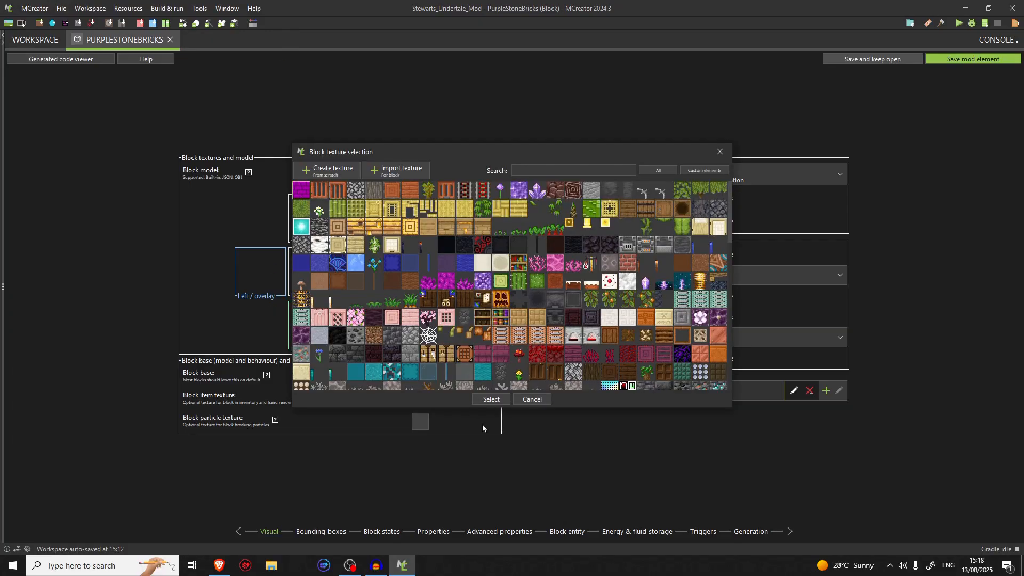
pyautogui.click(488, 399)
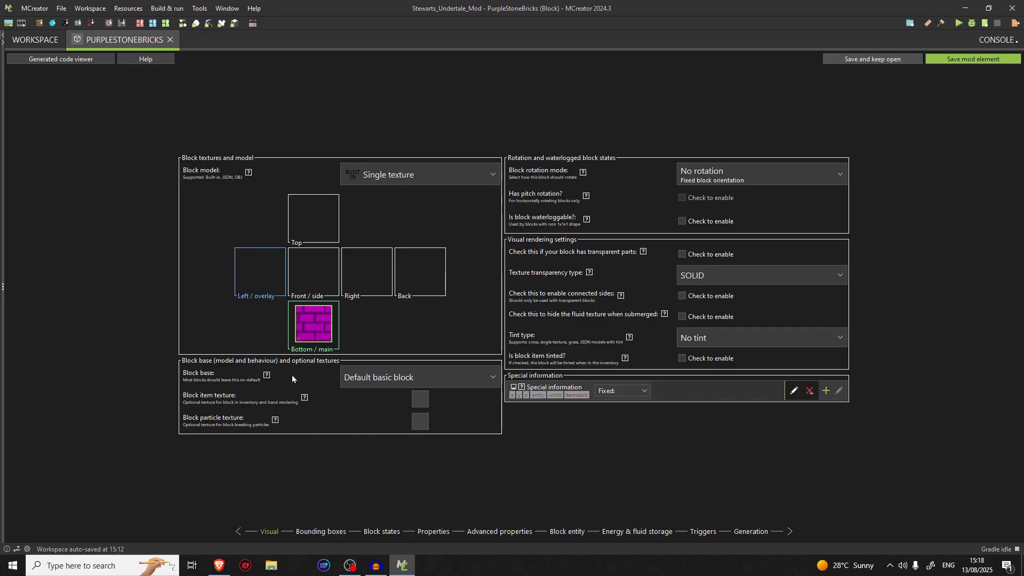
# Examine the block base options, the tint types and the new procedure dialog for special information
pyautogui.click(342, 378)
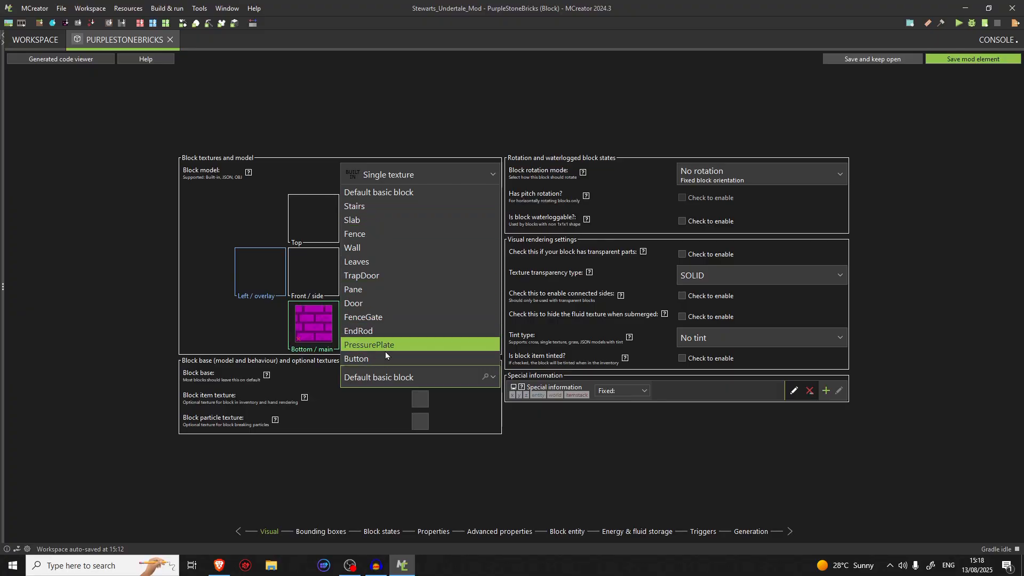
pyautogui.click(378, 379)
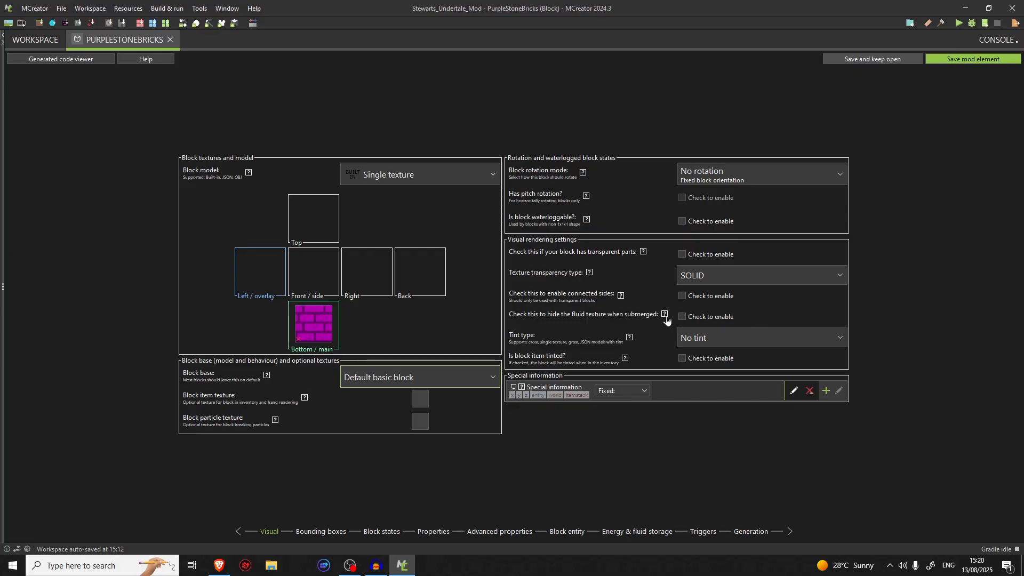
pyautogui.moveTo(667, 319)
pyautogui.click(696, 337)
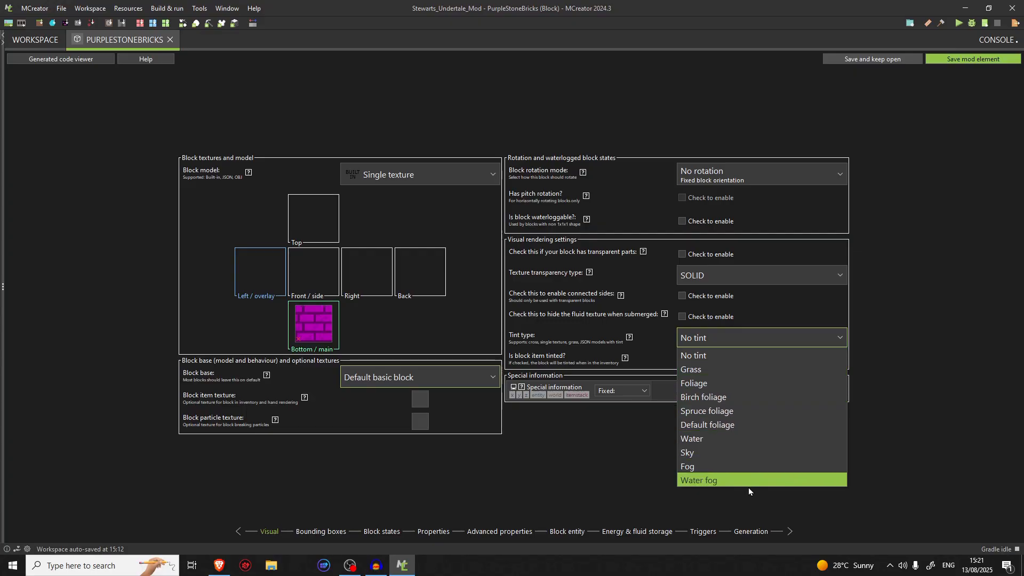
pyautogui.click(574, 456)
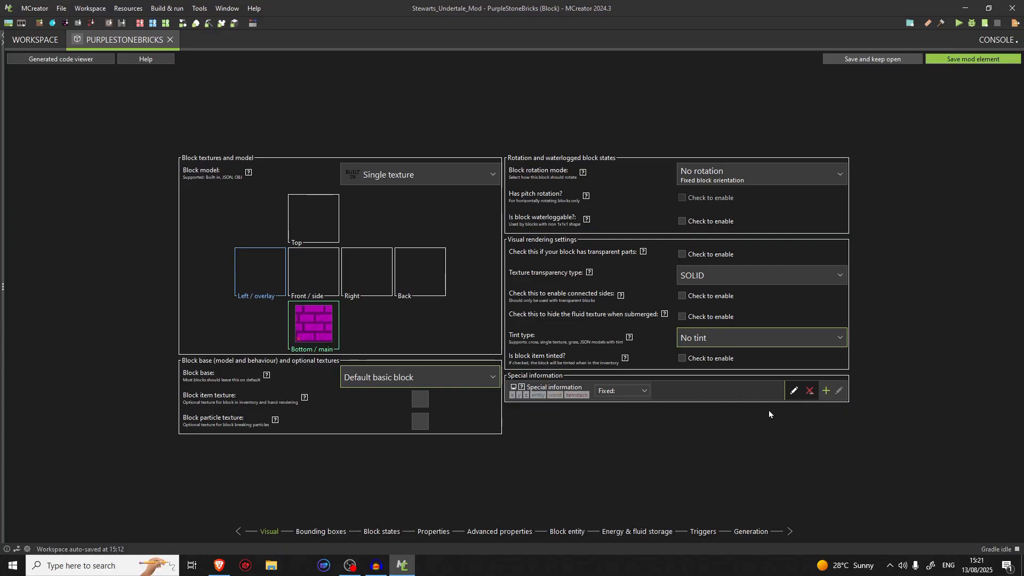
pyautogui.click(323, 532)
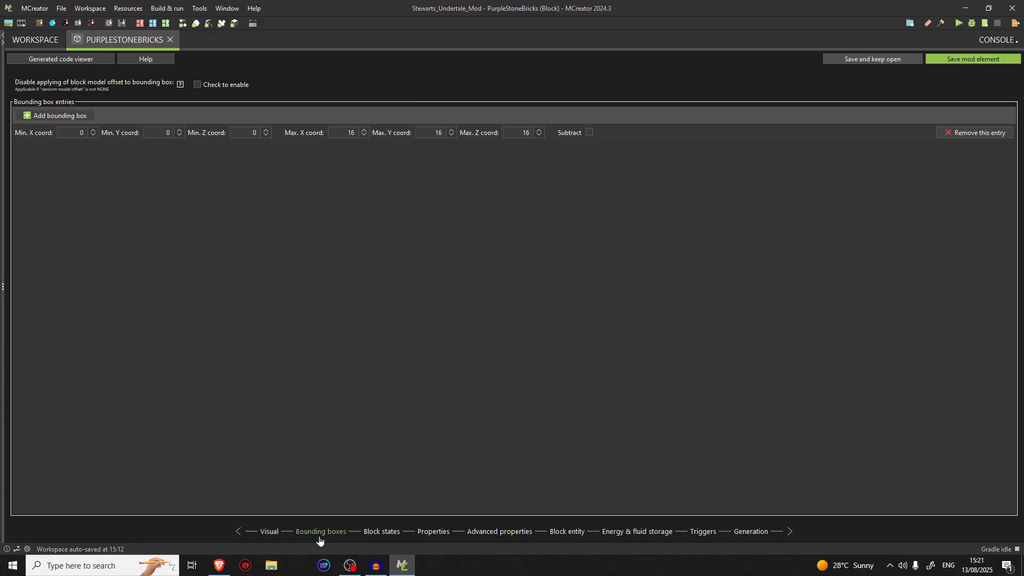
pyautogui.click(268, 532)
pyautogui.click(827, 391)
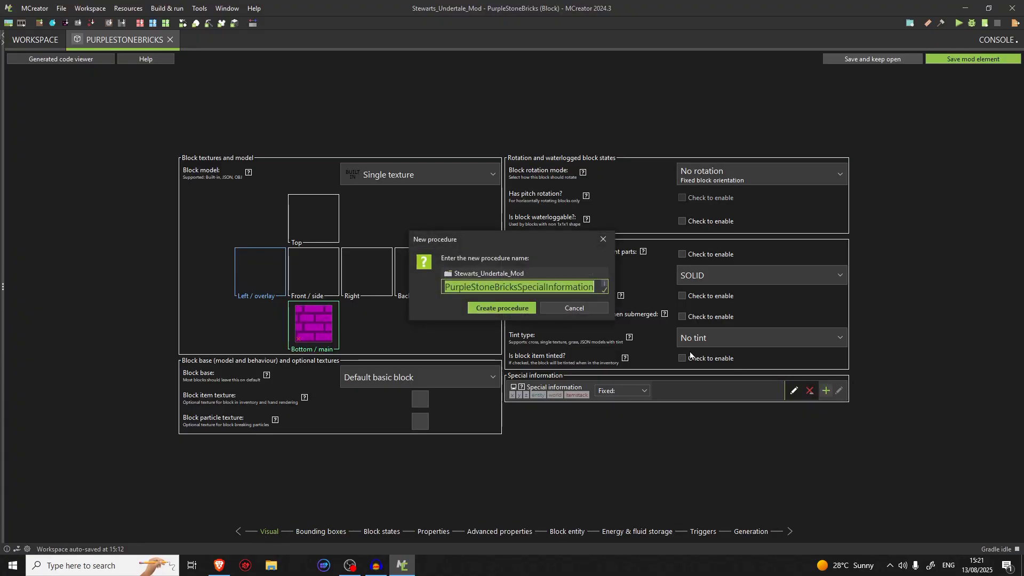
pyautogui.click(572, 306)
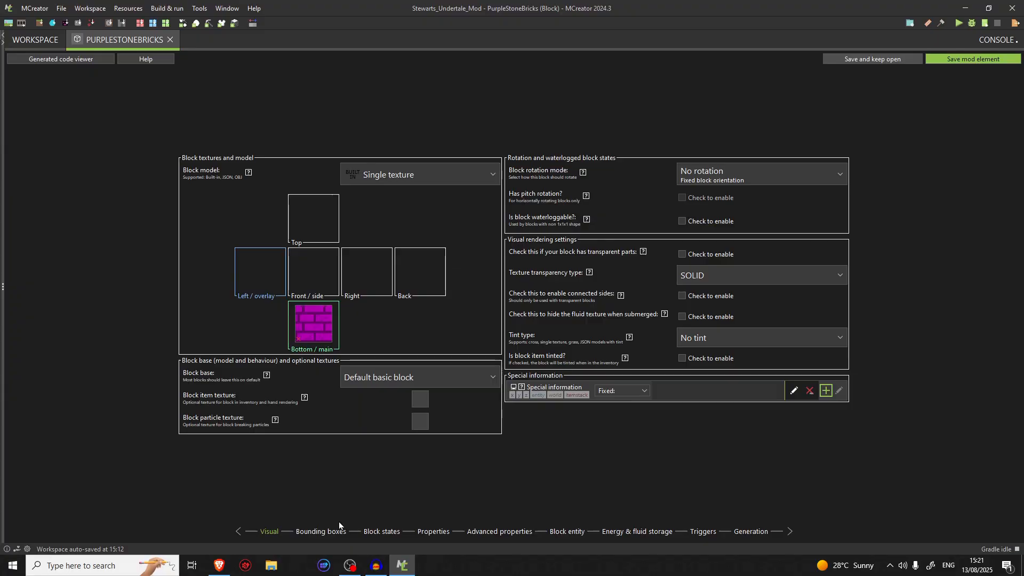
# Look through the block's bounding box entries, custom block states and general properties
pyautogui.click(312, 532)
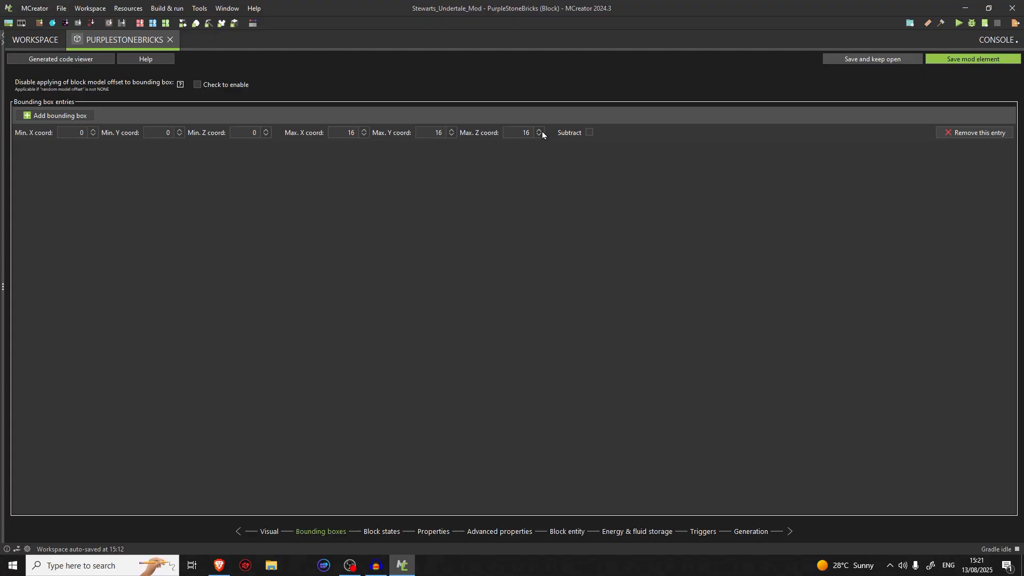
pyautogui.click(385, 533)
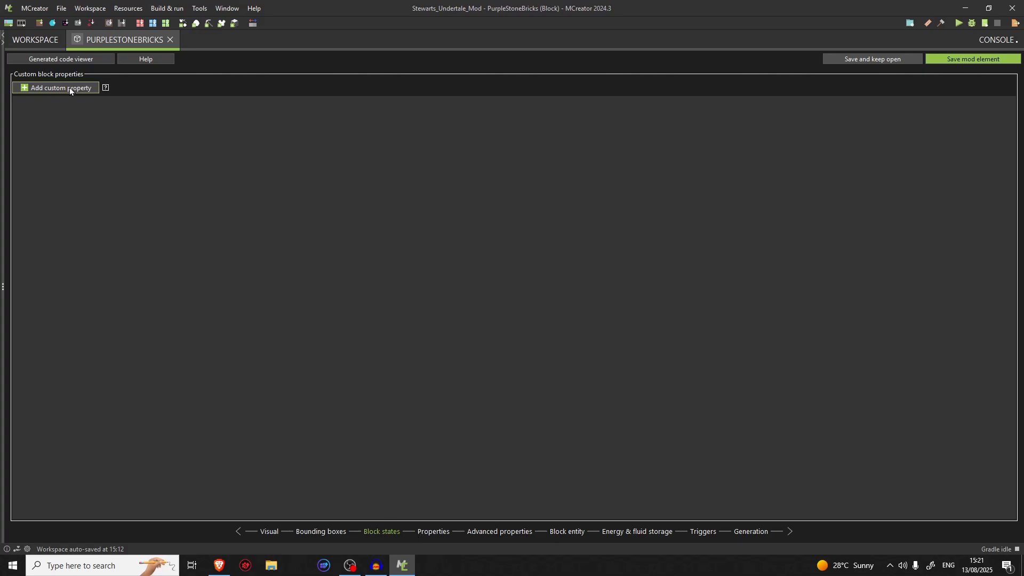
pyautogui.click(436, 536)
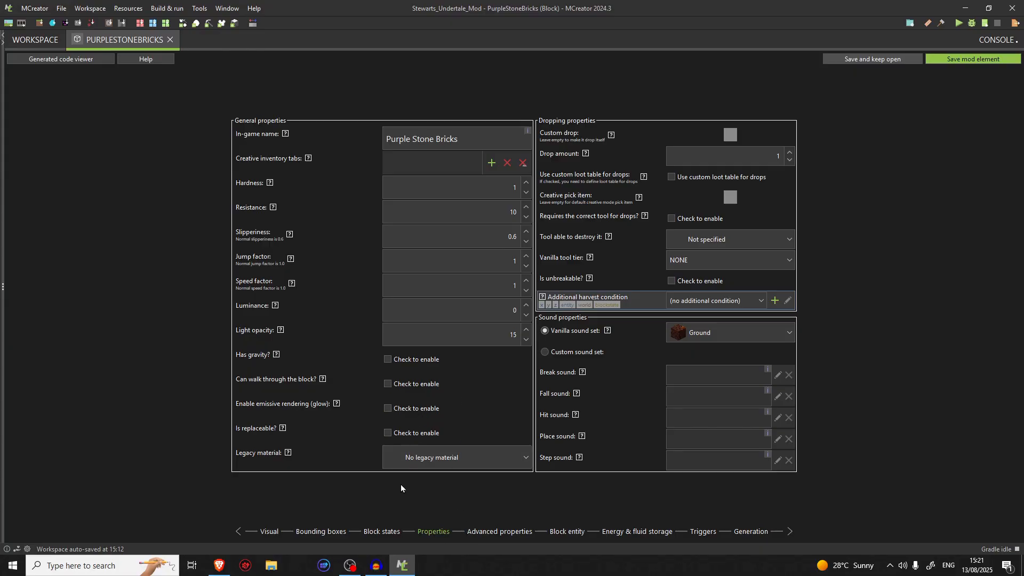
pyautogui.click(382, 532)
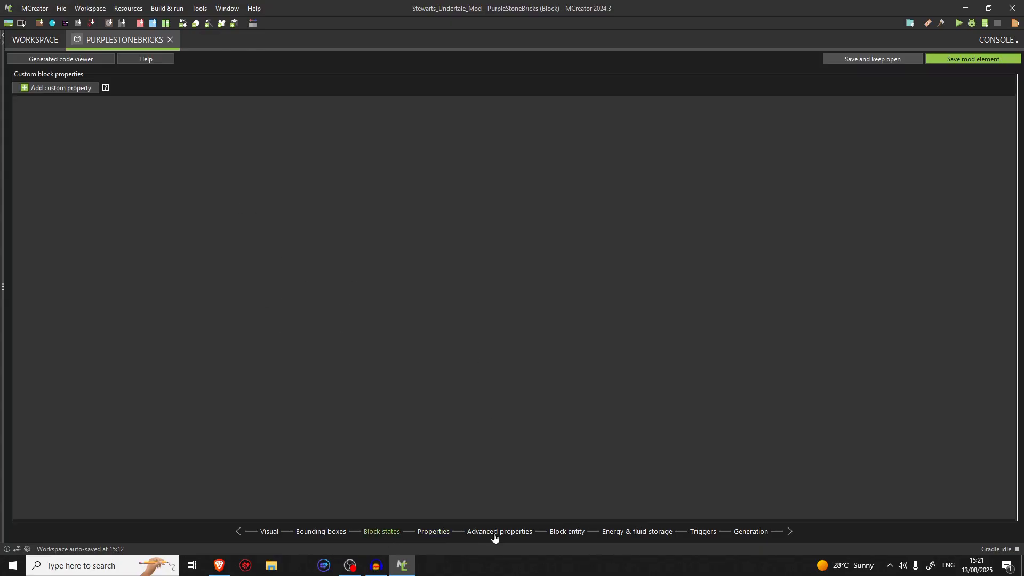
# Add the block to the Building Blocks creative inventory tab in its properties
pyautogui.click(443, 533)
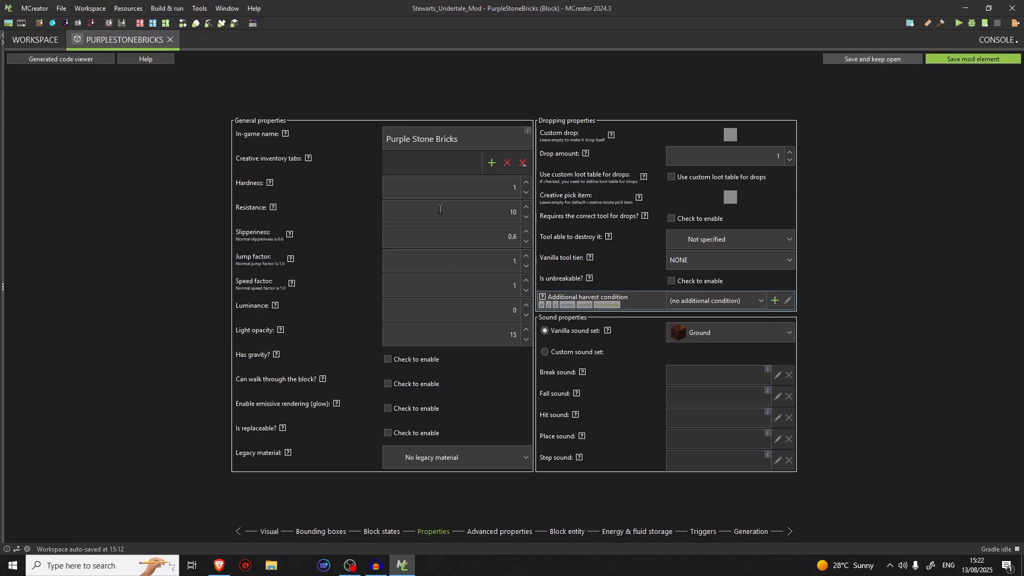
pyautogui.click(490, 165)
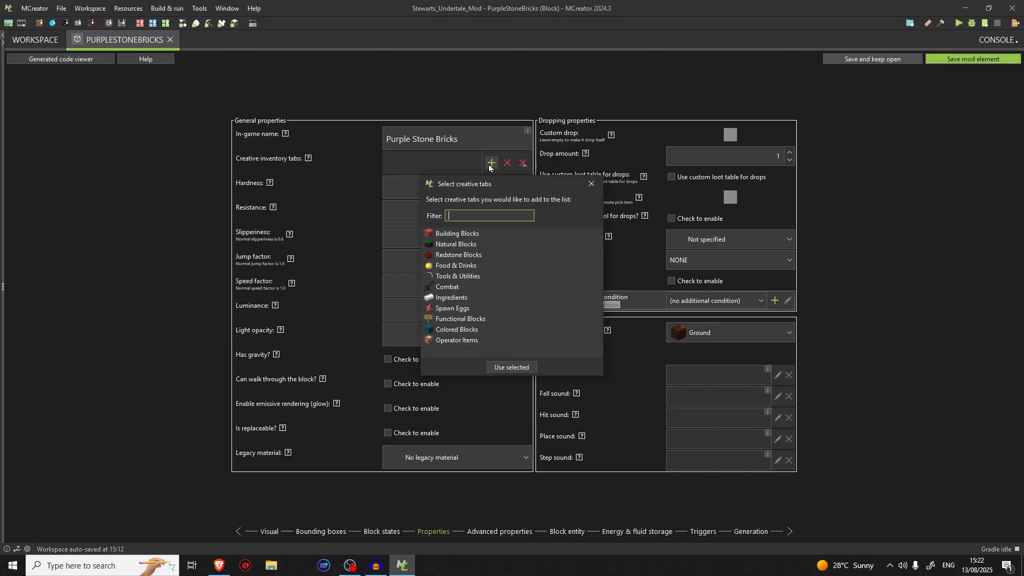
pyautogui.click(452, 237)
pyautogui.click(504, 366)
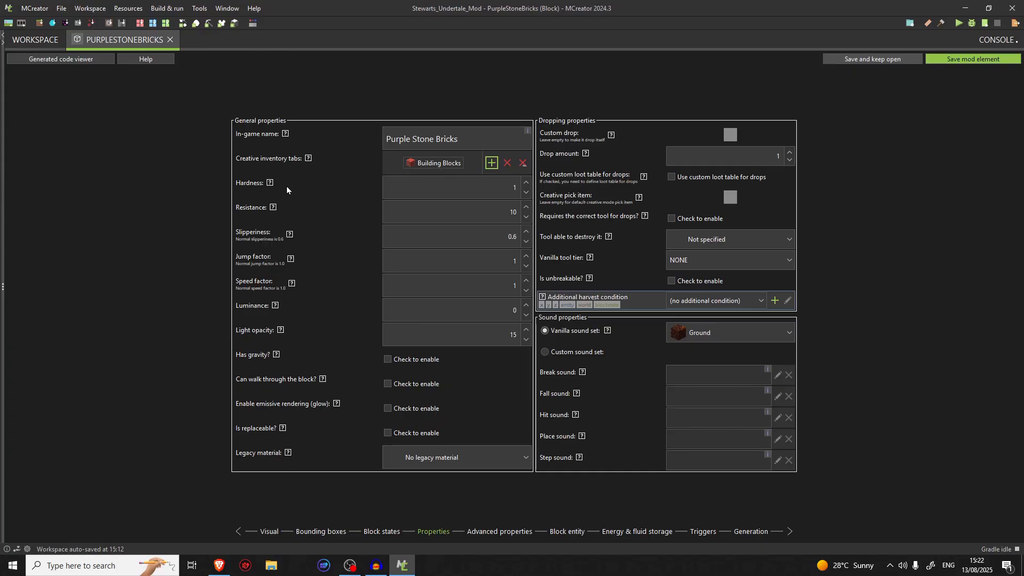
# Read the Hardness help, switch to the MCreator wiki's List of Hardness Values of Blocks, and examine the infinite-hardness blocks
pyautogui.moveTo(270, 185)
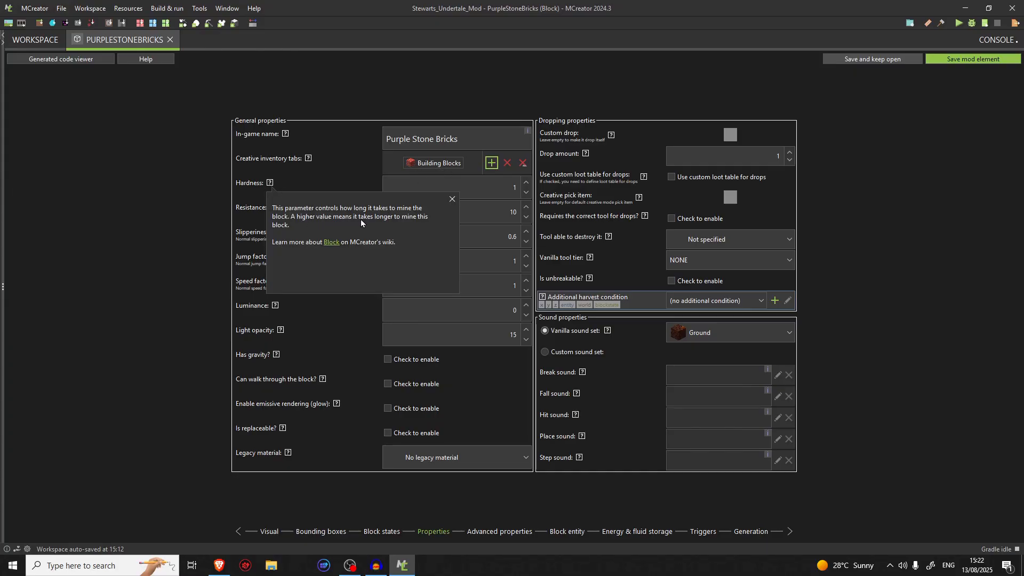
pyautogui.click(332, 242)
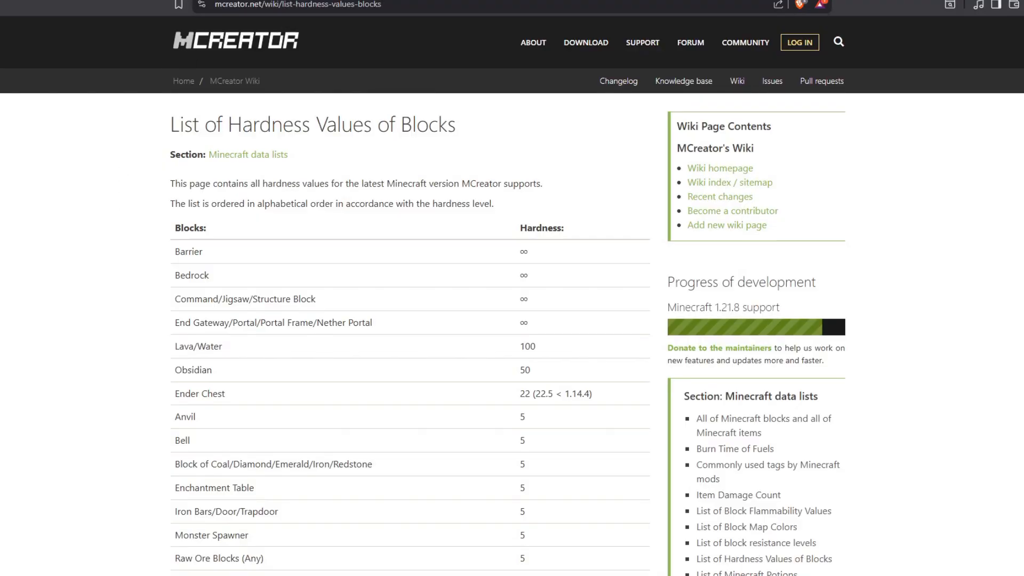
pyautogui.scroll(-1, 205, 241)
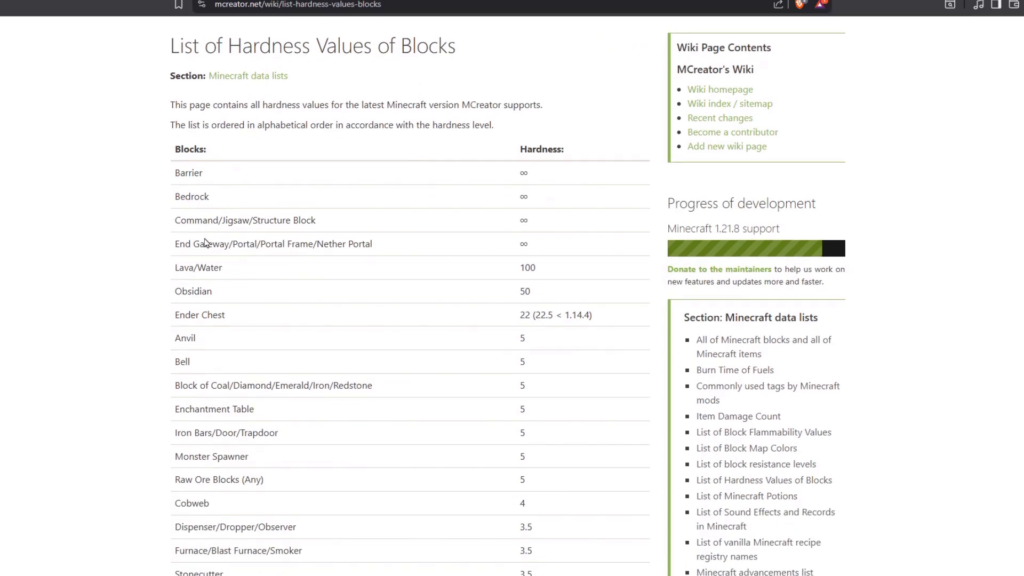
pyautogui.moveTo(498, 181); pyautogui.dragTo(542, 240)
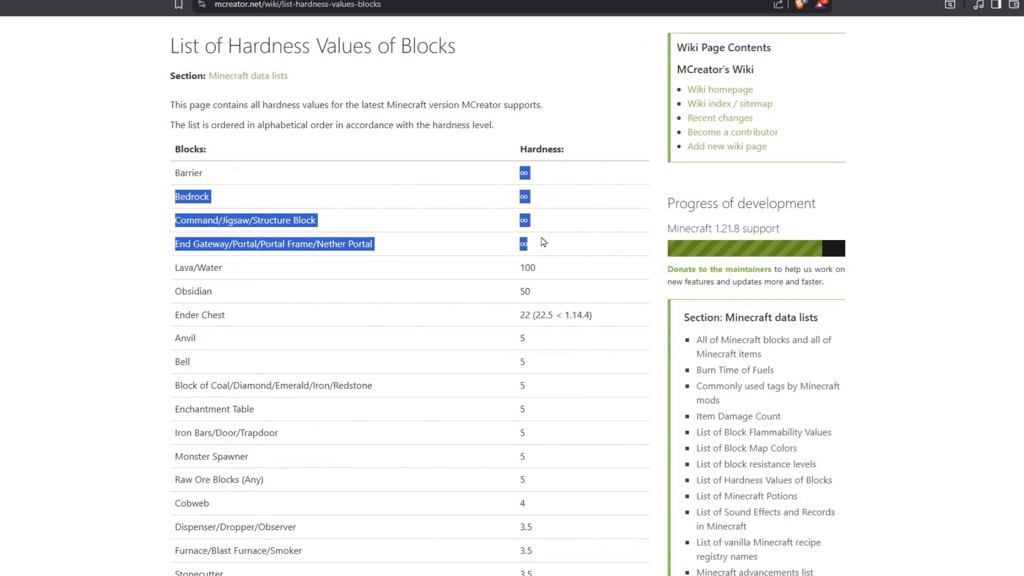
pyautogui.click(543, 258)
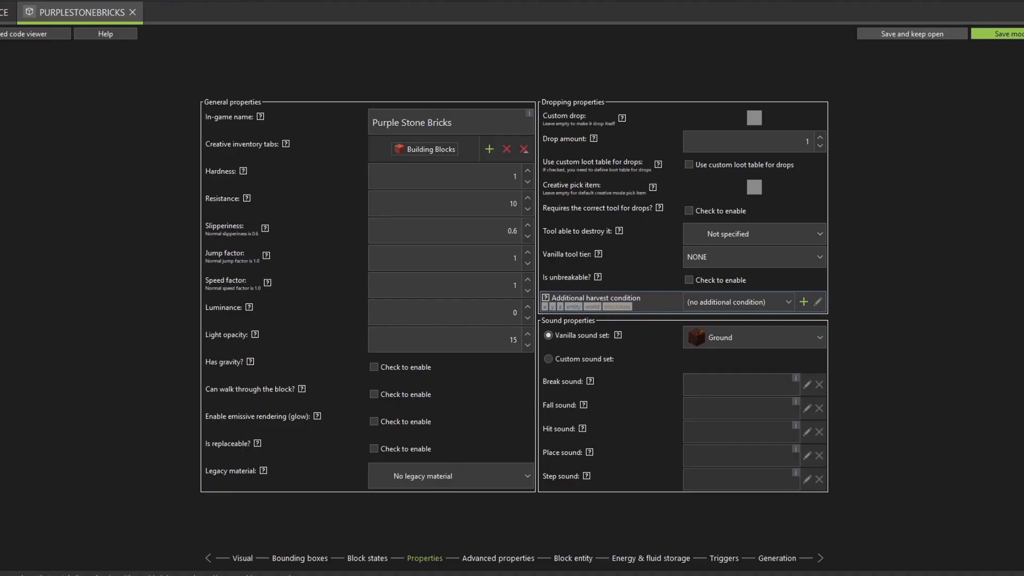
# Examine the listed hardness values for Lava/Water, Ender Chest and the blocks below them
pyautogui.moveTo(332, 575)
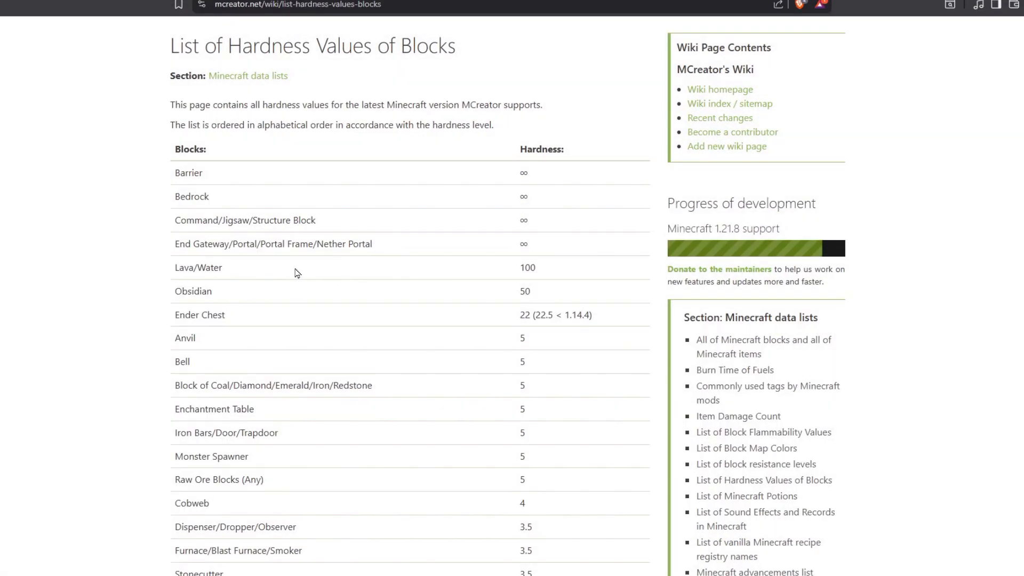
pyautogui.moveTo(184, 269); pyautogui.dragTo(234, 274)
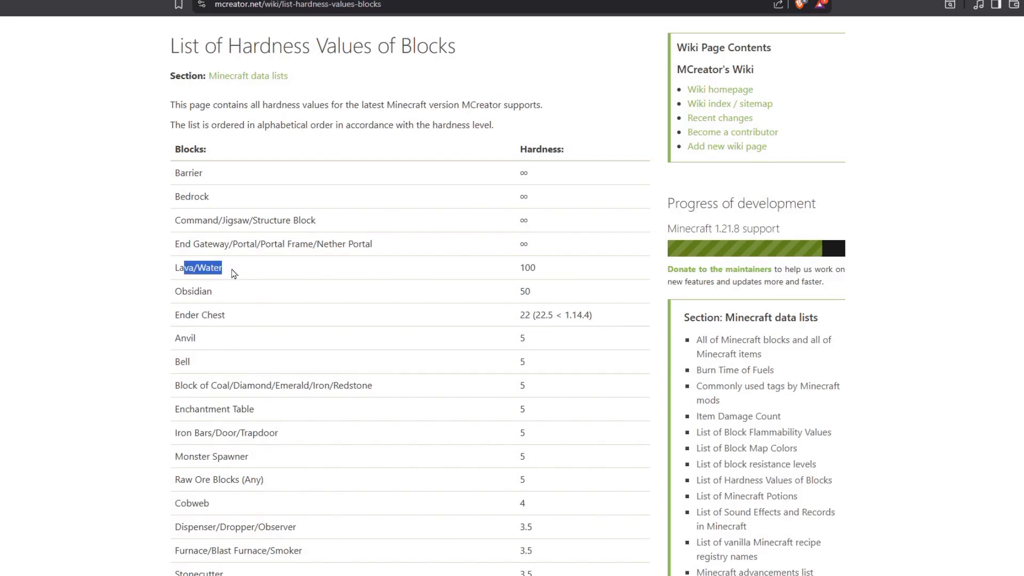
pyautogui.click(234, 274)
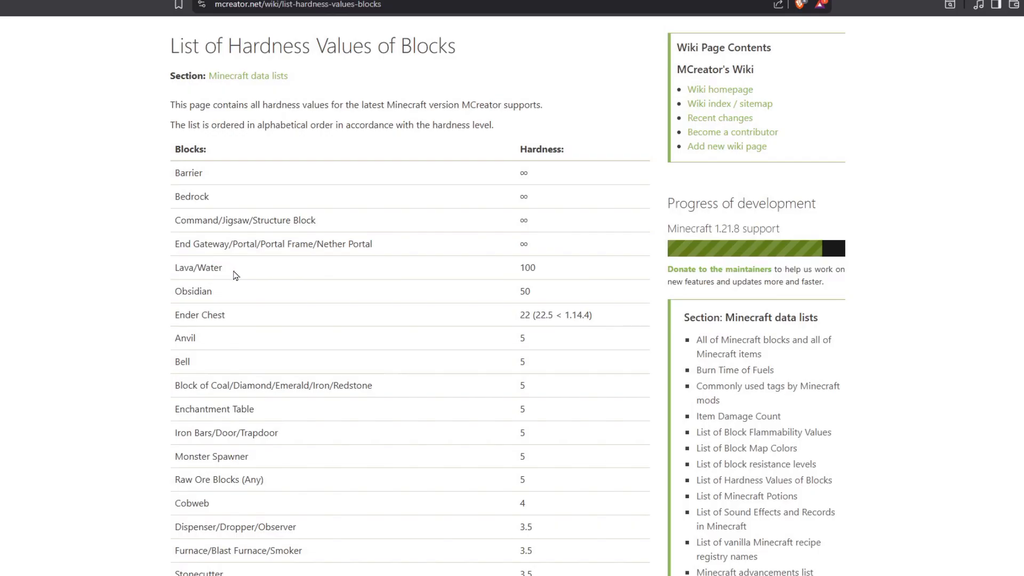
pyautogui.moveTo(531, 269); pyautogui.dragTo(540, 277)
pyautogui.click(540, 277)
pyautogui.moveTo(502, 320); pyautogui.dragTo(618, 318)
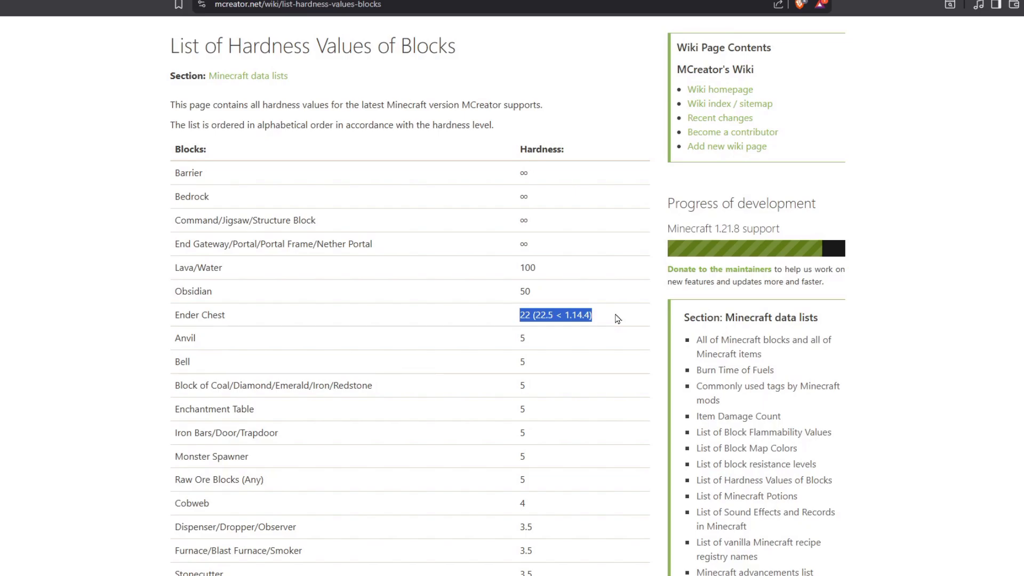
pyautogui.click(618, 318)
pyautogui.moveTo(592, 318); pyautogui.dragTo(534, 315)
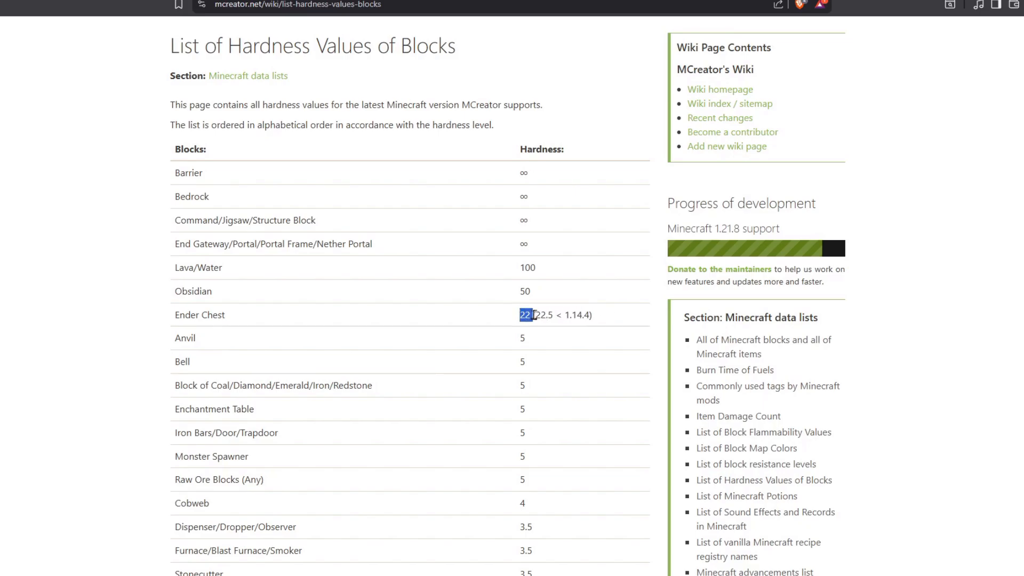
pyautogui.click(535, 315)
pyautogui.scroll(-2, 512, 336)
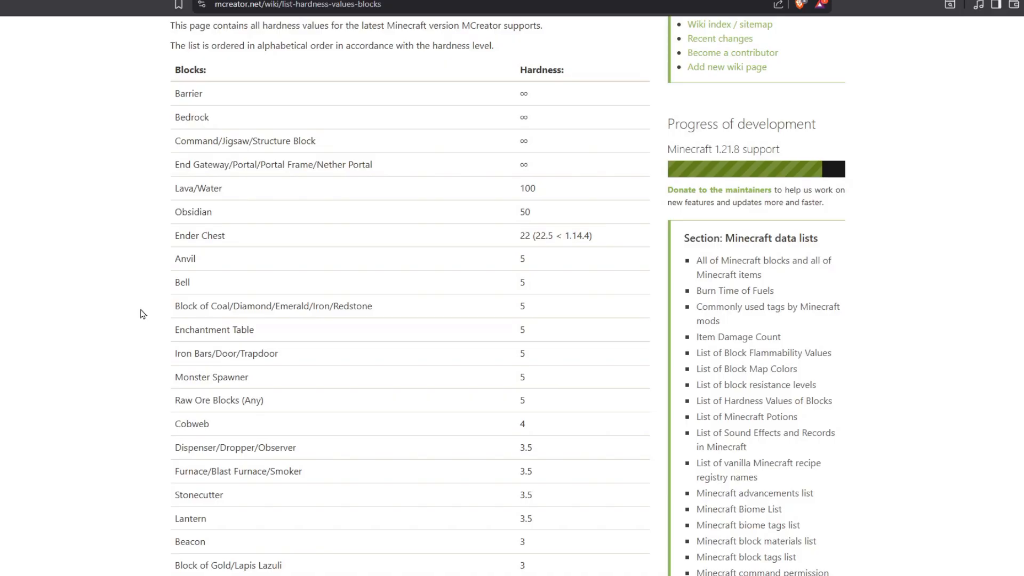
pyautogui.scroll(2, 174, 322)
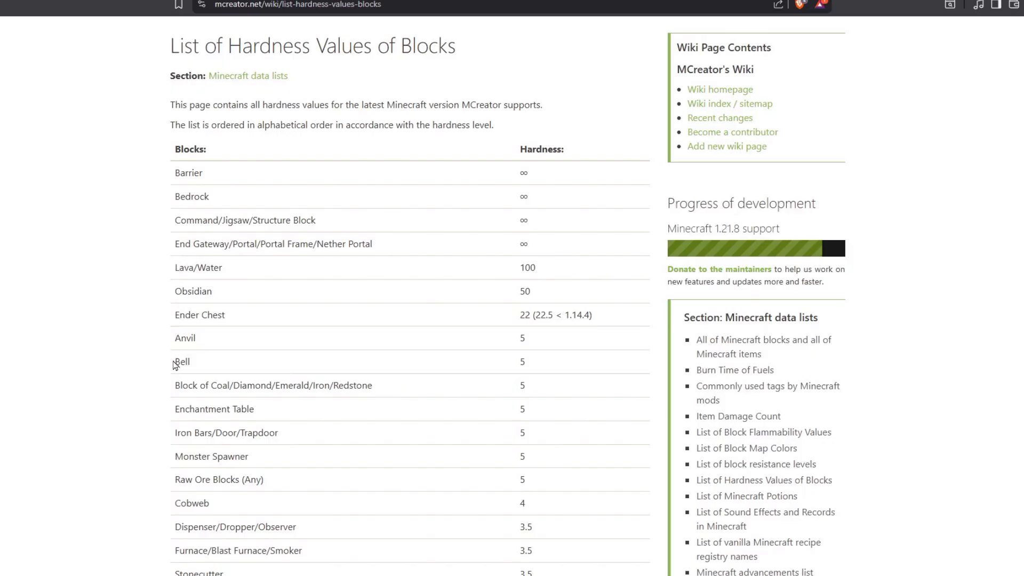
# Examine the wiki's hardness list from Anvil down through the stone, terracotta and wooden block entries
pyautogui.scroll(-2, 172, 373)
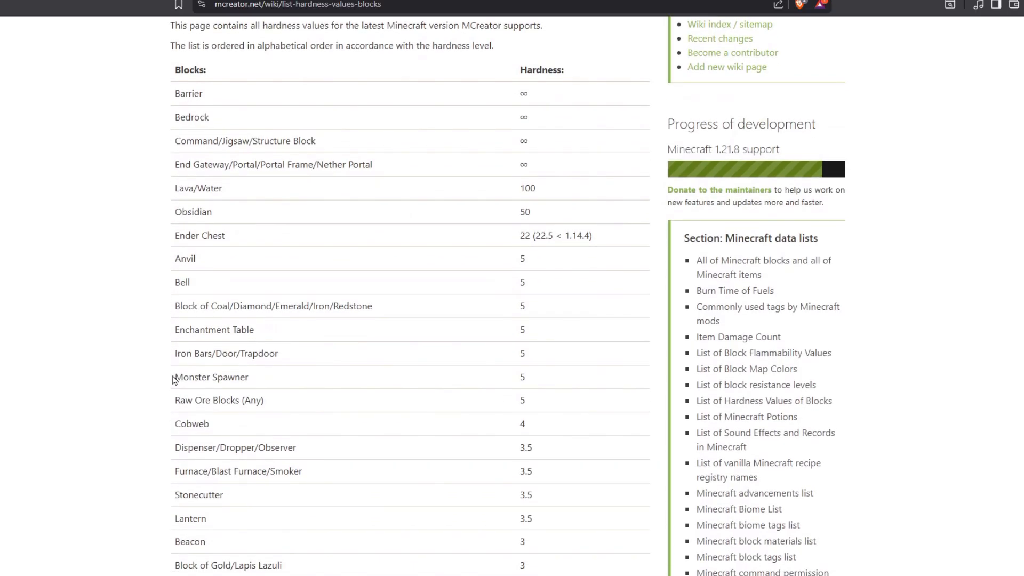
pyautogui.scroll(-4, 168, 400)
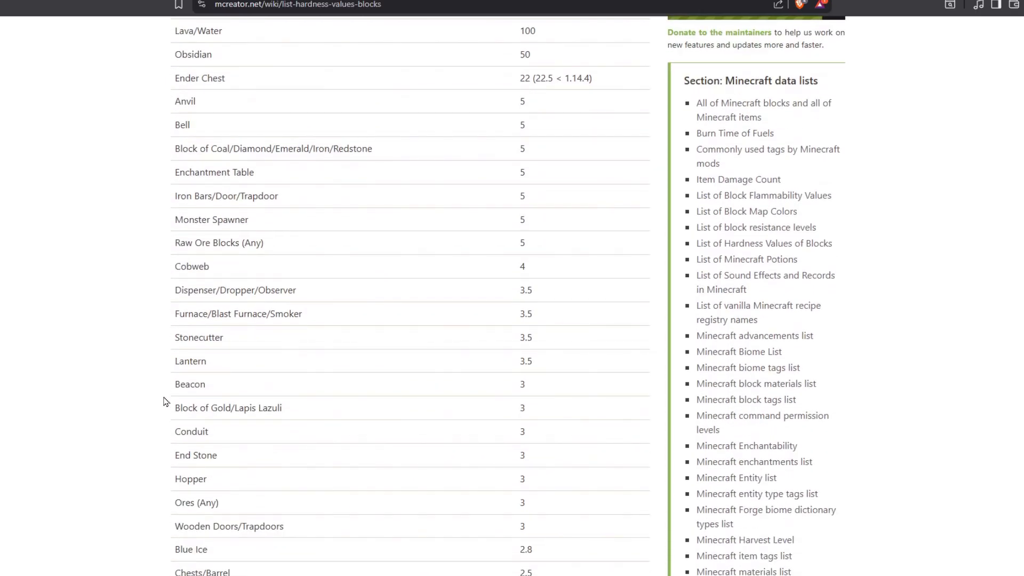
pyautogui.scroll(-4, 70, 391)
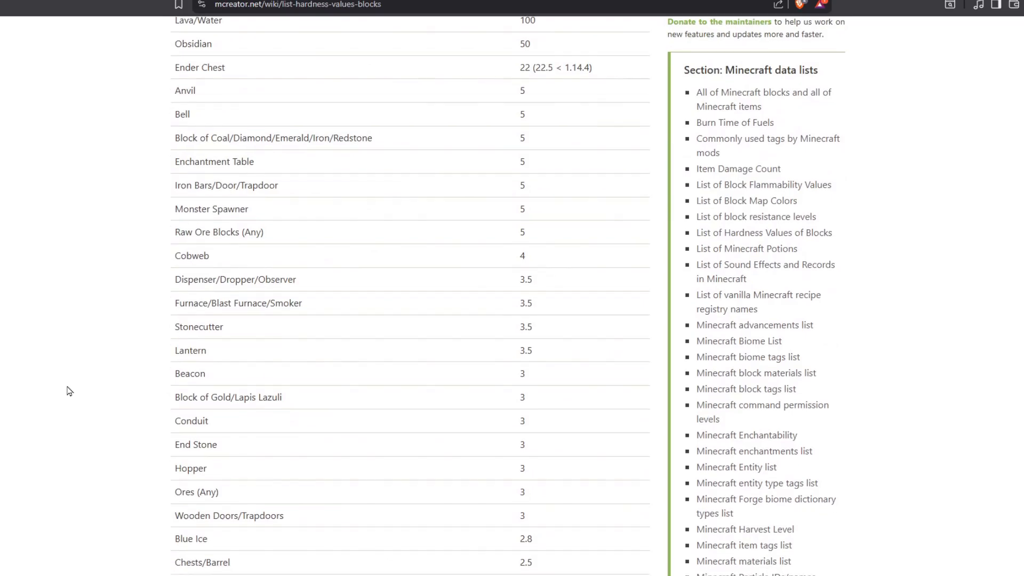
pyautogui.scroll(-4, 69, 391)
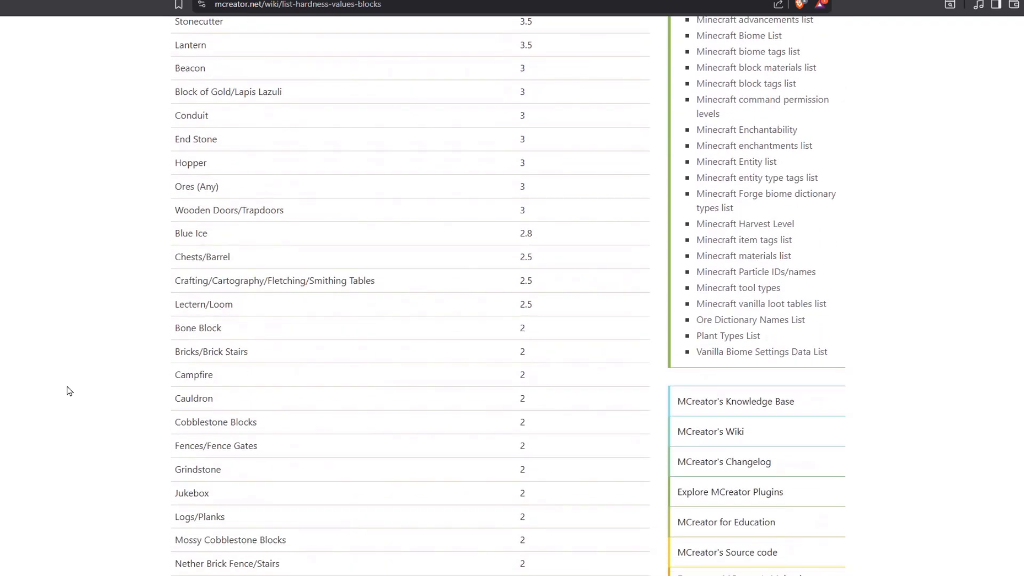
pyautogui.scroll(-2, 69, 392)
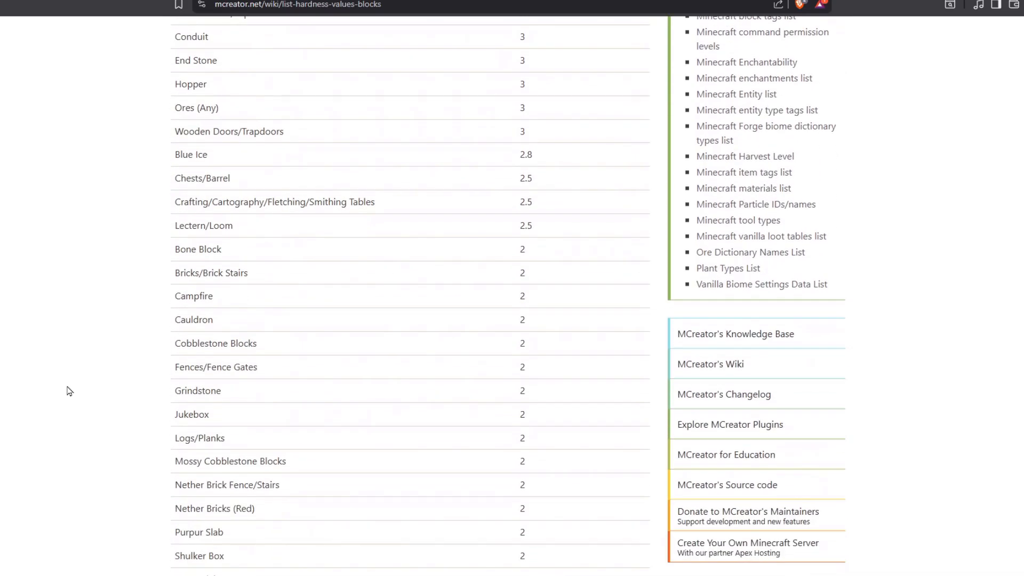
pyautogui.scroll(-2, 611, 508)
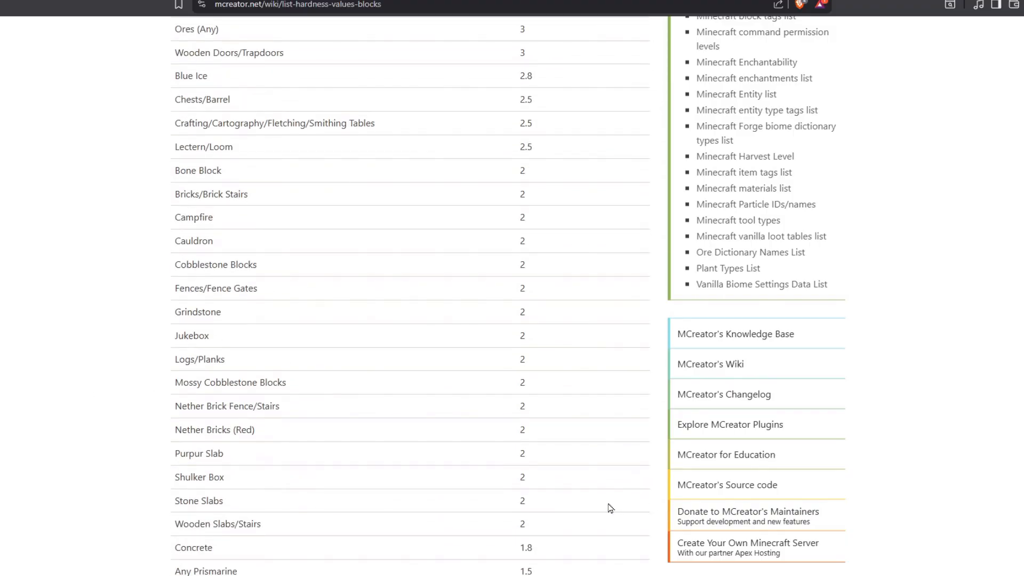
pyautogui.scroll(-2, 556, 496)
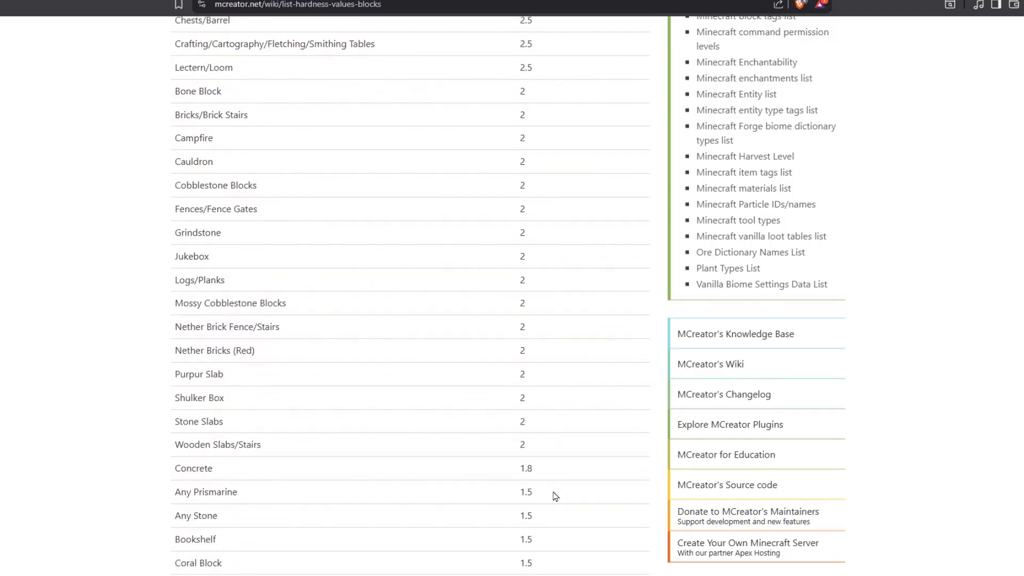
pyautogui.scroll(-7, 538, 330)
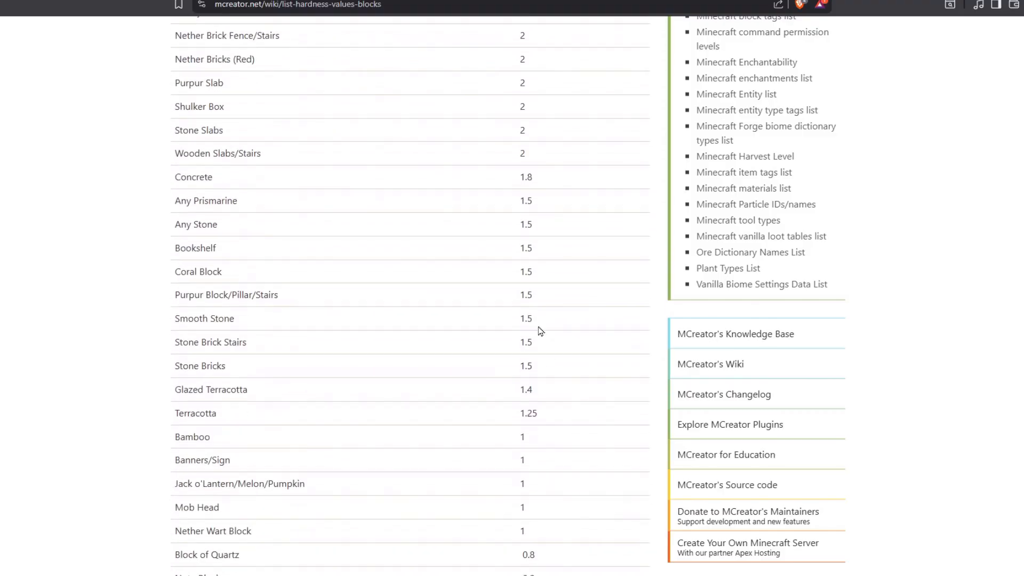
pyautogui.scroll(-12, 539, 330)
pyautogui.scroll(11, 539, 330)
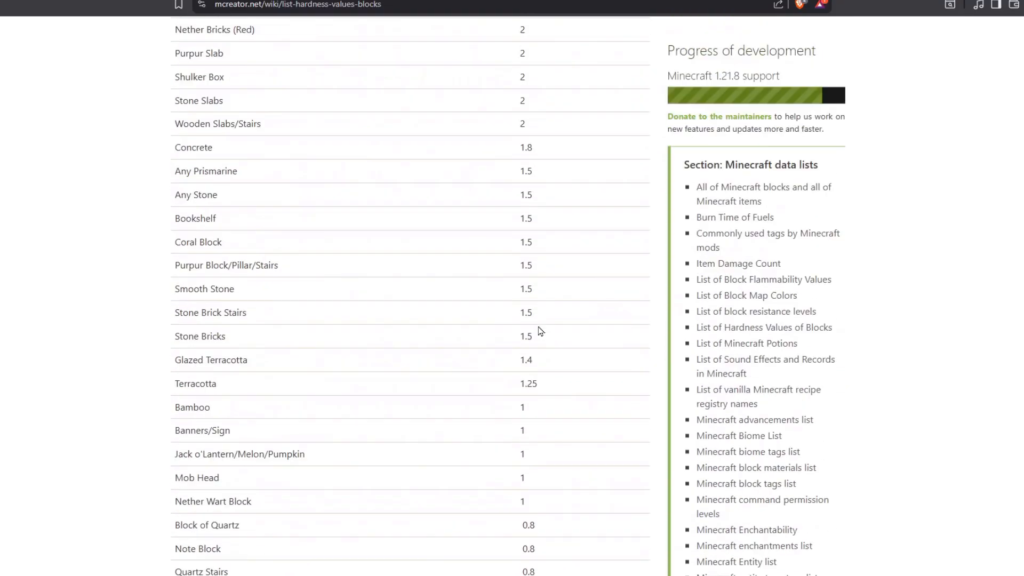
pyautogui.scroll(20, 541, 331)
pyautogui.scroll(-7, 171, 411)
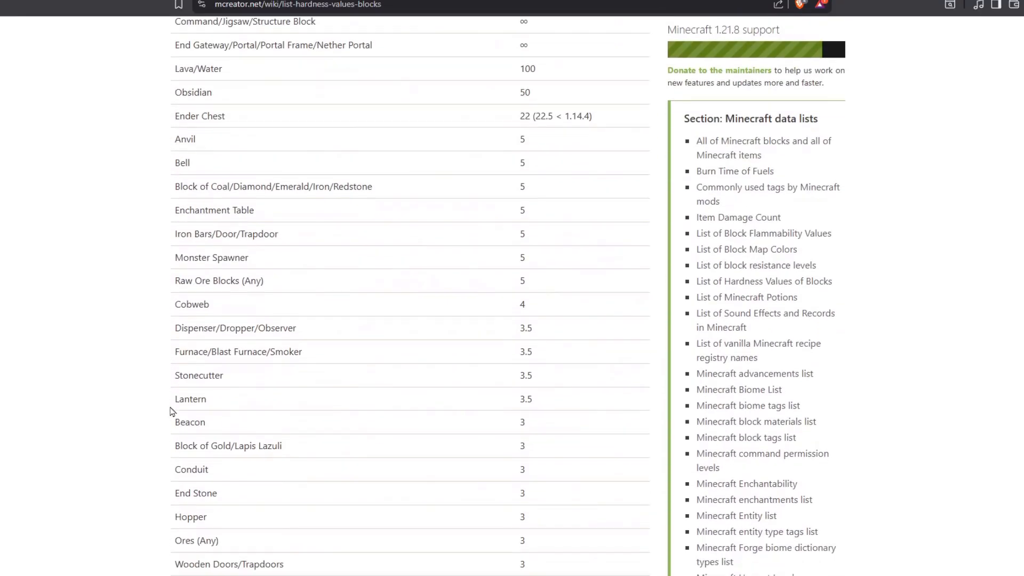
pyautogui.scroll(-8, 136, 411)
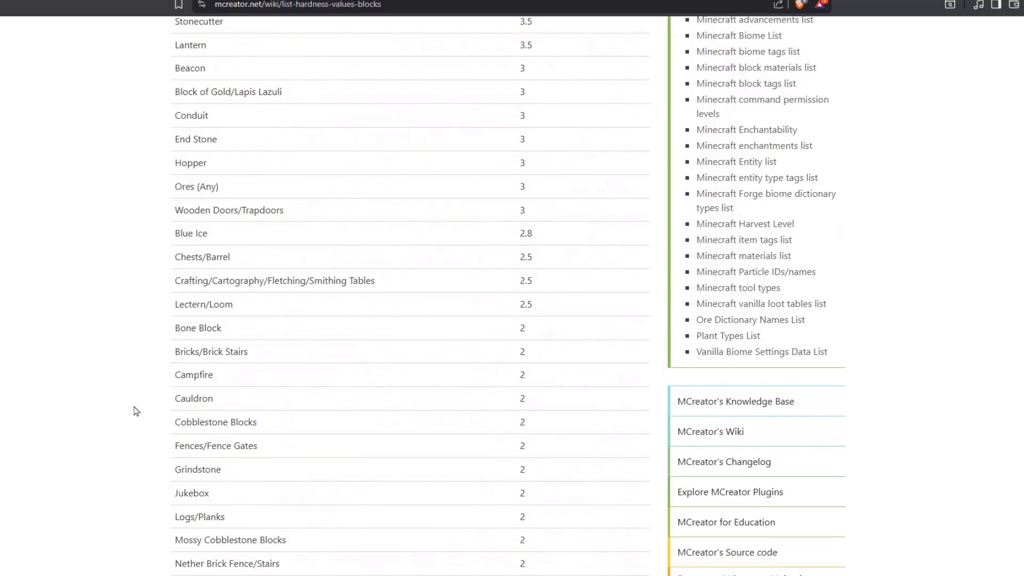
pyautogui.scroll(-8, 136, 411)
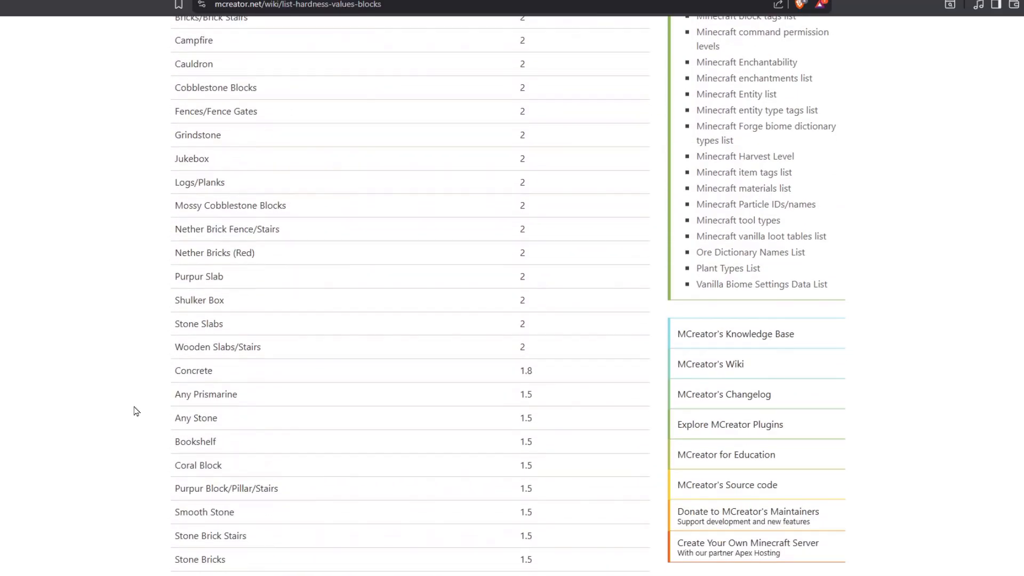
pyautogui.scroll(-1, 136, 411)
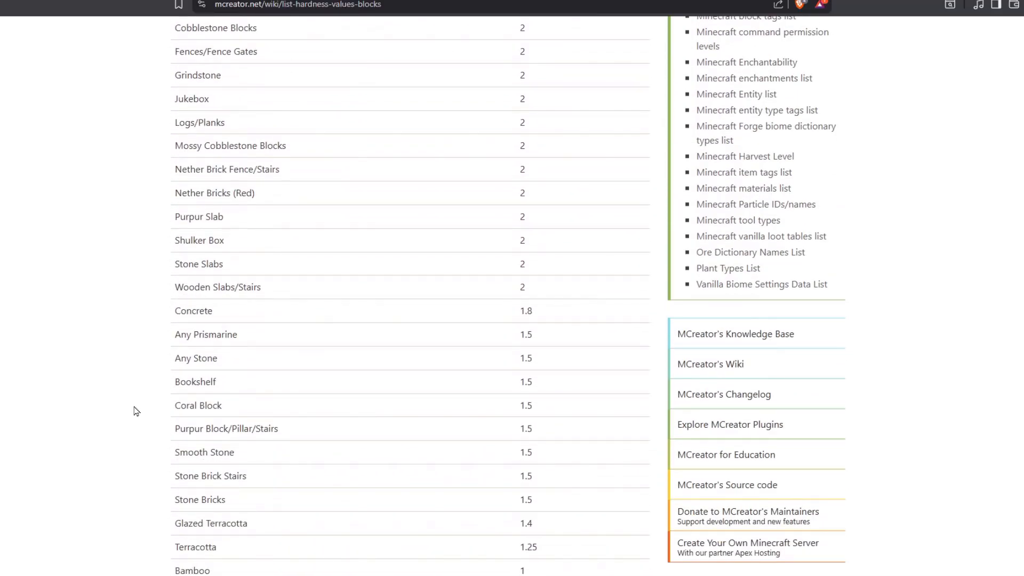
pyautogui.scroll(-3, 136, 411)
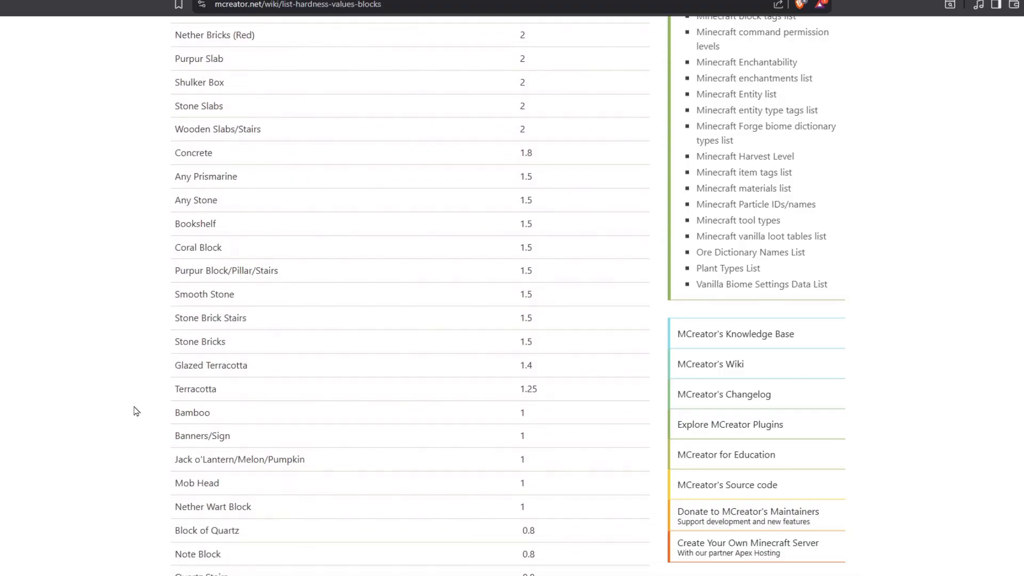
# Locate the Stone Bricks entry in the hardness list and highlight its name to check its value
pyautogui.moveTo(181, 323); pyautogui.dragTo(218, 322)
pyautogui.click(243, 321)
pyautogui.click(251, 324)
pyautogui.scroll(-1, 253, 327)
pyautogui.moveTo(171, 279); pyautogui.dragTo(222, 274)
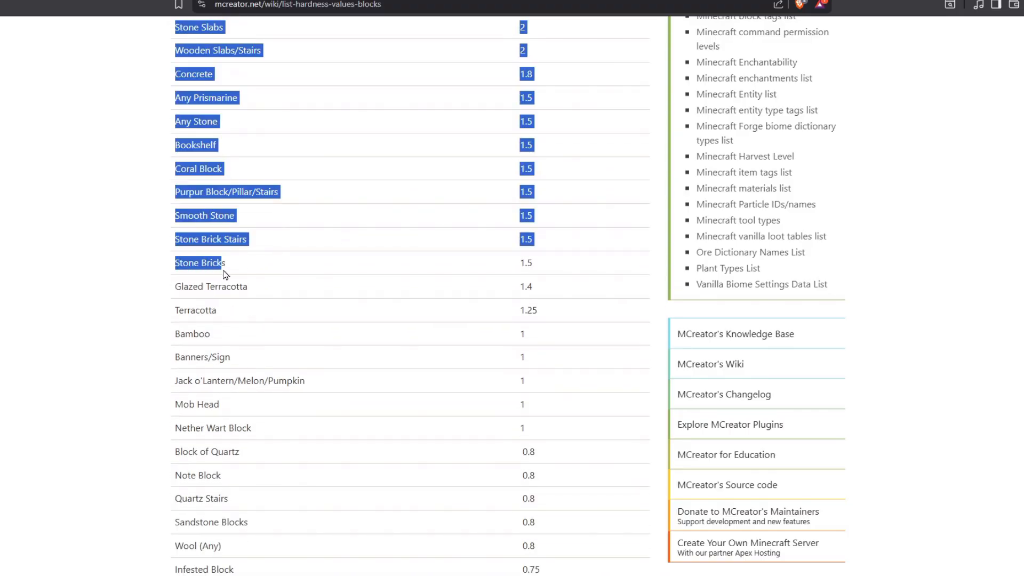
pyautogui.doubleClick(222, 273)
pyautogui.doubleClick(171, 269)
pyautogui.doubleClick(202, 263)
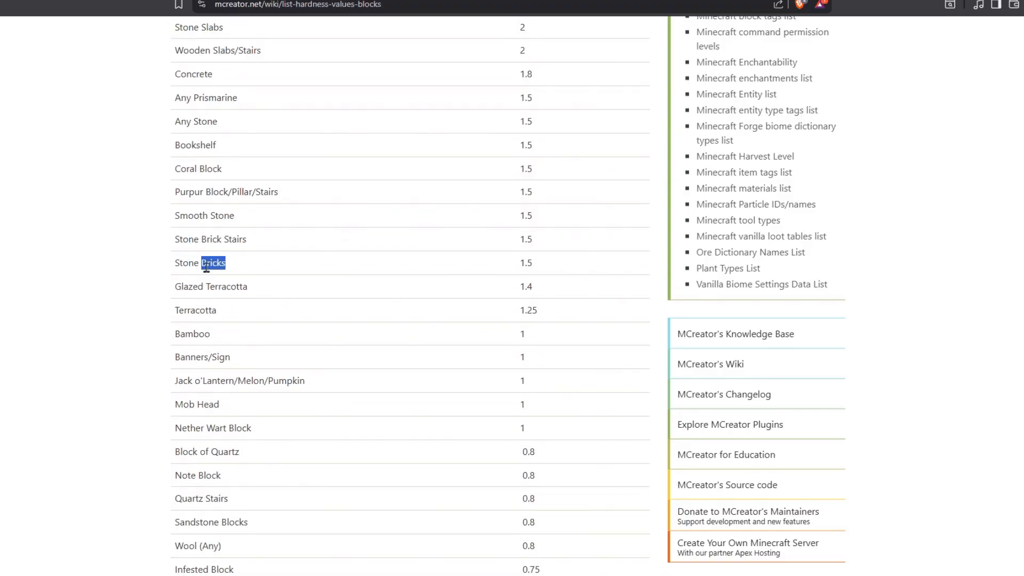
pyautogui.click(377, 284)
# Switch back to MCreator and set the block's Hardness to 1.5
pyautogui.click(403, 566)
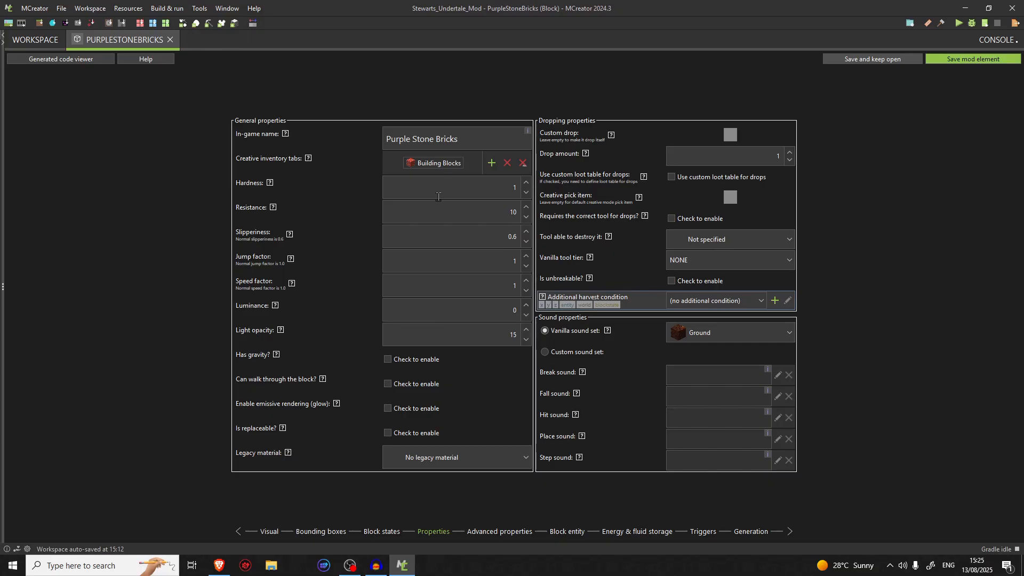
pyautogui.click(516, 188)
pyautogui.write('1')
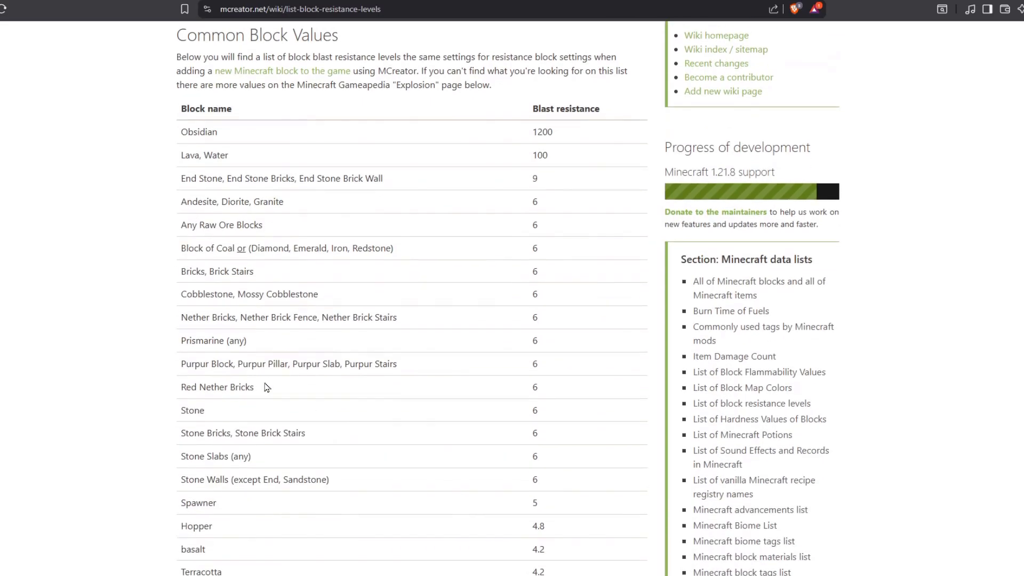
# Consult the wiki's list of block resistance levels for Stone Bricks and set the block's Resistance to 6
pyautogui.scroll(-6, 260, 374)
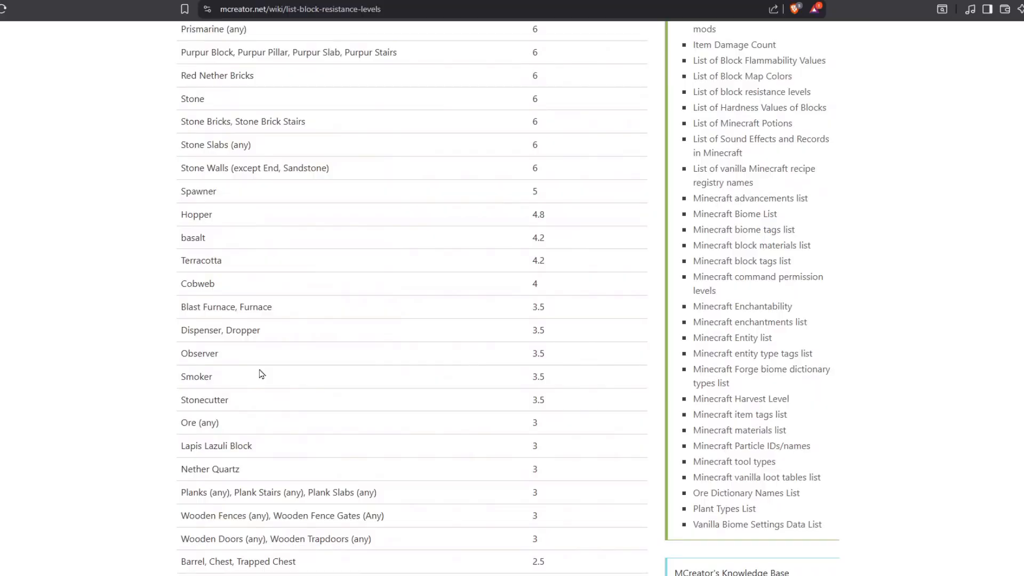
pyautogui.scroll(3, 210, 152)
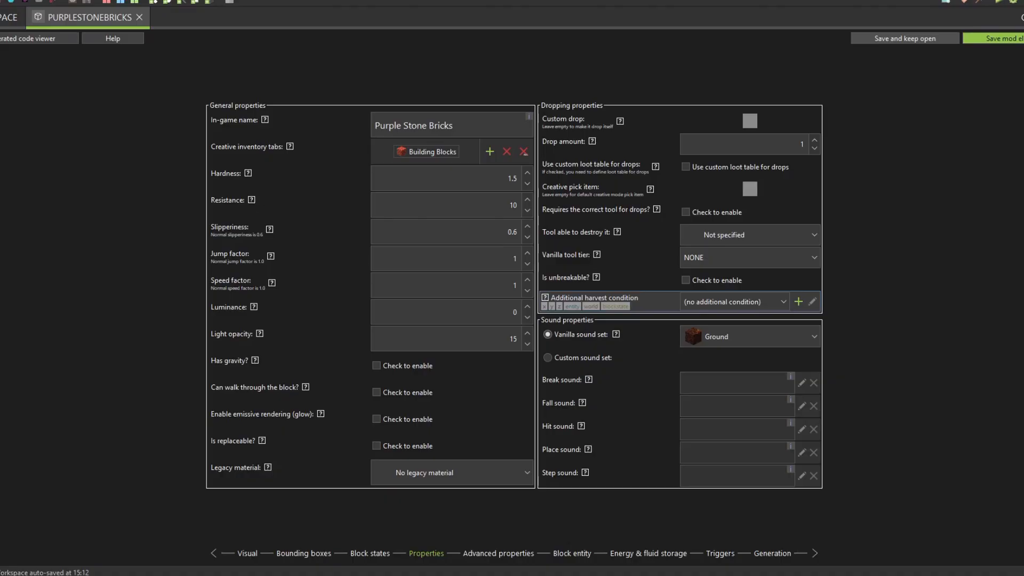
pyautogui.click(527, 210)
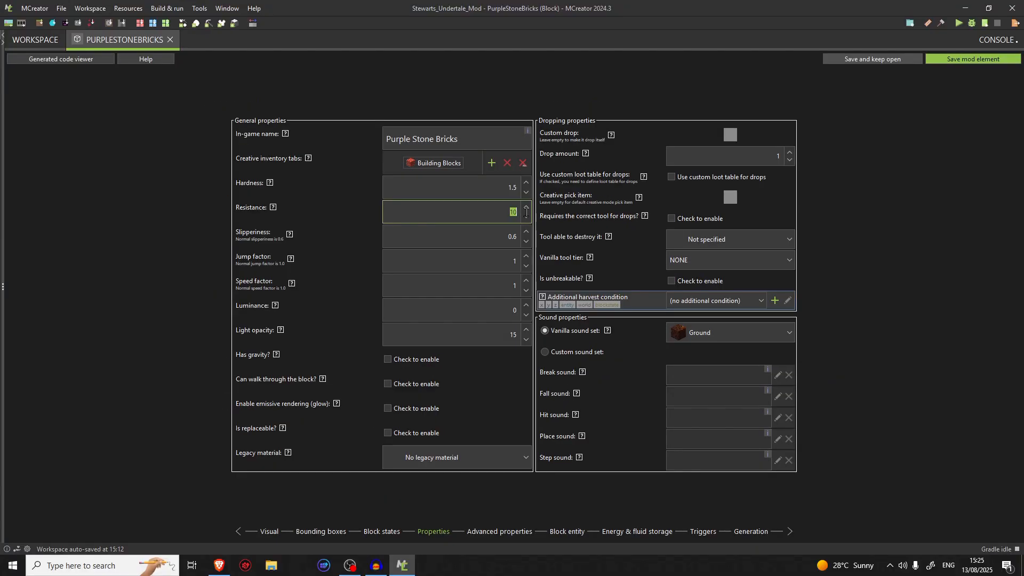
pyautogui.doubleClick(521, 214)
pyautogui.write('6')
pyautogui.doubleClick(526, 215)
pyautogui.write('6')
pyautogui.click(528, 216)
pyautogui.write('6')
pyautogui.moveTo(489, 214); pyautogui.dragTo(525, 215)
pyautogui.write('6')
pyautogui.click(438, 257)
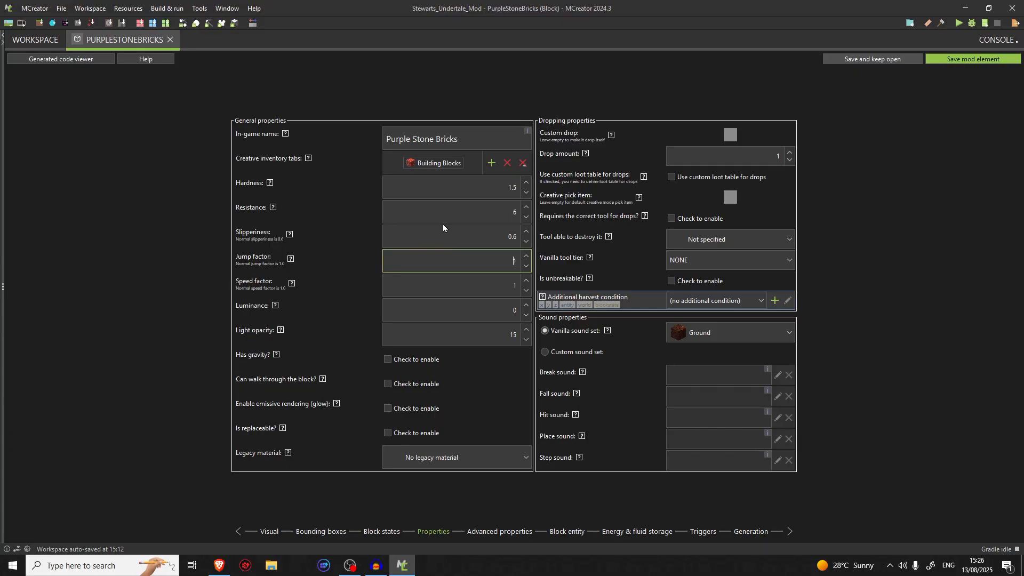
pyautogui.click(477, 208)
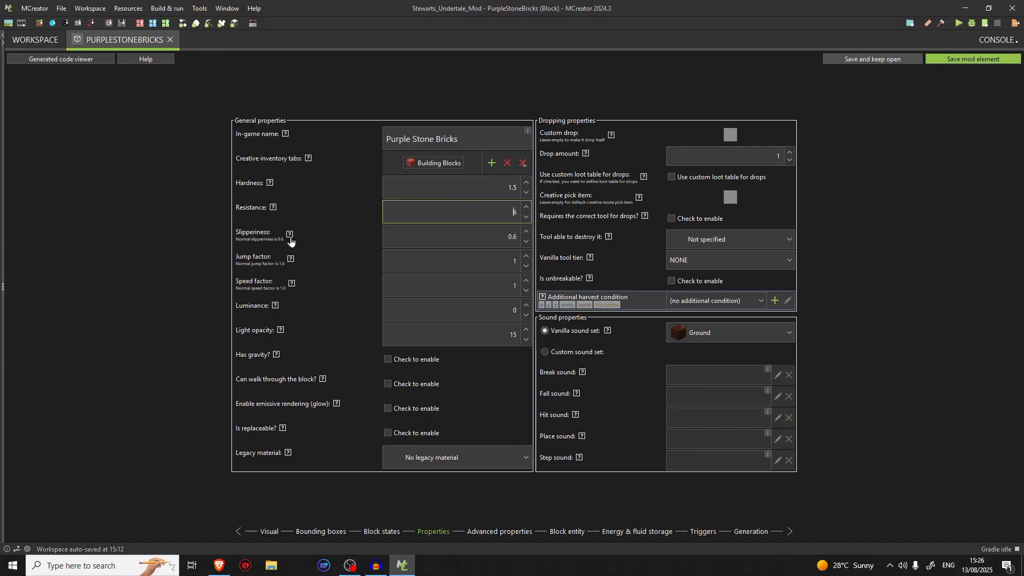
# Read the help for the Slipperiness, Jump factor, Luminance, Light opacity and Is replaceable properties
pyautogui.moveTo(291, 242)
pyautogui.moveTo(289, 263)
pyautogui.moveTo(273, 312)
pyautogui.moveTo(280, 335)
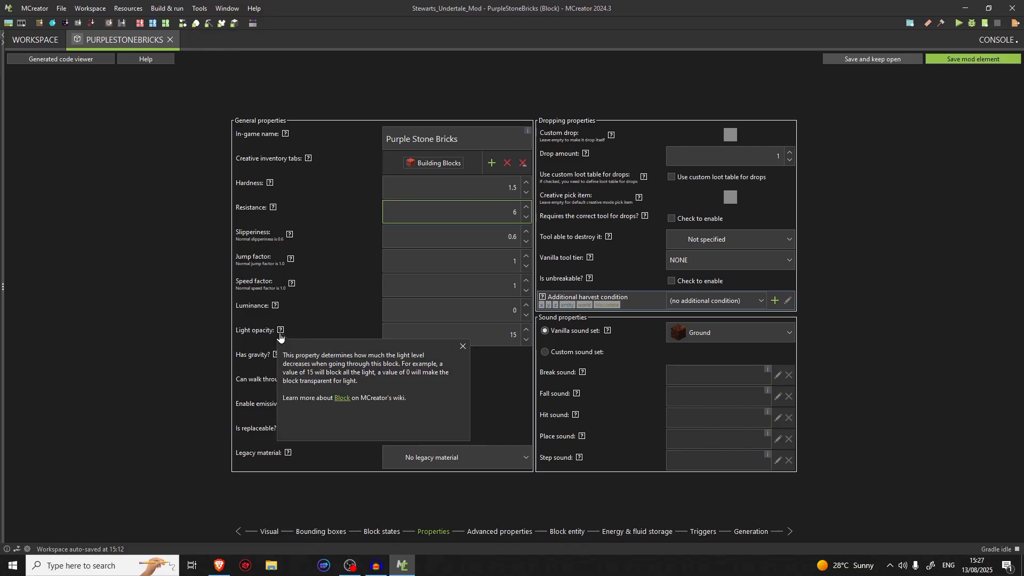
pyautogui.click(504, 337)
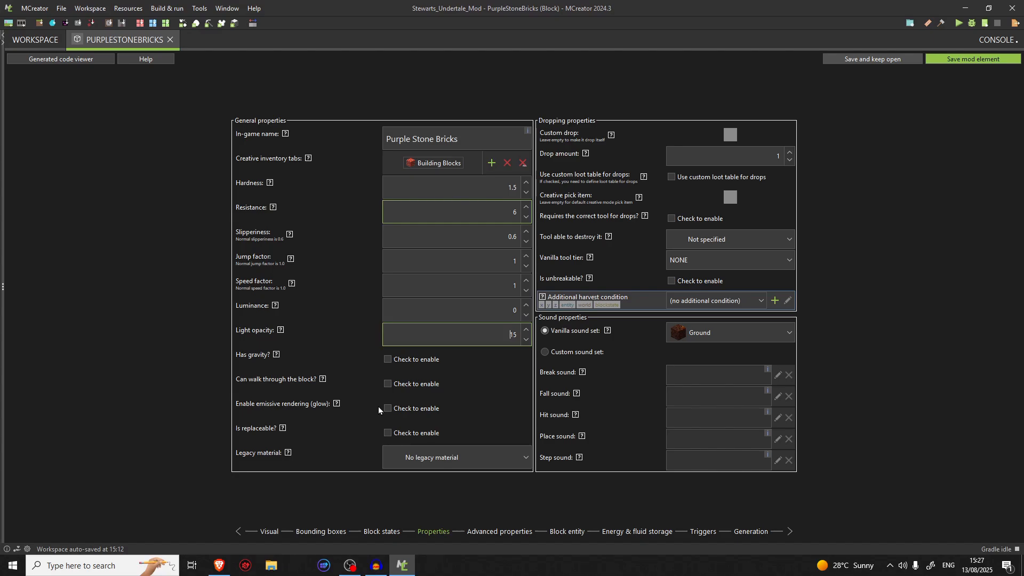
pyautogui.click(284, 429)
# Look through the Legacy material options and read the help for that property
pyautogui.click(404, 460)
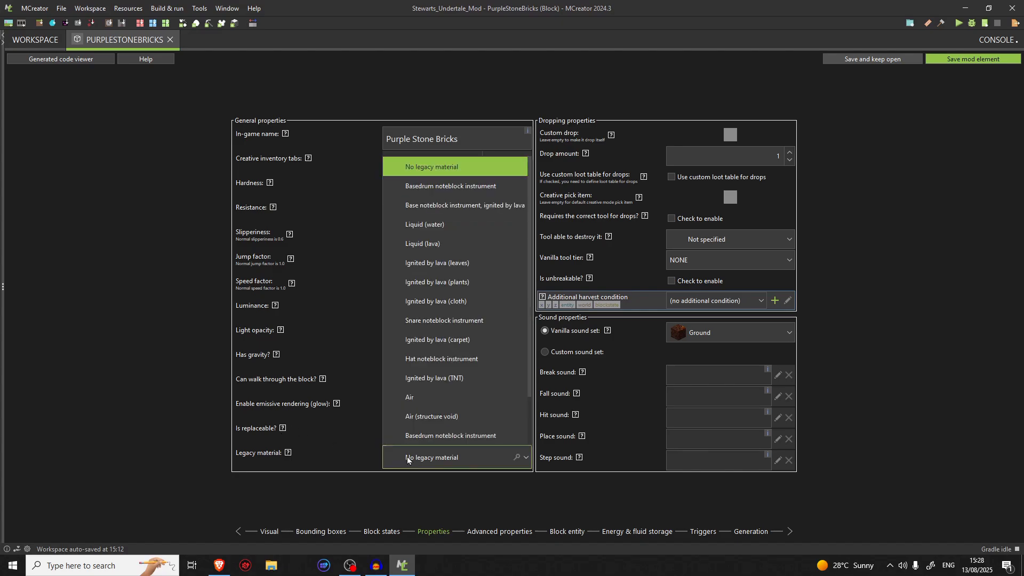
pyautogui.click(408, 459)
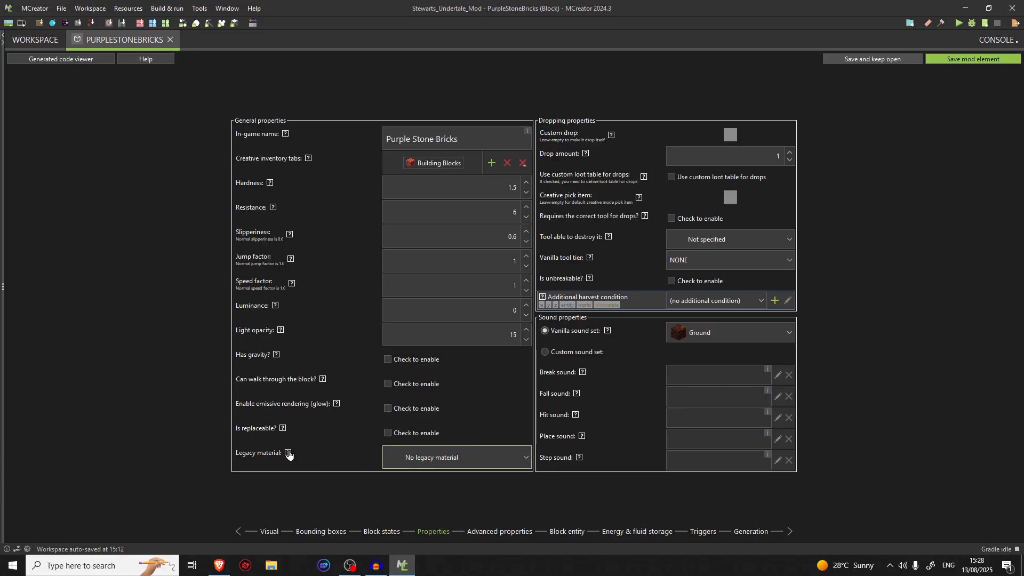
pyautogui.moveTo(288, 454)
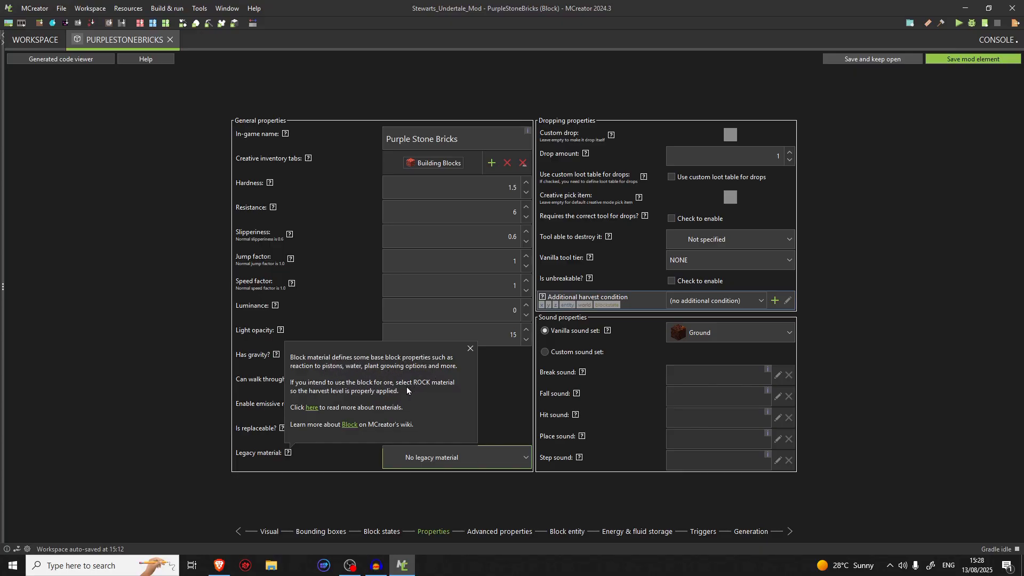
pyautogui.click(288, 454)
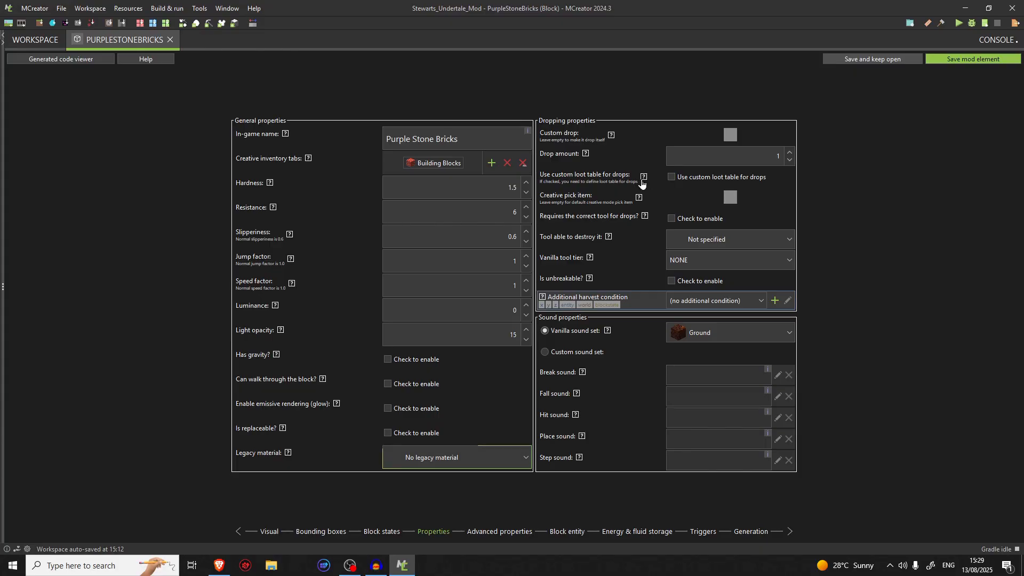
# Set pickaxe as the tool able to destroy the block, require the correct tool for drops, and check the vanilla tool tier options
pyautogui.moveTo(643, 184)
pyautogui.click(703, 238)
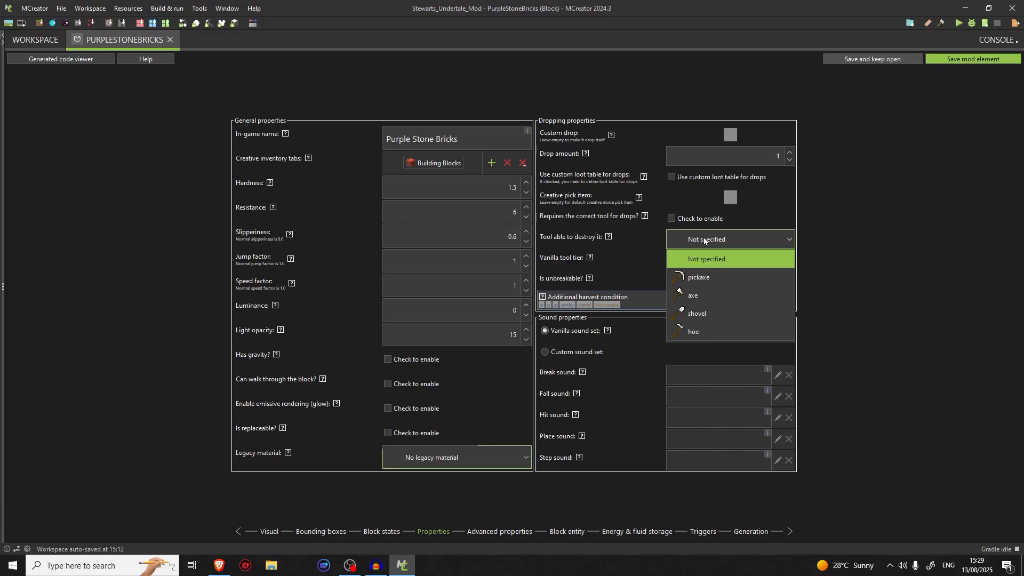
pyautogui.click(693, 280)
pyautogui.click(672, 220)
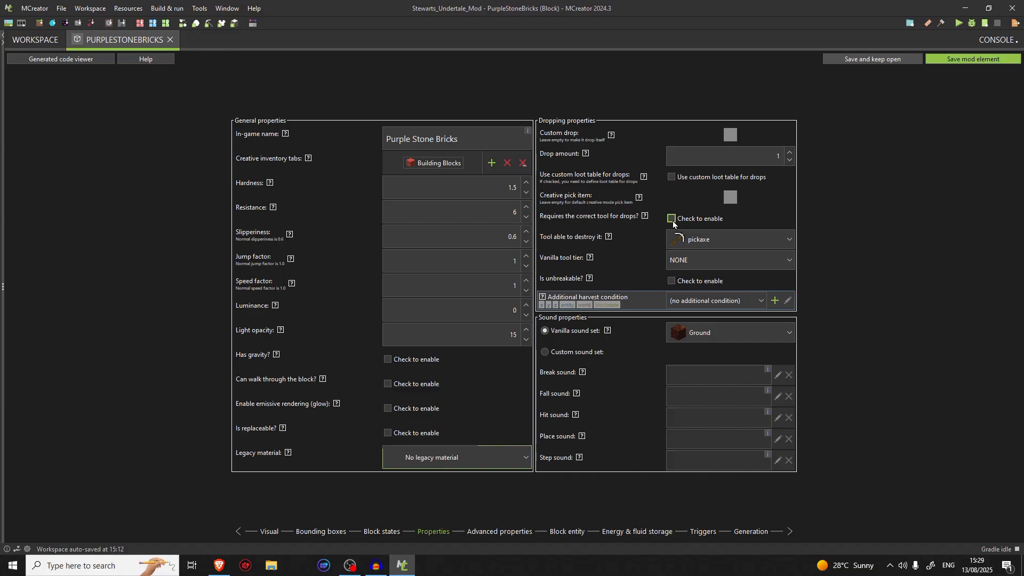
pyautogui.click(672, 219)
pyautogui.click(684, 266)
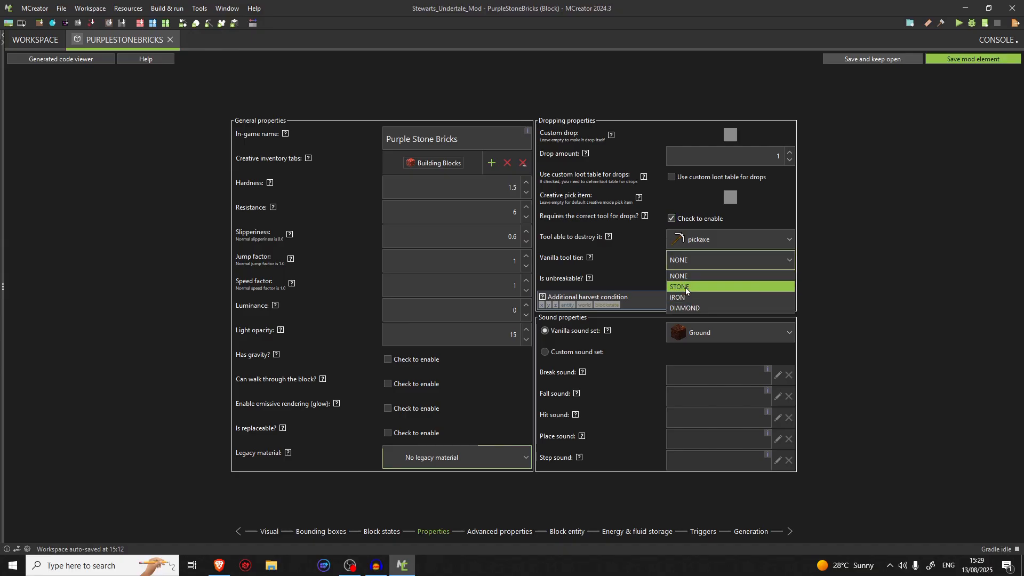
pyautogui.click(698, 262)
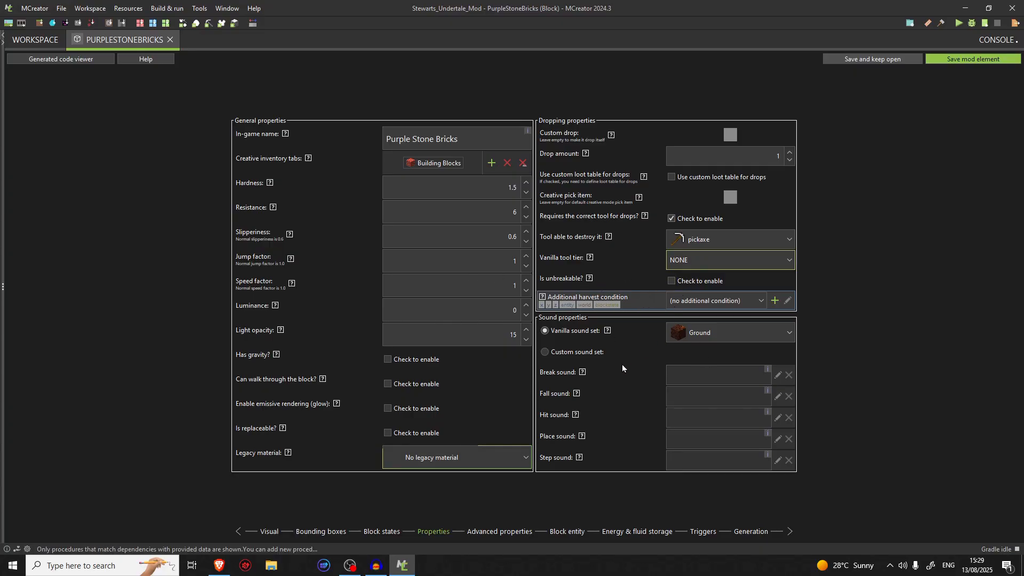
# Browse the available vanilla sound sets and set the block's sound set to Stone
pyautogui.click(699, 332)
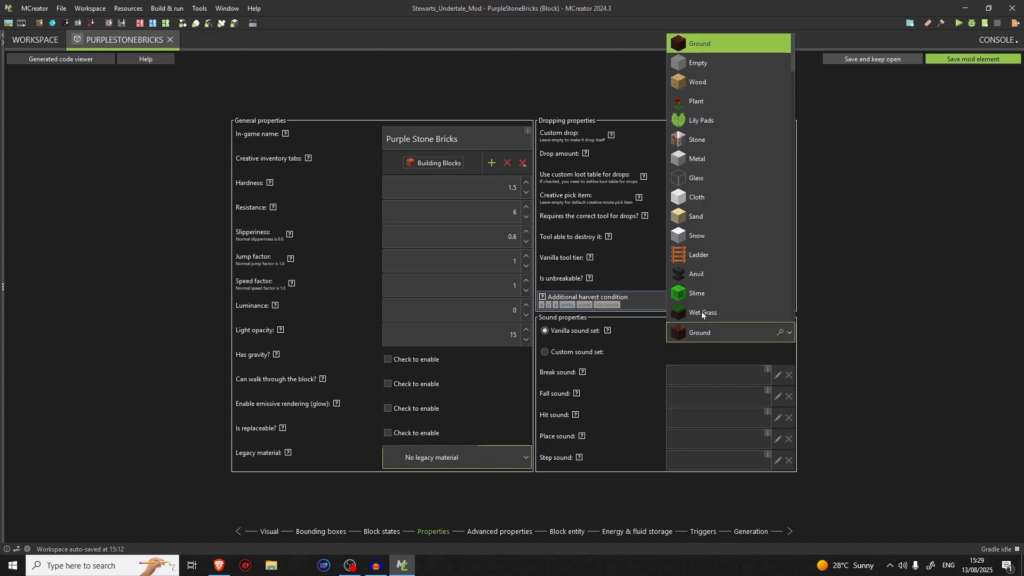
pyautogui.scroll(-7, 705, 139)
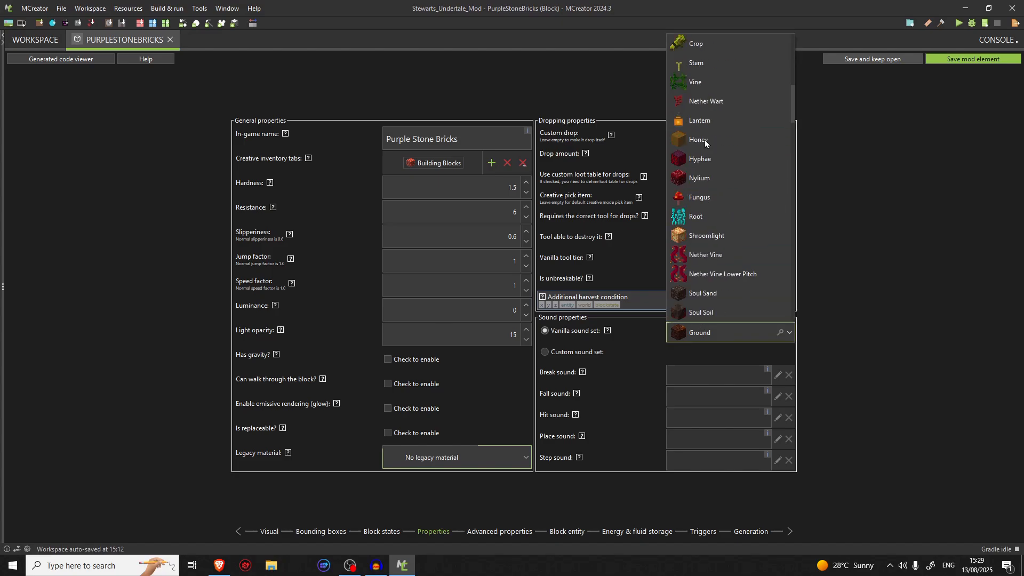
pyautogui.scroll(-12, 706, 140)
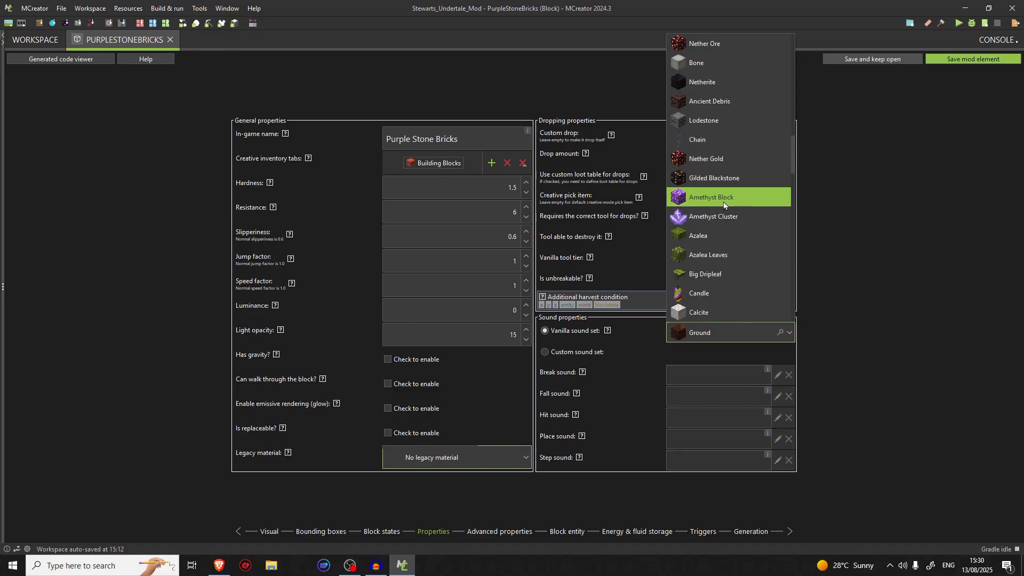
pyautogui.scroll(-4, 724, 203)
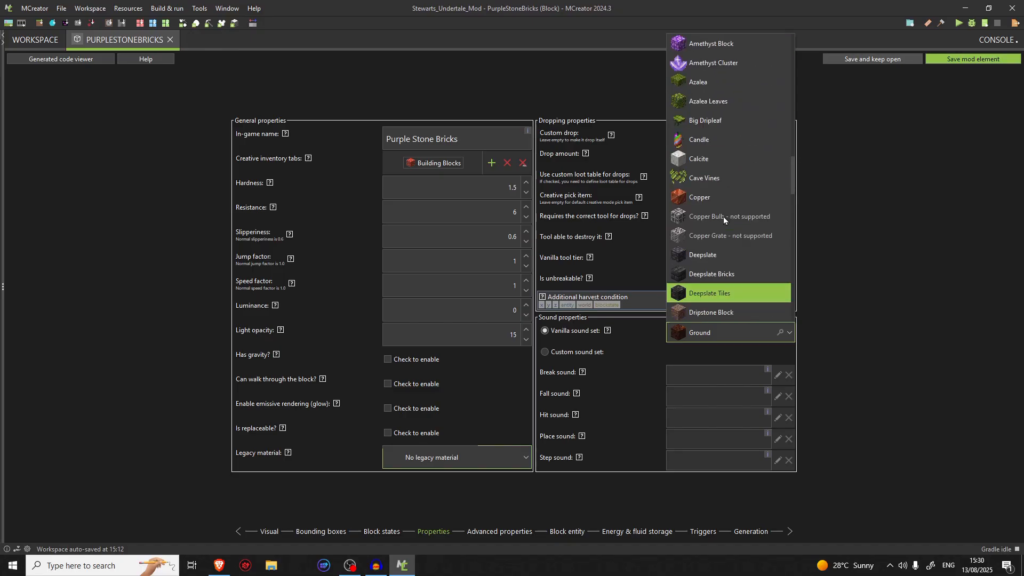
pyautogui.scroll(-4, 723, 217)
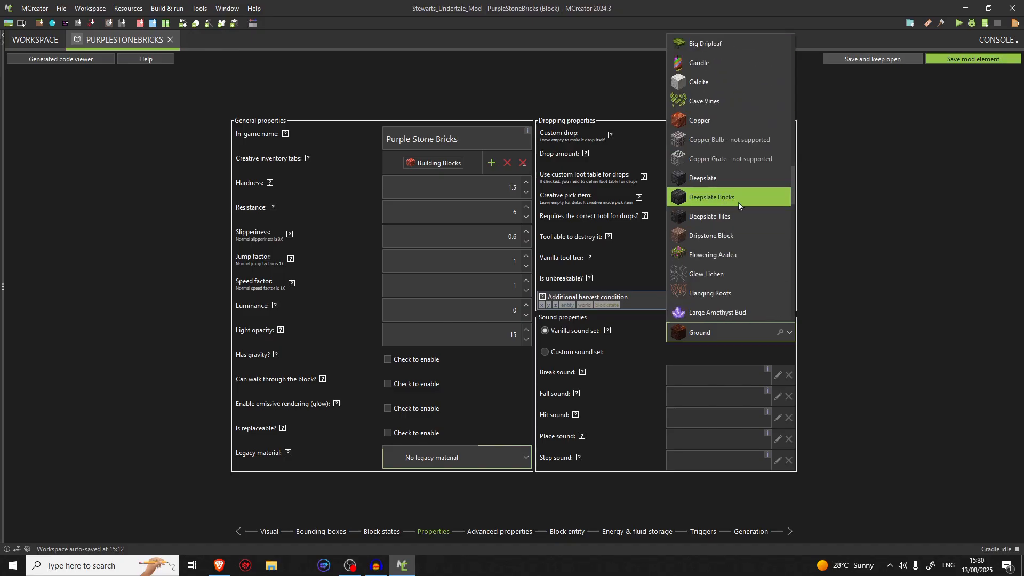
pyautogui.scroll(20, 739, 202)
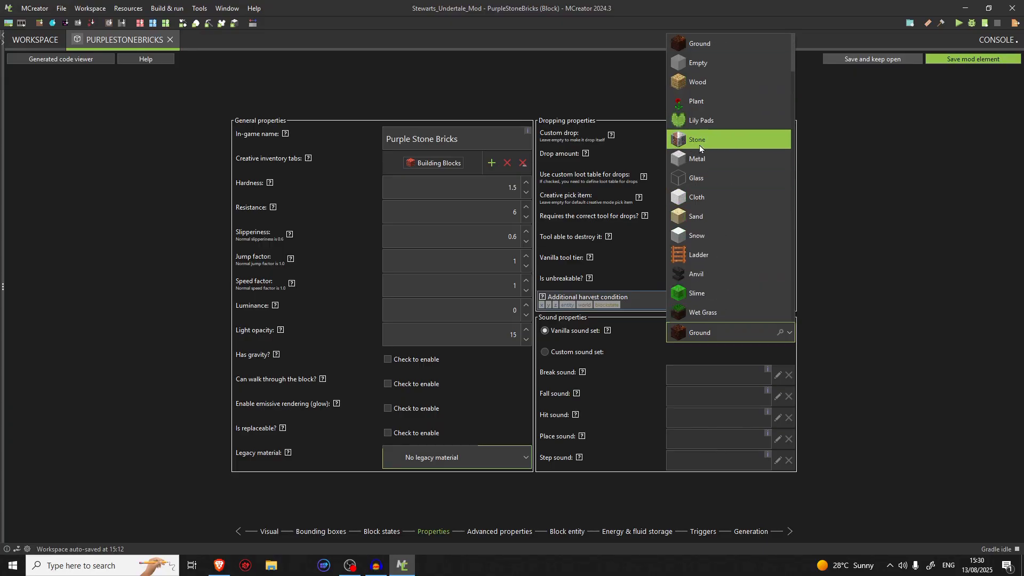
pyautogui.scroll(-3, 716, 303)
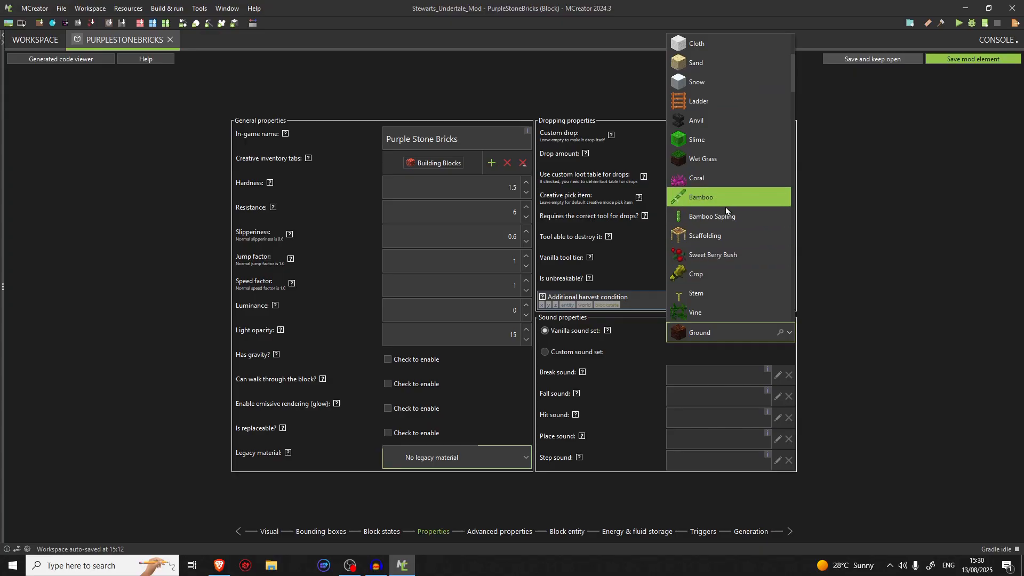
pyautogui.scroll(-10, 730, 260)
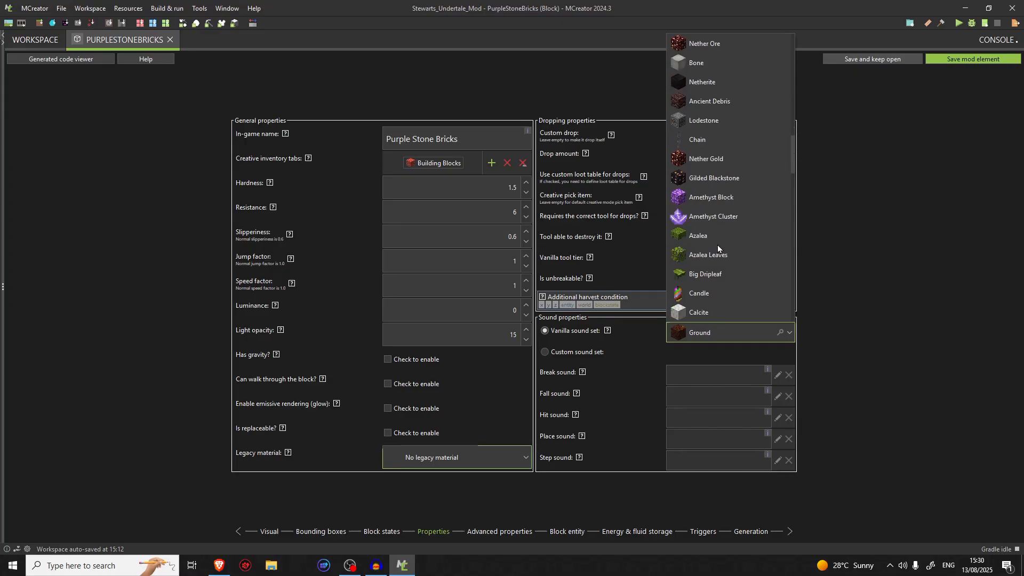
pyautogui.scroll(-8, 720, 261)
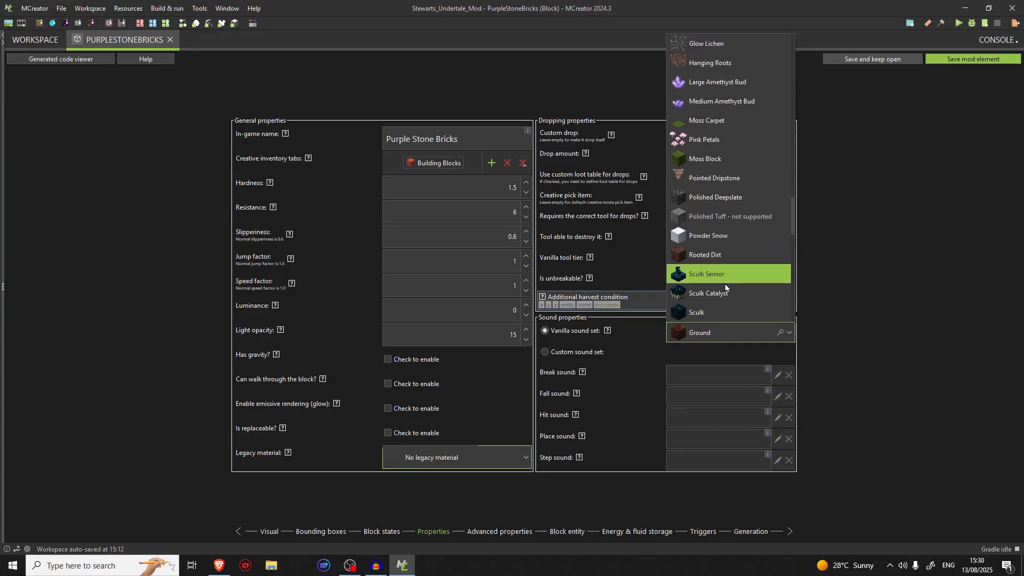
pyautogui.scroll(-5, 725, 283)
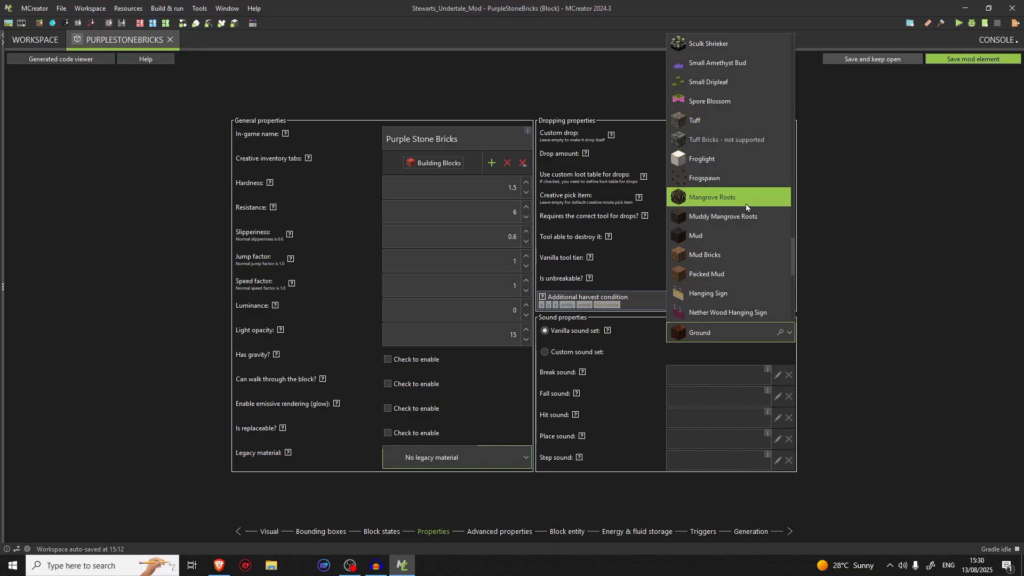
pyautogui.scroll(-7, 746, 204)
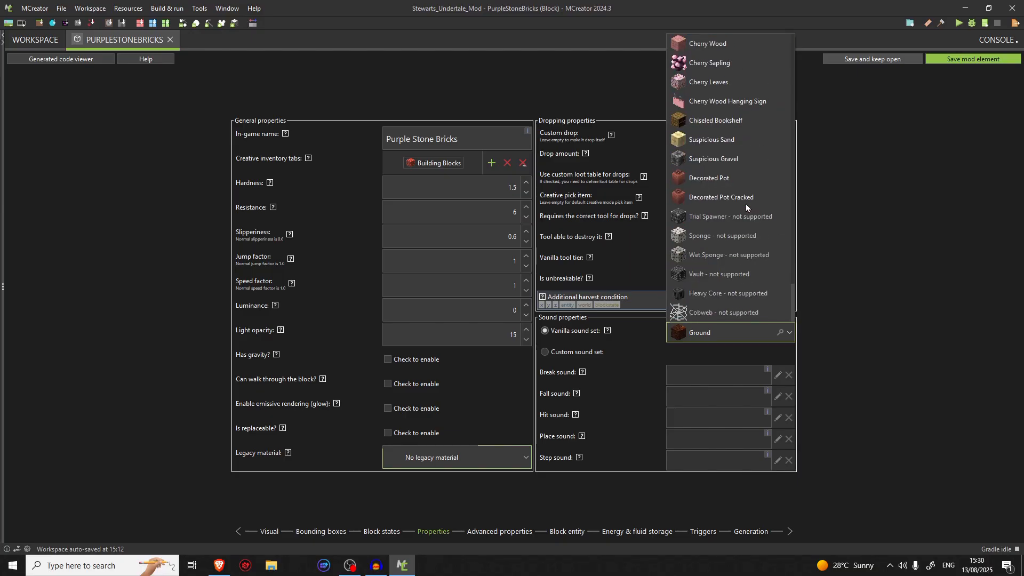
pyautogui.scroll(4, 731, 315)
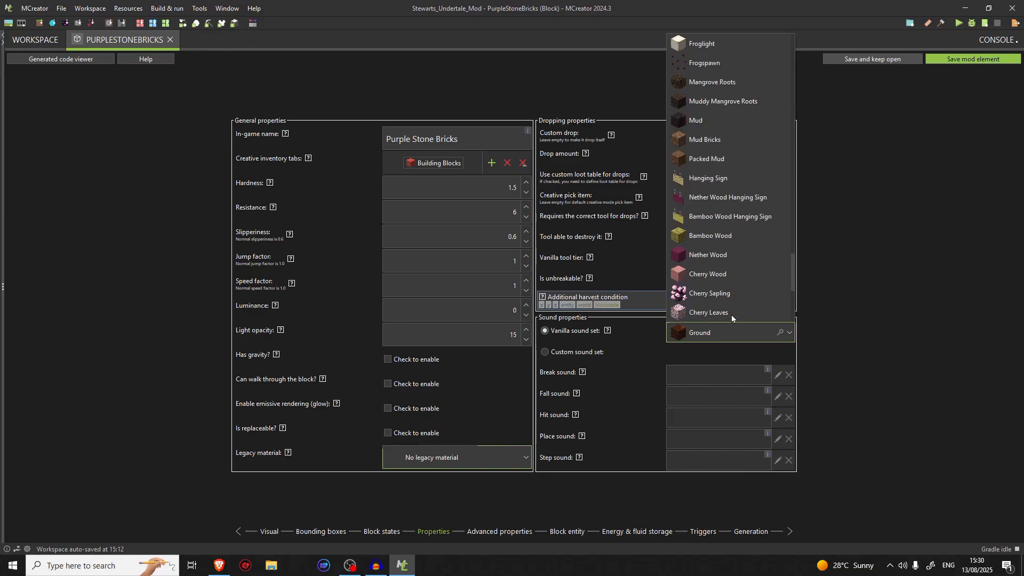
pyautogui.scroll(4, 712, 211)
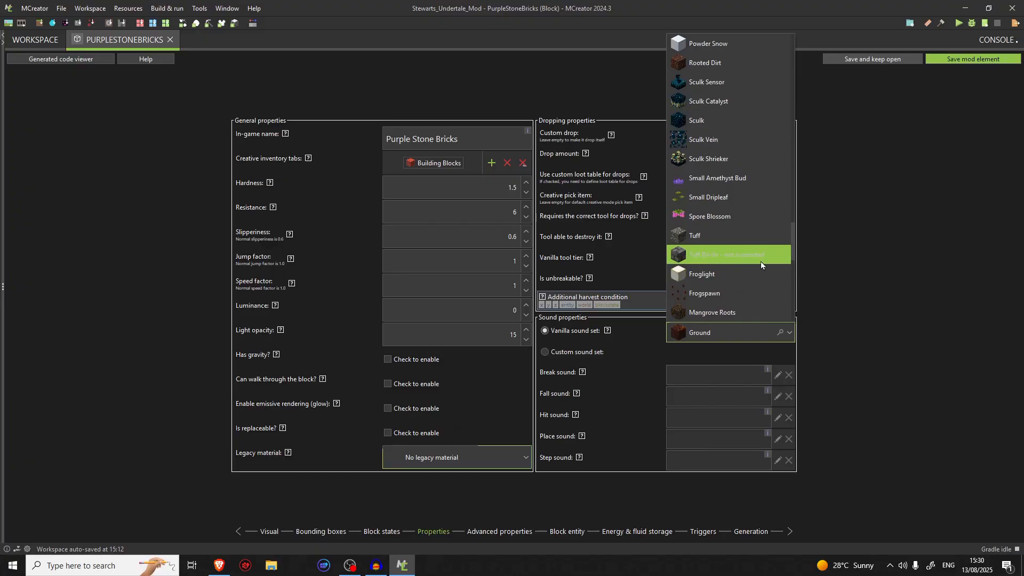
pyautogui.scroll(3, 721, 256)
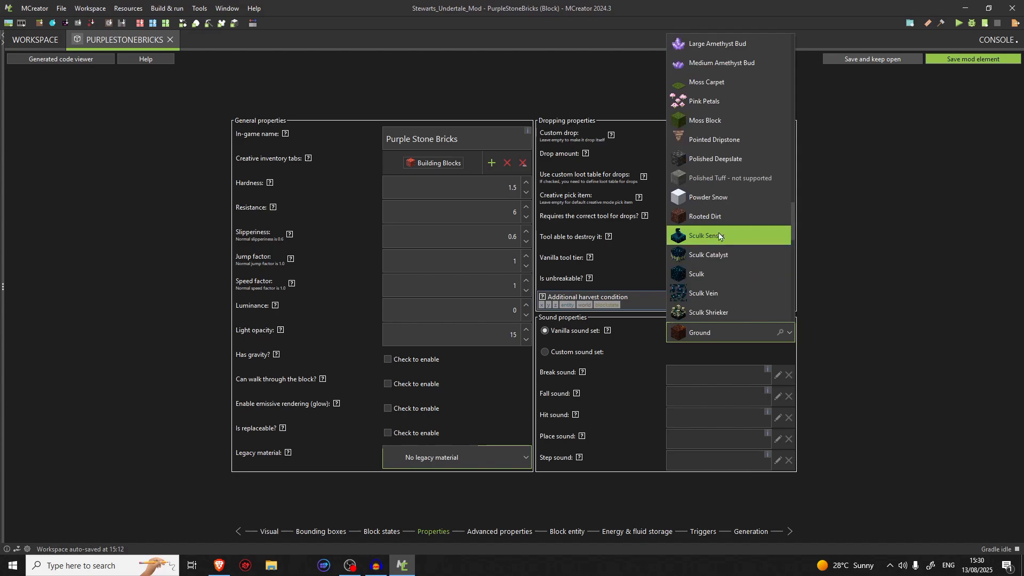
pyautogui.scroll(4, 738, 197)
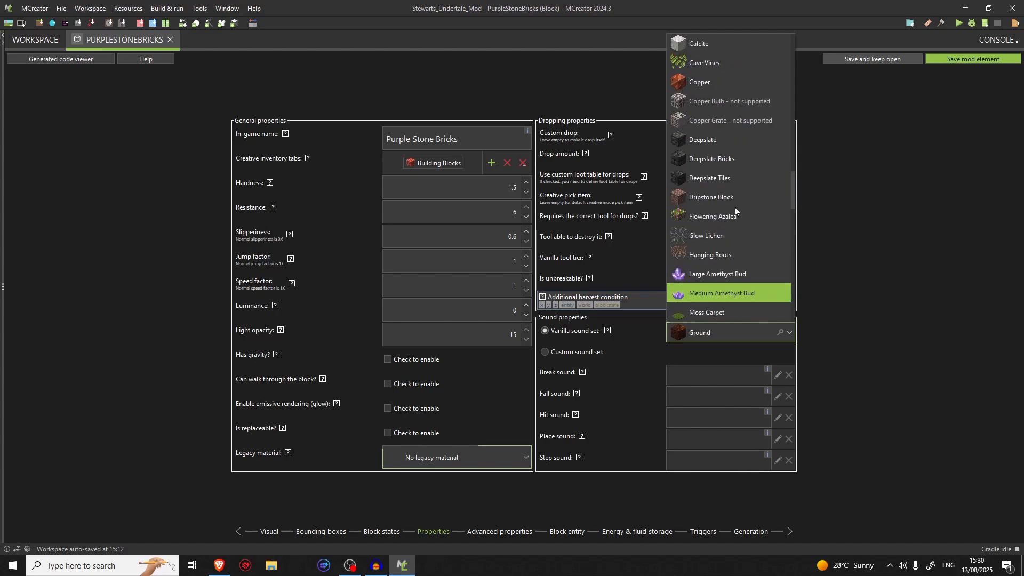
pyautogui.scroll(3, 736, 207)
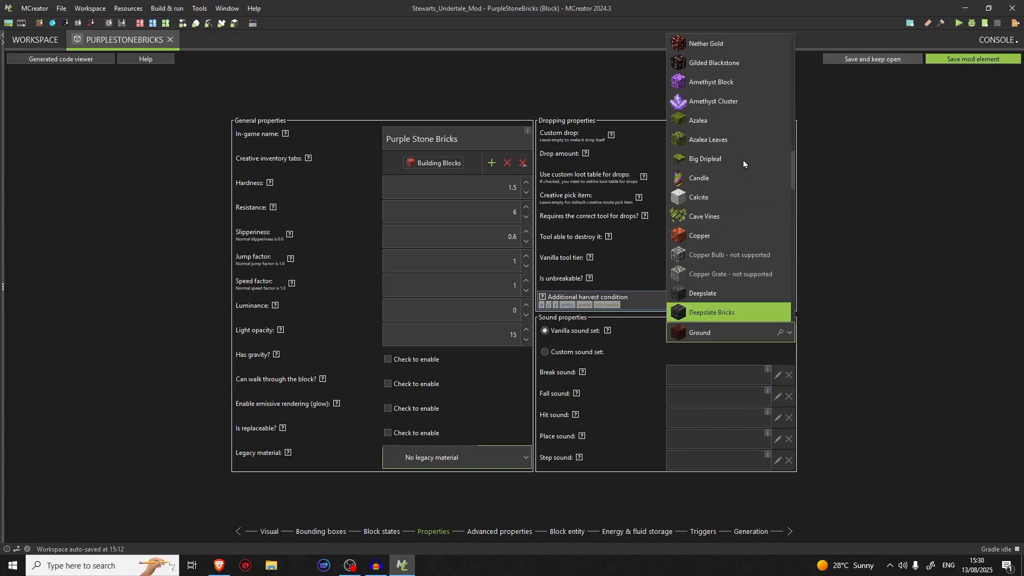
pyautogui.scroll(10, 744, 160)
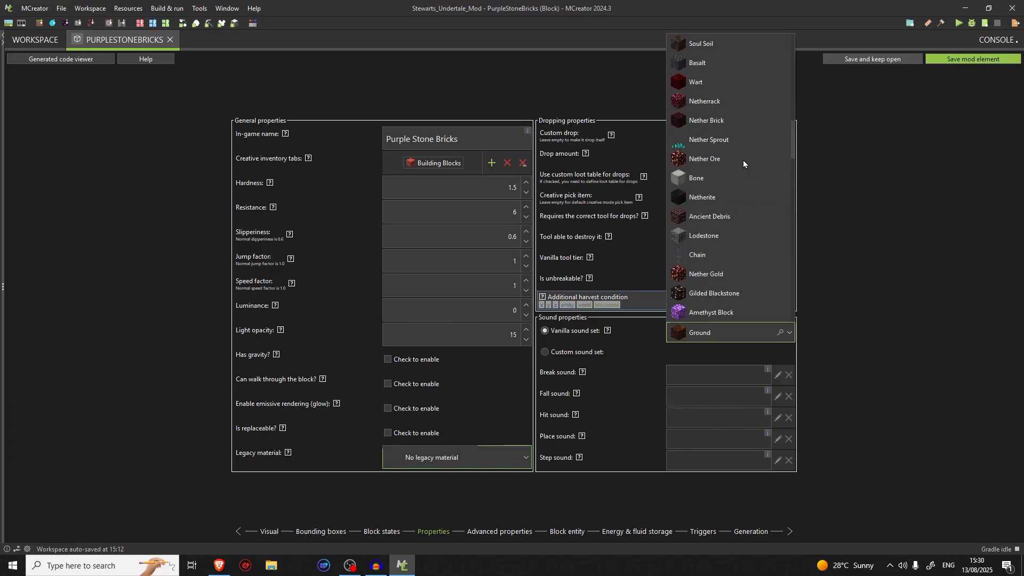
pyautogui.scroll(6, 744, 160)
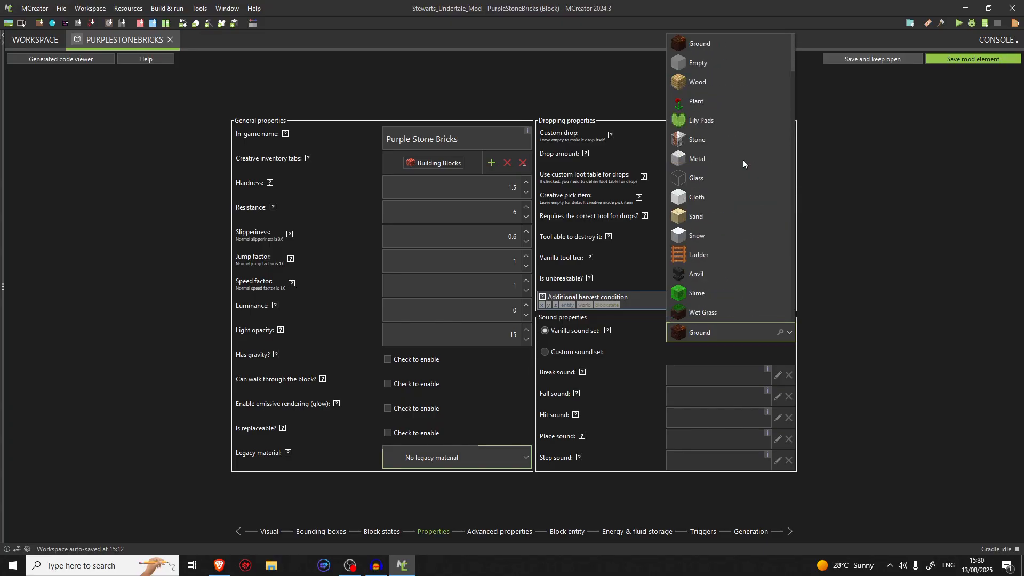
pyautogui.click(712, 145)
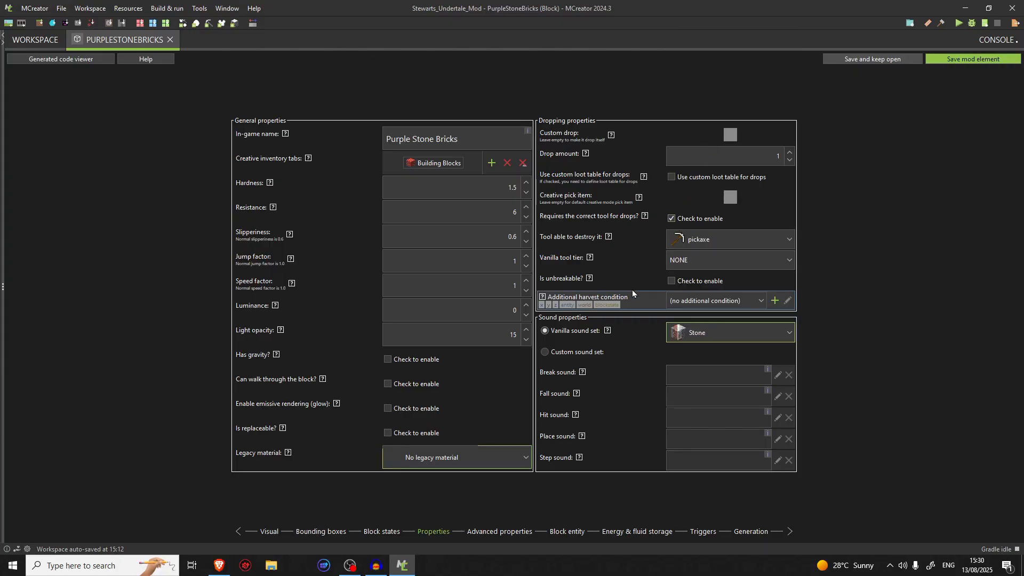
# Try the custom sound set option for the block and switch back to the vanilla sound set
pyautogui.click(549, 352)
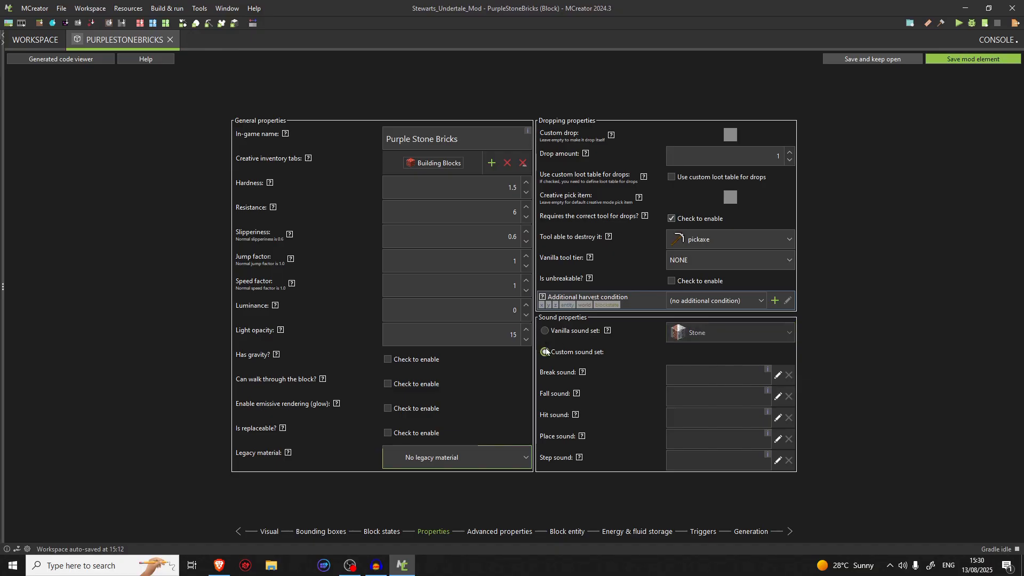
pyautogui.click(560, 336)
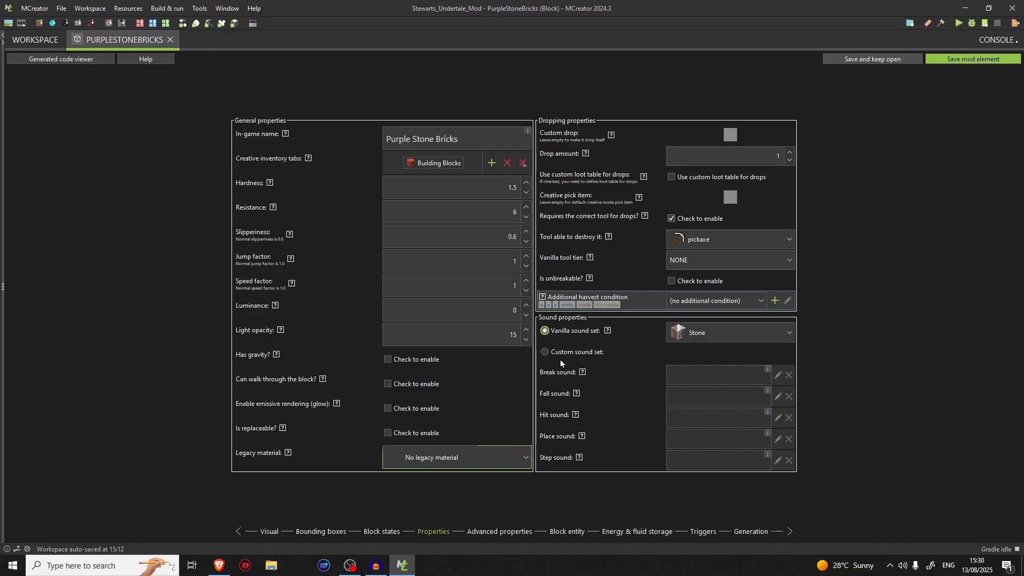
pyautogui.click(558, 334)
pyautogui.click(558, 351)
pyautogui.click(557, 334)
pyautogui.click(563, 352)
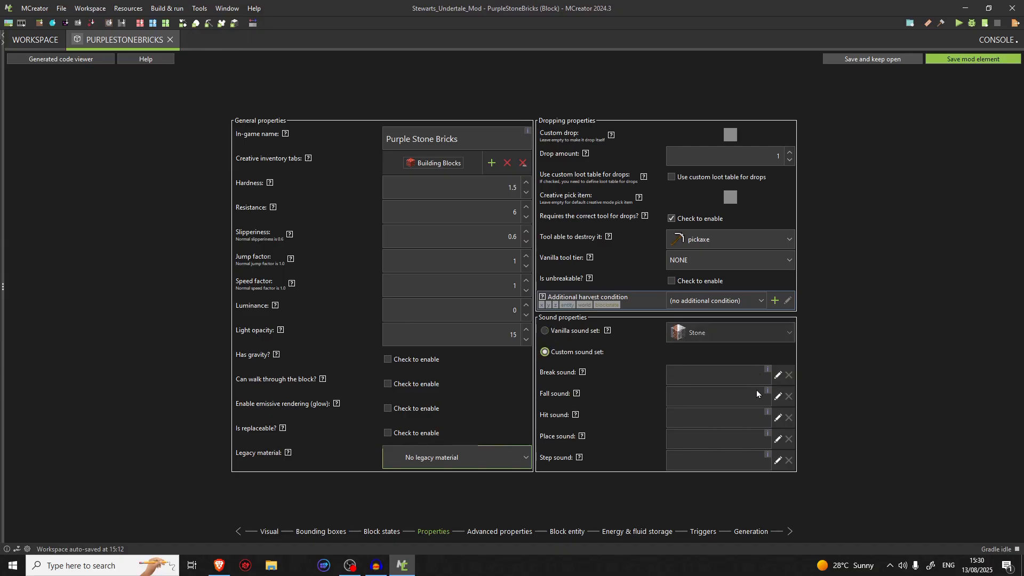
pyautogui.click(586, 334)
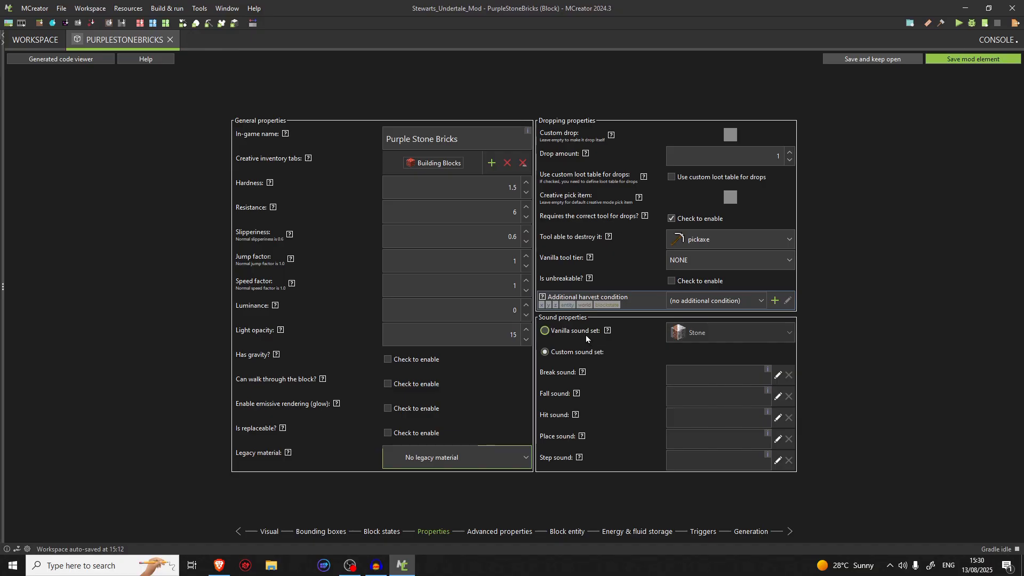
# Open the block's advanced properties and check the Beacon color modifier's colour choices and help, leaving without picking a colour
pyautogui.click(480, 531)
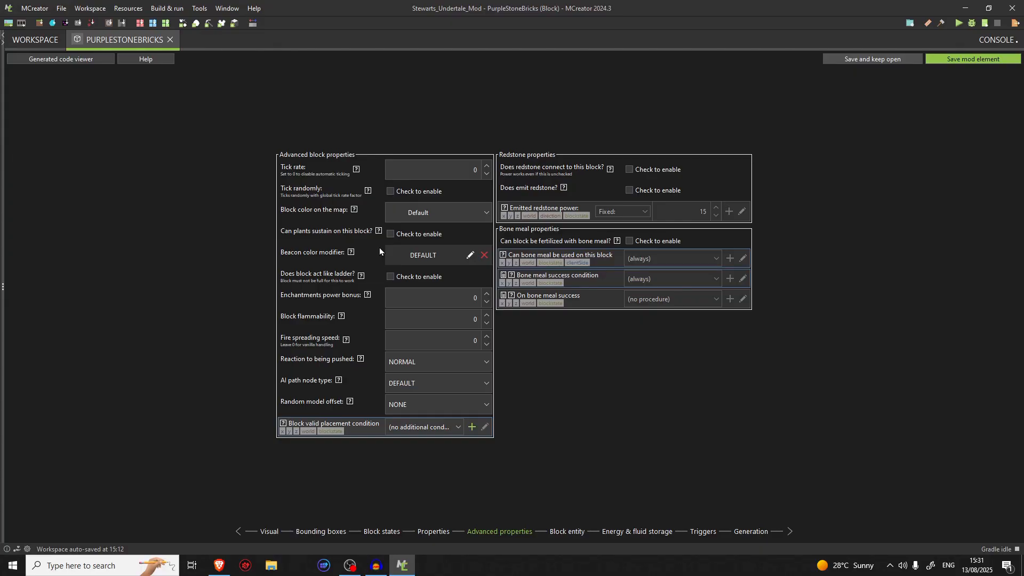
pyautogui.click(473, 260)
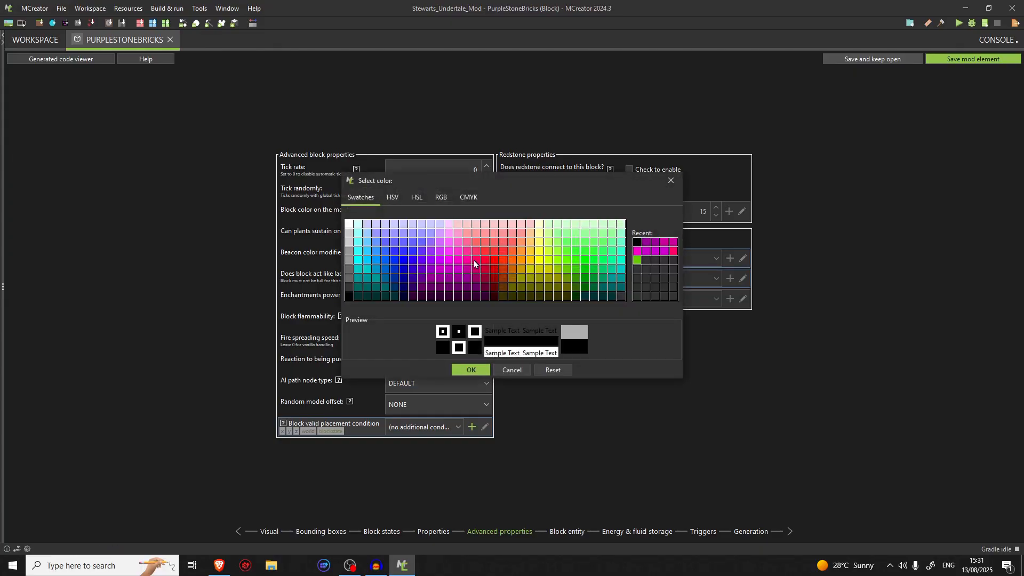
pyautogui.click(671, 180)
pyautogui.moveTo(350, 254)
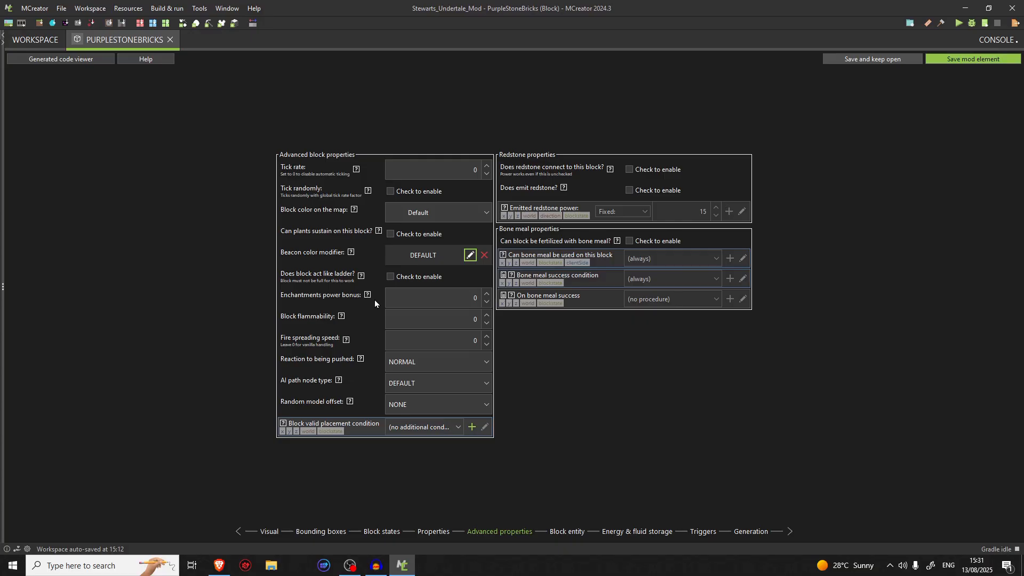
# Read the help for Enchantments power bonus, try a value of 15 and clear it again
pyautogui.moveTo(368, 298)
pyautogui.doubleClick(478, 296)
pyautogui.write('15')
pyautogui.press('BackSpace')
pyautogui.press('BackSpace')
pyautogui.press('BackSpace')
# Read the help for Block flammability and Fire spreading speed, and check the Reaction to being pushed options
pyautogui.click(341, 320)
pyautogui.moveTo(344, 344)
pyautogui.click(400, 365)
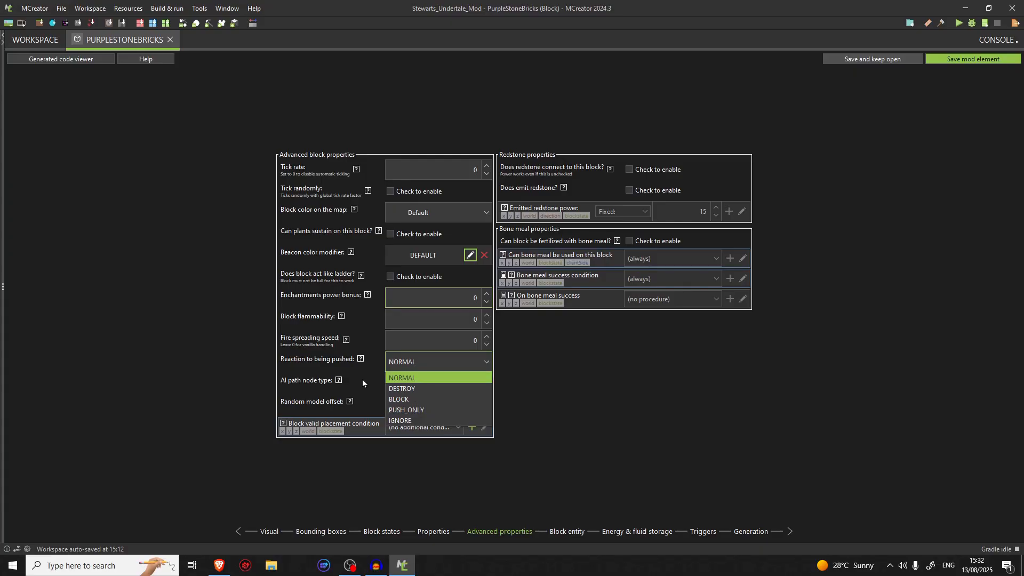
pyautogui.click(382, 367)
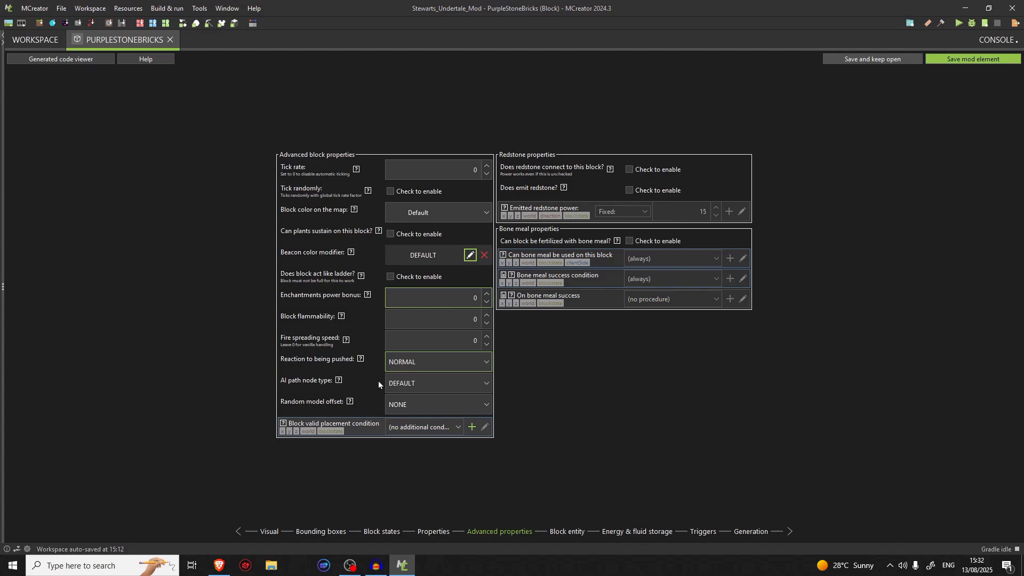
# Look through the AI path node type options and check the Random model offset choices
pyautogui.click(411, 383)
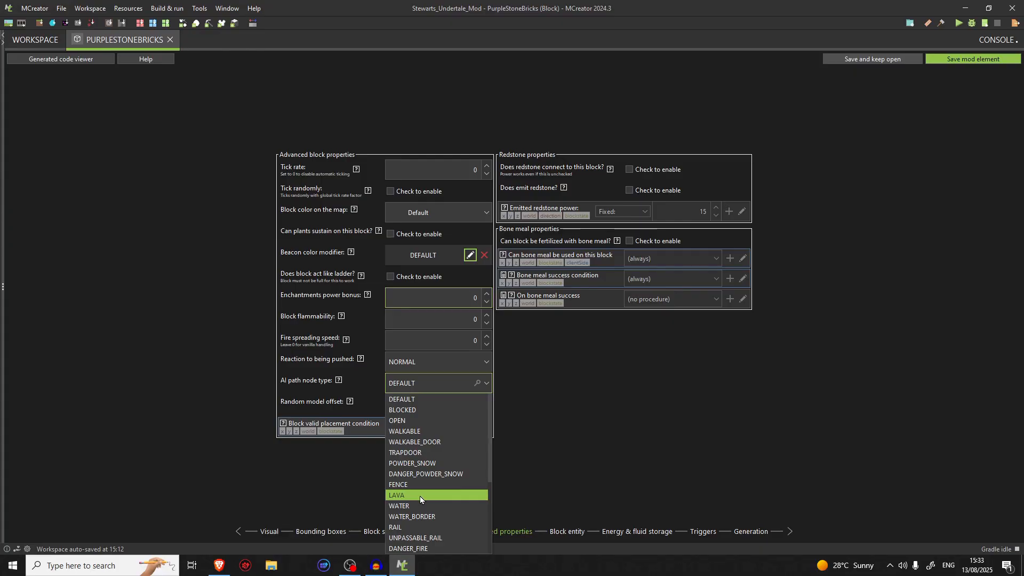
pyautogui.scroll(-2, 421, 496)
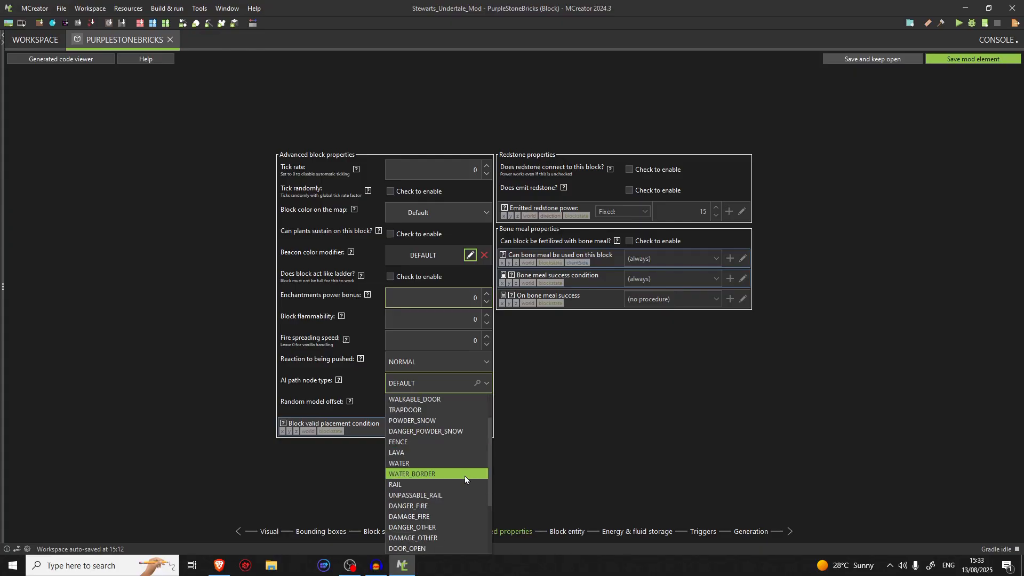
pyautogui.scroll(-2, 465, 475)
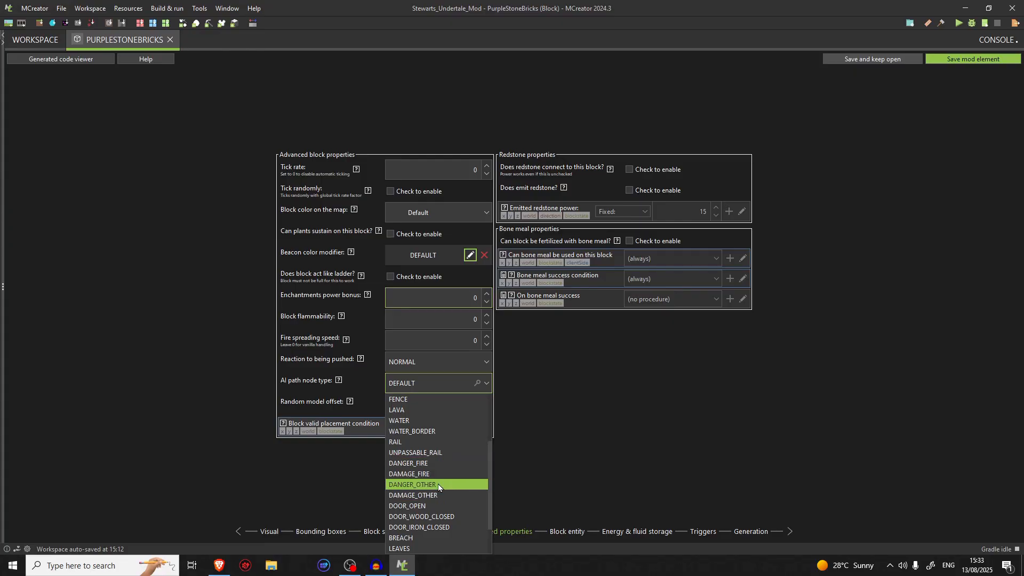
pyautogui.scroll(-2, 468, 498)
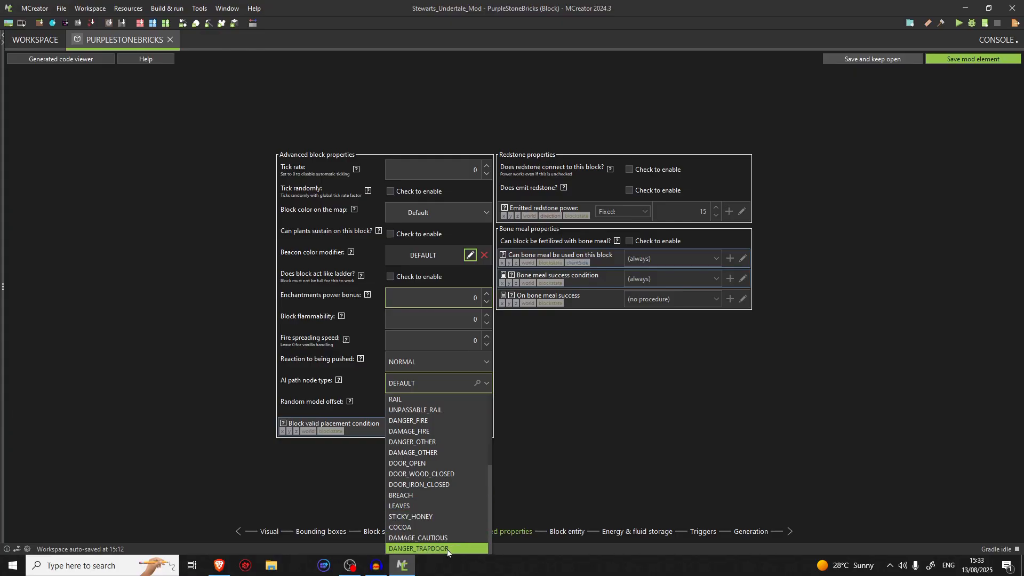
pyautogui.scroll(5, 453, 551)
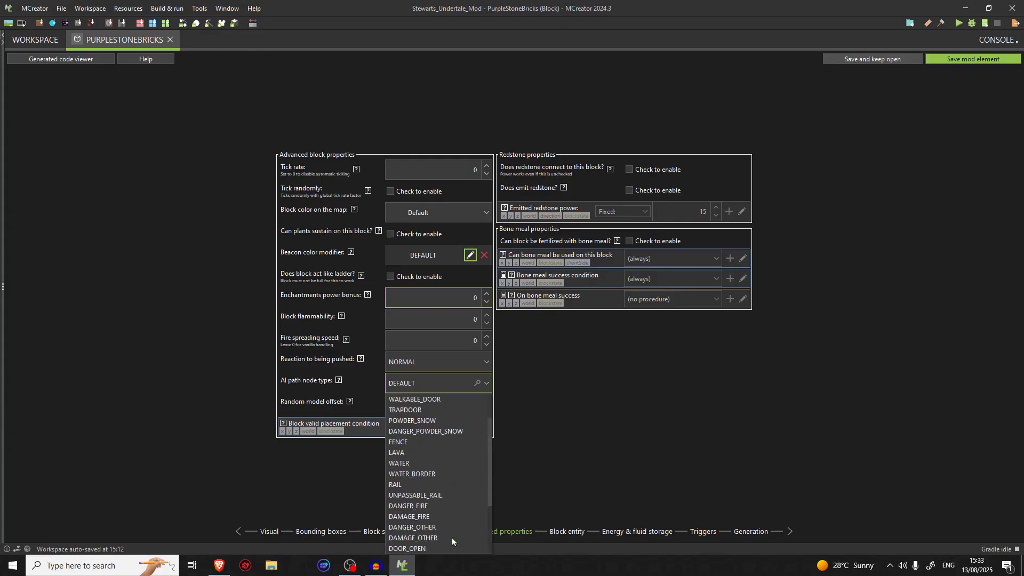
pyautogui.click(401, 390)
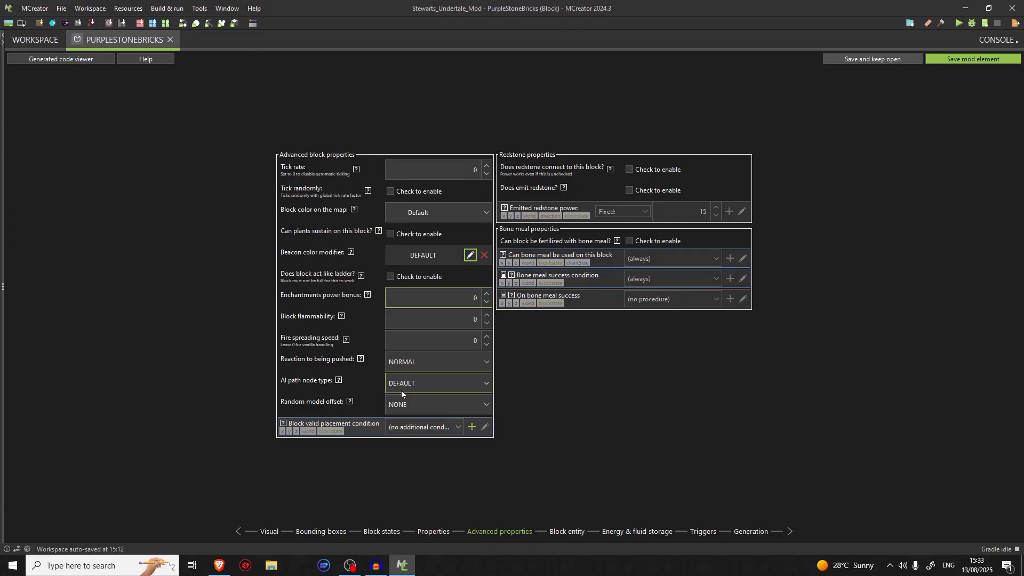
pyautogui.click(404, 396)
pyautogui.click(404, 392)
pyautogui.click(413, 387)
pyautogui.click(413, 405)
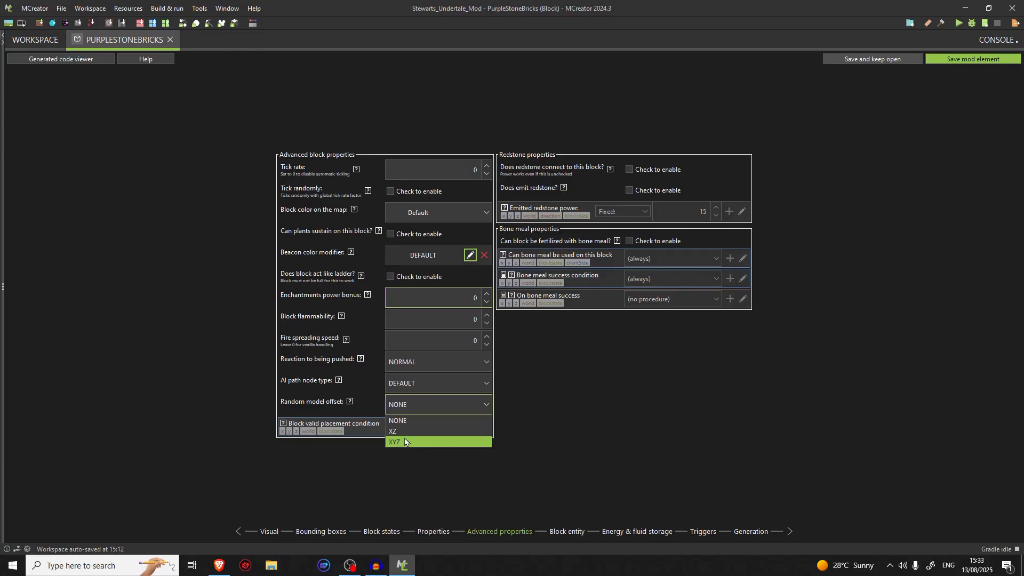
# Keep Random model offset at NONE, read its help and recheck the available offset choices
pyautogui.click(401, 421)
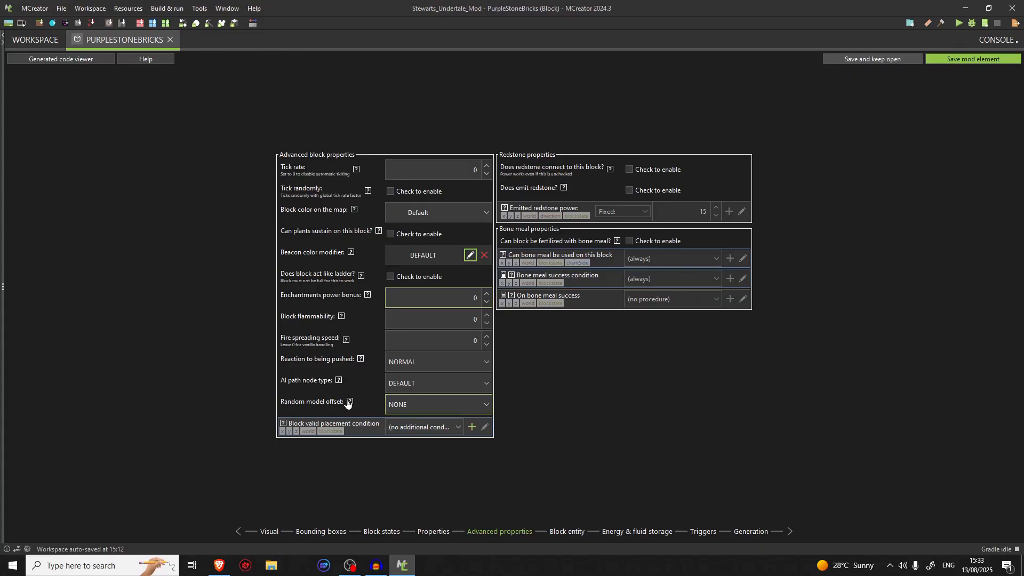
pyautogui.moveTo(348, 402)
pyautogui.click(408, 404)
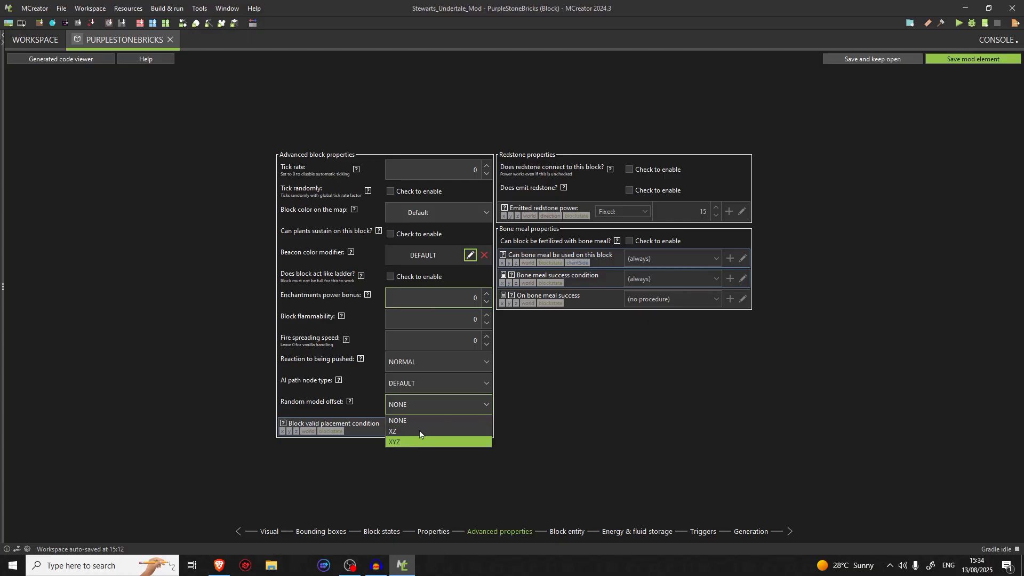
pyautogui.click(418, 403)
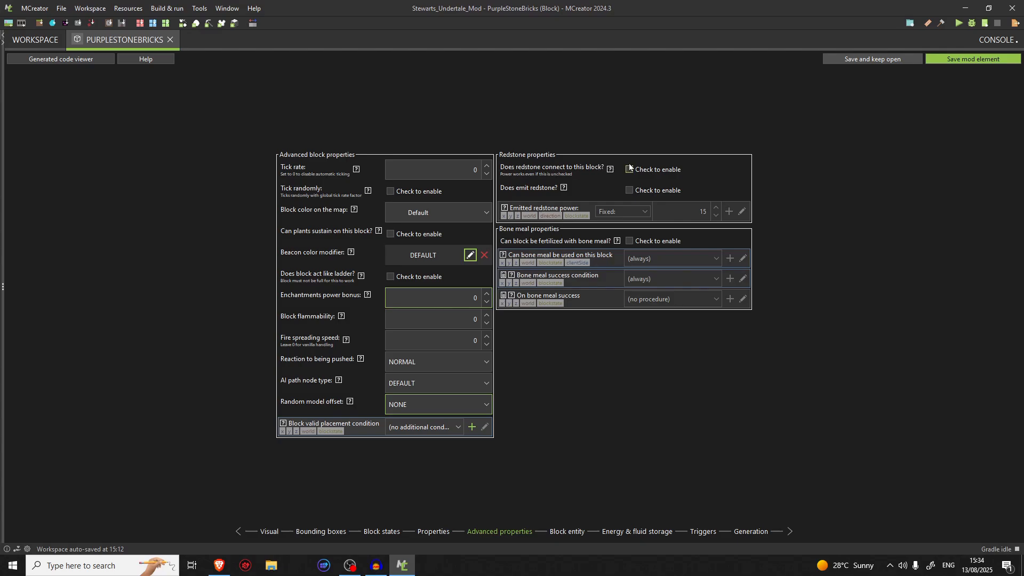
# Read the redstone connection and emission help, and try redstone emission and bone meal fertilization, switching both off again
pyautogui.moveTo(611, 171)
pyautogui.click(610, 170)
pyautogui.moveTo(564, 190)
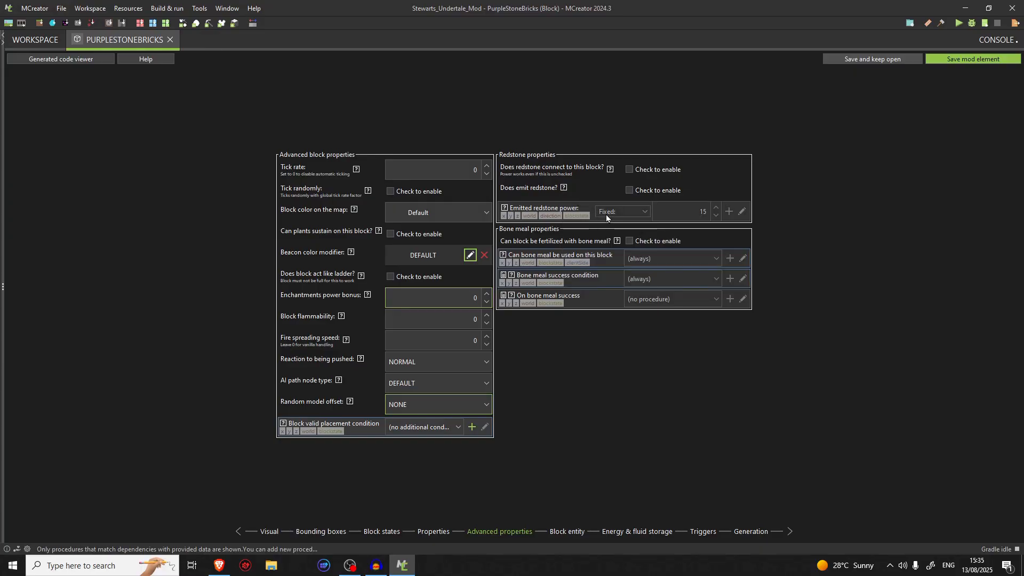
pyautogui.click(666, 192)
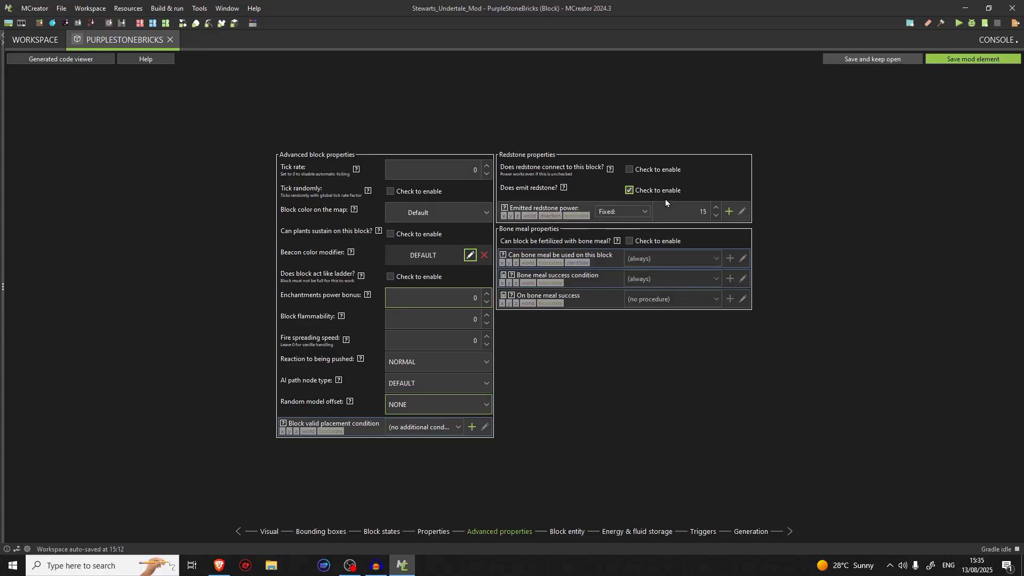
pyautogui.click(665, 199)
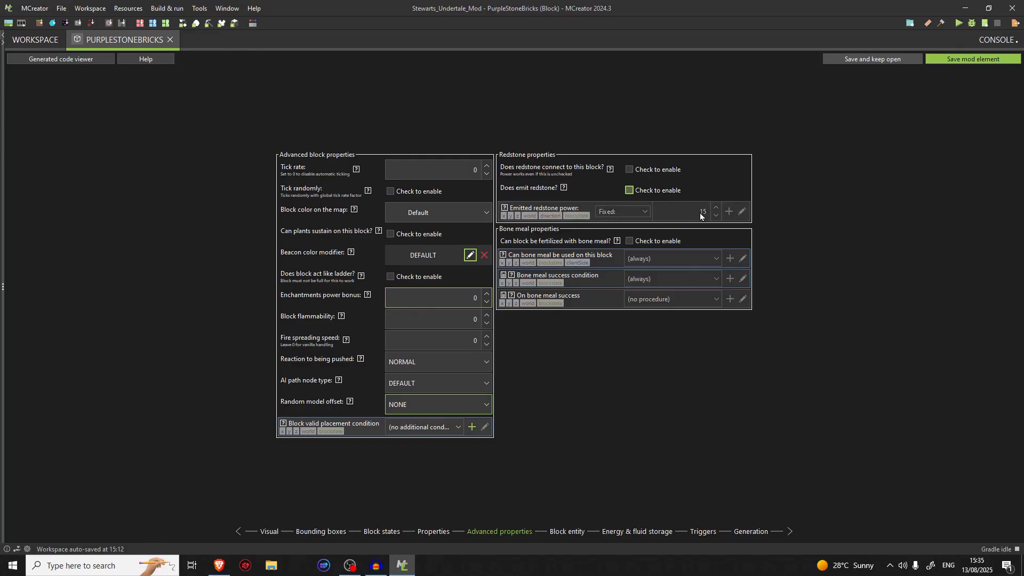
pyautogui.click(632, 245)
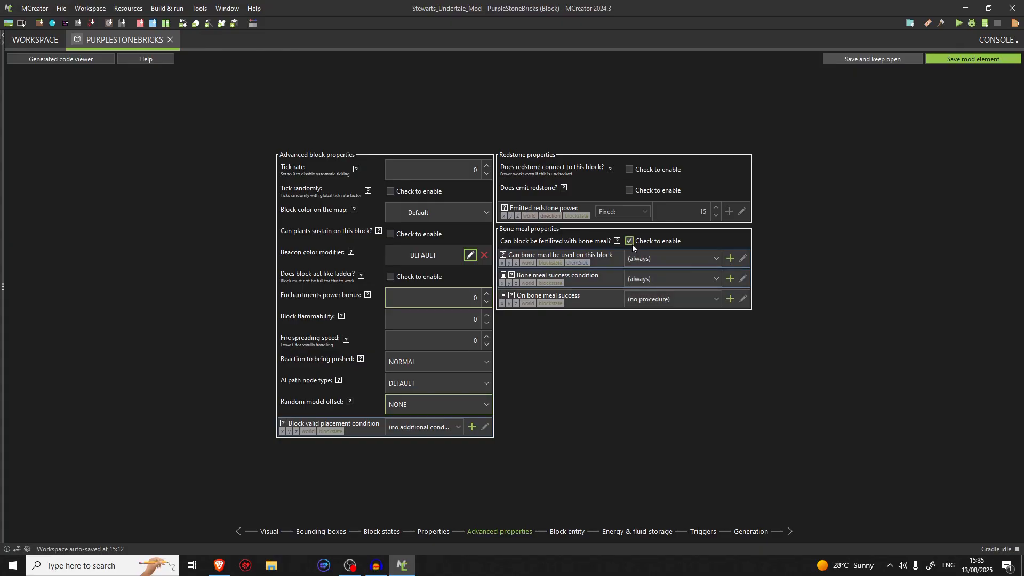
pyautogui.click(635, 245)
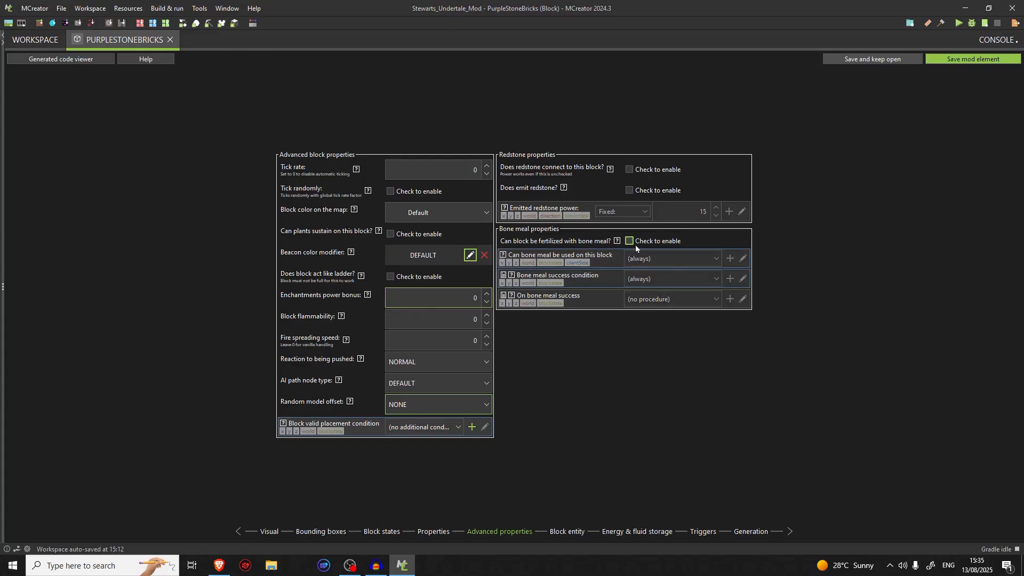
# Look through the block entity, energy and fluid storage, trigger and generation settings, checking the procedure choices for On block right clicked
pyautogui.click(569, 534)
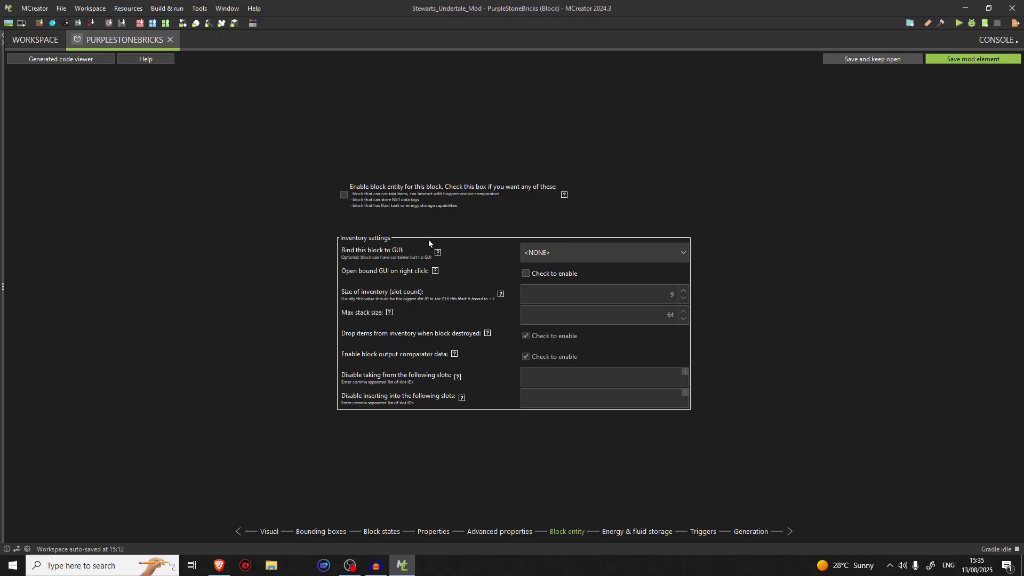
pyautogui.click(635, 533)
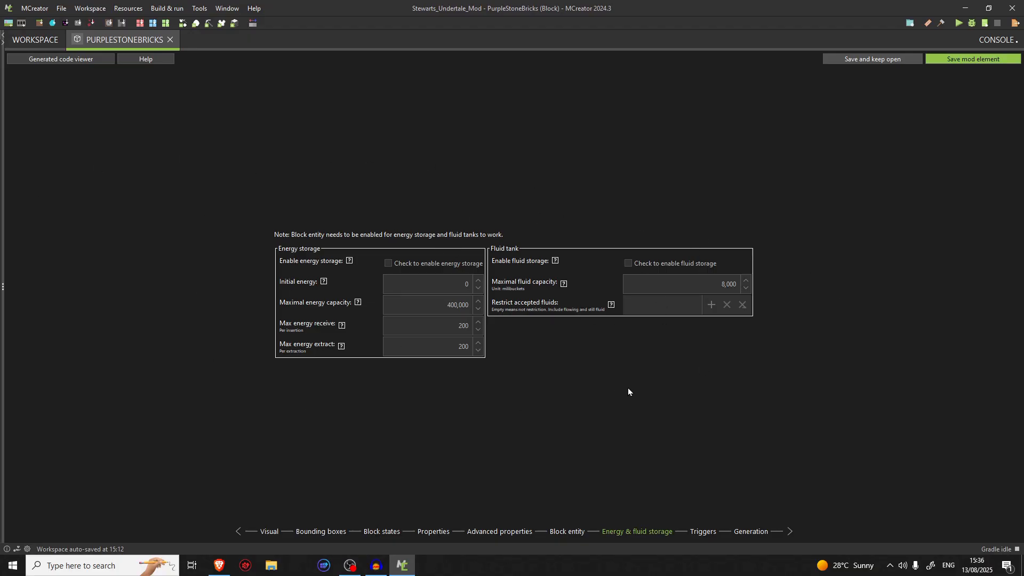
pyautogui.click(703, 532)
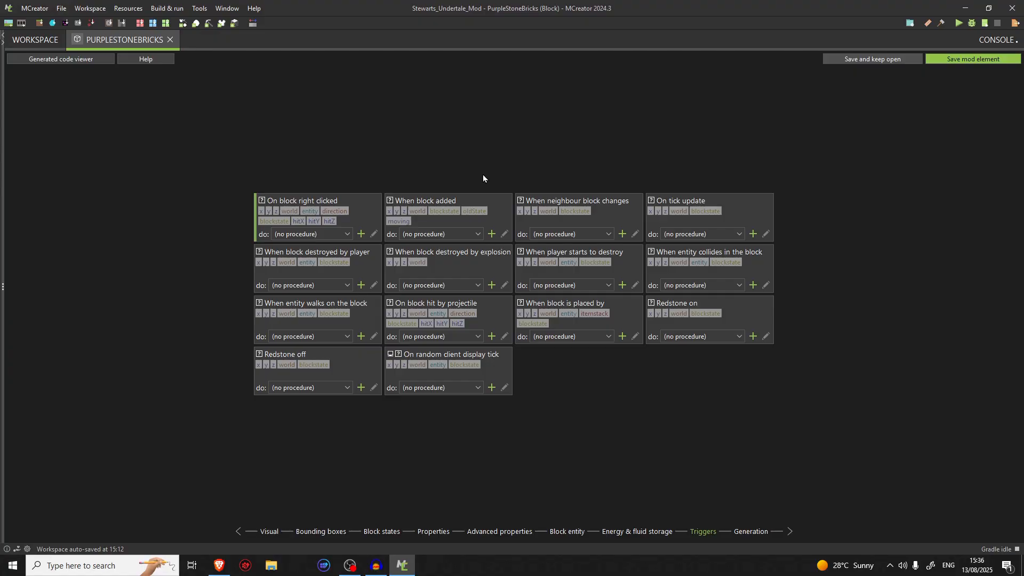
pyautogui.click(344, 235)
pyautogui.click(344, 234)
pyautogui.click(750, 532)
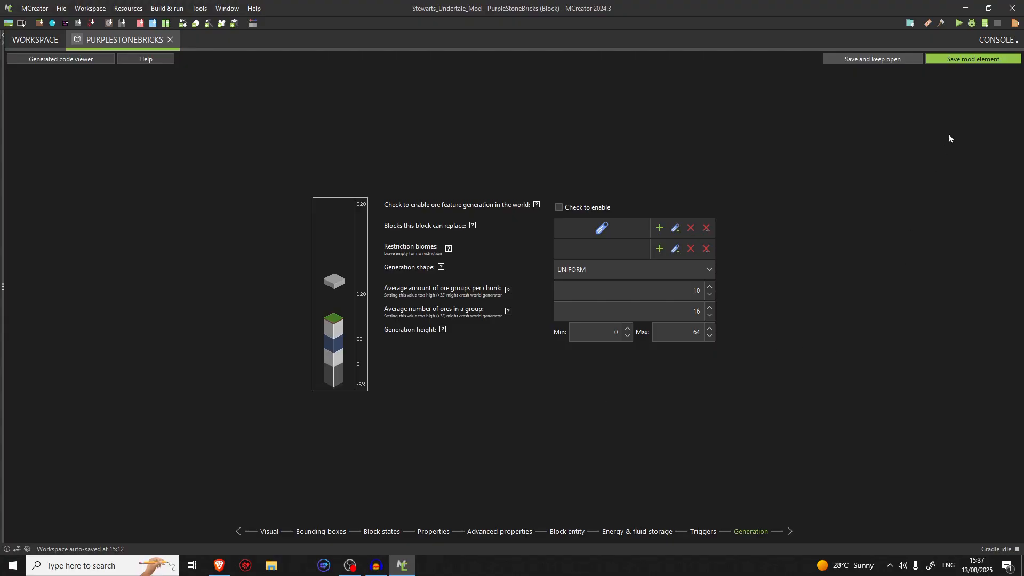
# Save the PurpleStoneBricks mod element and run the Minecraft client to test the mod
pyautogui.click(961, 59)
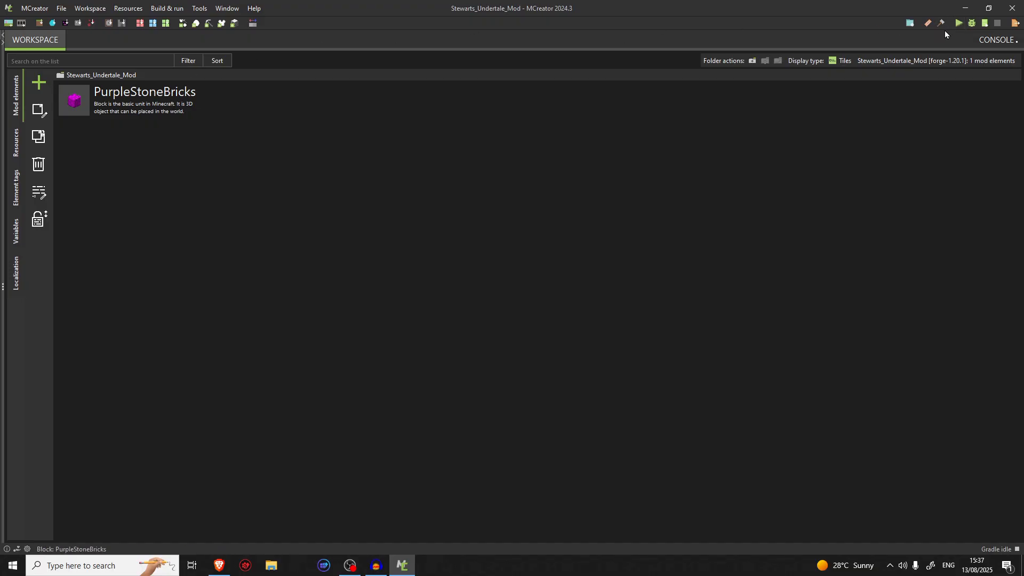
pyautogui.click(956, 24)
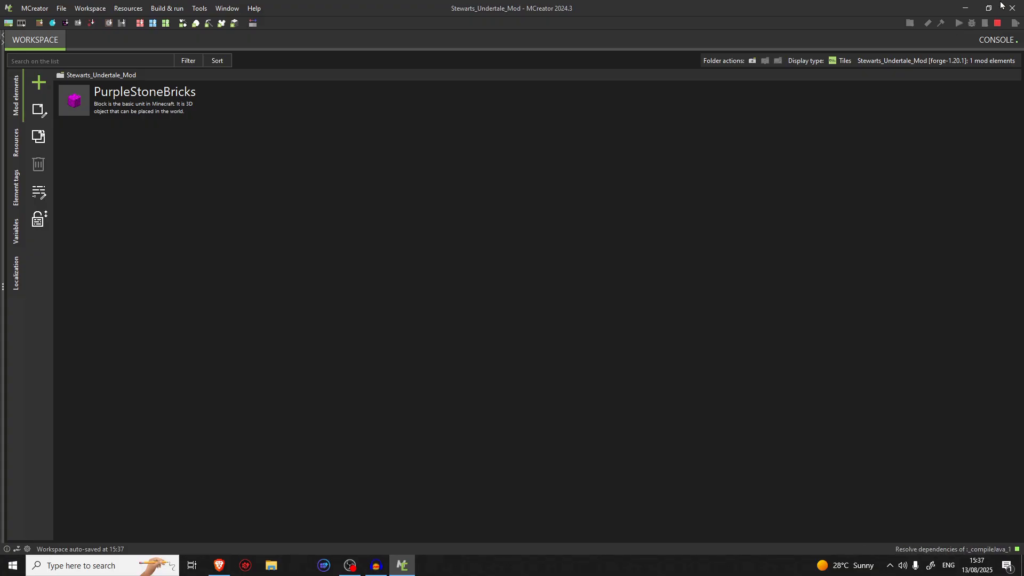
# Reopen PurpleStoneBricks to review its general, dropping and sound properties, and close the element again
pyautogui.doubleClick(132, 92)
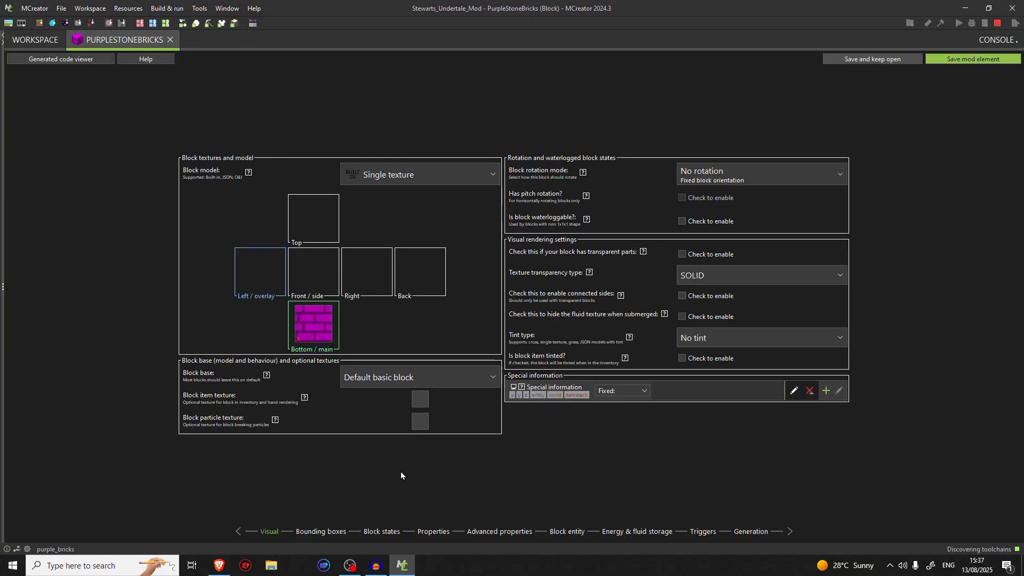
pyautogui.click(431, 531)
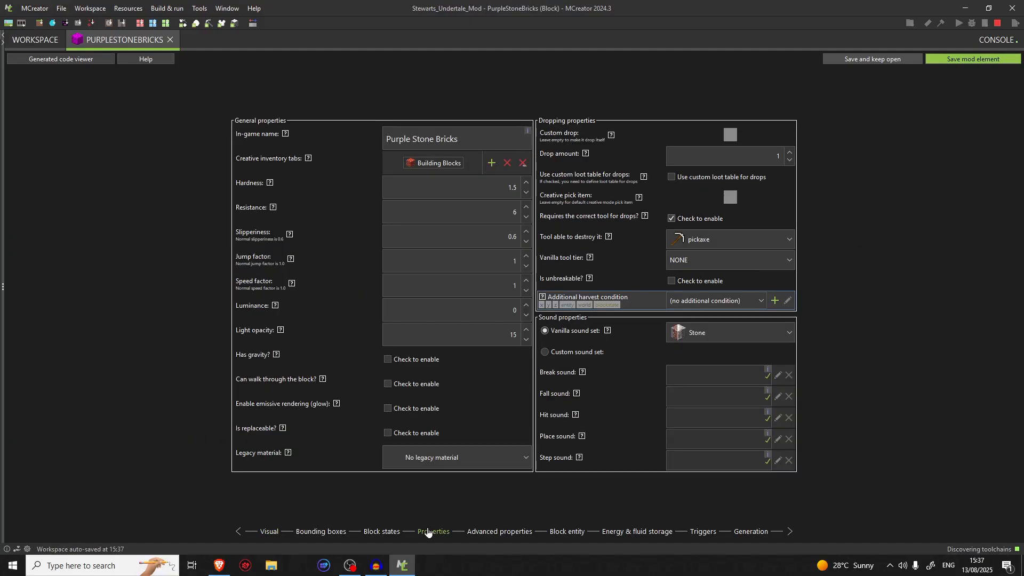
pyautogui.click(171, 39)
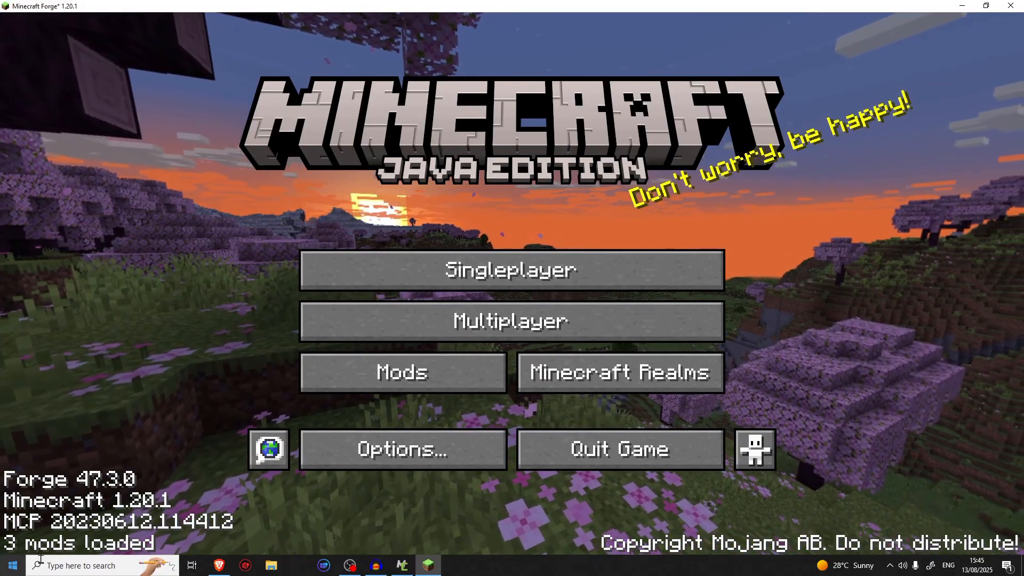
# In the launched Minecraft client, view the list of loaded mods and return to the title screen
pyautogui.click(402, 377)
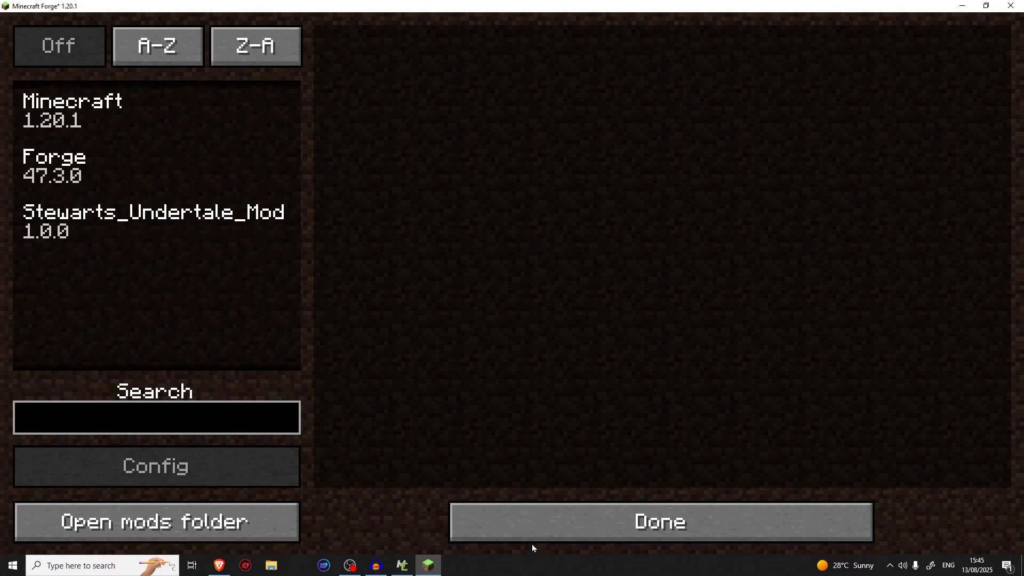
pyautogui.click(529, 511)
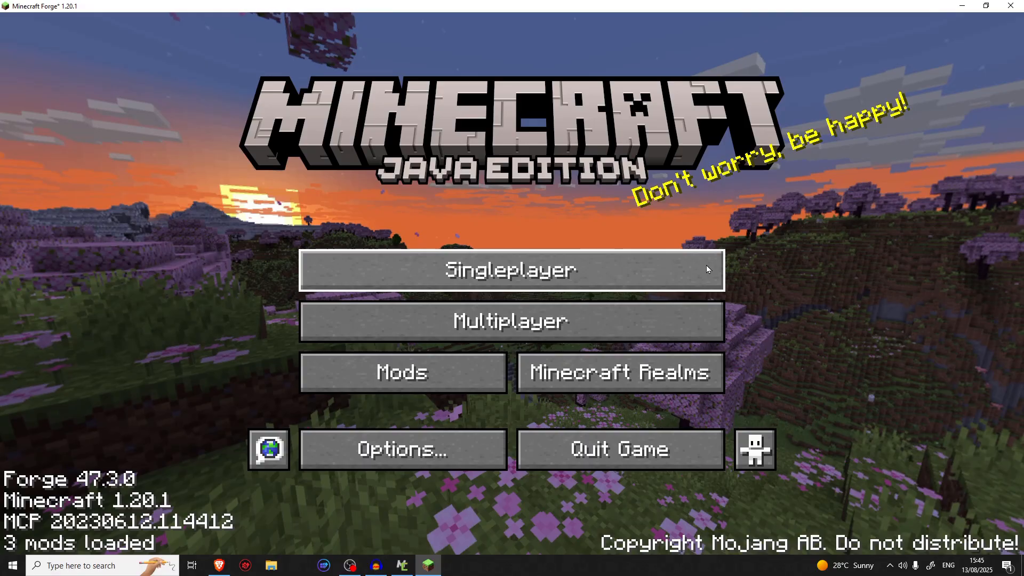
# Create a new singleplayer world named Testing in Creative game mode
pyautogui.click(707, 266)
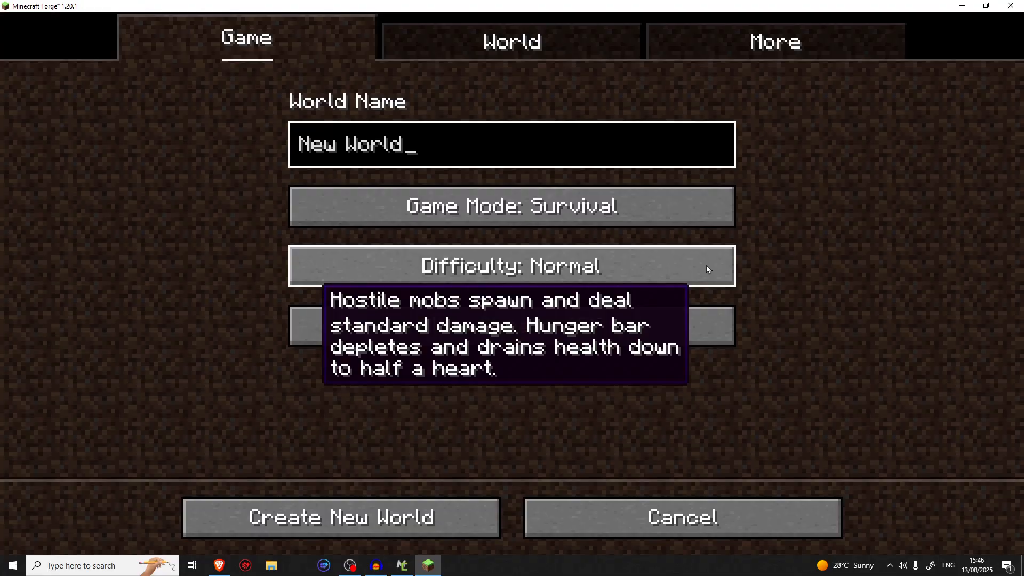
pyautogui.click(636, 205)
pyautogui.click(635, 204)
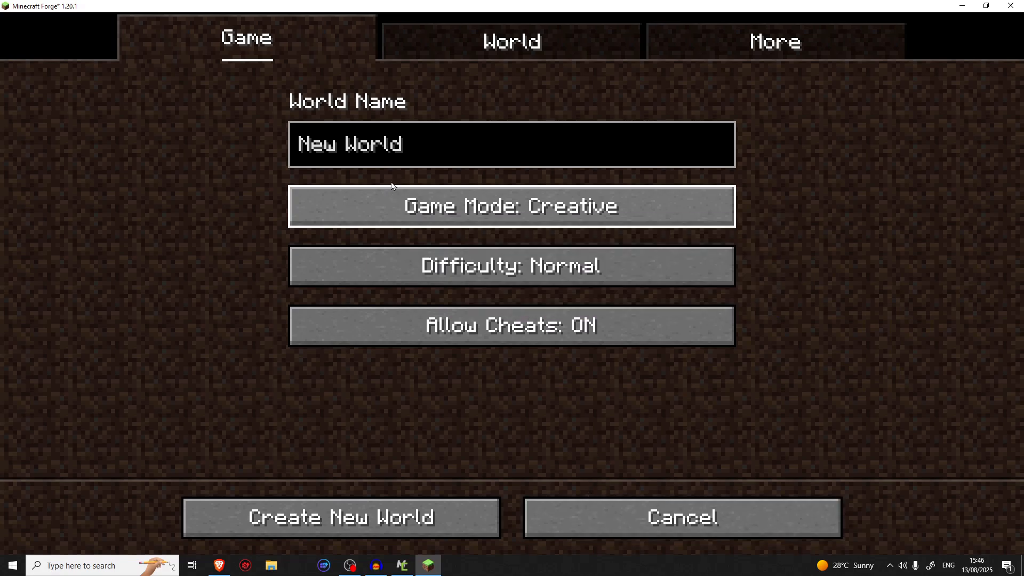
pyautogui.click(439, 161)
pyautogui.press('BackSpace')
pyautogui.press('BackSpace')
pyautogui.press('BackSpace')
pyautogui.press('BackSpace')
pyautogui.press('BackSpace')
pyautogui.press('BackSpace')
pyautogui.press('BackSpace')
pyautogui.press('BackSpace')
pyautogui.press('BackSpace')
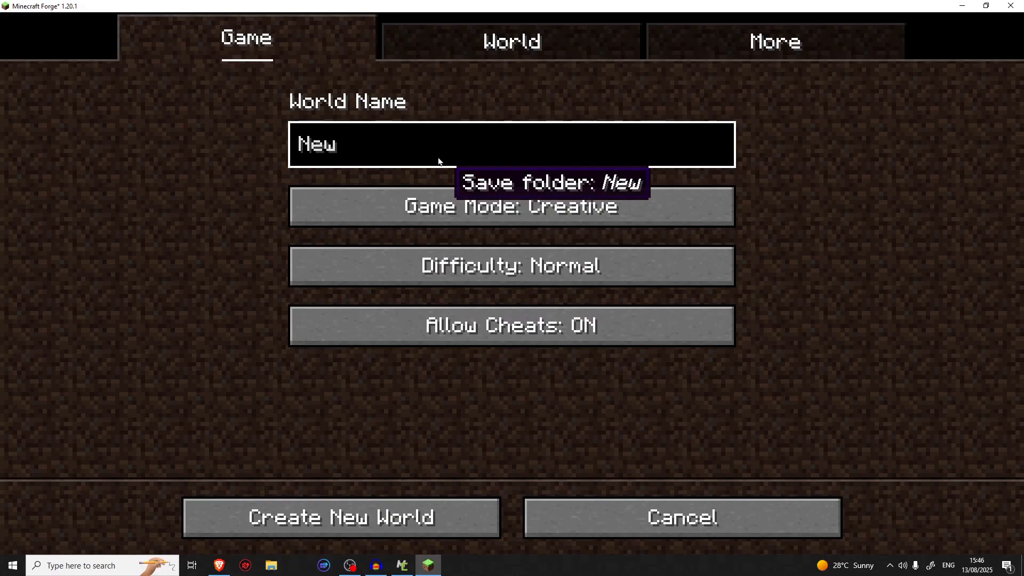
pyautogui.write('Test')
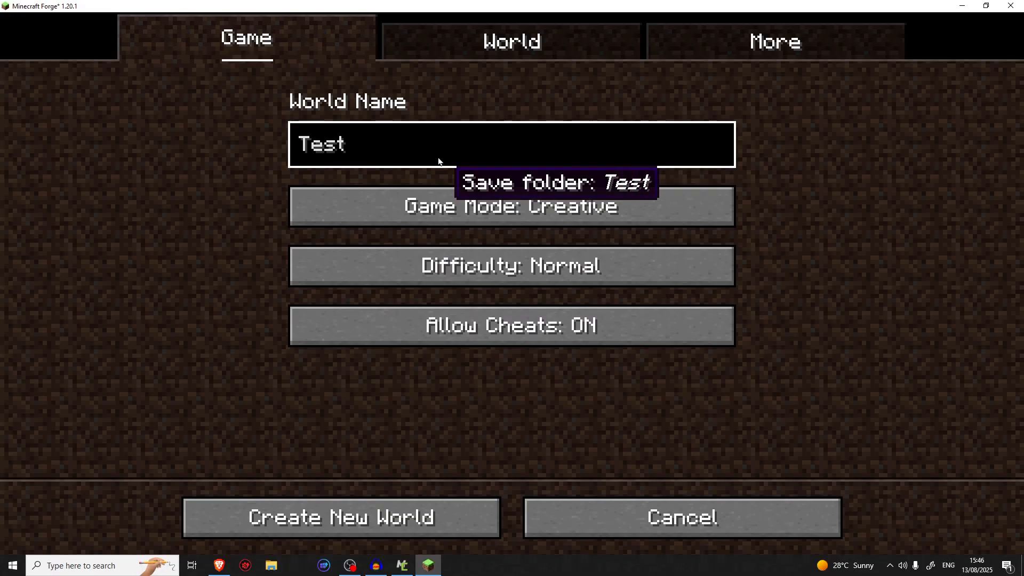
pyautogui.write('ing')
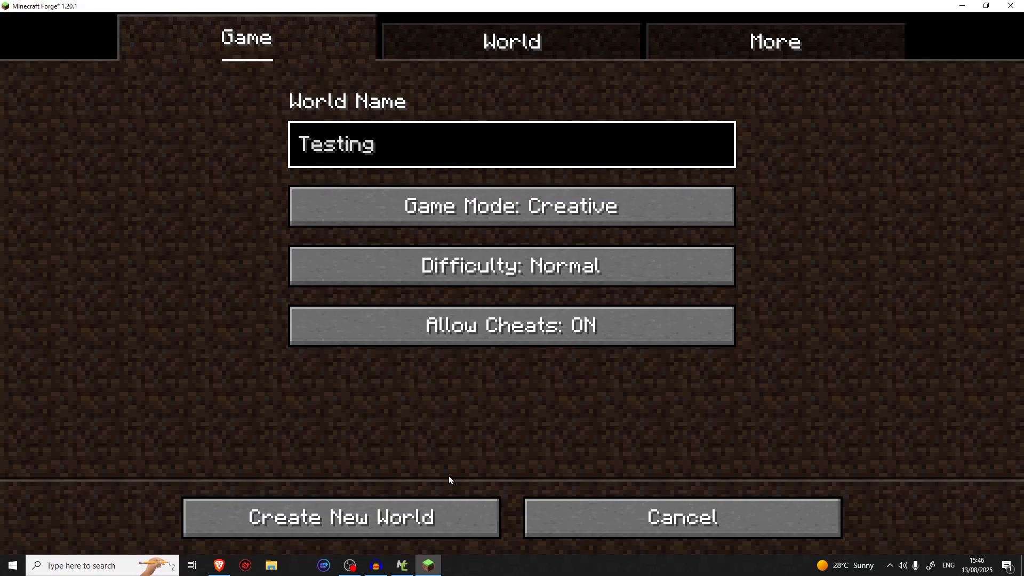
pyautogui.click(450, 507)
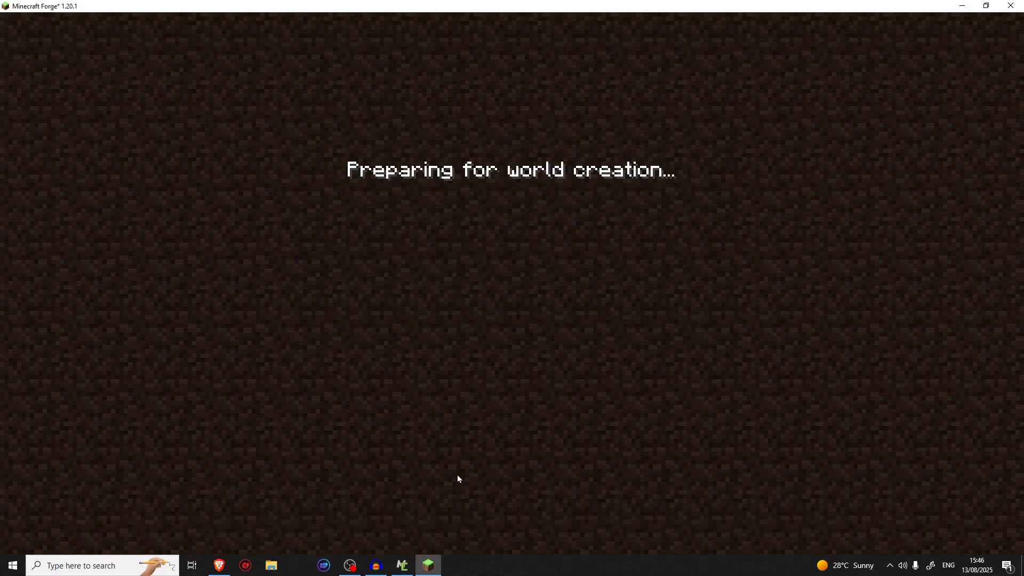
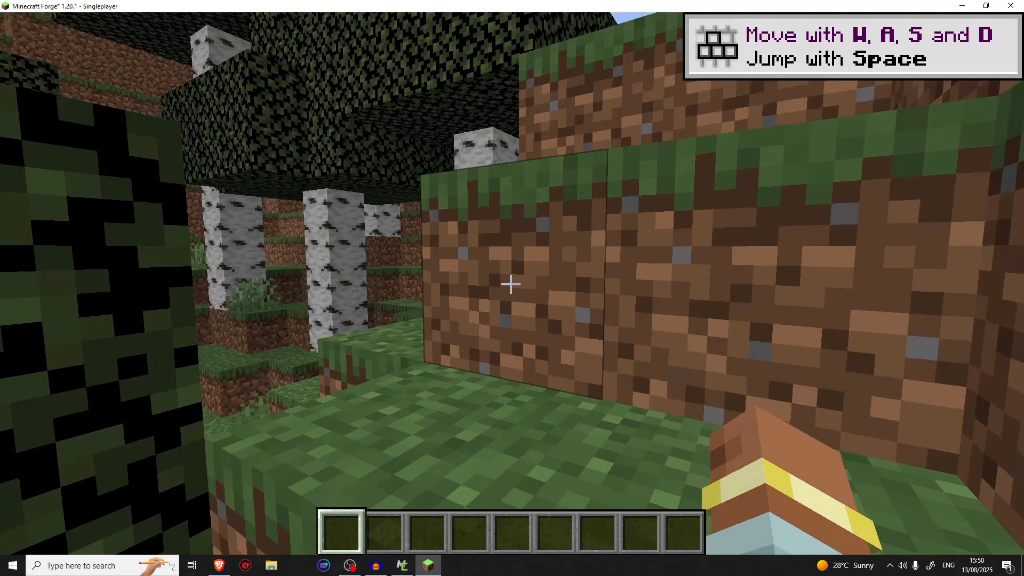
# Walk through the birch forest to the open grass below the terraced hillside
pyautogui.press('w')
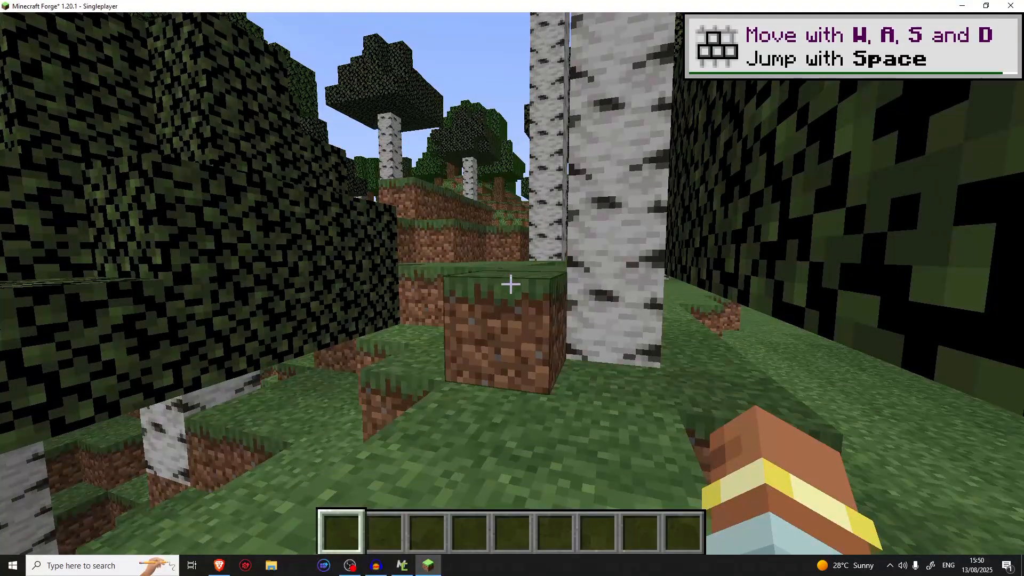
pyautogui.press('w')
pyautogui.press('w')
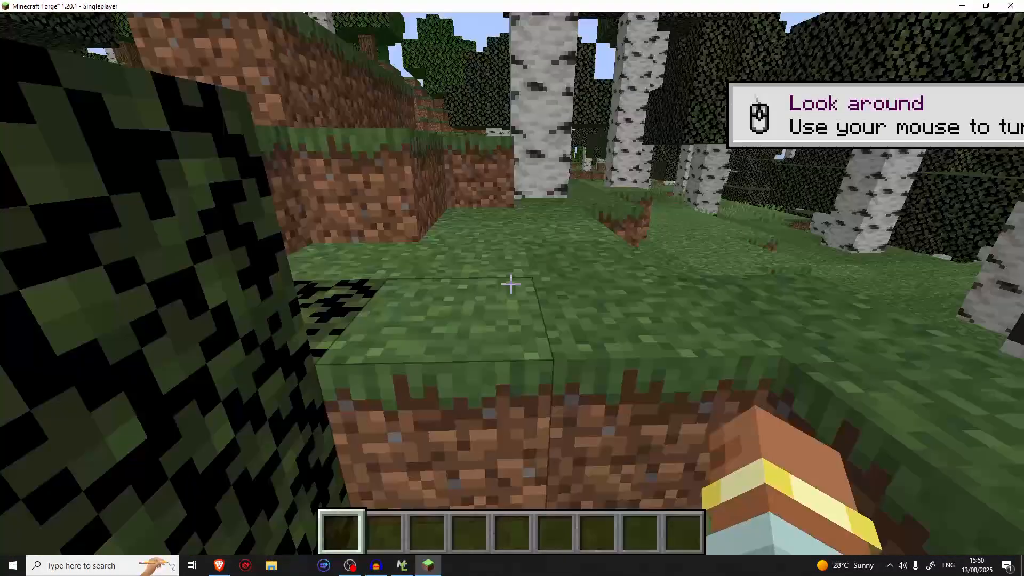
pyautogui.press('space')
pyautogui.press('w')
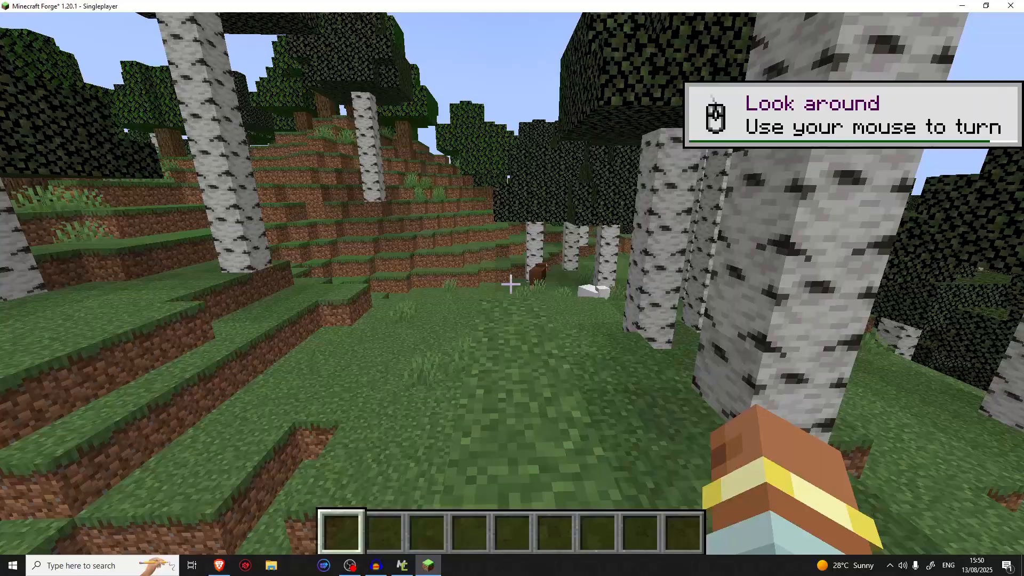
pyautogui.press('w')
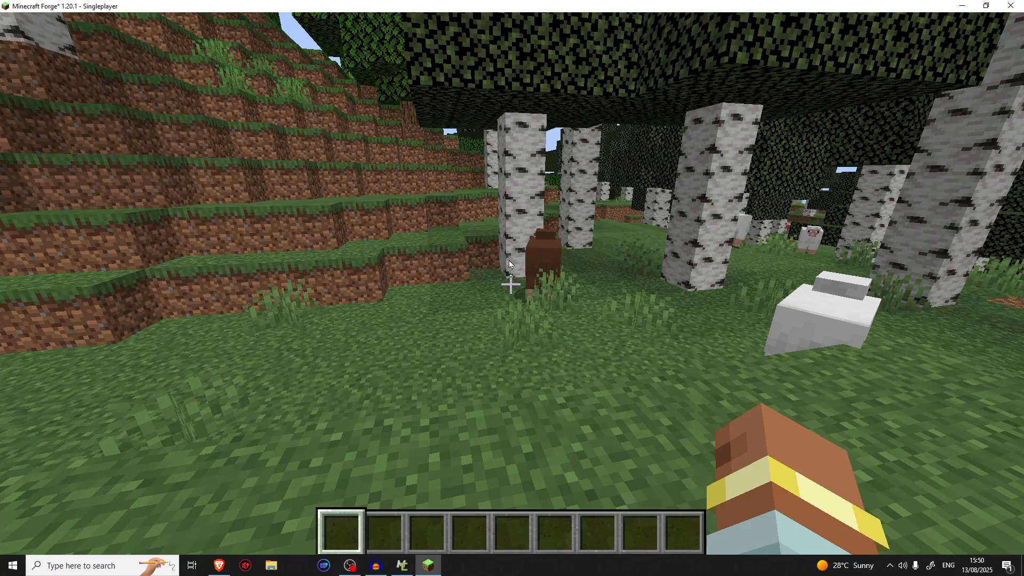
# Take the Purple Stone Bricks block from the end of the Building Blocks items and put it in the first hotbar slot
pyautogui.press('e')
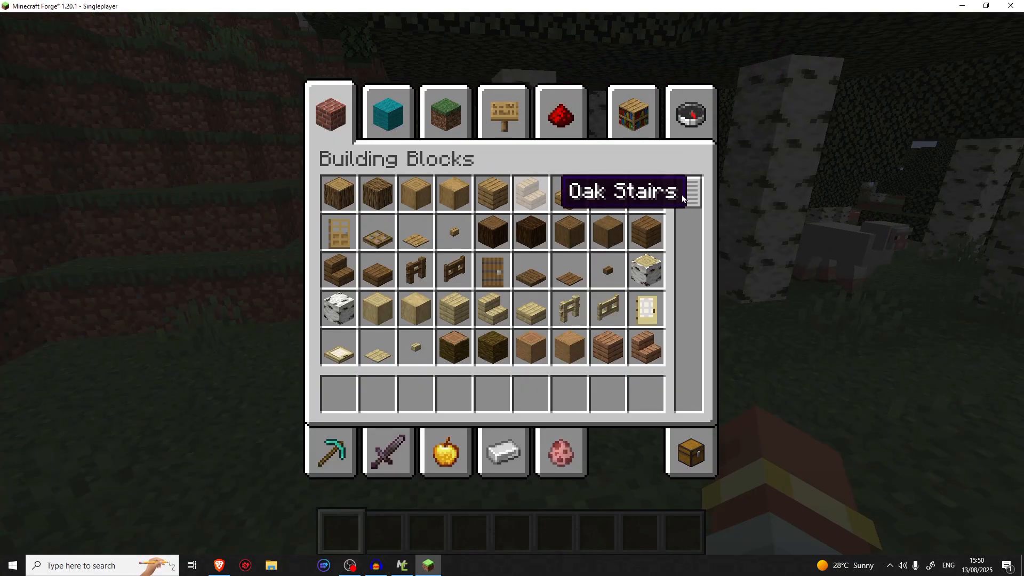
pyautogui.moveTo(694, 191); pyautogui.dragTo(689, 397)
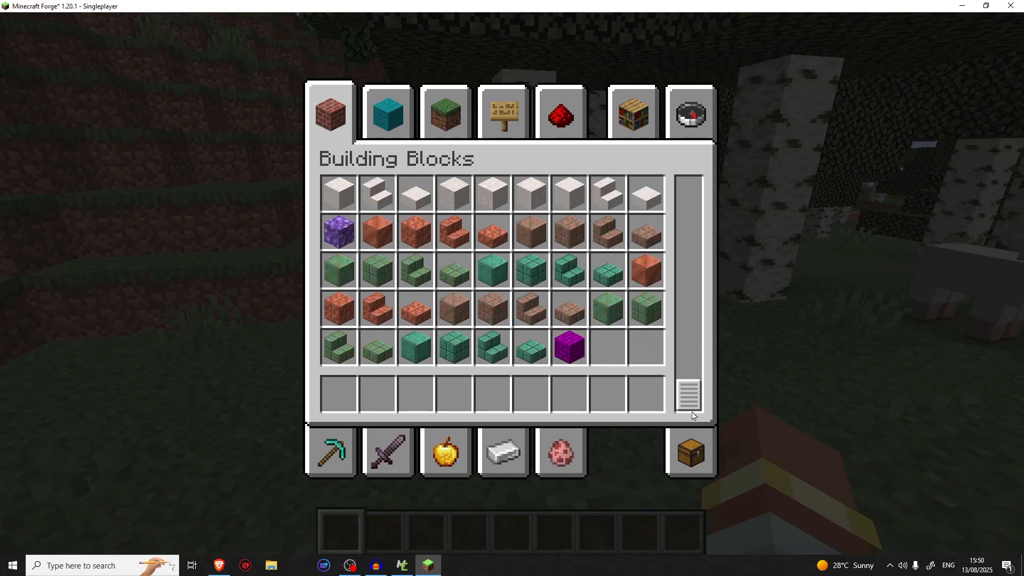
pyautogui.click(571, 348)
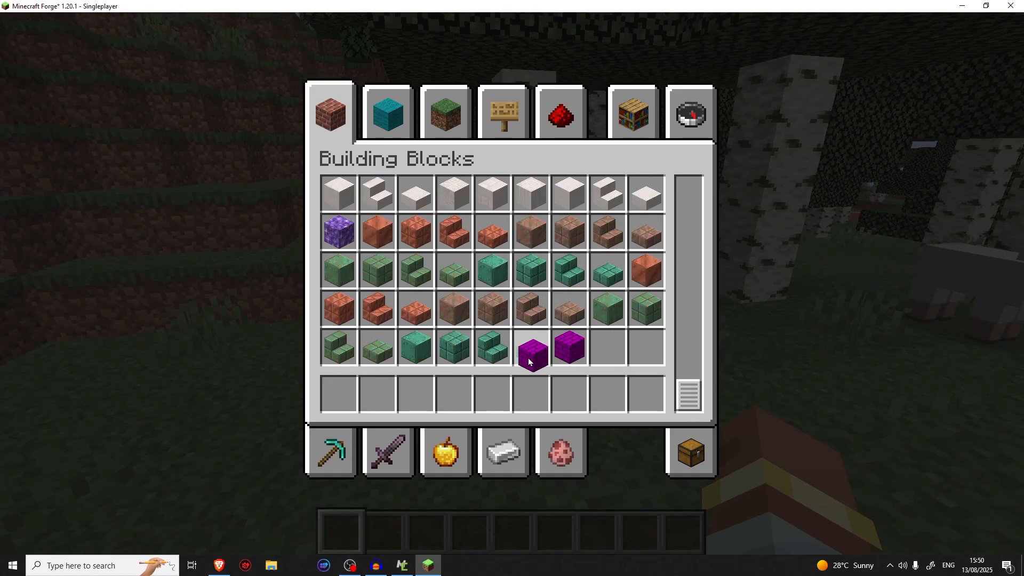
pyautogui.click(339, 392)
pyautogui.press('e')
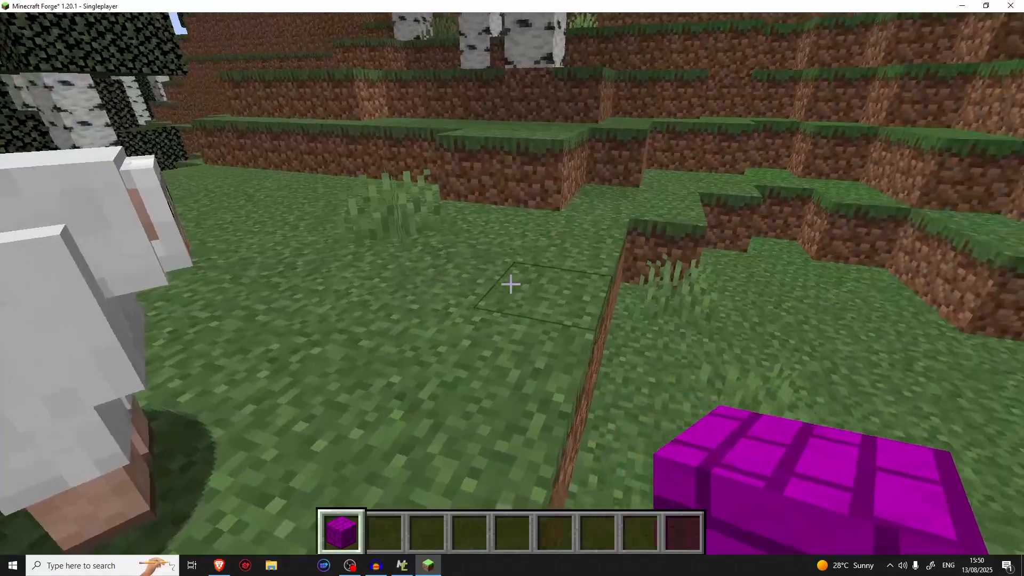
# Build a small freestanding wall of Purple Stone Bricks, three blocks high, on the grass
pyautogui.rightClick(511, 284)
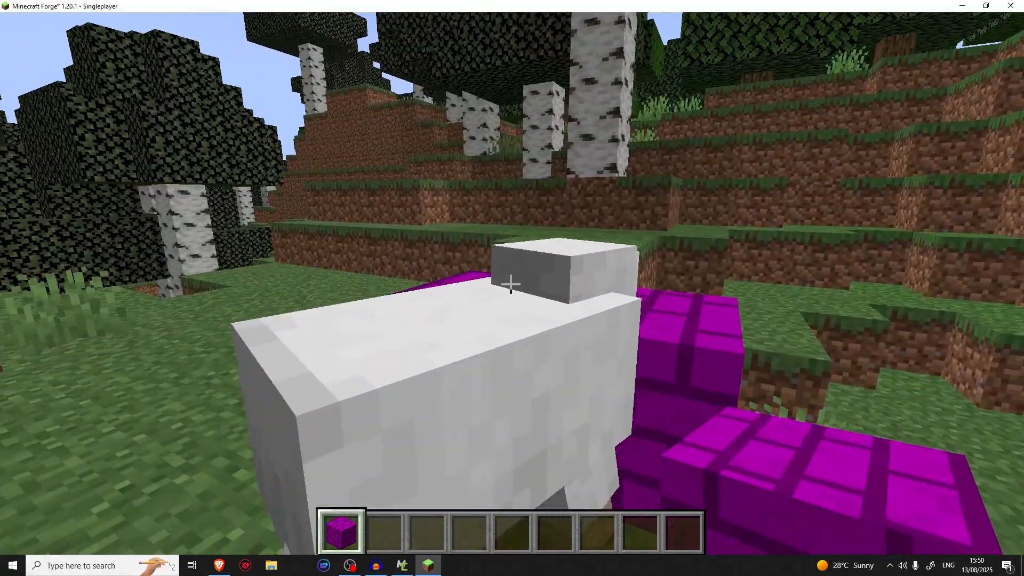
pyautogui.rightClick(510, 285)
pyautogui.rightClick(511, 284)
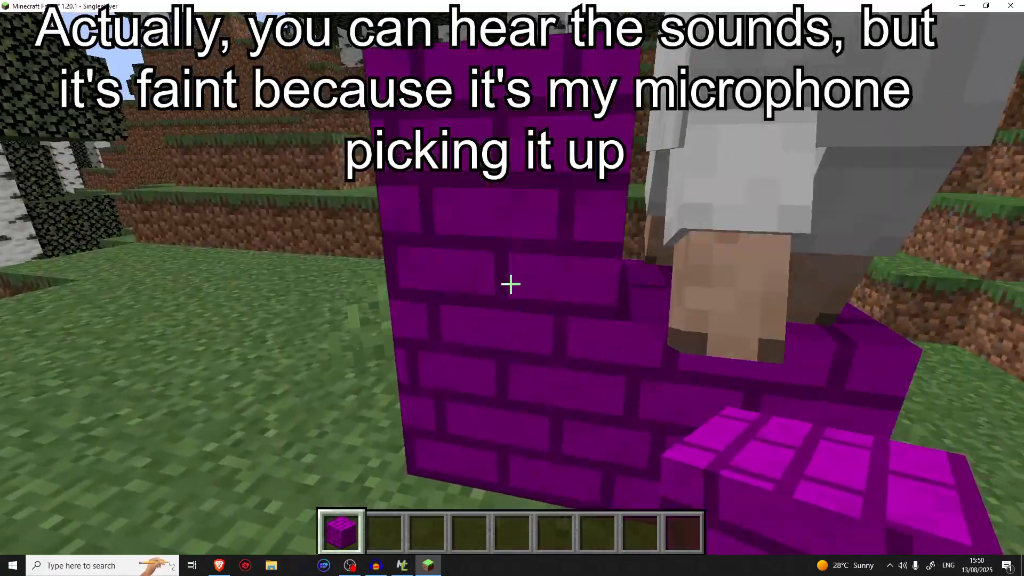
pyautogui.rightClick(510, 284)
pyautogui.rightClick(511, 285)
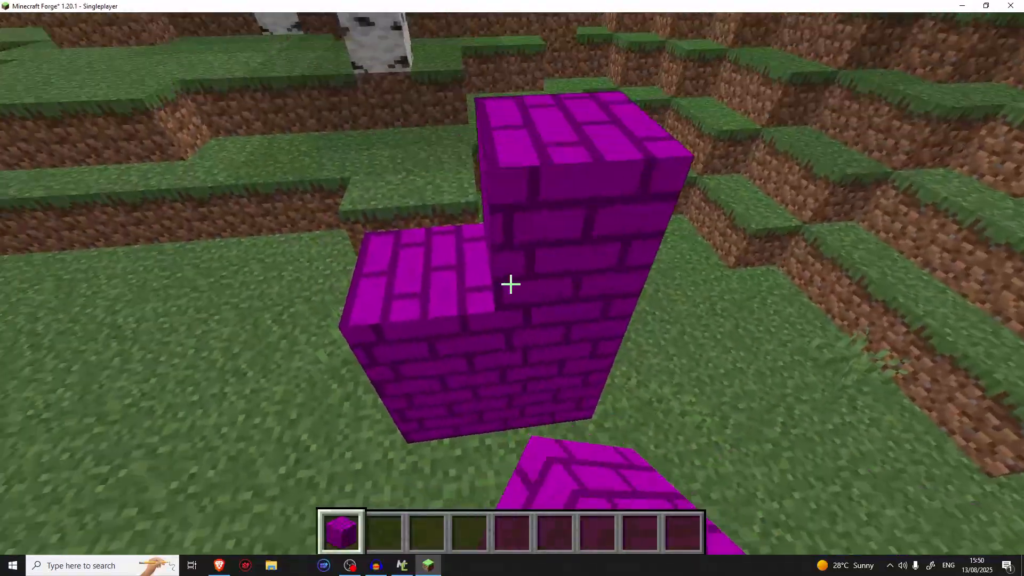
pyautogui.rightClick(510, 284)
pyautogui.rightClick(511, 285)
pyautogui.rightClick(510, 284)
pyautogui.rightClick(510, 285)
# Switch to Survival mode and break the middle block at the wall's end with an empty hand
pyautogui.scroll(-2, 511, 285)
pyautogui.press('s')
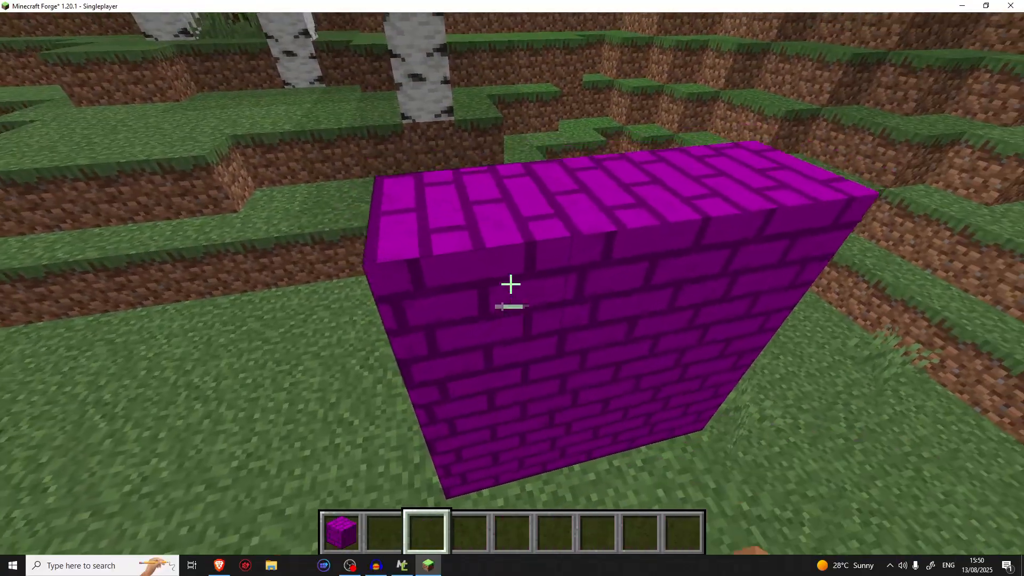
pyautogui.press('shift')
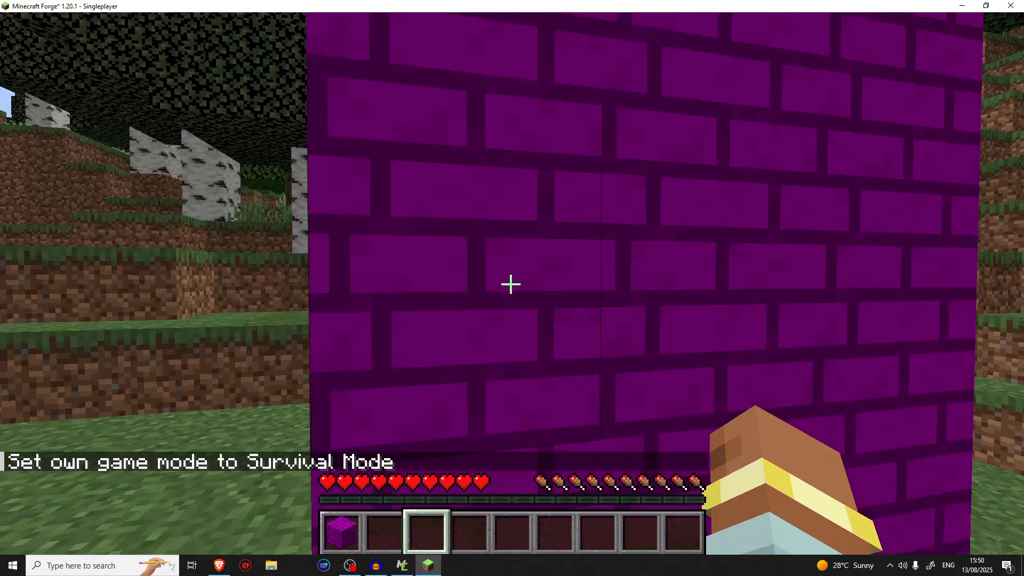
pyautogui.press('s')
pyautogui.click(510, 285)
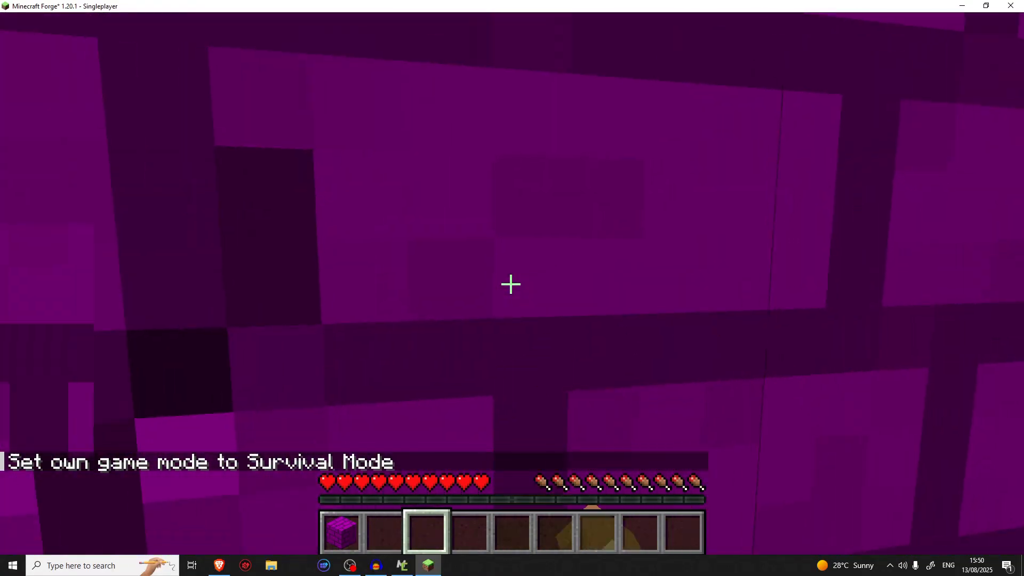
pyautogui.press('s')
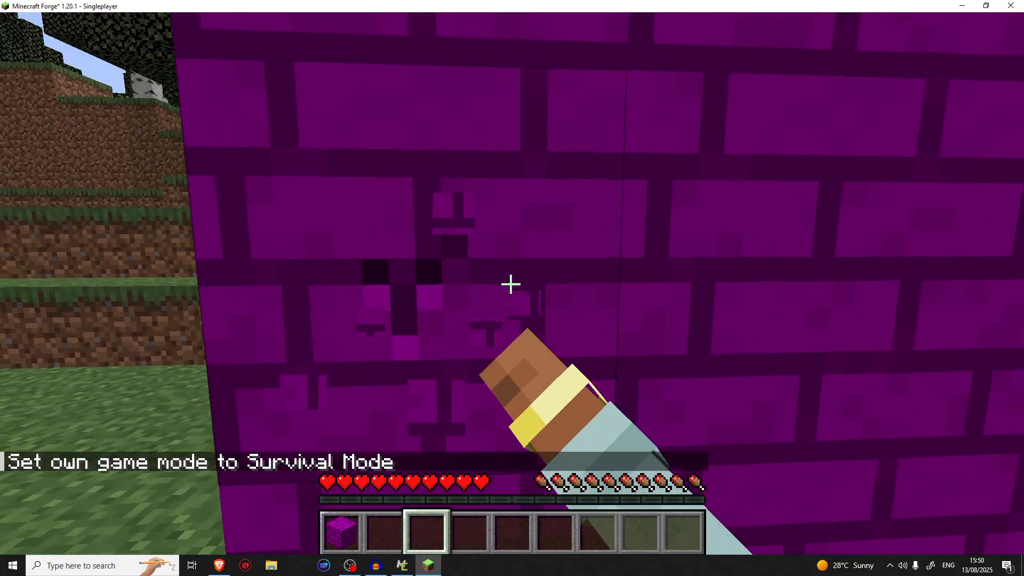
pyautogui.moveTo(511, 284); pyautogui.dragTo(510, 284)
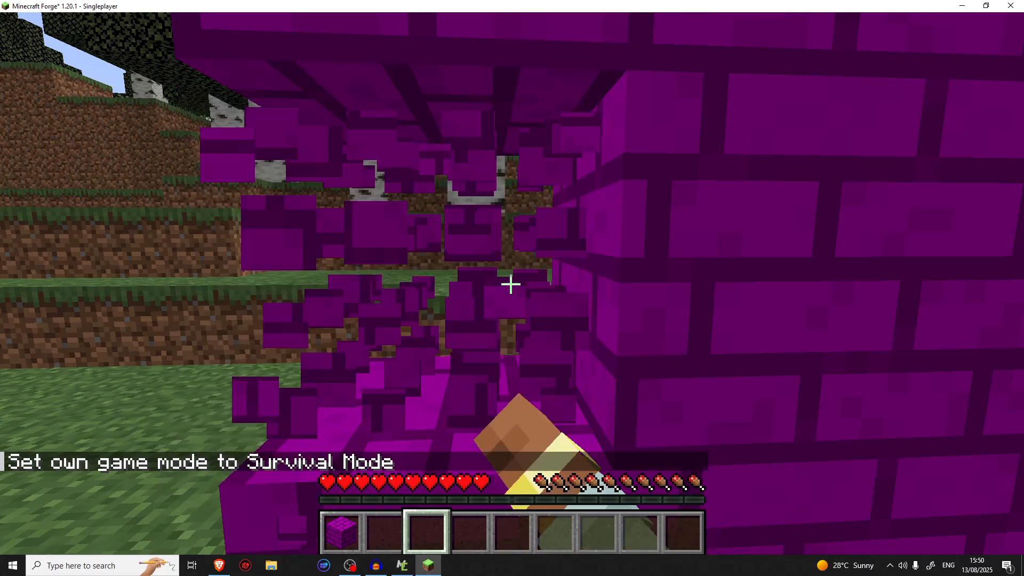
pyautogui.press('s')
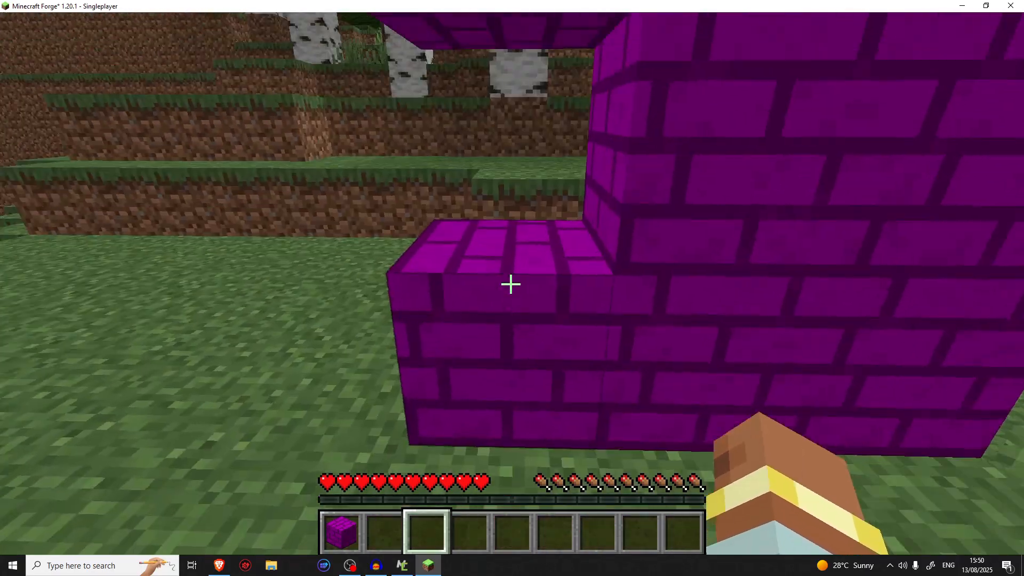
# Switch back to Creative mode and open the item search in the inventory
pyautogui.hotkey('F3', 'F4')
pyautogui.press('e')
pyautogui.click(702, 114)
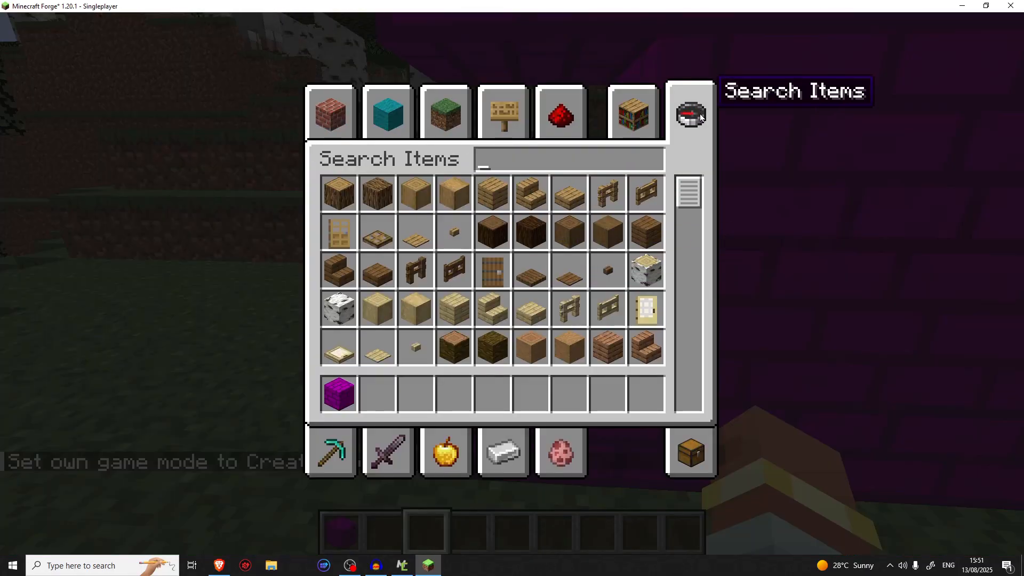
pyautogui.write('ston')
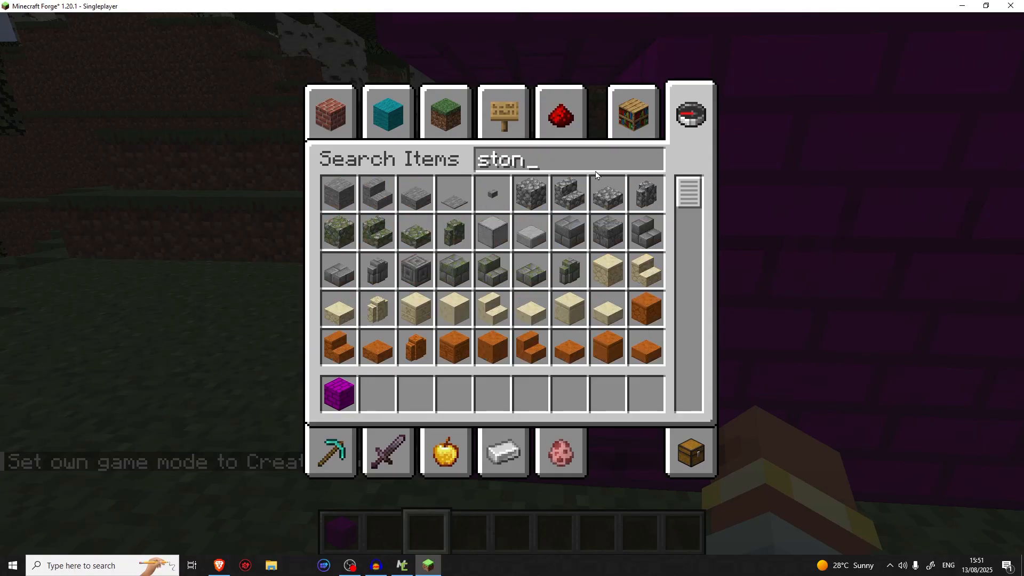
pyautogui.write('e')
pyautogui.press('BackSpace')
pyautogui.press('BackSpace')
pyautogui.press('BackSpace')
# Search for "woode" and "nether", adding a Wooden Pickaxe and a Netherite Pickaxe to the second and third hotbar slots
pyautogui.write('woode')
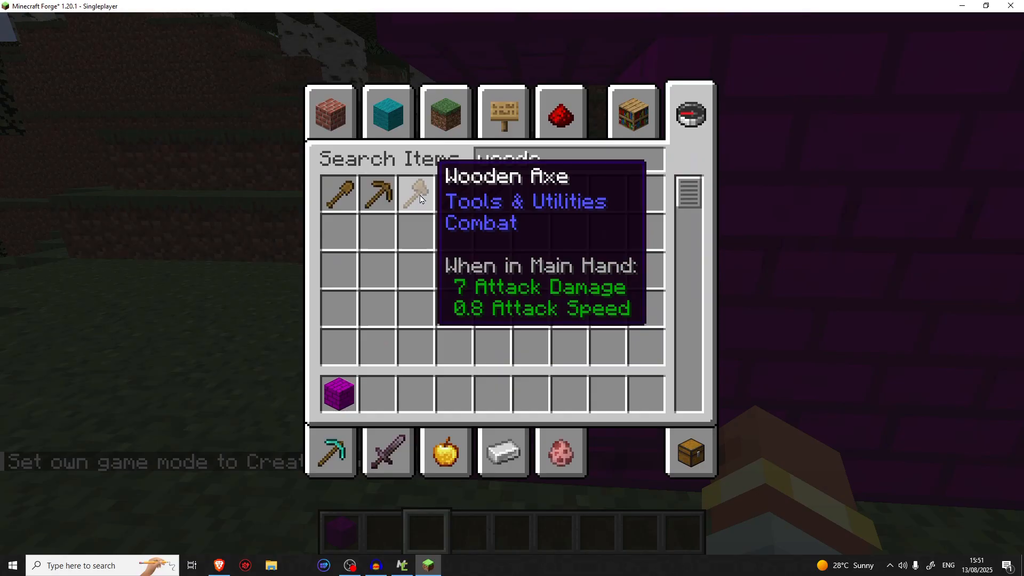
pyautogui.keyDown('shift'); pyautogui.click(378, 194); pyautogui.keyUp('shift')
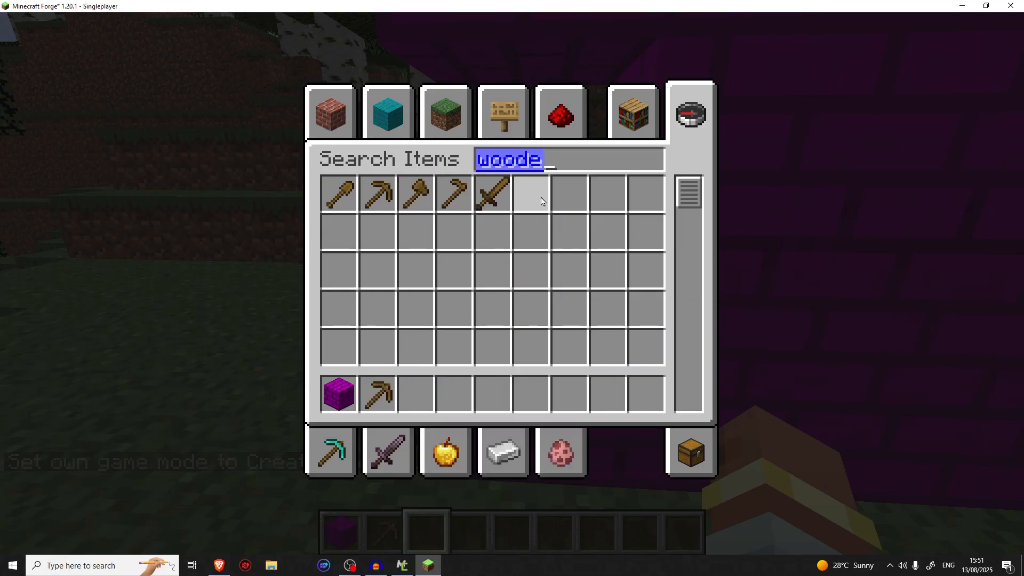
pyautogui.write('ney')
pyautogui.press('BackSpace')
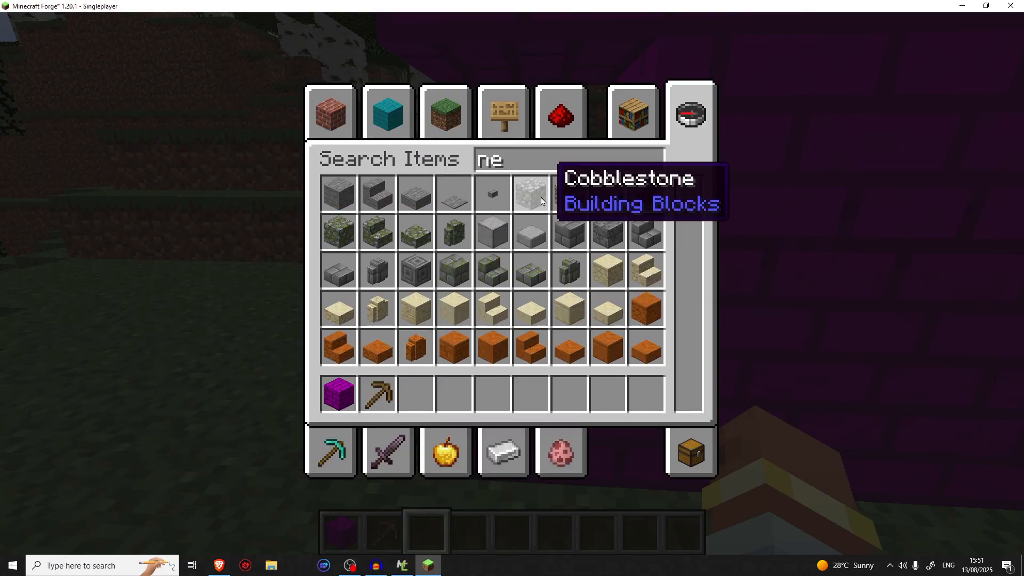
pyautogui.write('ther')
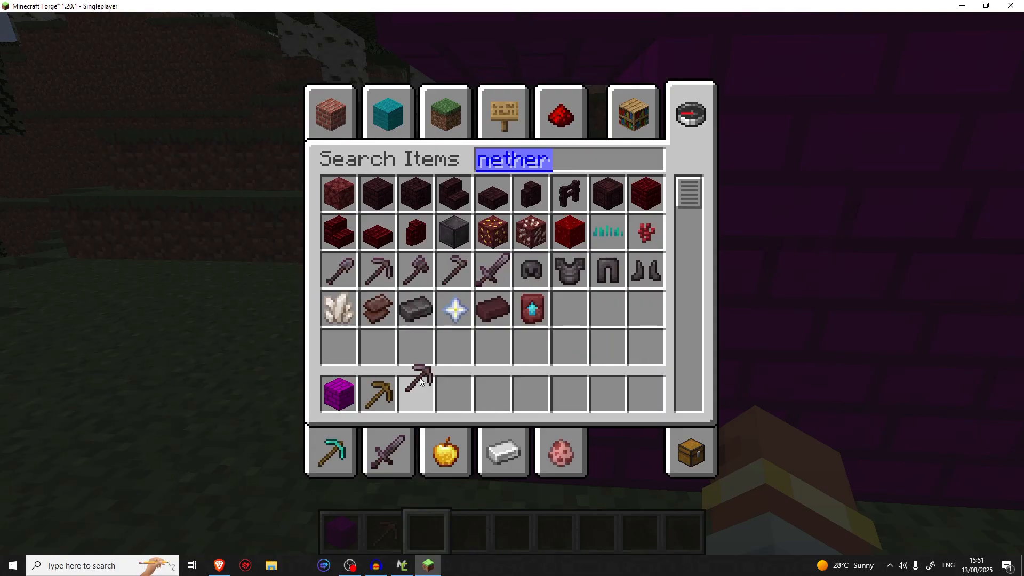
pyautogui.click(422, 383)
pyautogui.press('Escape')
# Switch to Survival mode and mine the bottom block at the wall's end with the Wooden Pickaxe
pyautogui.hotkey('F3', 'F4')
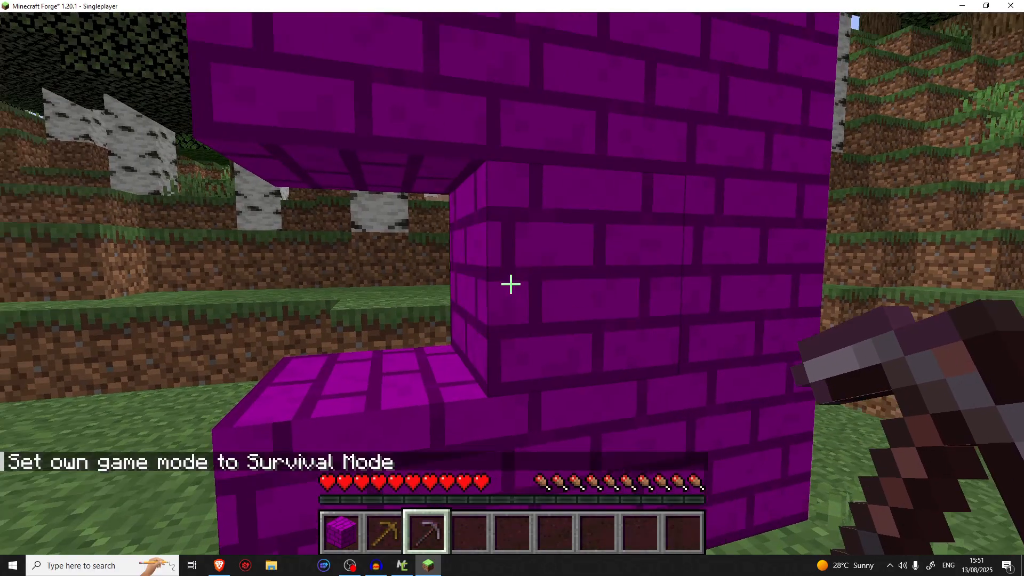
pyautogui.scroll(1, 511, 284)
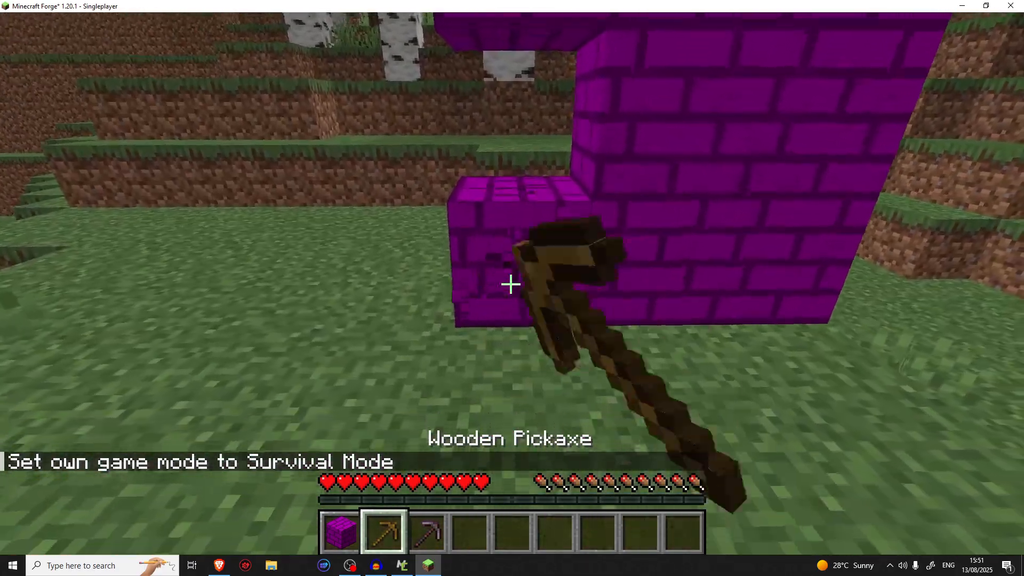
pyautogui.moveTo(512, 283); pyautogui.dragTo(512, 284)
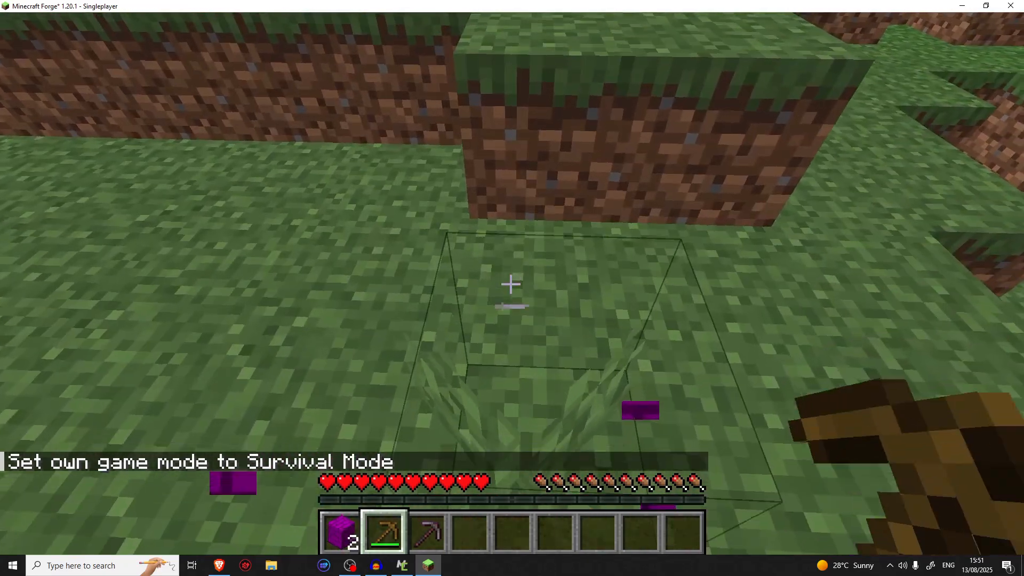
# Mine the rest of the purple brick wall with the Netherite Pickaxe, collect the dropped blocks and hold the Purple Stone Bricks
pyautogui.scroll(1, 511, 284)
pyautogui.scroll(-1, 511, 284)
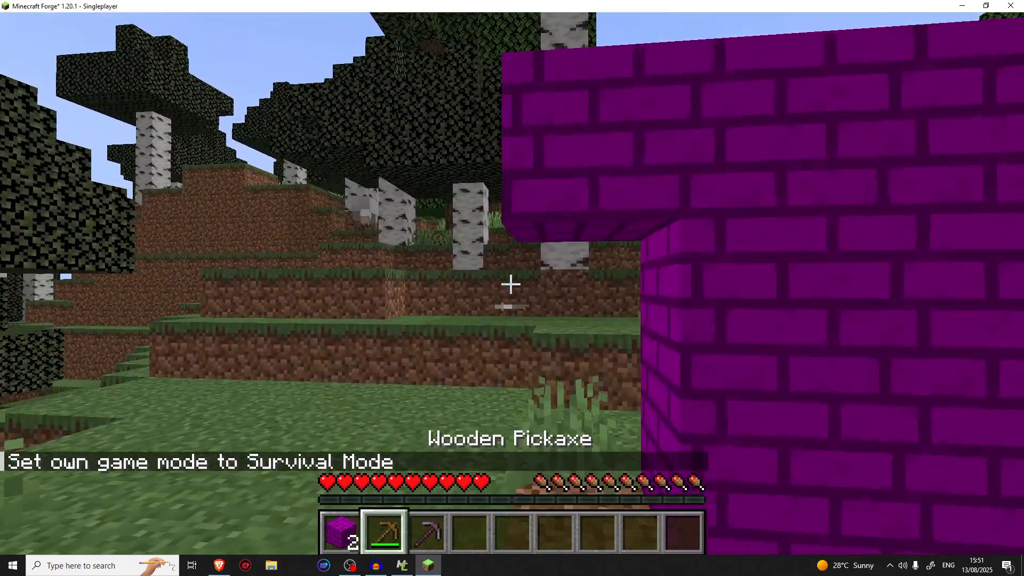
pyautogui.scroll(1, 511, 284)
pyautogui.scroll(-1, 511, 284)
pyautogui.scroll(-1, 511, 283)
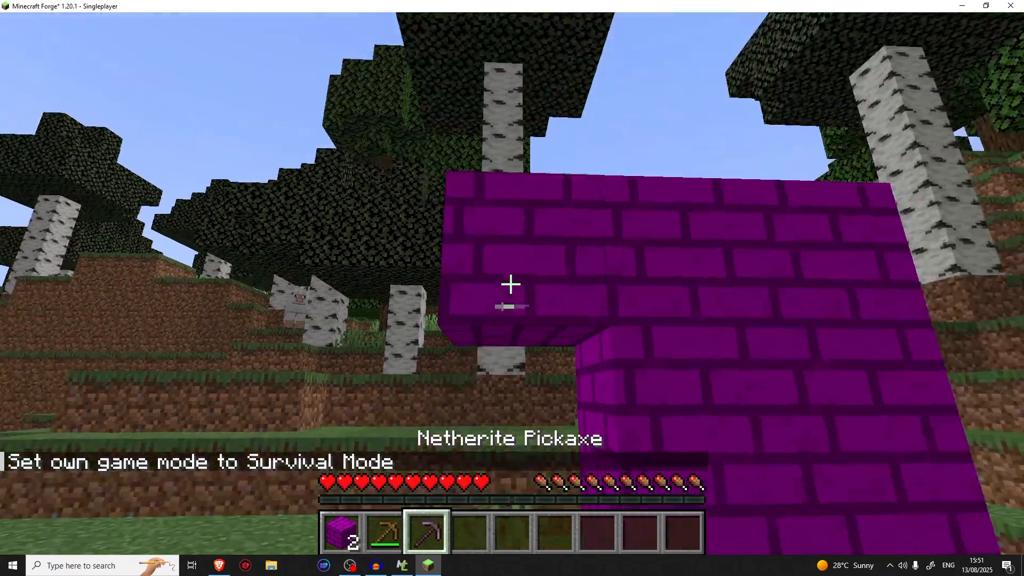
pyautogui.moveTo(511, 284); pyautogui.dragTo(512, 284)
pyautogui.press('w')
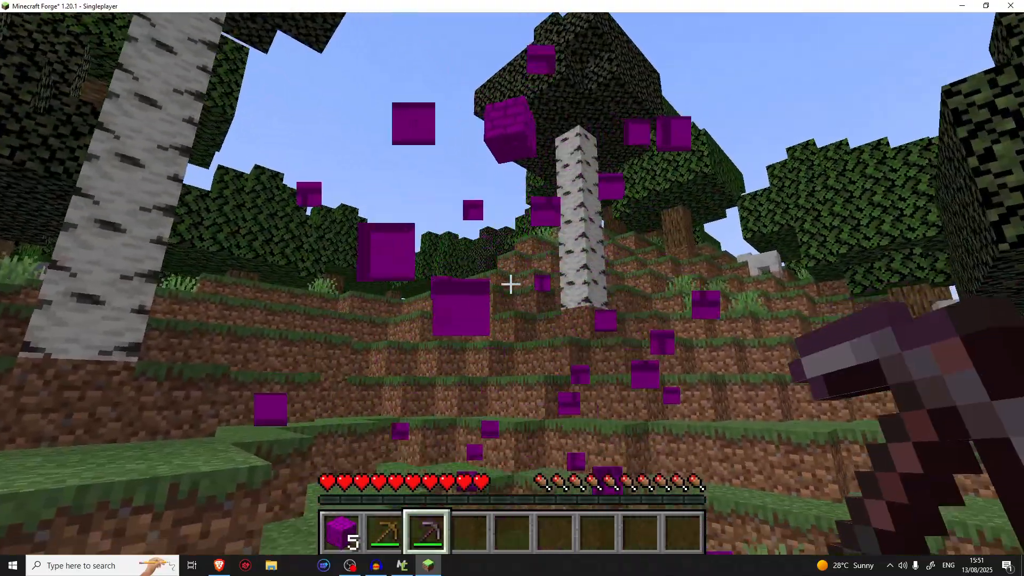
pyautogui.press('w')
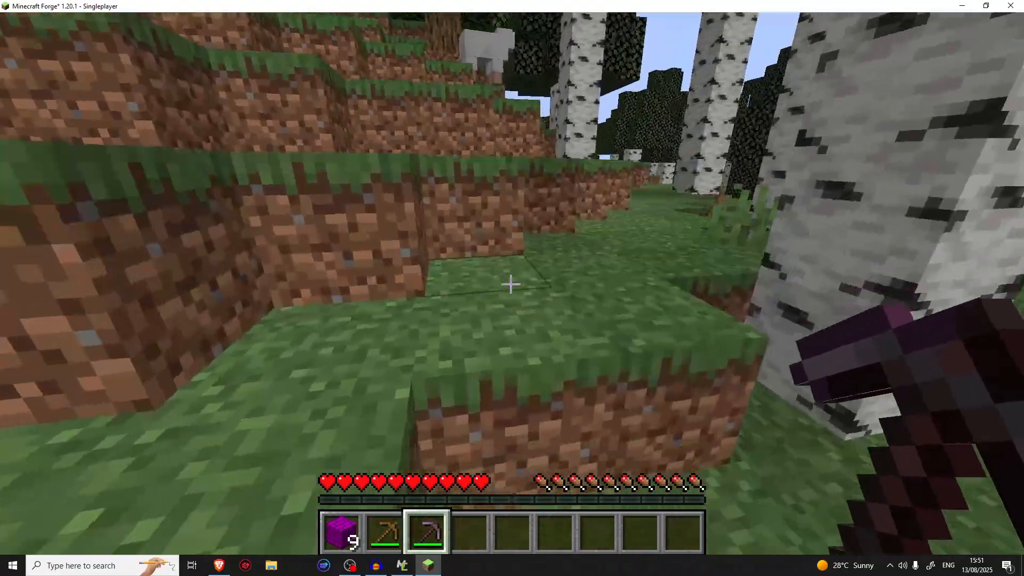
pyautogui.press('w')
pyautogui.scroll(3, 511, 284)
pyautogui.scroll(-1, 511, 284)
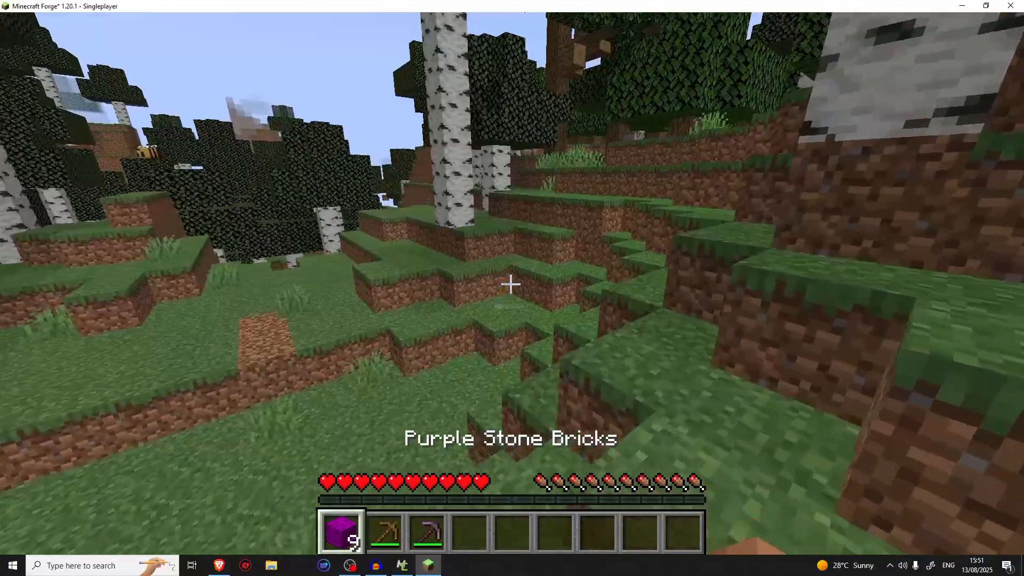
# Return to Creative mode, move the Wooden and Netherite Pickaxes to the third and fourth hotbar slots, and select the empty second slot
pyautogui.hotkey('F3', 'F4')
pyautogui.press('e')
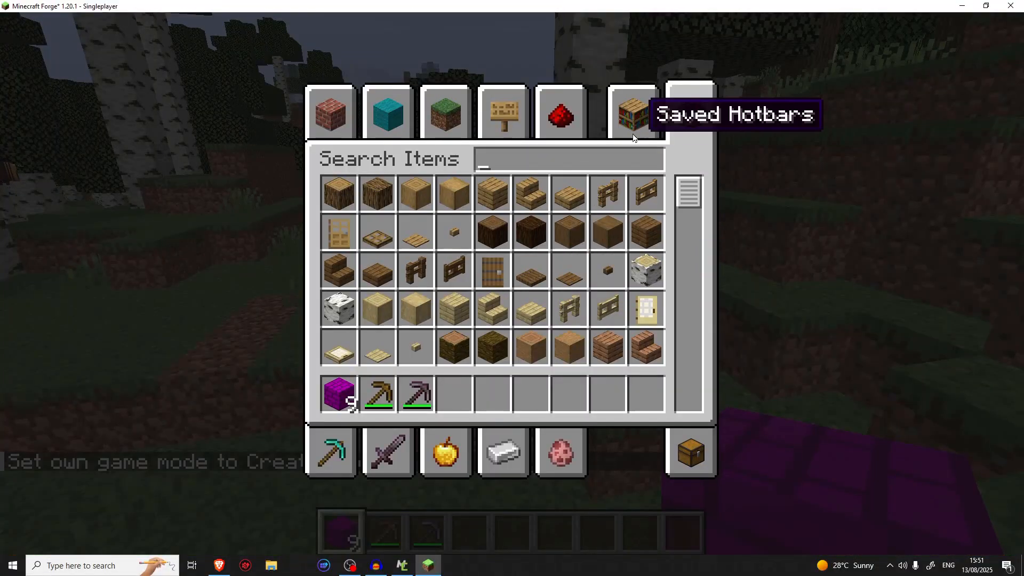
pyautogui.click(693, 445)
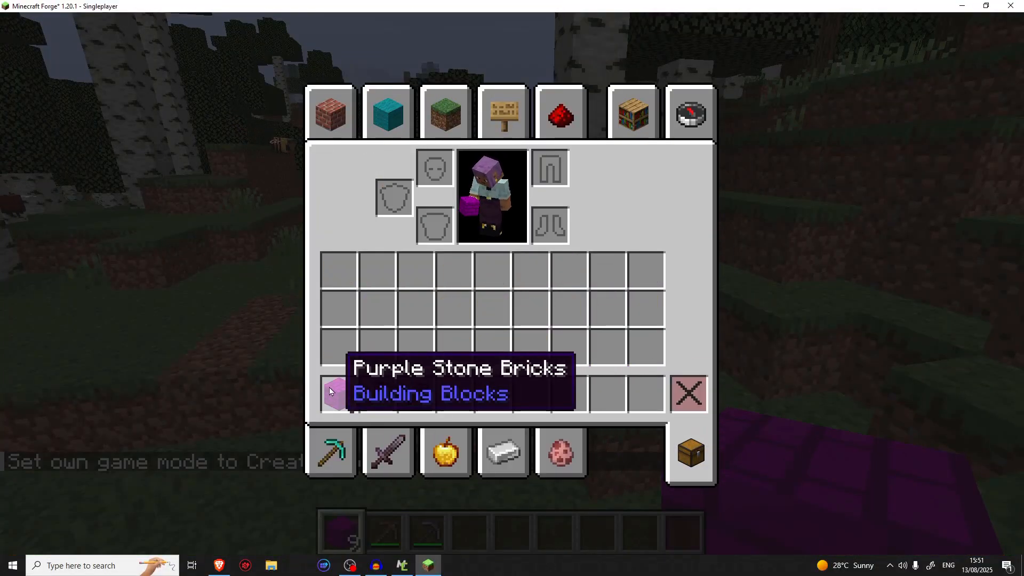
pyautogui.click(374, 393)
pyautogui.click(418, 348)
pyautogui.click(416, 394)
pyautogui.click(457, 347)
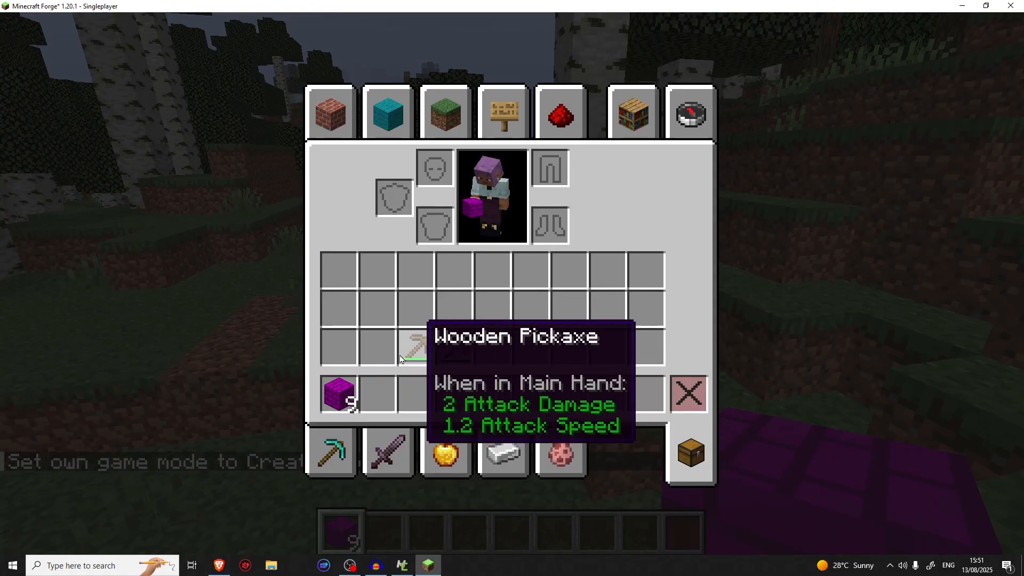
pyautogui.click(418, 347)
pyautogui.click(415, 393)
pyautogui.click(458, 347)
pyautogui.click(460, 394)
pyautogui.press('e')
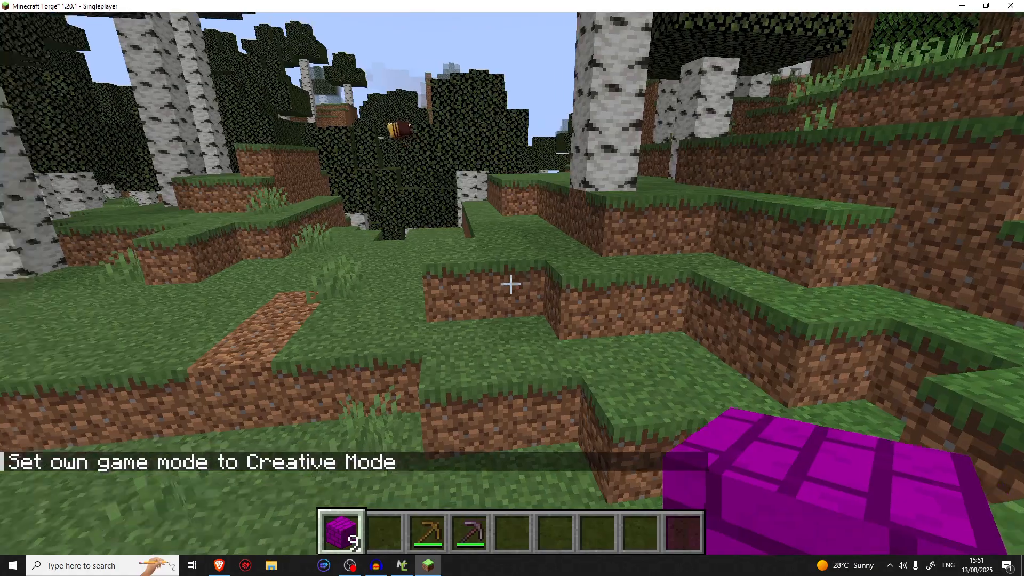
pyautogui.press('2')
pyautogui.press('w')
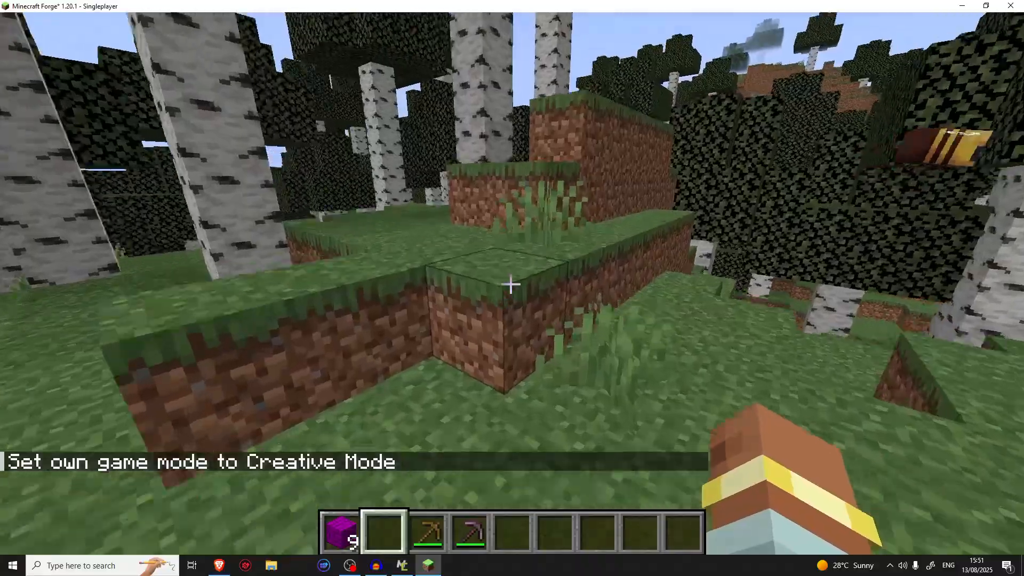
pyautogui.press('space')
pyautogui.press('space')
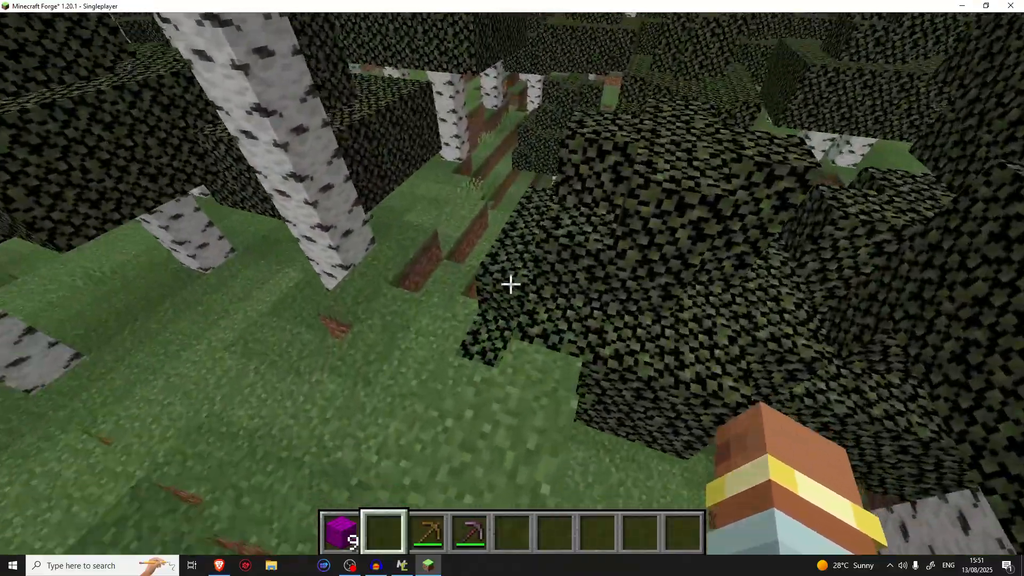
pyautogui.press('w')
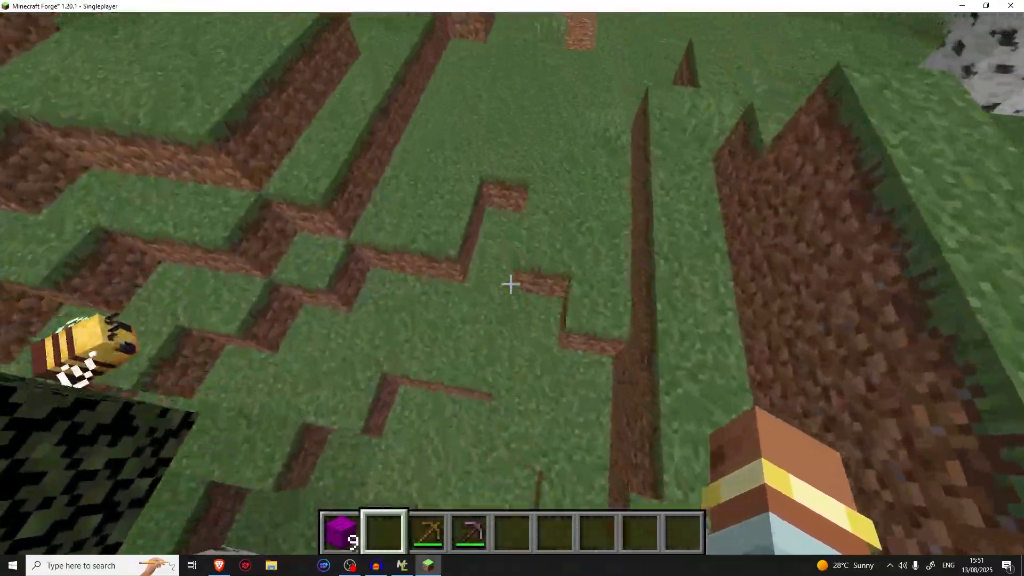
# Save and quit the test world, quit Minecraft, and switch back to the MCreator workspace
pyautogui.press('Escape')
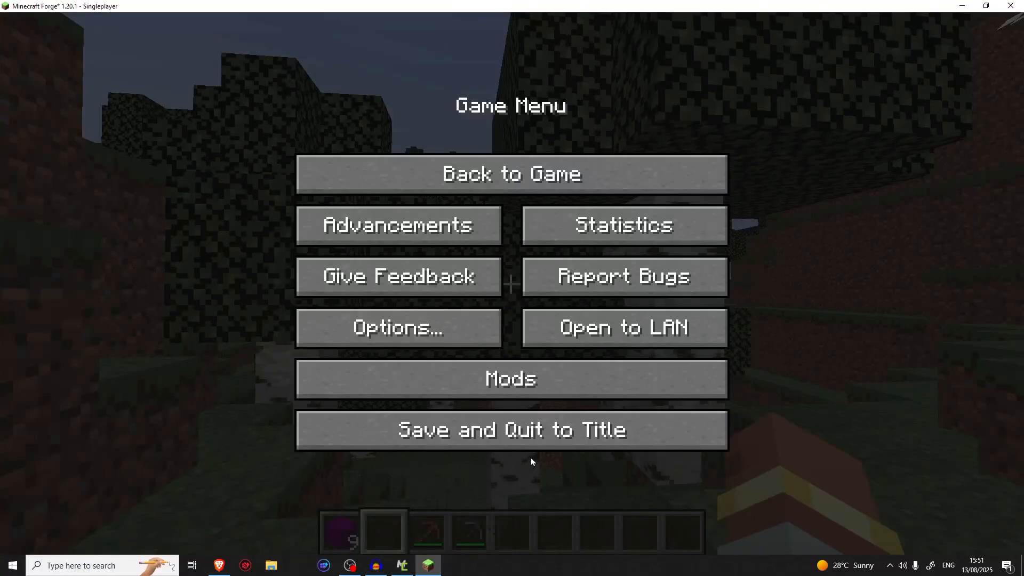
pyautogui.click(535, 444)
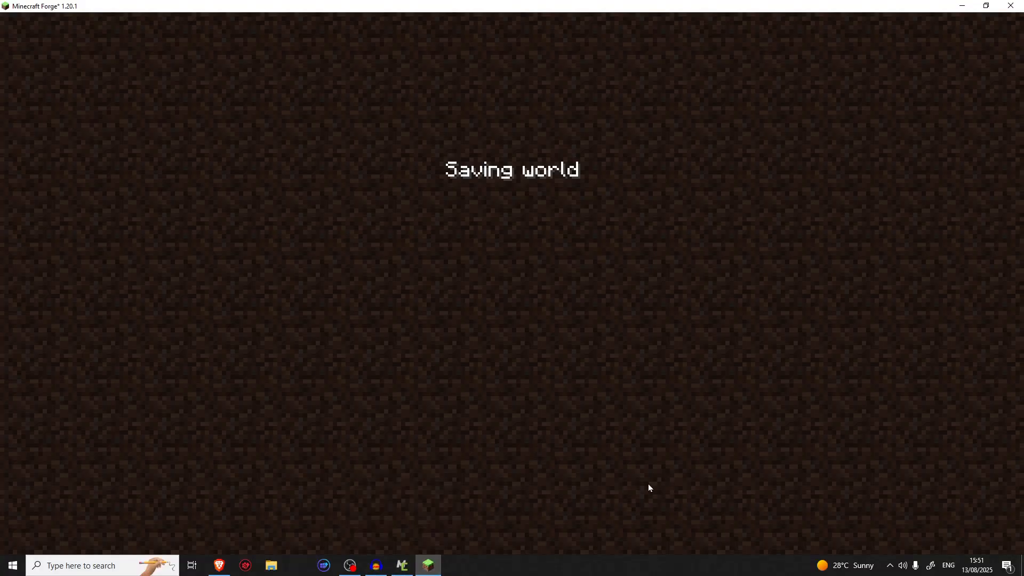
pyautogui.click(401, 567)
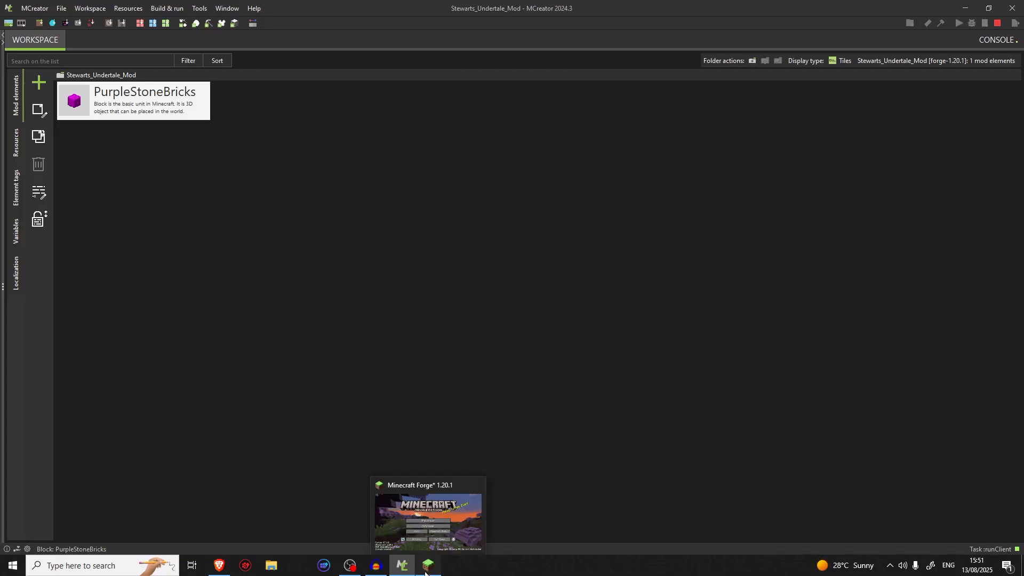
pyautogui.click(426, 566)
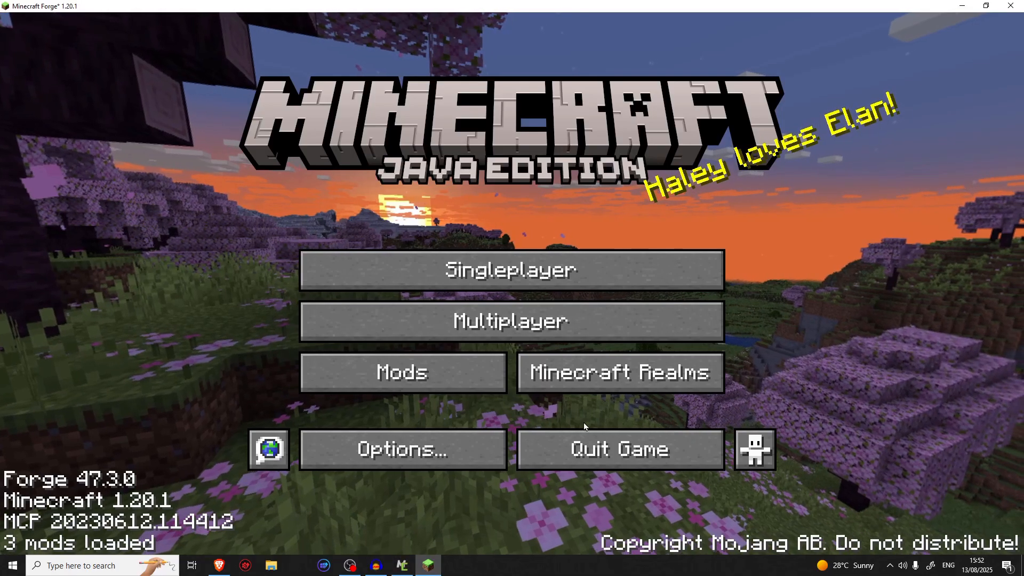
pyautogui.click(620, 462)
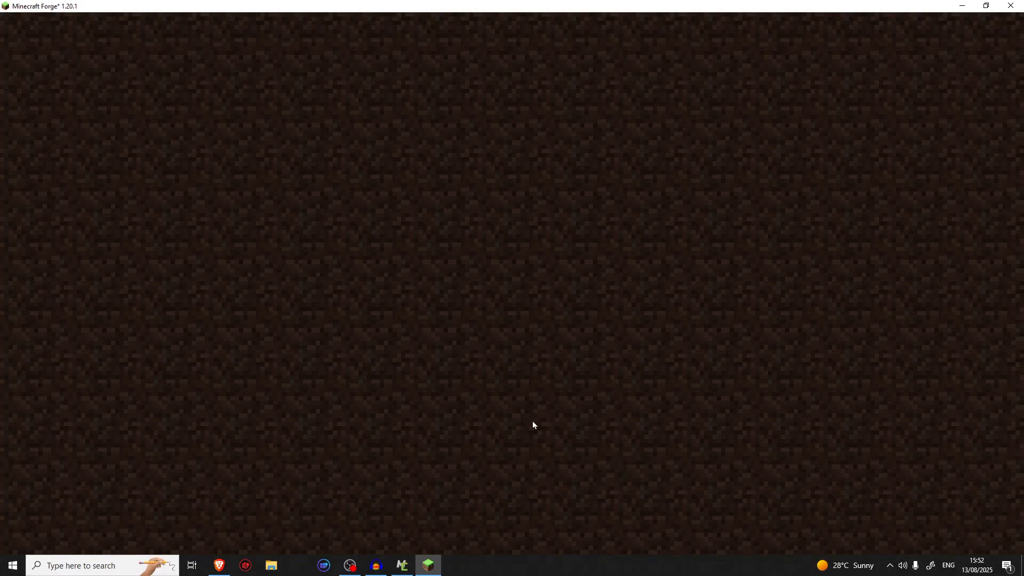
pyautogui.click(403, 566)
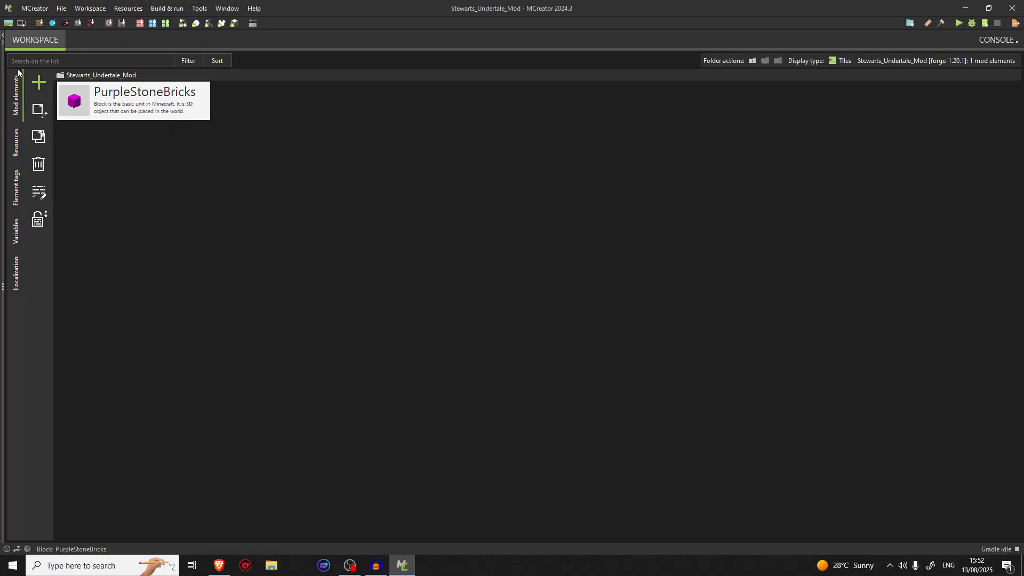
# Create a new Item mod element named PurpleStoneBrick
pyautogui.click(42, 85)
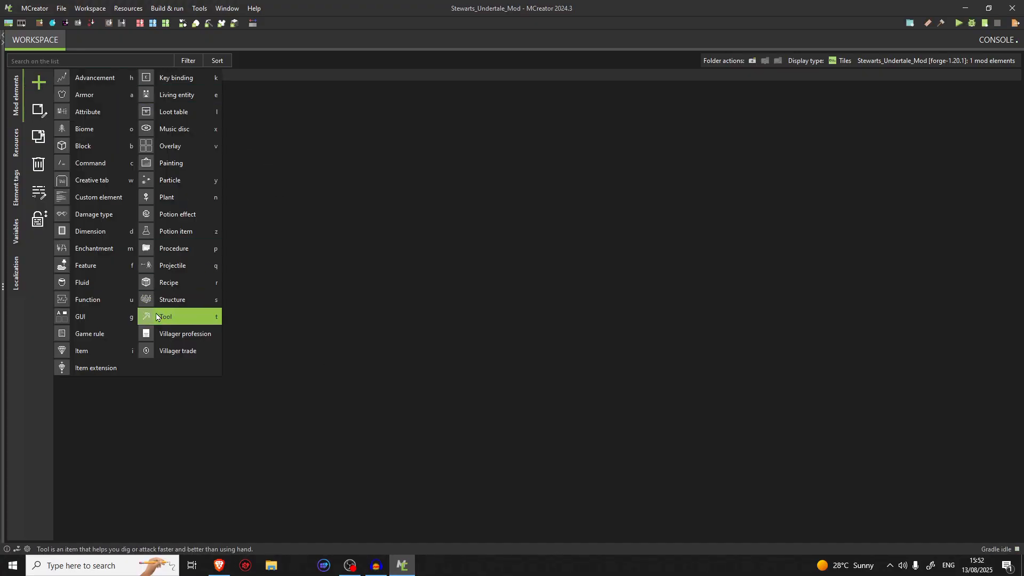
pyautogui.click(110, 351)
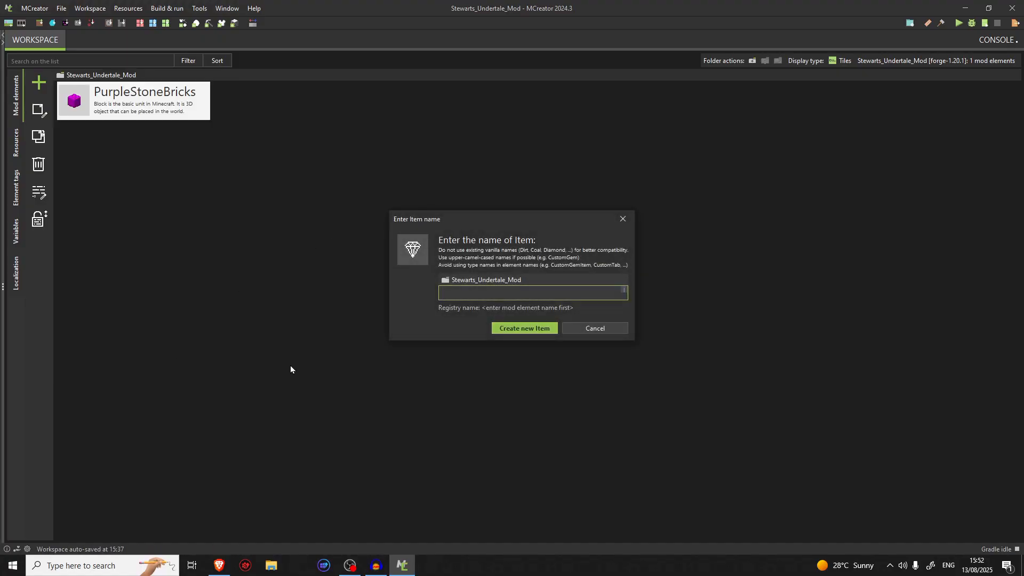
pyautogui.write('PurpleStoneBrick')
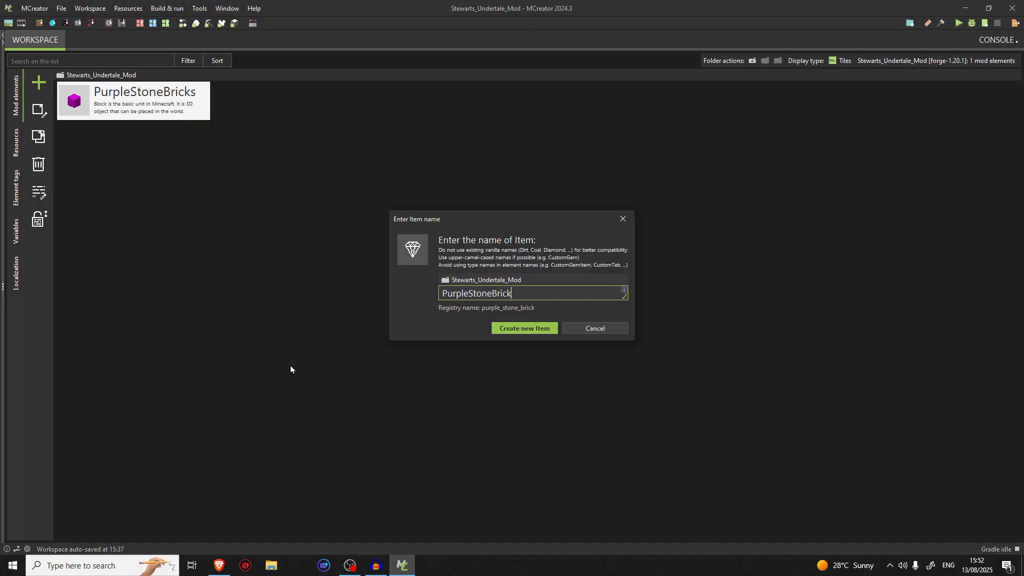
pyautogui.press('Return')
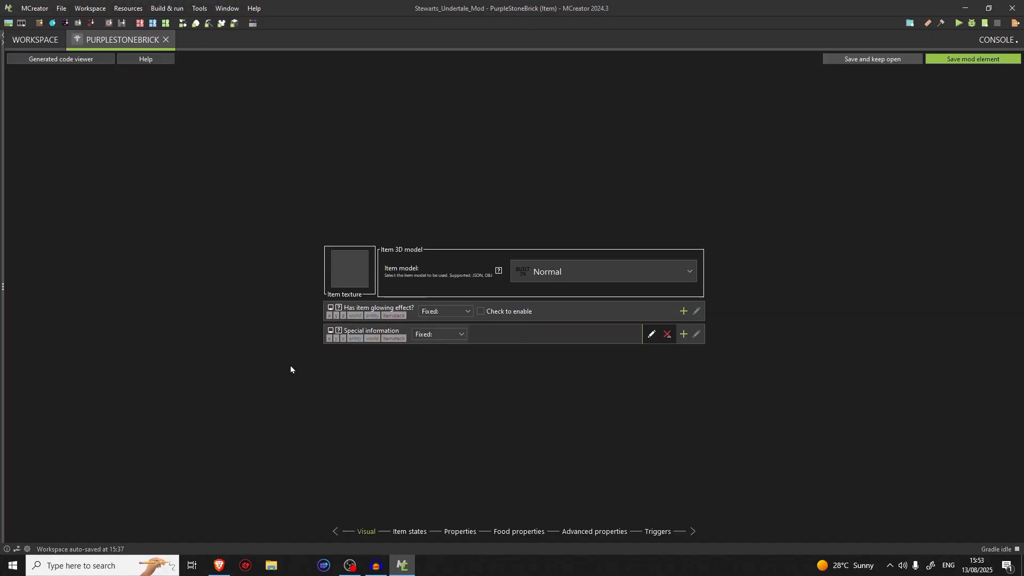
# Start a new 16 × 16 item texture from a template, searching "br" and choosing the single brick as base texture
pyautogui.click(352, 280)
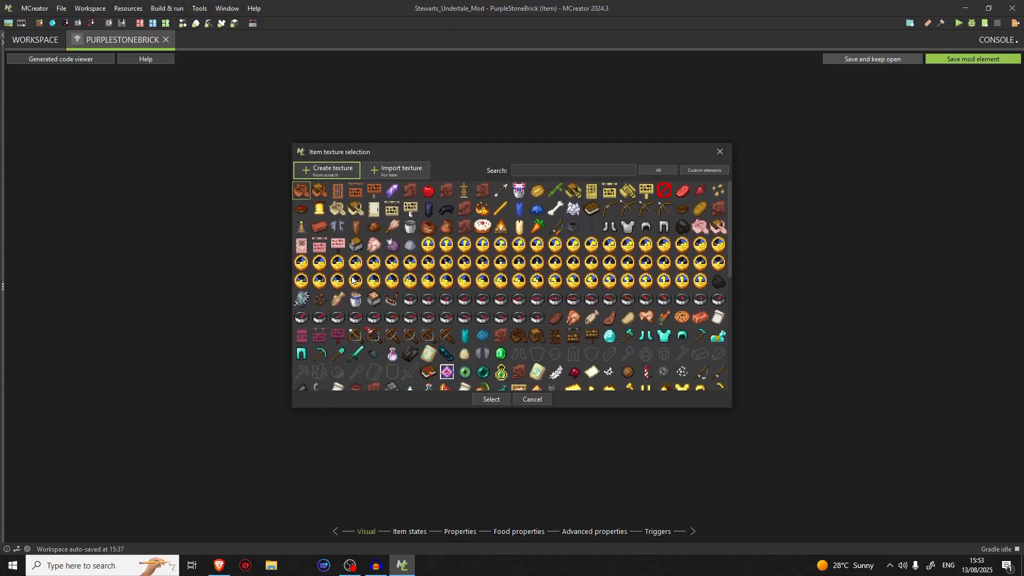
pyautogui.click(333, 172)
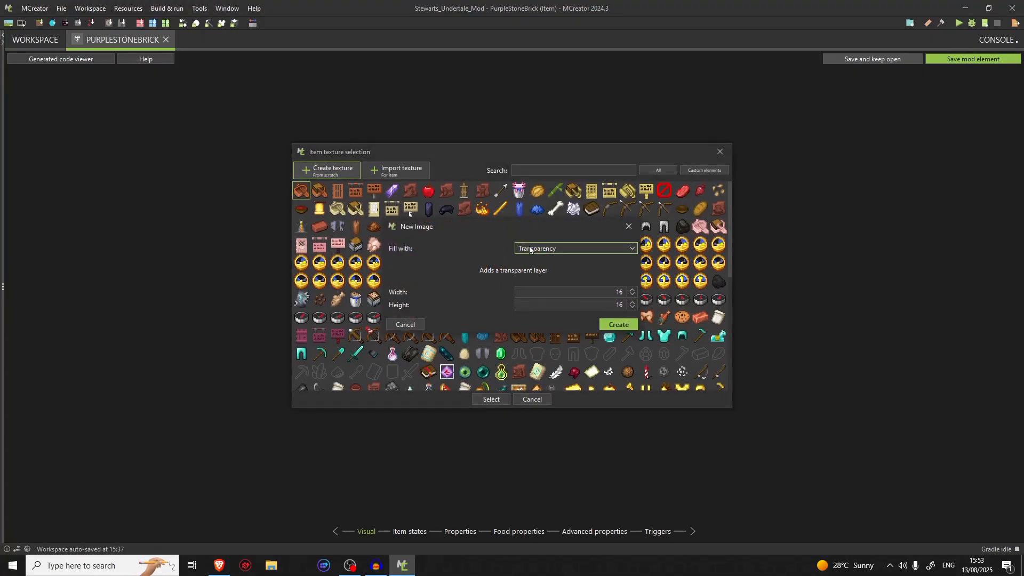
pyautogui.click(529, 250)
pyautogui.click(560, 282)
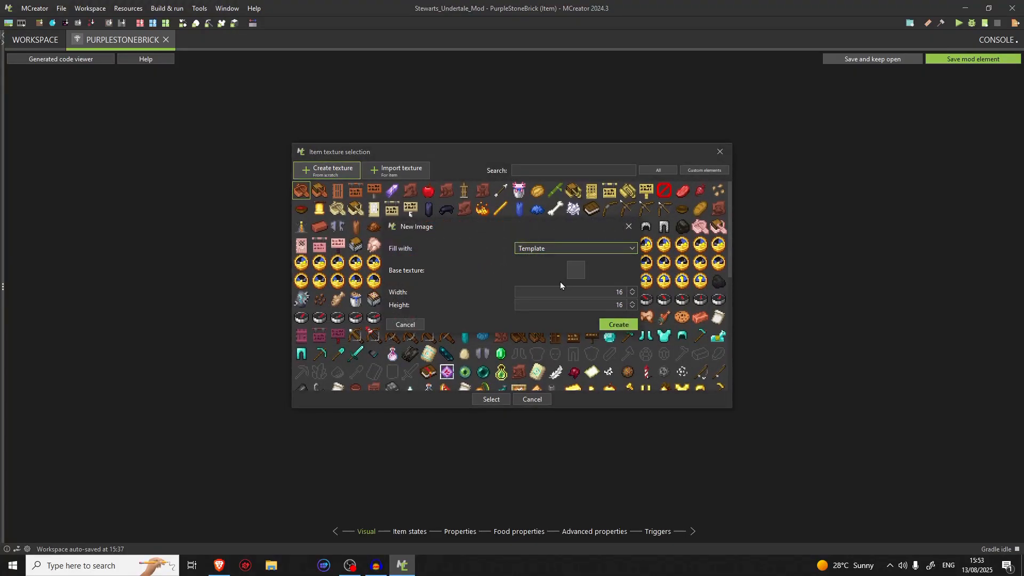
pyautogui.click(577, 270)
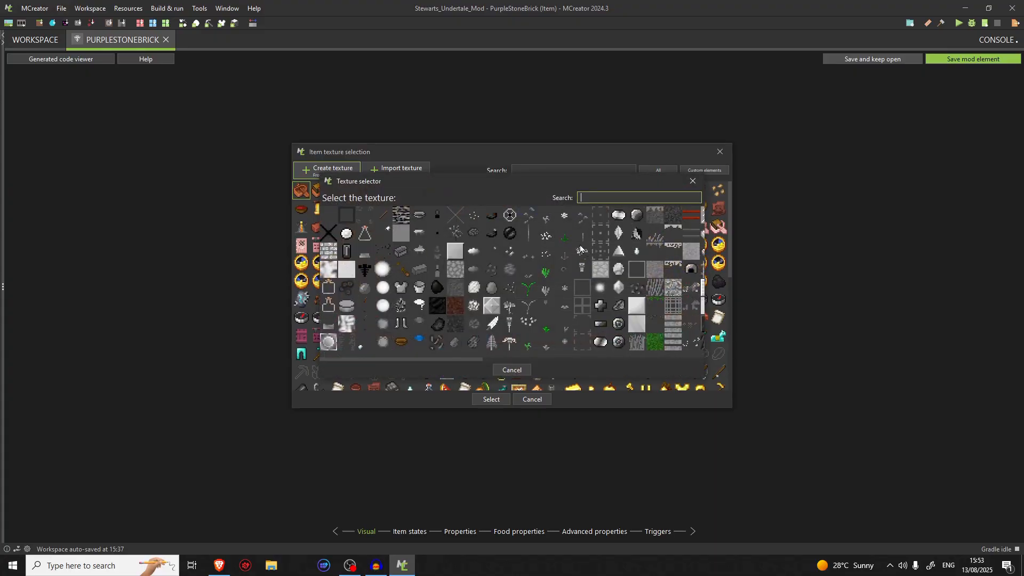
pyautogui.write('br')
pyautogui.click(334, 229)
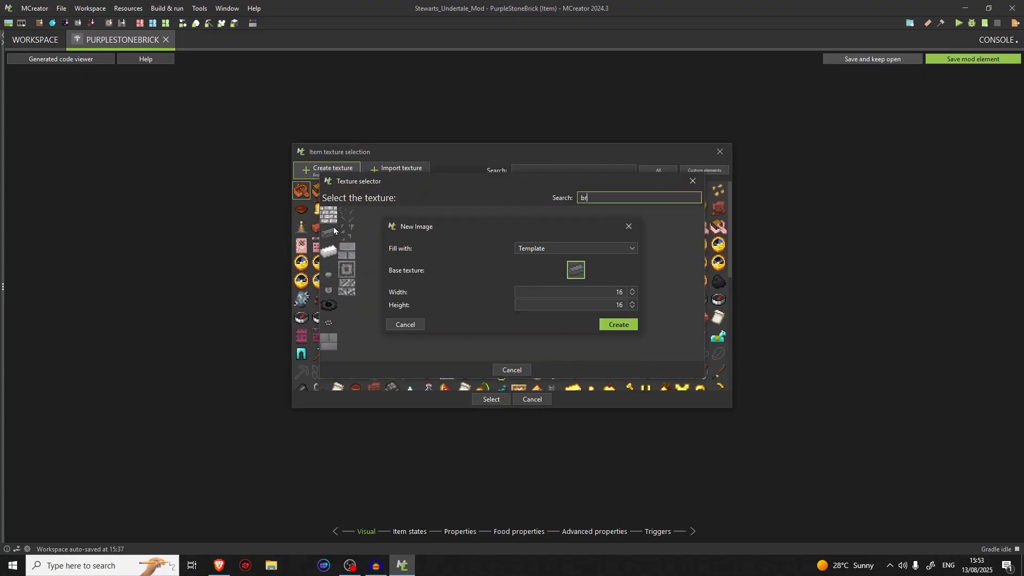
pyautogui.click(612, 325)
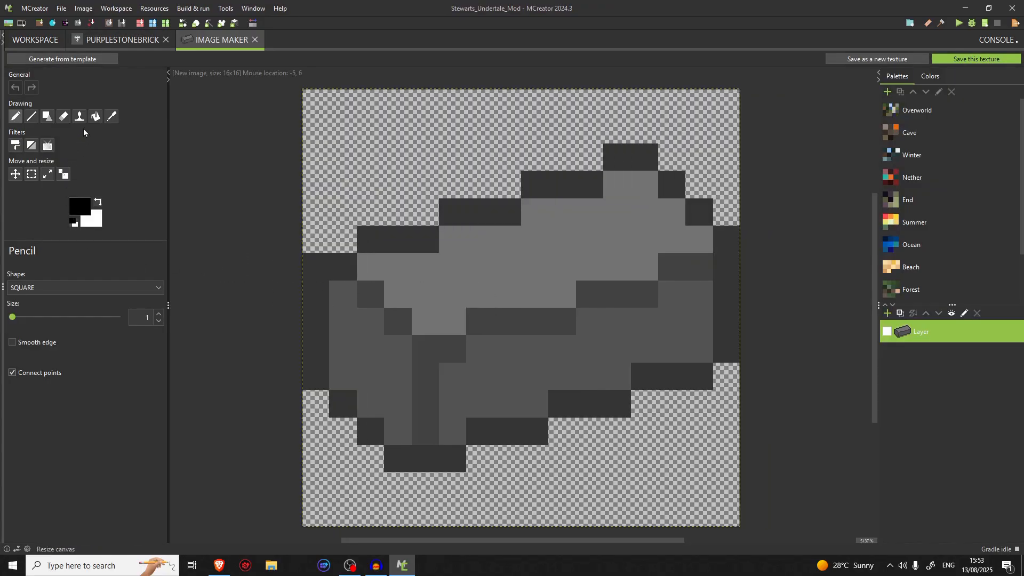
# Colorize the brick layer with the purple #990099, locking saturation and brightness
pyautogui.click(95, 116)
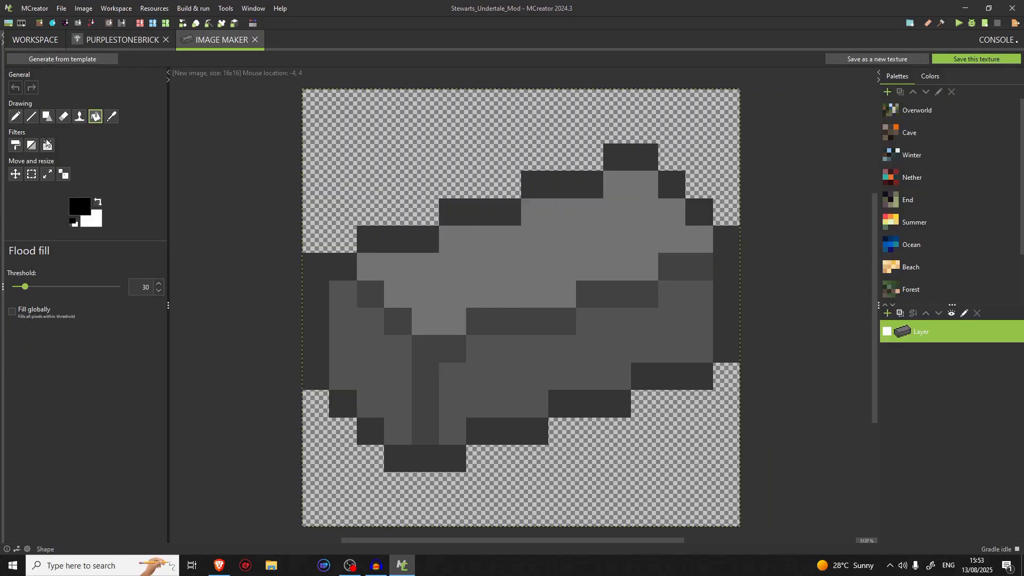
pyautogui.click(15, 146)
pyautogui.click(435, 302)
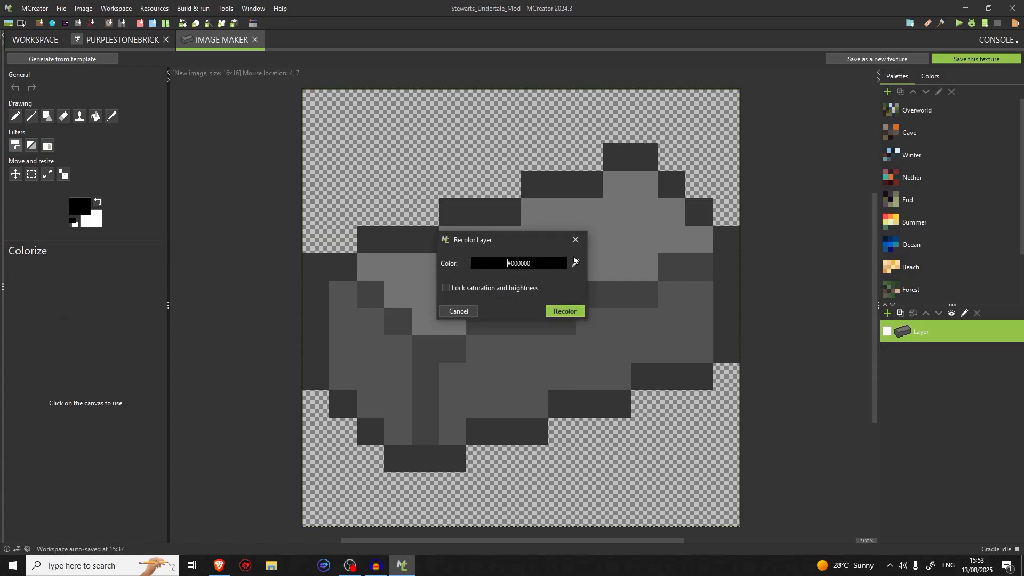
pyautogui.click(575, 264)
pyautogui.click(513, 254)
pyautogui.click(477, 268)
pyautogui.click(469, 271)
pyautogui.doubleClick(468, 271)
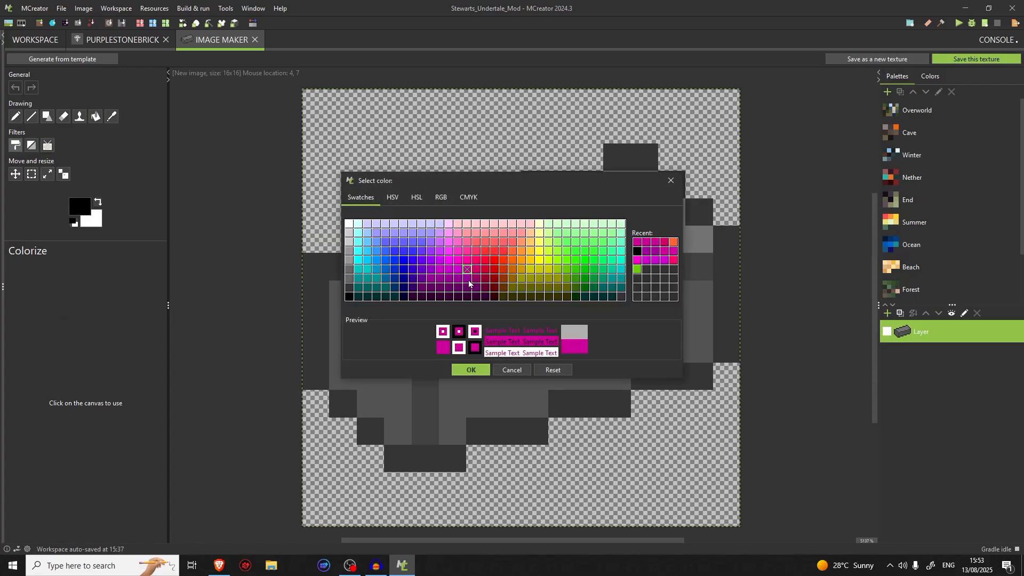
pyautogui.doubleClick(469, 280)
pyautogui.click(476, 279)
pyautogui.click(468, 281)
pyautogui.click(471, 369)
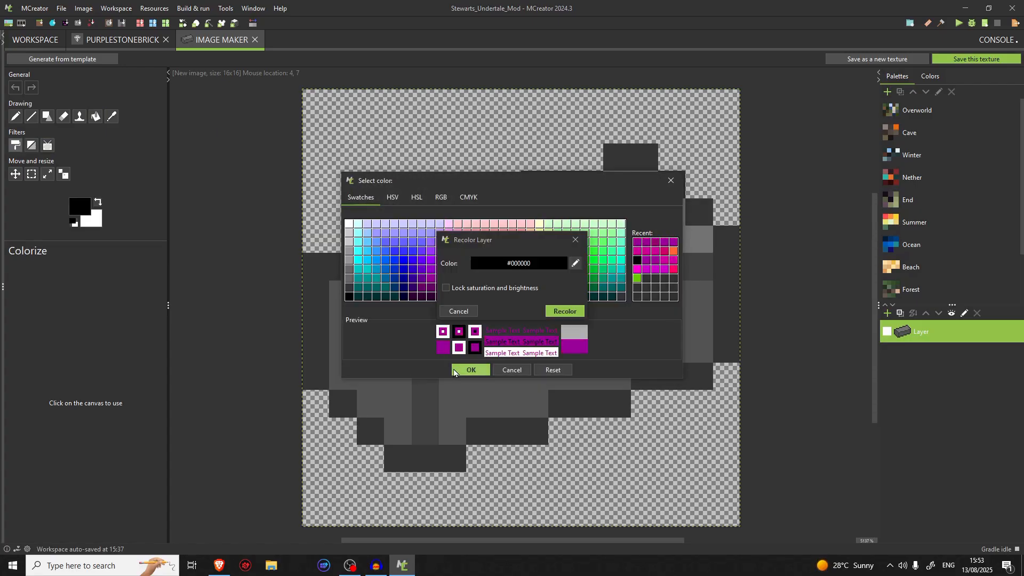
pyautogui.click(558, 314)
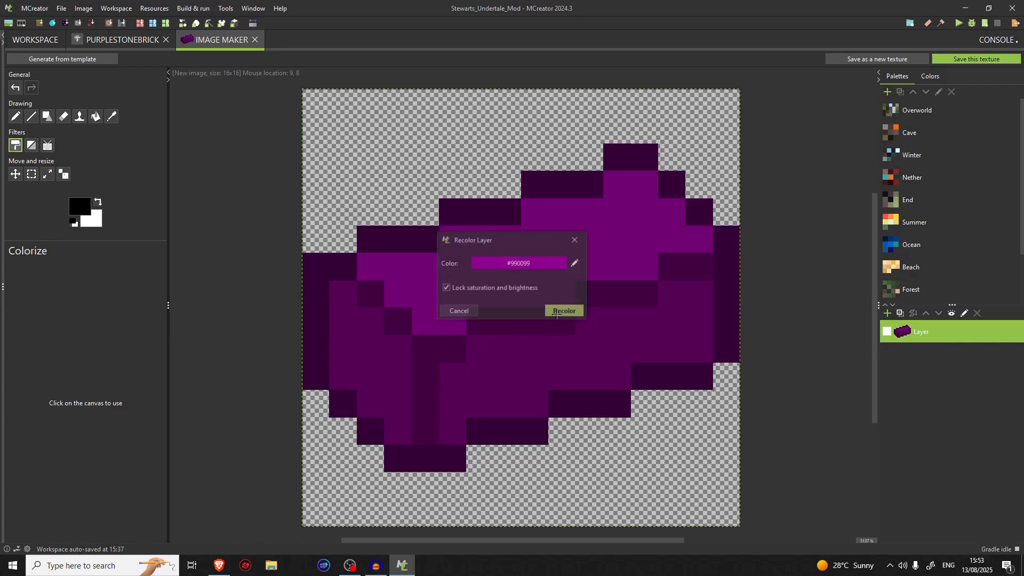
# Try applying noise with increased hue variation to the purple brick layer, and undo it
pyautogui.click(47, 146)
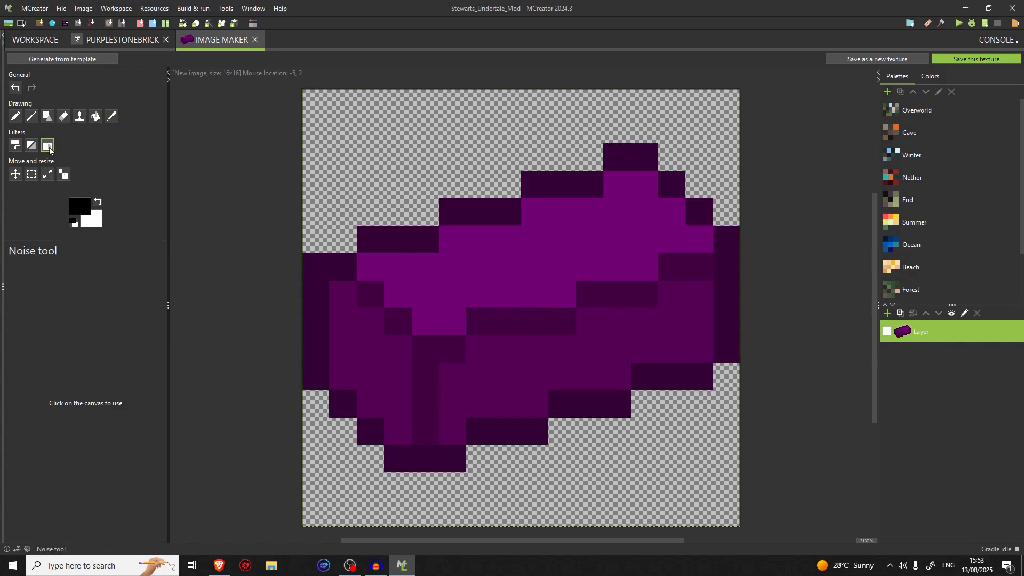
pyautogui.click(435, 372)
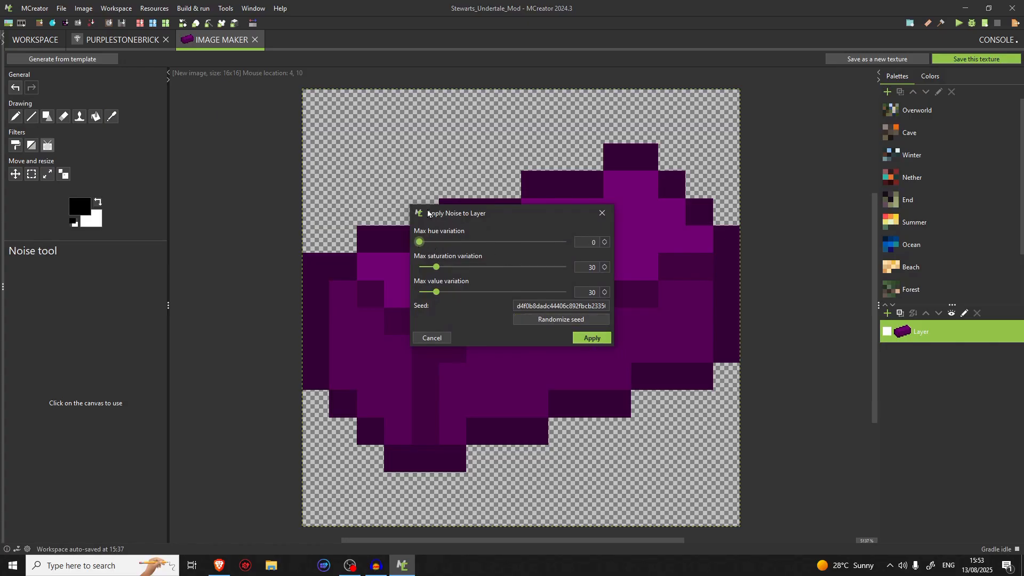
pyautogui.moveTo(423, 250); pyautogui.dragTo(436, 250)
pyautogui.doubleClick(593, 243)
pyautogui.click(605, 270)
pyautogui.moveTo(436, 266); pyautogui.dragTo(407, 291)
pyautogui.doubleClick(595, 243)
pyautogui.click(585, 335)
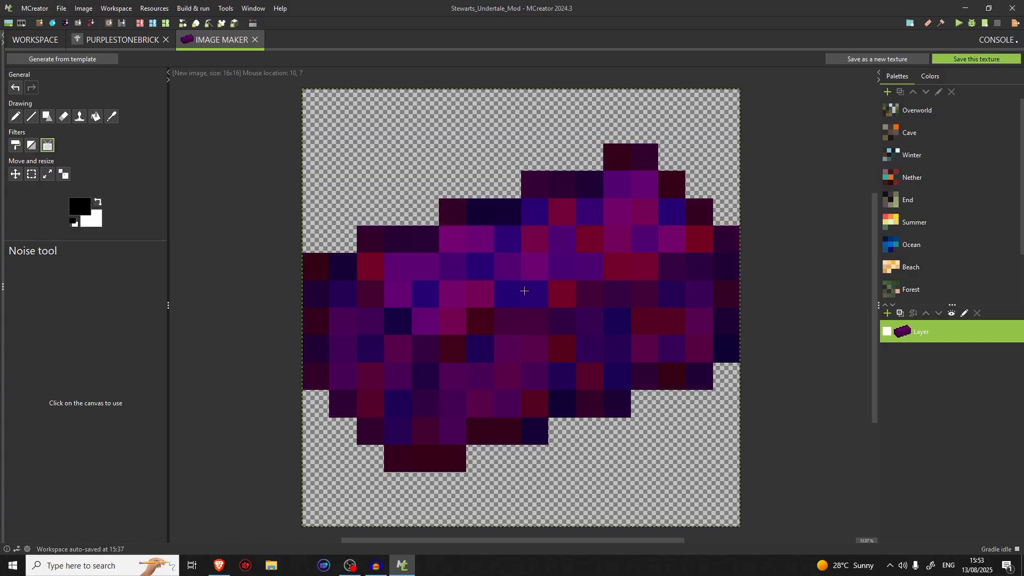
pyautogui.hotkey('ctrl', 'z')
# Try subtler noise on the purple brick layer with adjusted value, saturation and hue variation
pyautogui.click(486, 368)
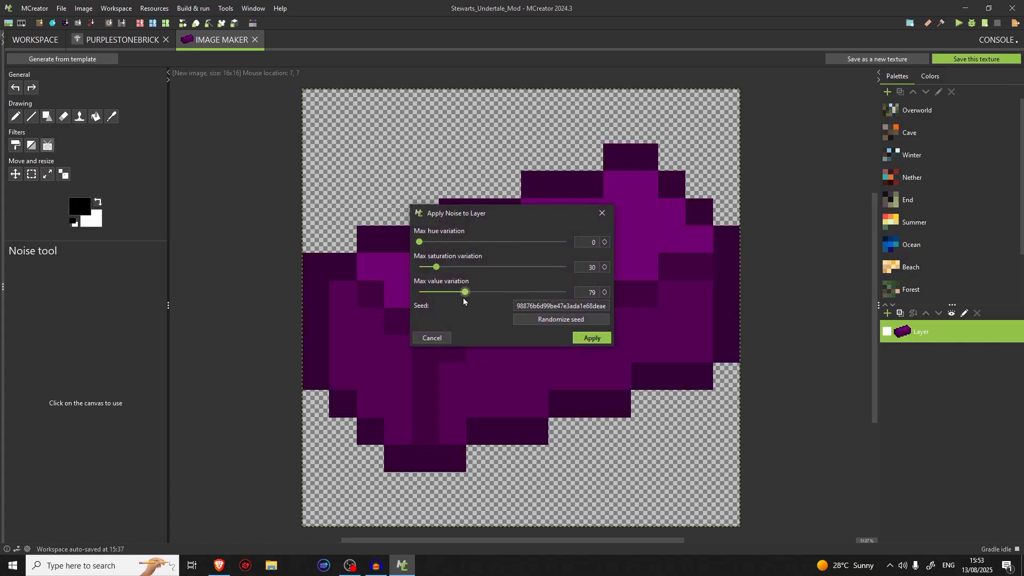
pyautogui.moveTo(436, 292); pyautogui.dragTo(381, 299)
pyautogui.click(590, 336)
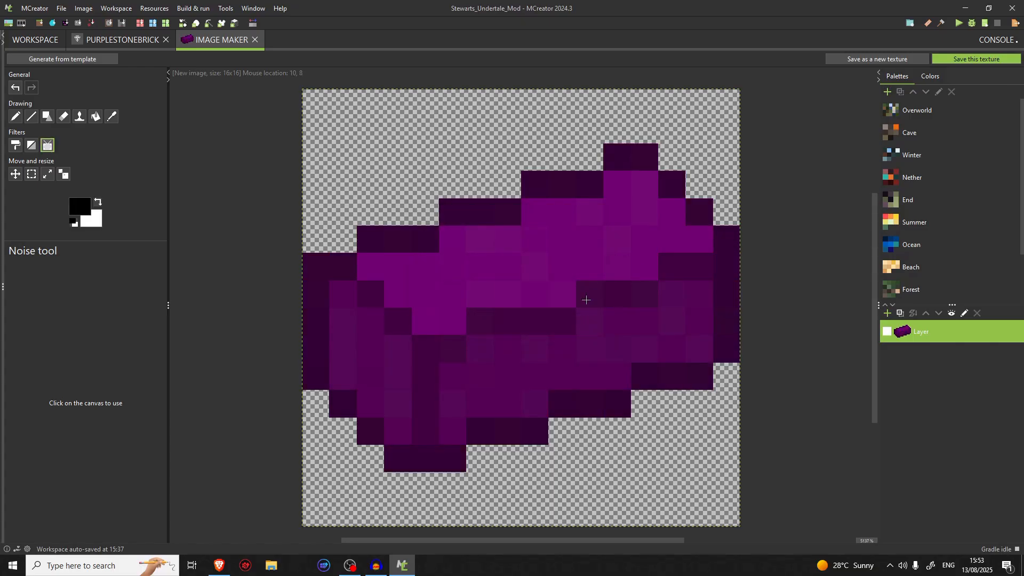
pyautogui.click(551, 334)
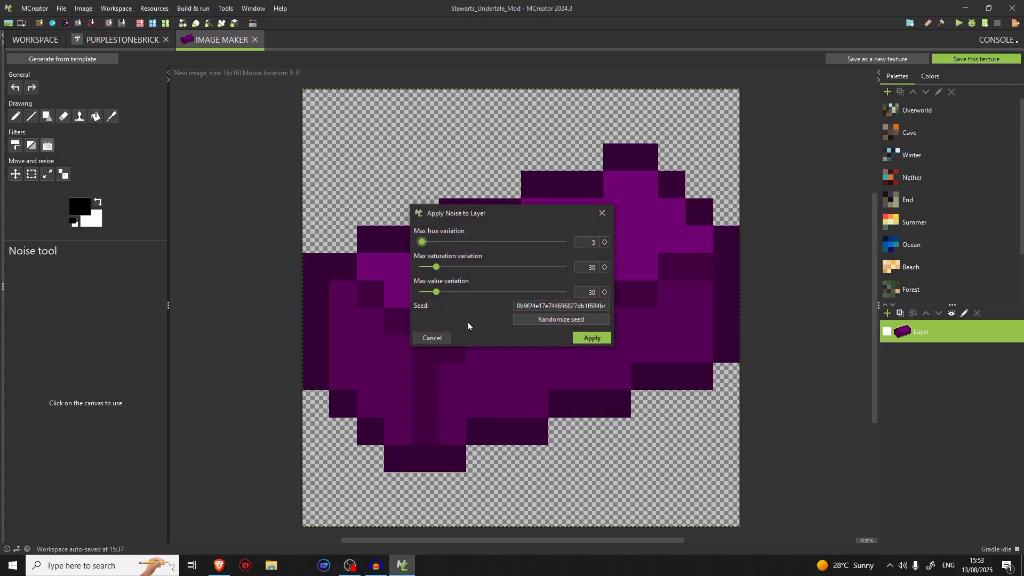
pyautogui.moveTo(436, 267); pyautogui.dragTo(419, 244)
pyautogui.click(596, 339)
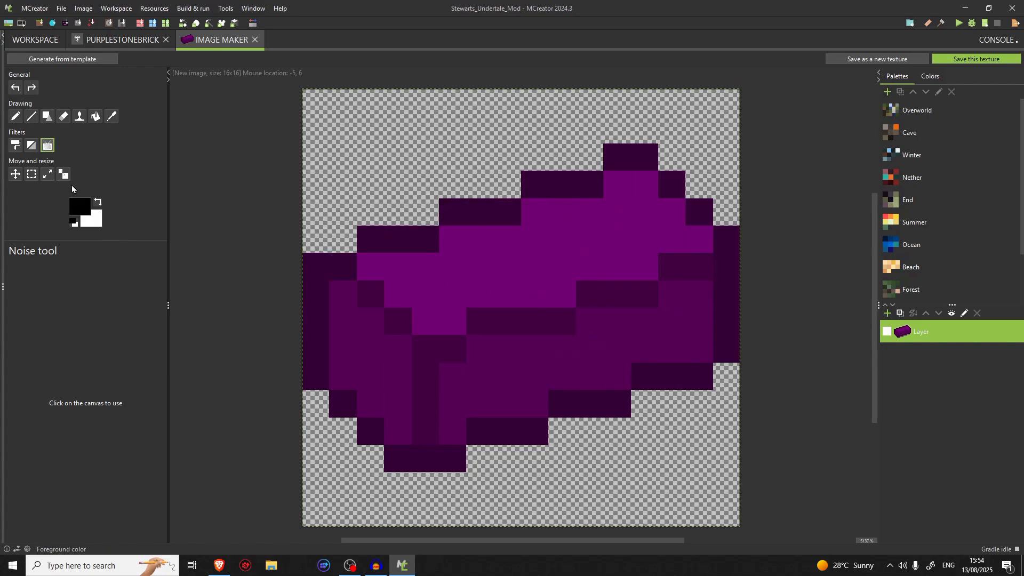
# Try flood-filling the brick's lower part with black and applying noise with a max value variation of 0
pyautogui.click(95, 117)
pyautogui.click(555, 320)
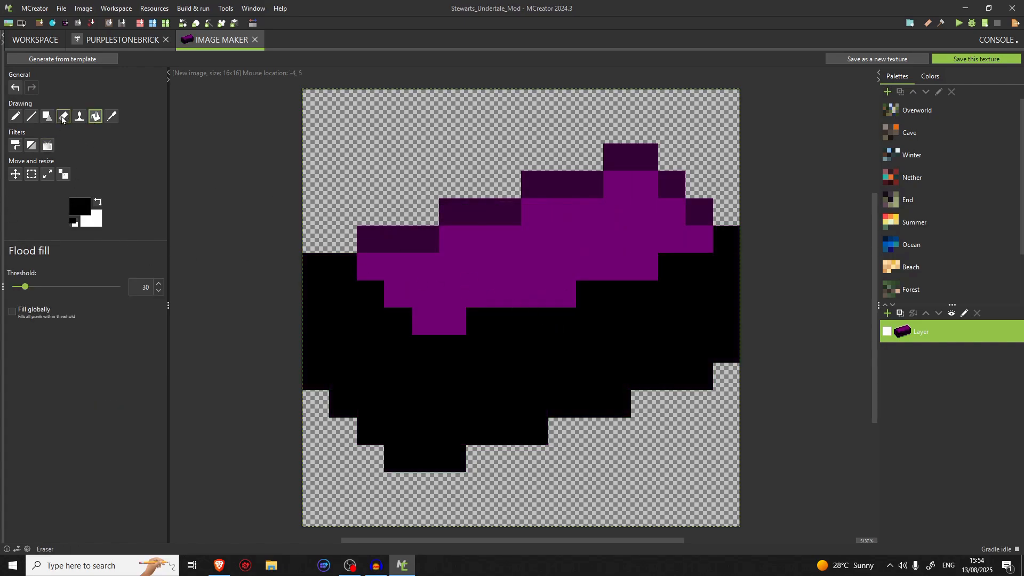
pyautogui.click(48, 145)
pyautogui.click(476, 268)
pyautogui.moveTo(437, 292); pyautogui.dragTo(420, 292)
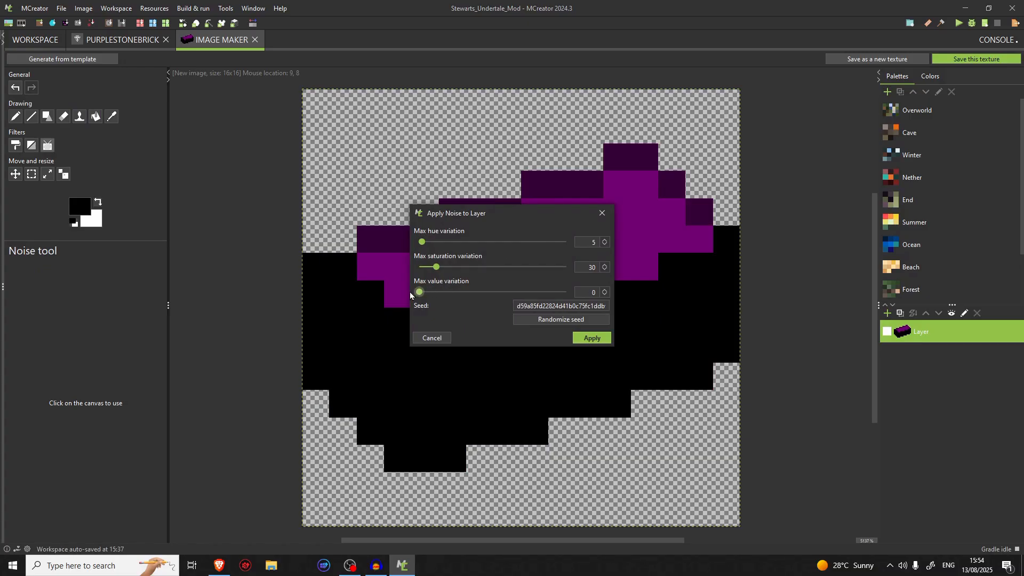
pyautogui.moveTo(422, 242); pyautogui.dragTo(455, 267)
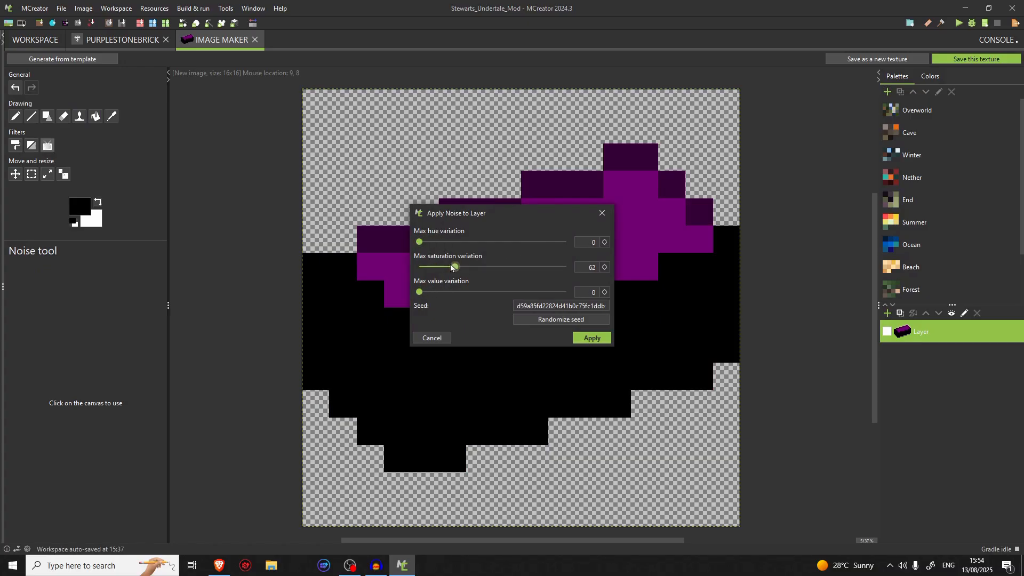
pyautogui.doubleClick(601, 338)
pyautogui.click(604, 218)
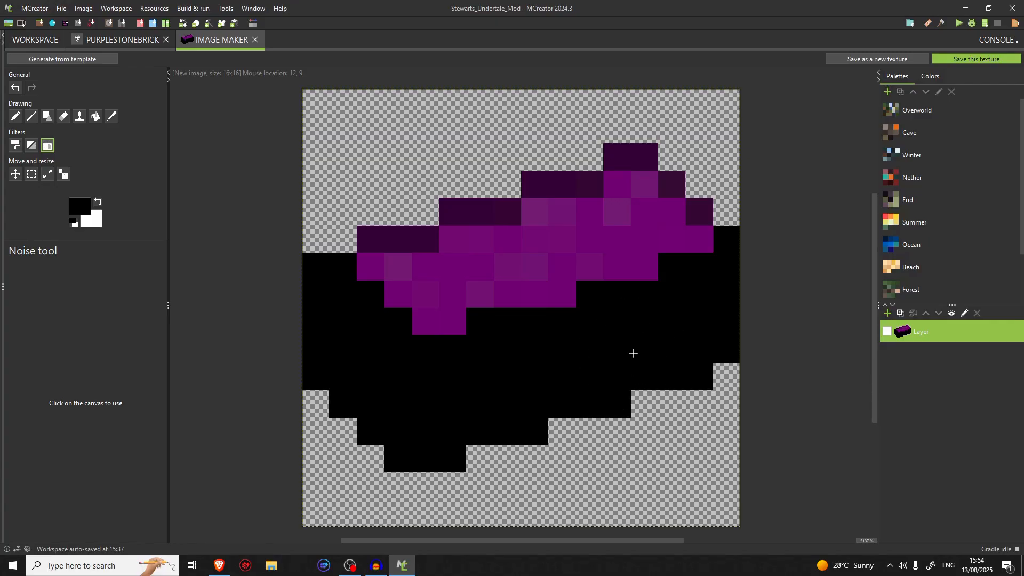
# Try another noise pass on the partly black brick, with 0 value variation and adjusted hue and saturation variation
pyautogui.click(633, 353)
pyautogui.moveTo(443, 292); pyautogui.dragTo(419, 292)
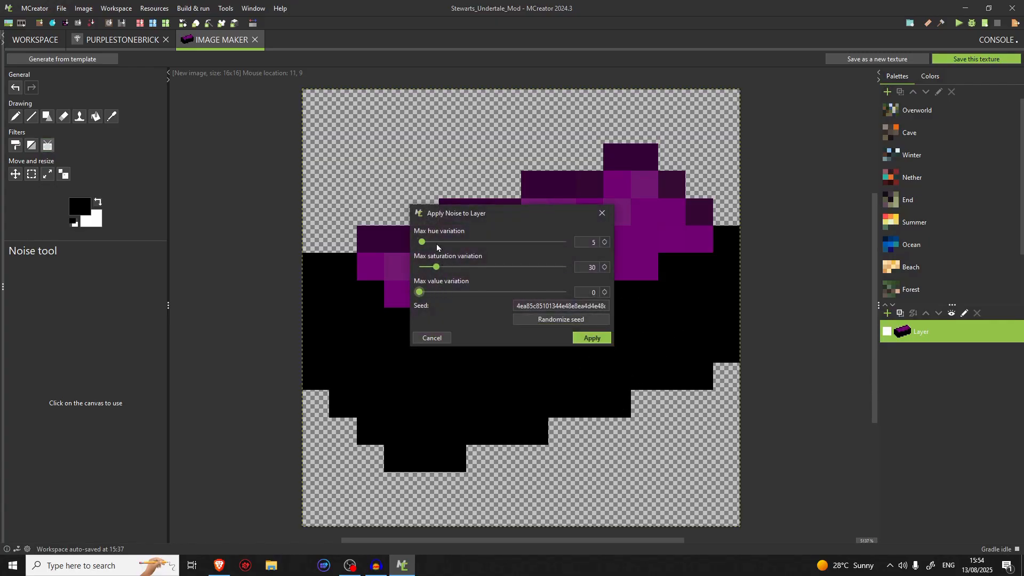
pyautogui.moveTo(422, 241); pyautogui.dragTo(515, 267)
pyautogui.click(601, 337)
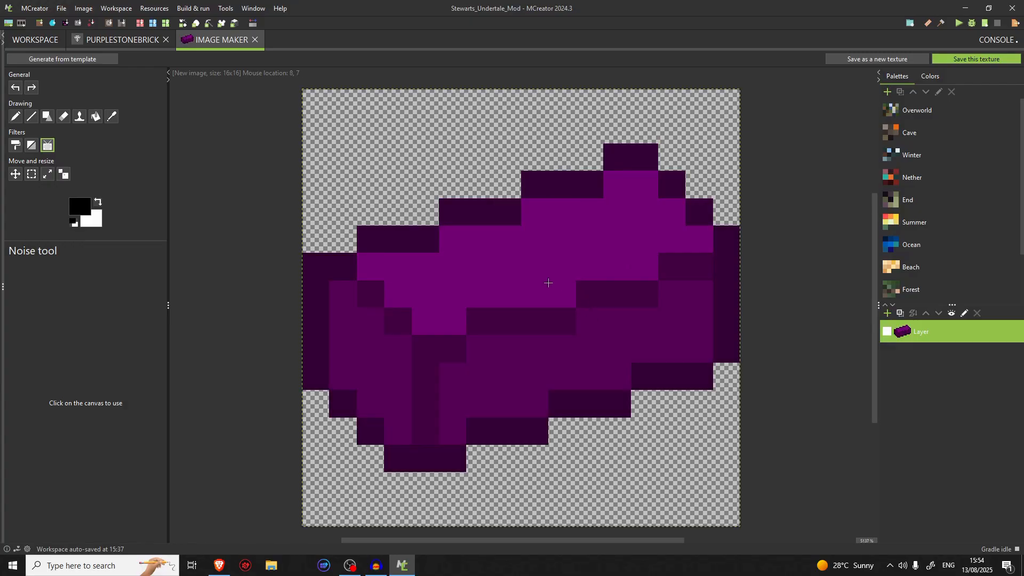
# Try applying noise with increased saturation variation to the purple brick layer, and undo it
pyautogui.click(548, 283)
pyautogui.moveTo(422, 241); pyautogui.dragTo(609, 267)
pyautogui.click(596, 336)
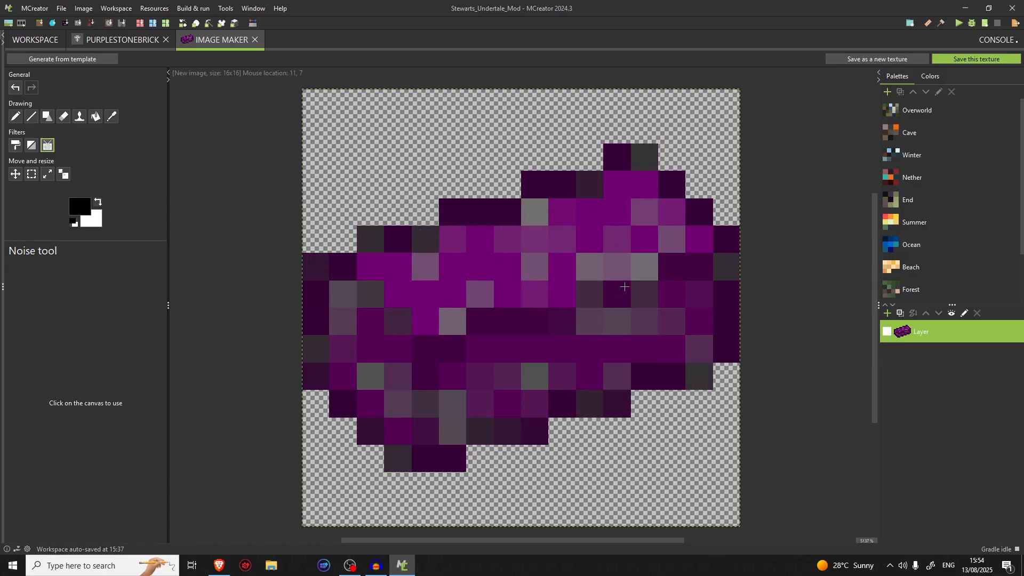
pyautogui.hotkey('ctrl', 'z')
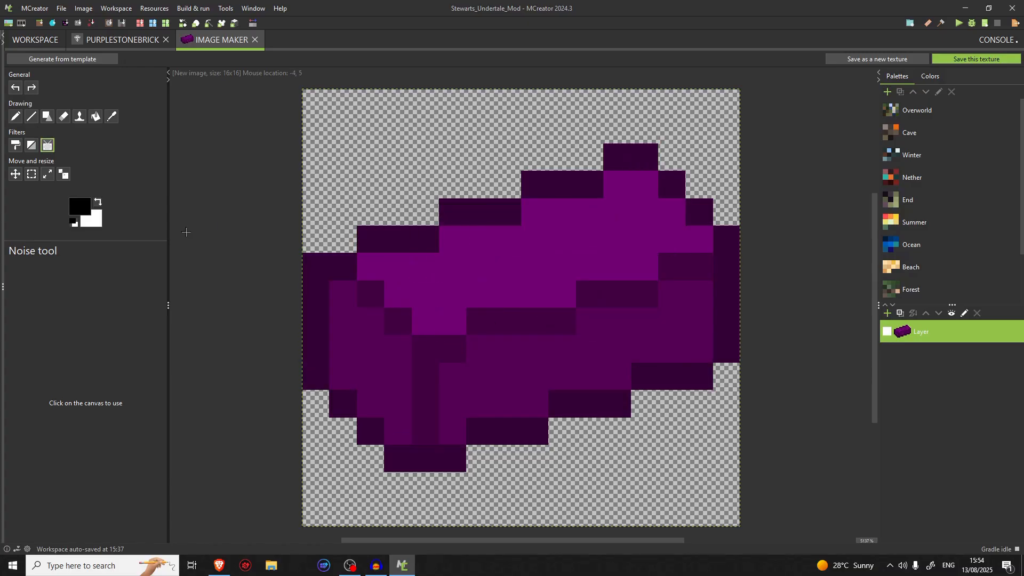
# Try different HSV saturation and value settings for the foreground colour, and settle on black
pyautogui.click(80, 207)
pyautogui.click(424, 202)
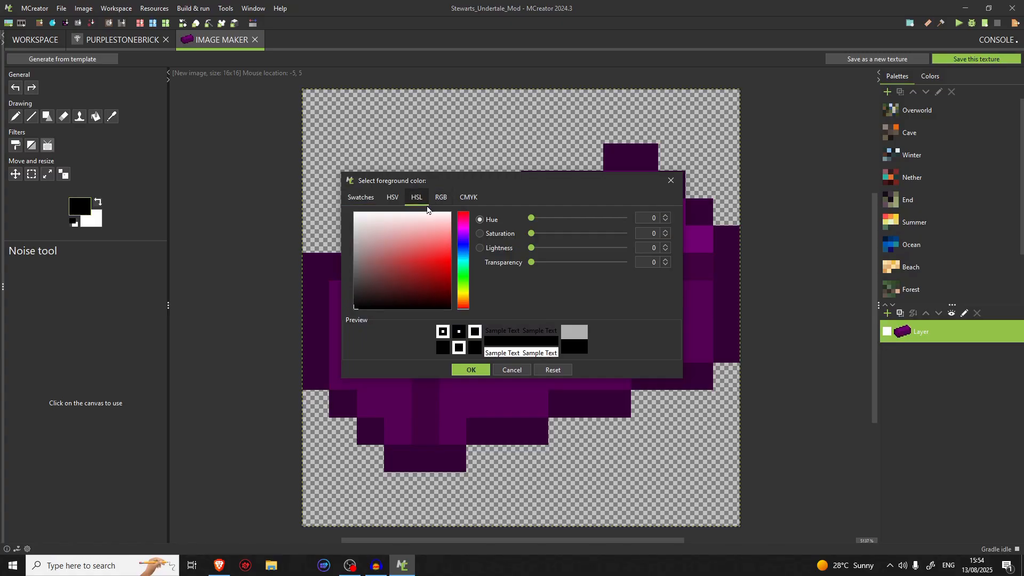
pyautogui.click(444, 201)
pyautogui.click(418, 200)
pyautogui.click(392, 198)
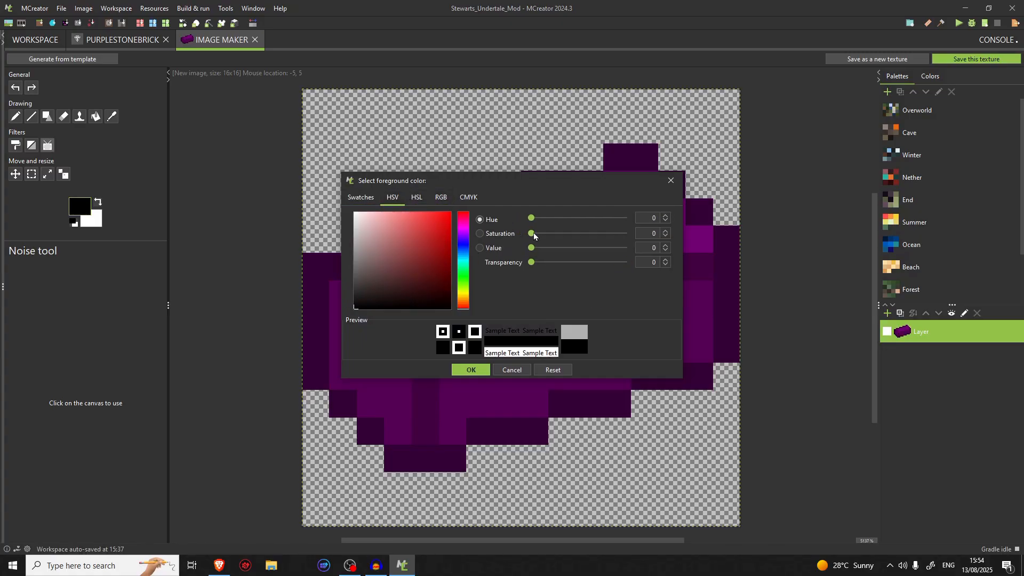
pyautogui.moveTo(534, 235); pyautogui.dragTo(627, 237)
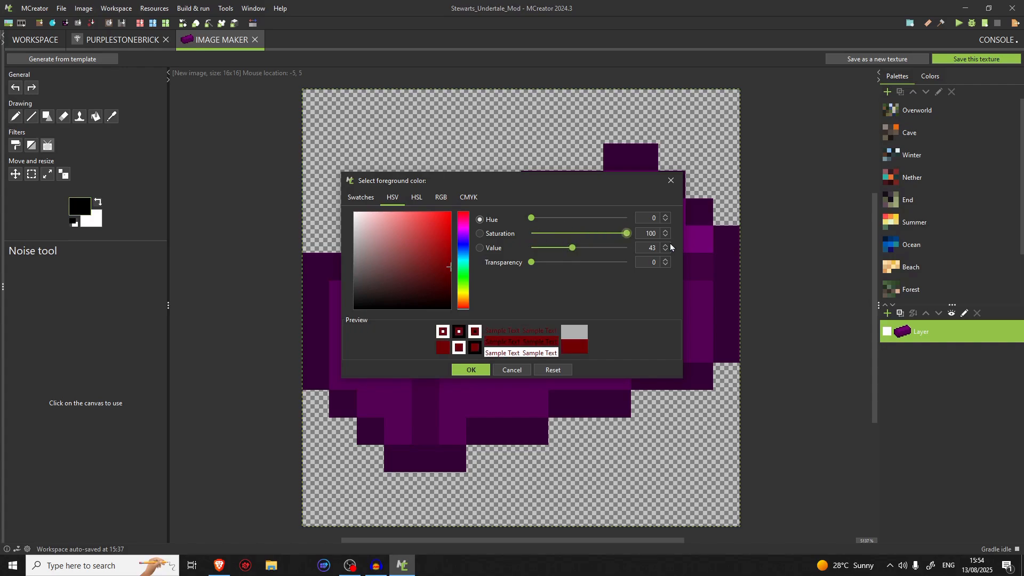
pyautogui.moveTo(536, 234); pyautogui.dragTo(514, 238)
pyautogui.moveTo(615, 239); pyautogui.dragTo(692, 264)
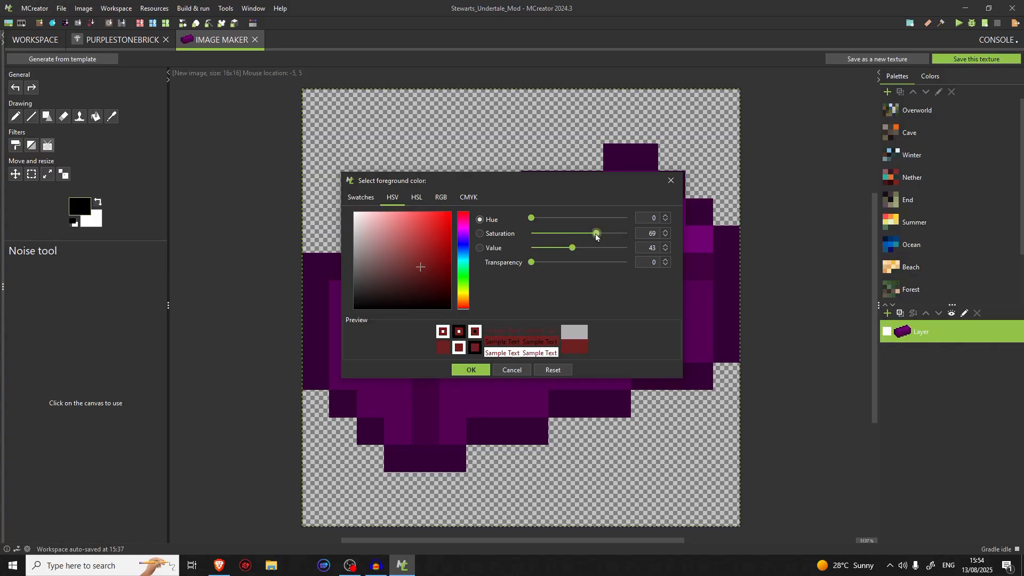
pyautogui.moveTo(627, 233); pyautogui.dragTo(506, 240)
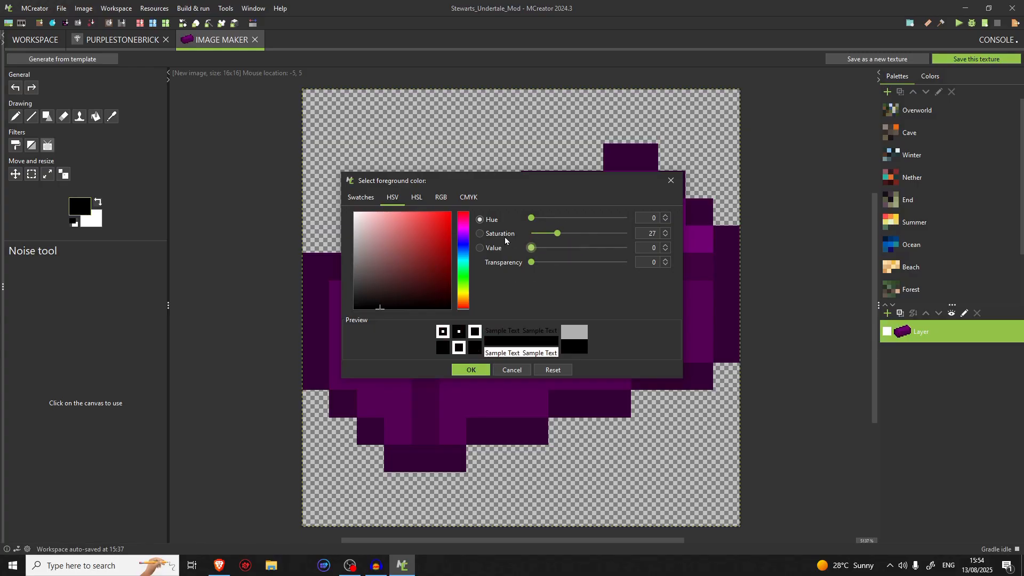
pyautogui.moveTo(567, 234); pyautogui.dragTo(552, 250)
pyautogui.click(469, 370)
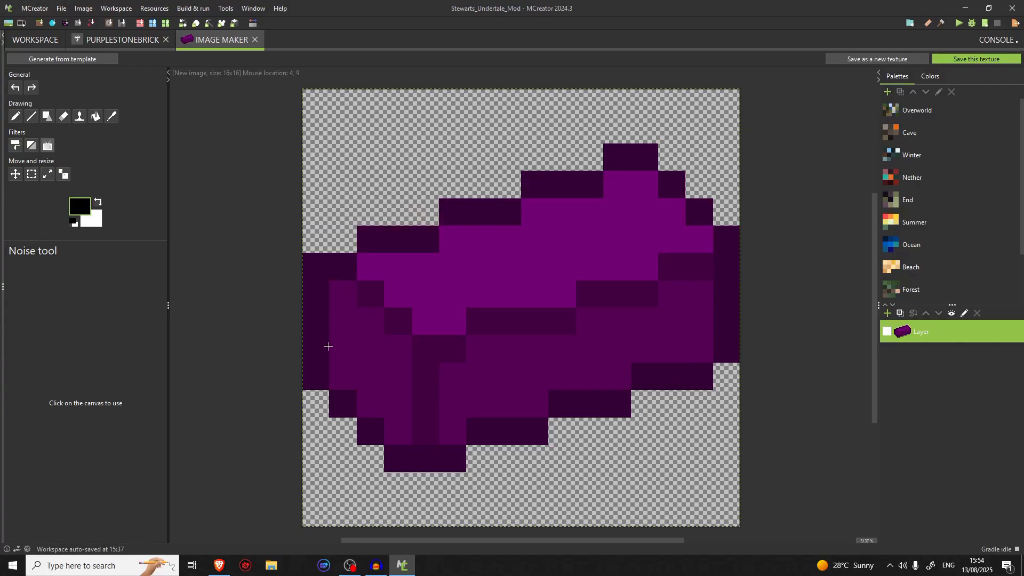
# Try applying noise with strongly increased value variation and 0 hue and saturation variation to the brick layer, and undo it
pyautogui.click(49, 151)
pyautogui.click(480, 293)
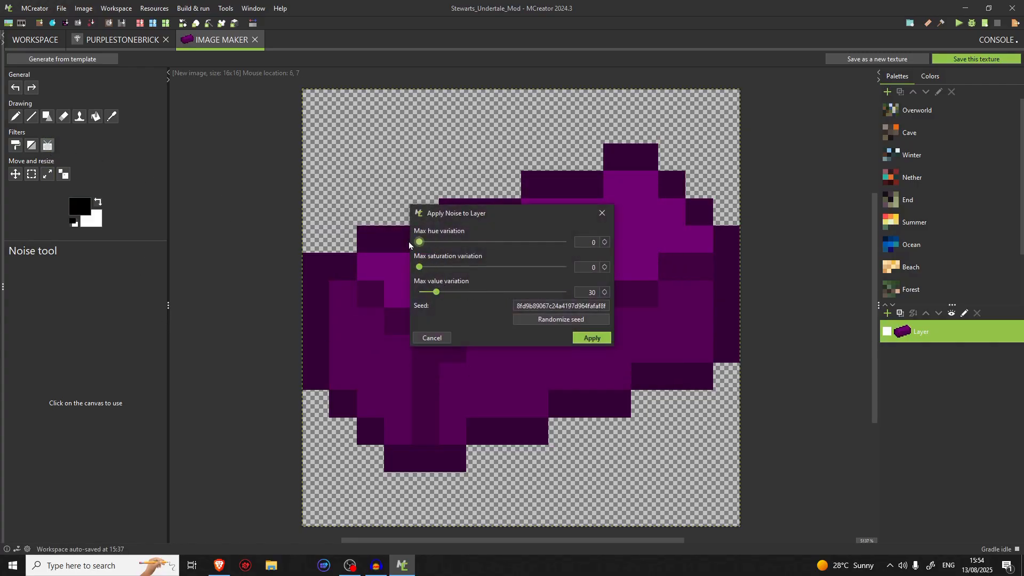
pyautogui.moveTo(437, 292); pyautogui.dragTo(500, 292)
pyautogui.click(592, 338)
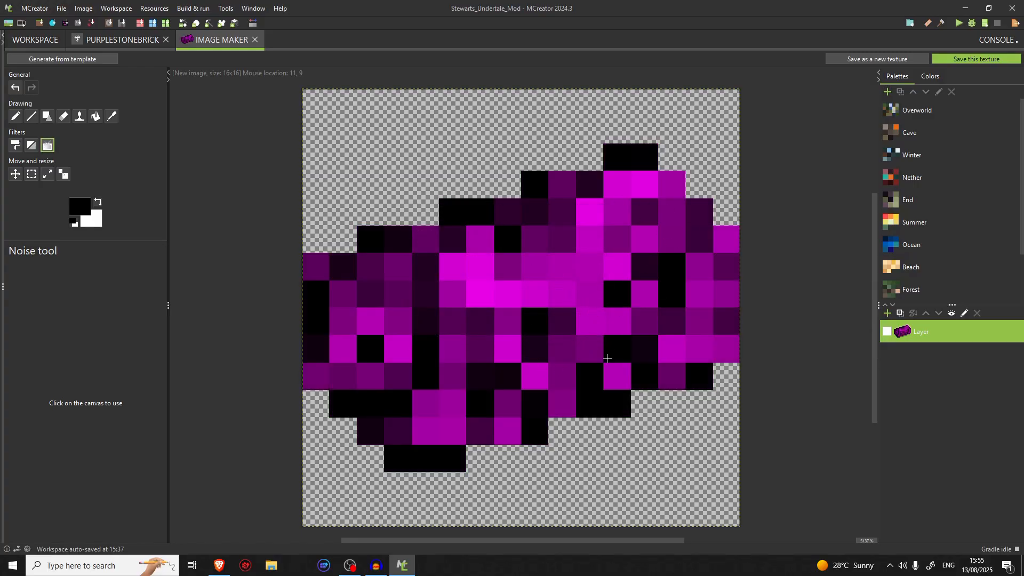
pyautogui.hotkey('ctrl', 'z')
# Try applying noise with a max hue variation of 5 and saturation and value variations of 30, and undo it
pyautogui.click(566, 327)
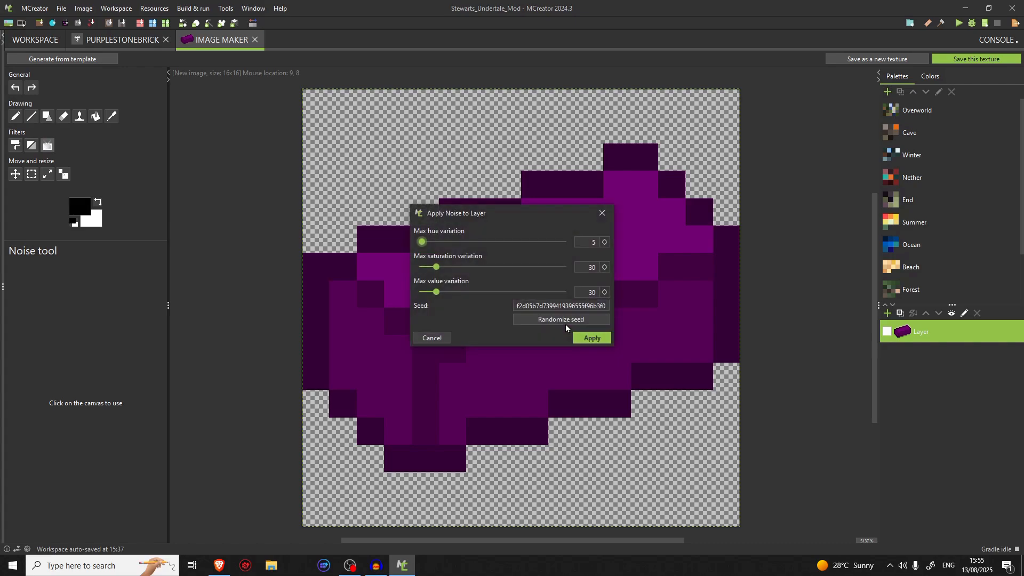
pyautogui.click(584, 335)
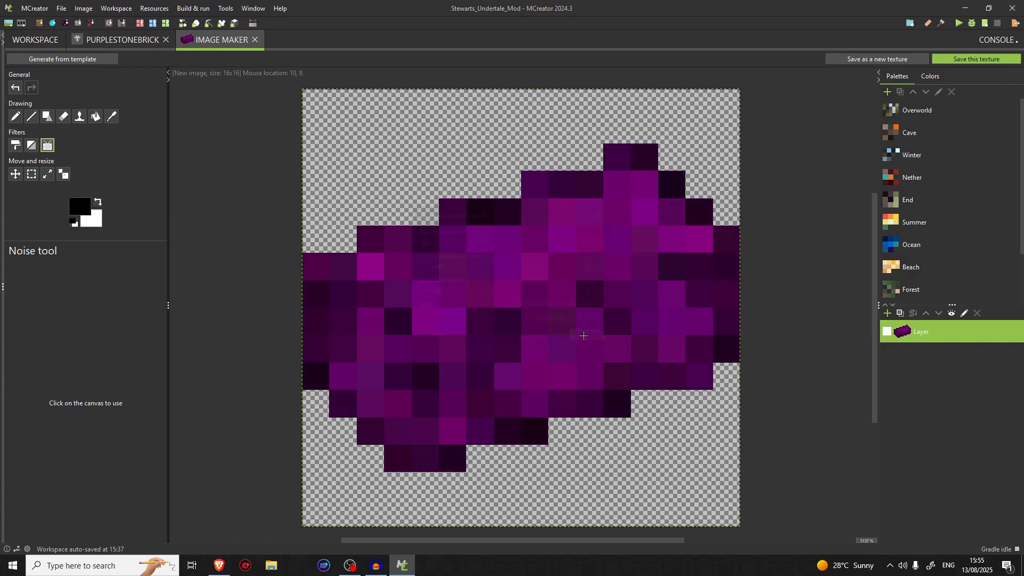
pyautogui.hotkey('ctrl', 'z')
# Try applying noise with a max hue variation of 0 and saturation and value variations of 5, and undo it
pyautogui.click(561, 278)
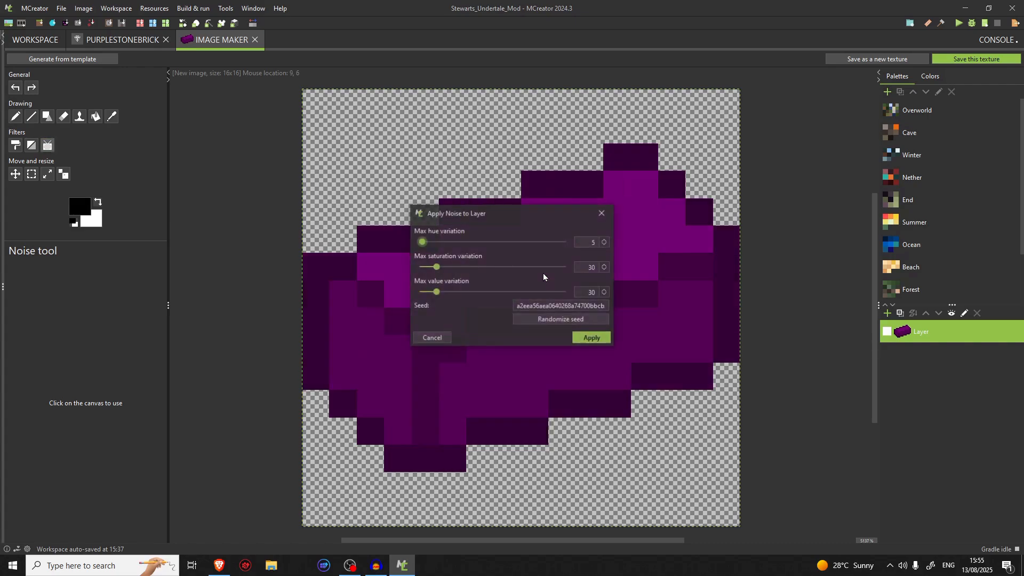
pyautogui.moveTo(423, 242); pyautogui.dragTo(426, 295)
pyautogui.click(604, 290)
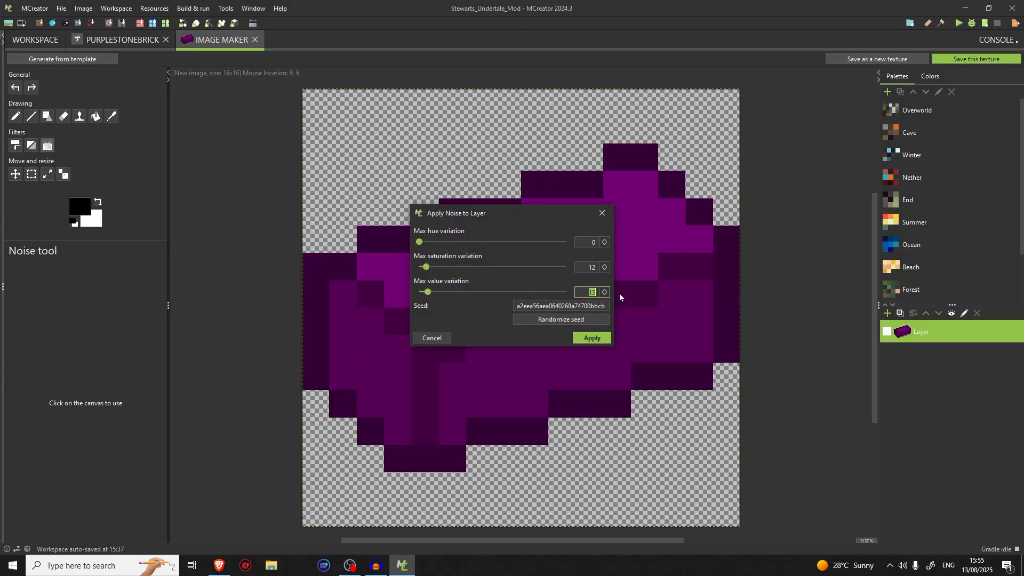
pyautogui.write('5')
pyautogui.click(590, 269)
pyautogui.write('5')
pyautogui.click(588, 241)
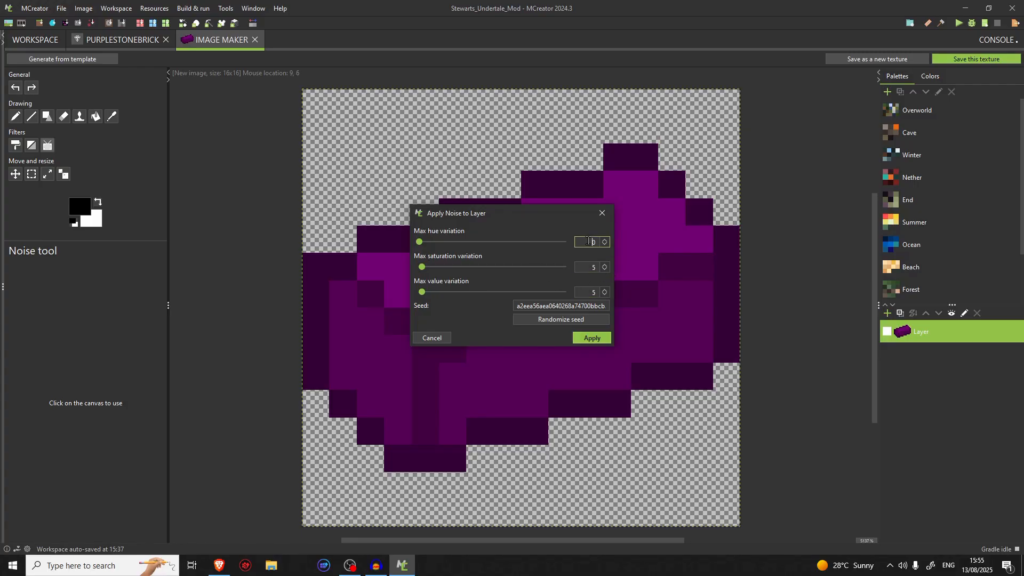
pyautogui.click(593, 338)
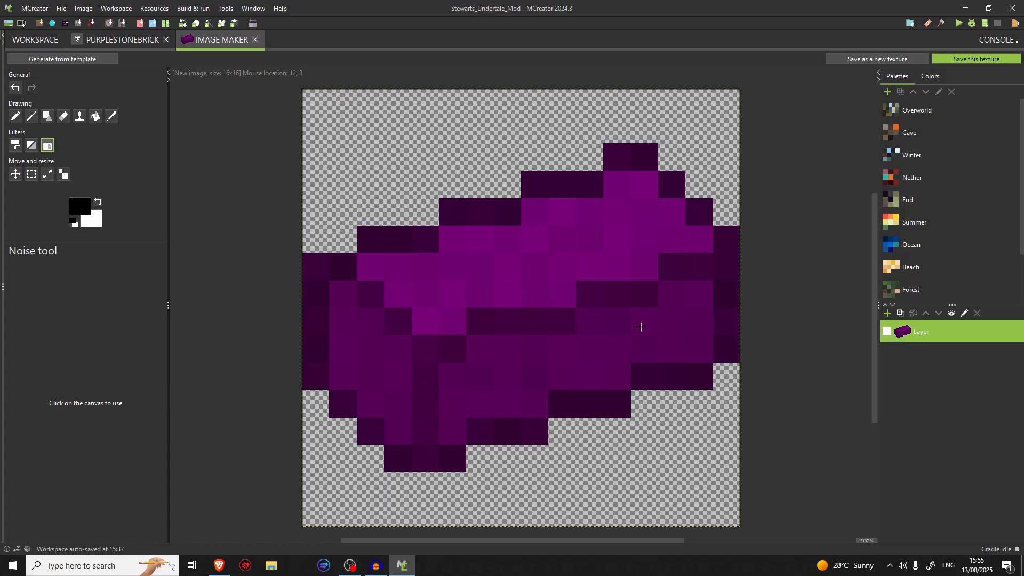
pyautogui.hotkey('ctrl', 'z')
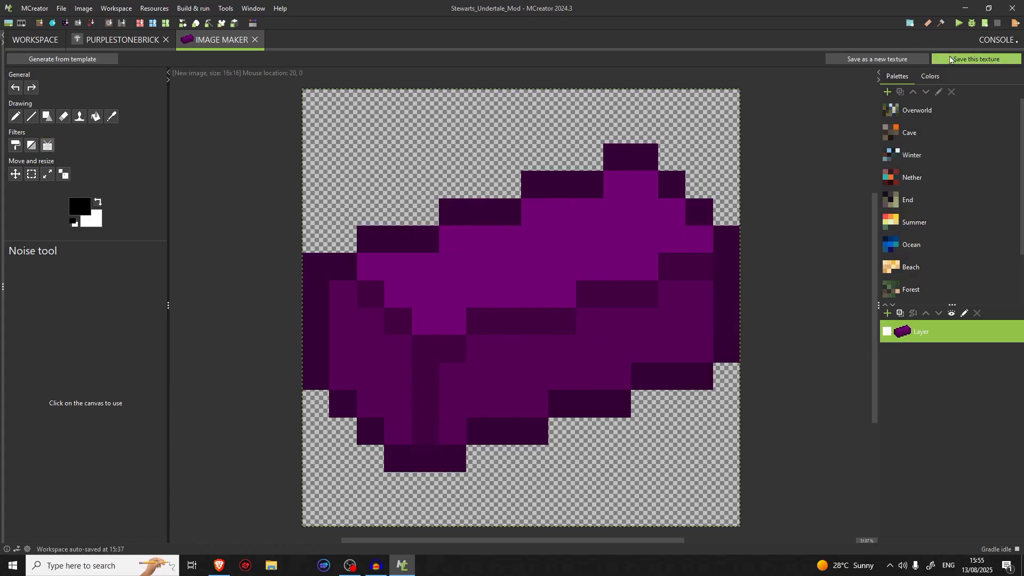
# Save the brick image as an Item texture named purple_stone_brick
pyautogui.click(950, 60)
pyautogui.click(528, 277)
pyautogui.click(525, 299)
pyautogui.click(526, 260)
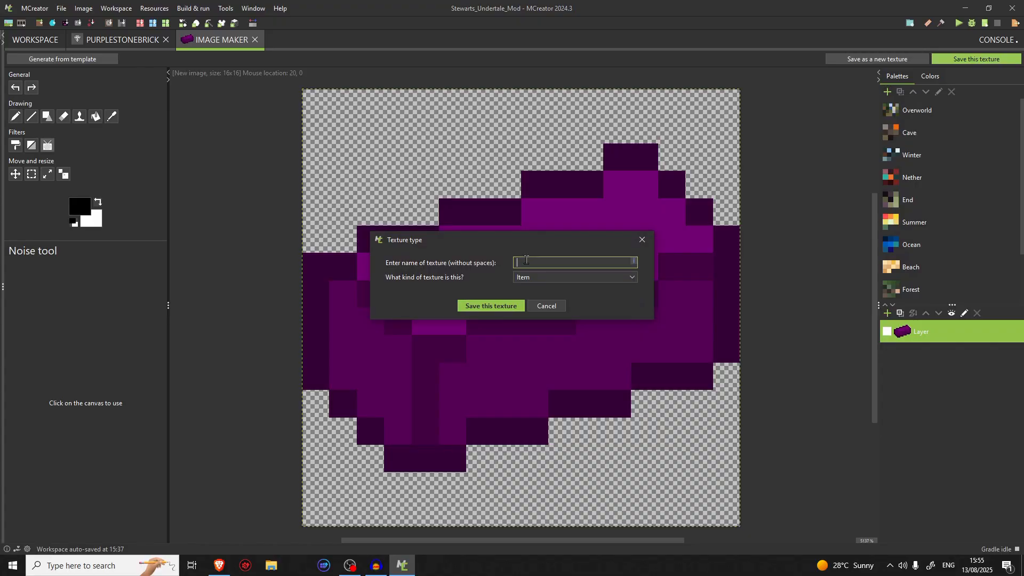
pyautogui.write('purple_stone_brc')
pyautogui.press('BackSpace')
pyautogui.write('ick')
pyautogui.press('Return')
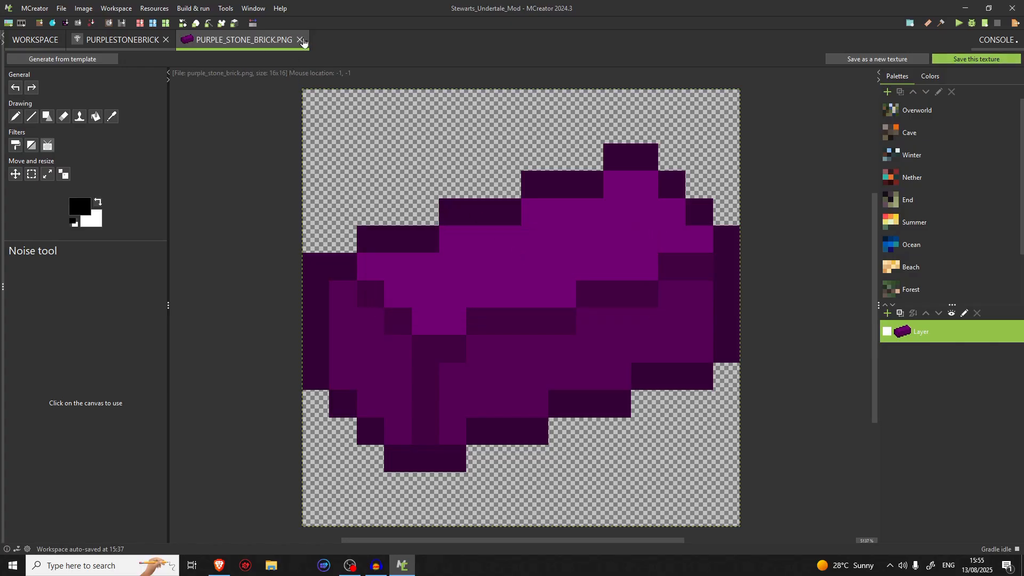
# Close the texture image and assign the new purple brick texture to the PurpleStoneBrick item
pyautogui.click(300, 39)
pyautogui.click(350, 261)
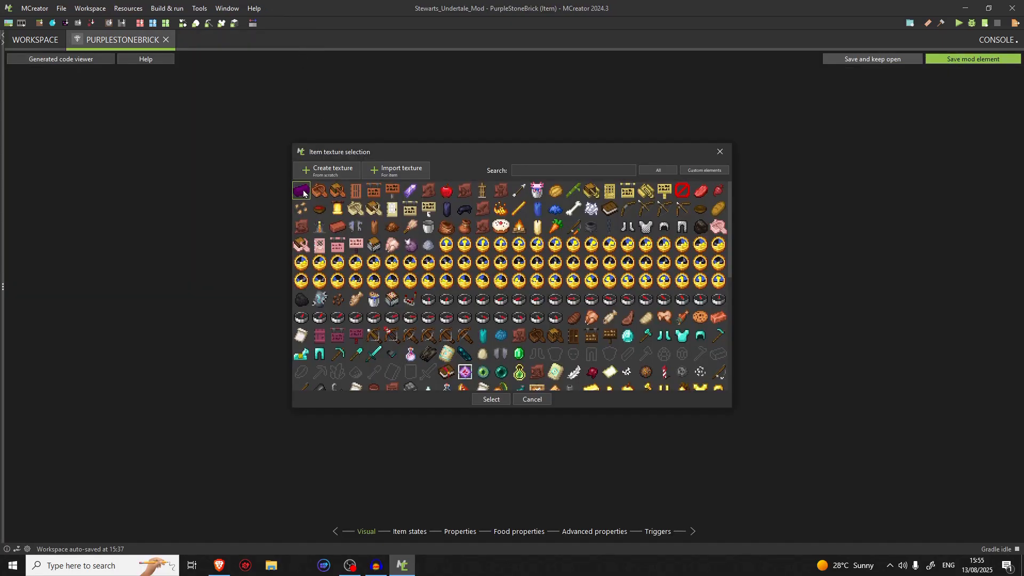
pyautogui.click(478, 400)
# Add the Purple Stone Brick item to the Building Blocks creative inventory tab in its properties
pyautogui.click(415, 531)
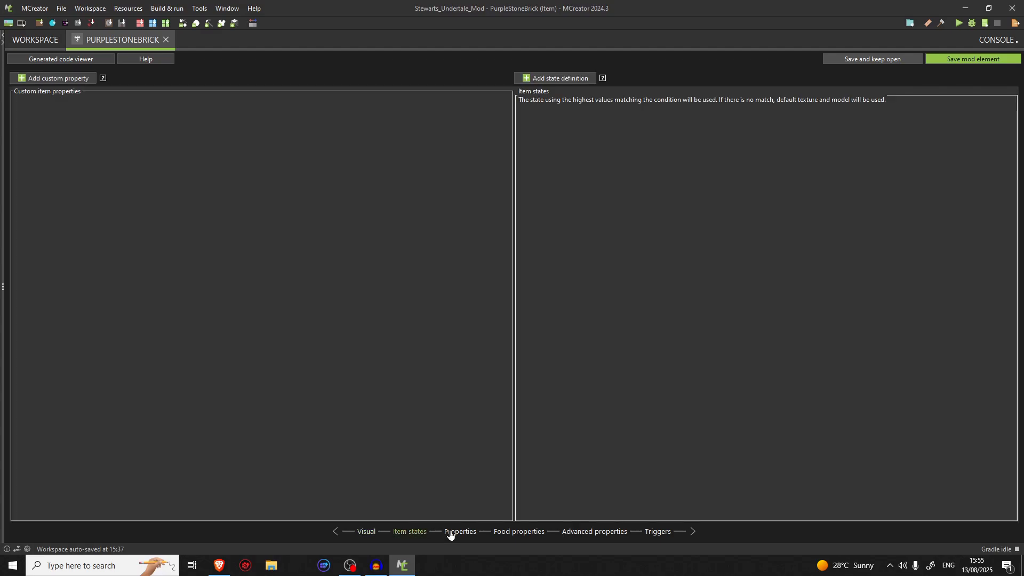
pyautogui.click(459, 531)
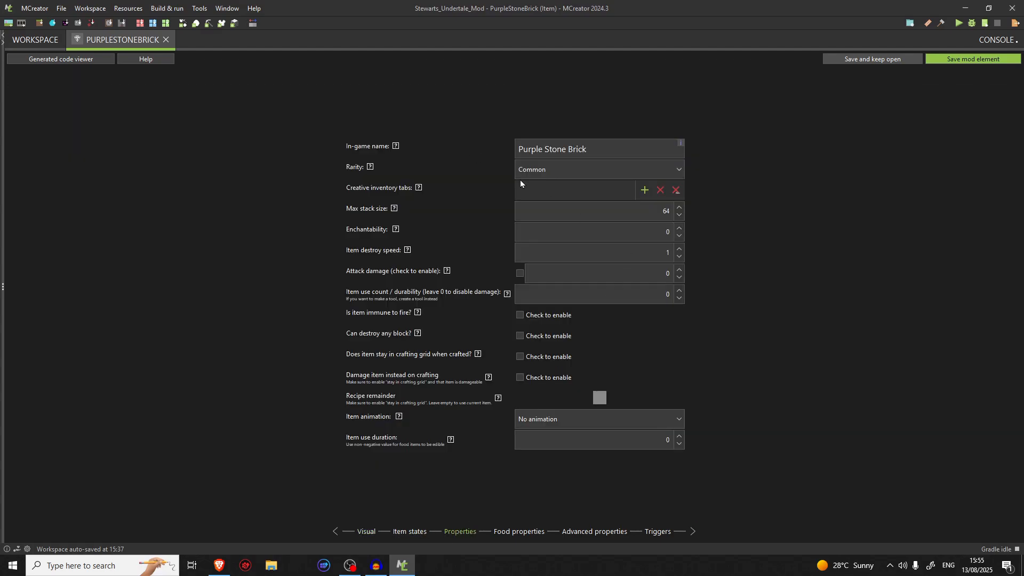
pyautogui.click(644, 190)
pyautogui.click(456, 244)
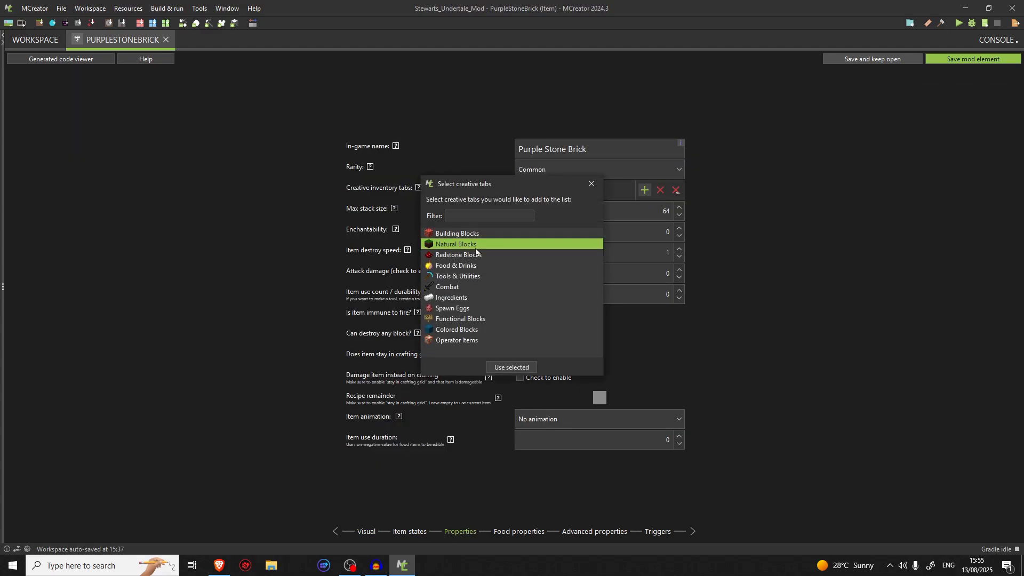
pyautogui.click(457, 233)
pyautogui.click(478, 297)
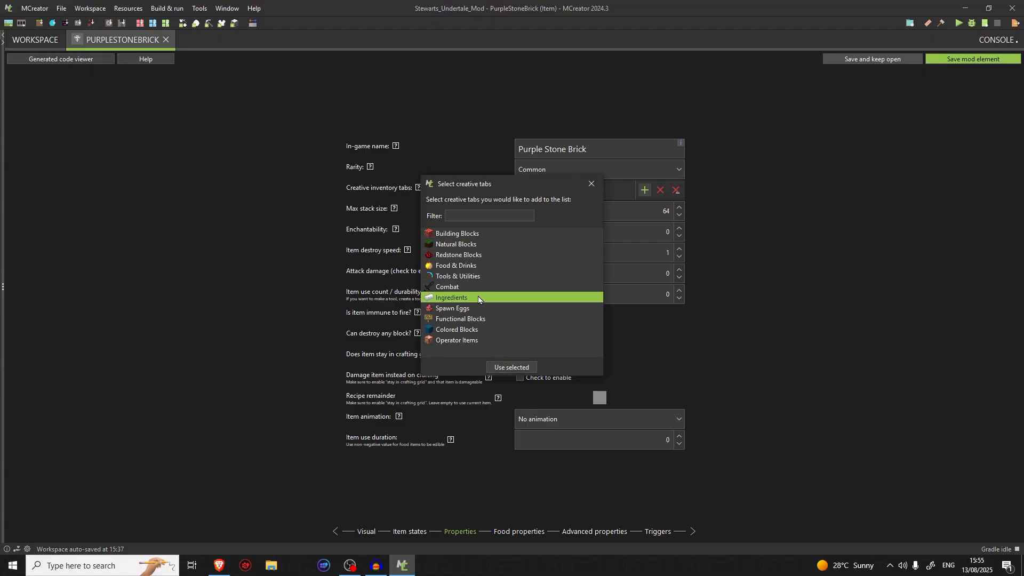
pyautogui.click(492, 233)
pyautogui.click(473, 297)
pyautogui.click(486, 236)
pyautogui.click(504, 368)
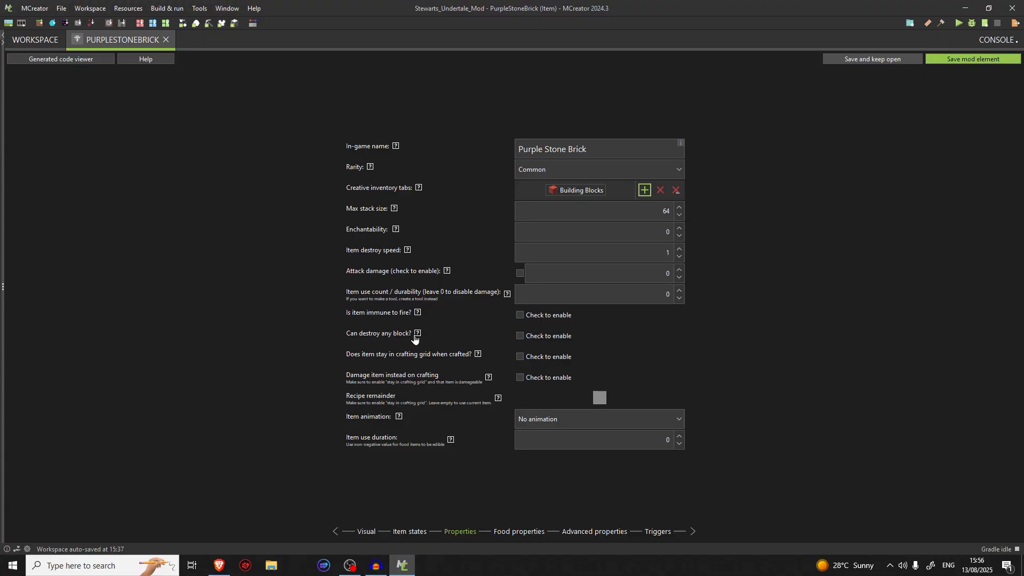
# Read the help for "Can destroy any block?" and review the item's general, food and advanced properties
pyautogui.moveTo(421, 337)
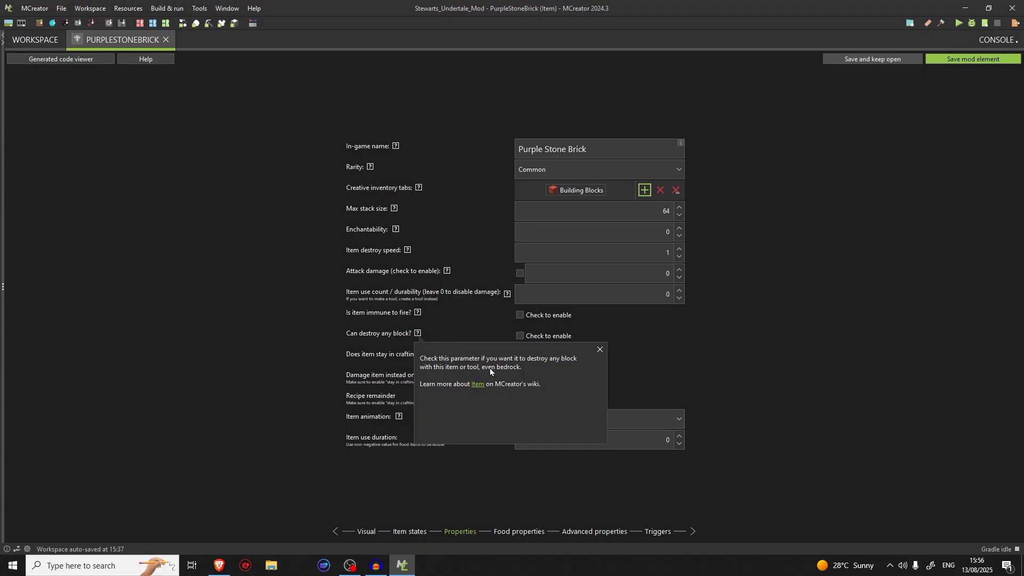
pyautogui.click(418, 334)
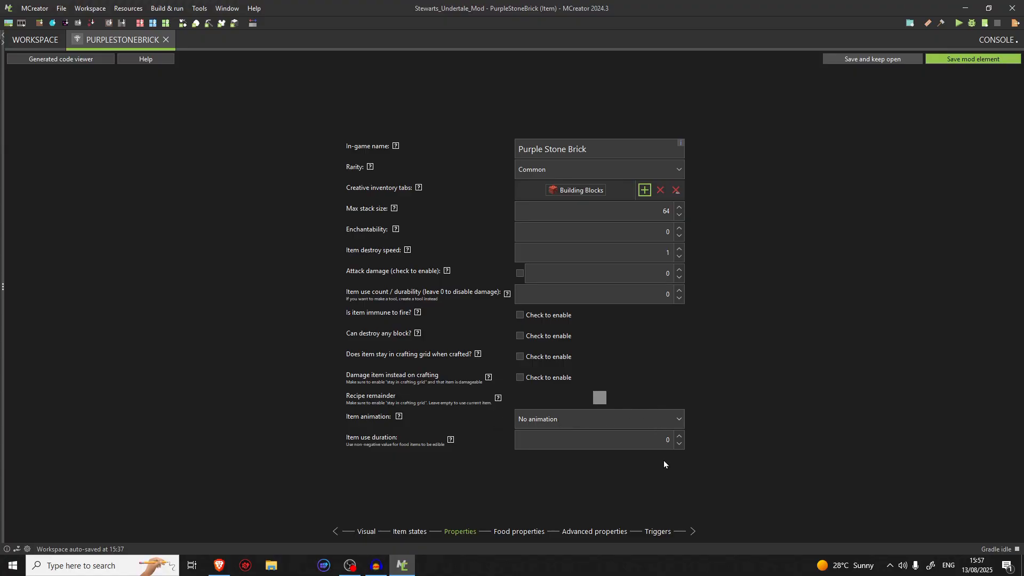
pyautogui.click(534, 541)
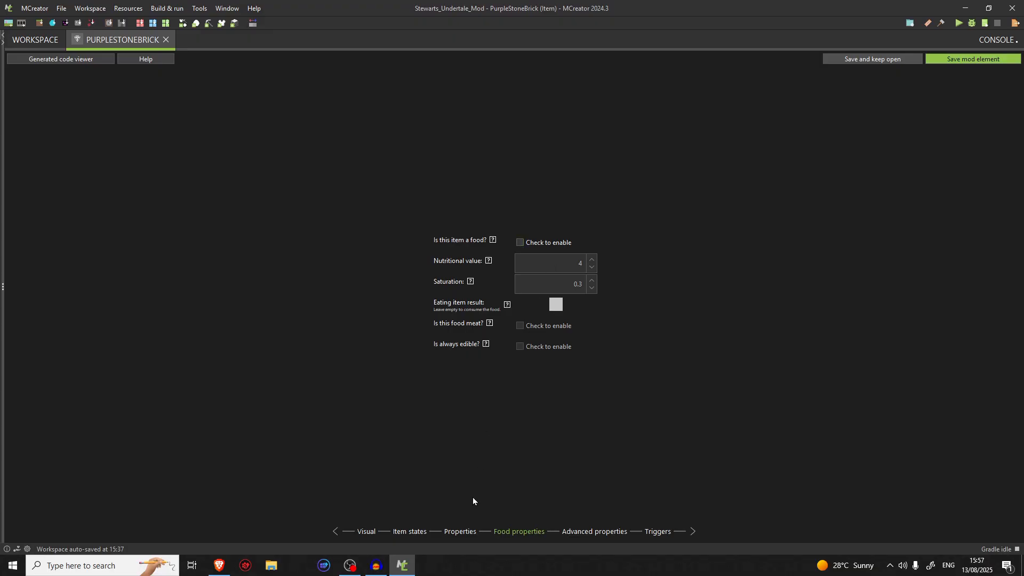
pyautogui.click(567, 532)
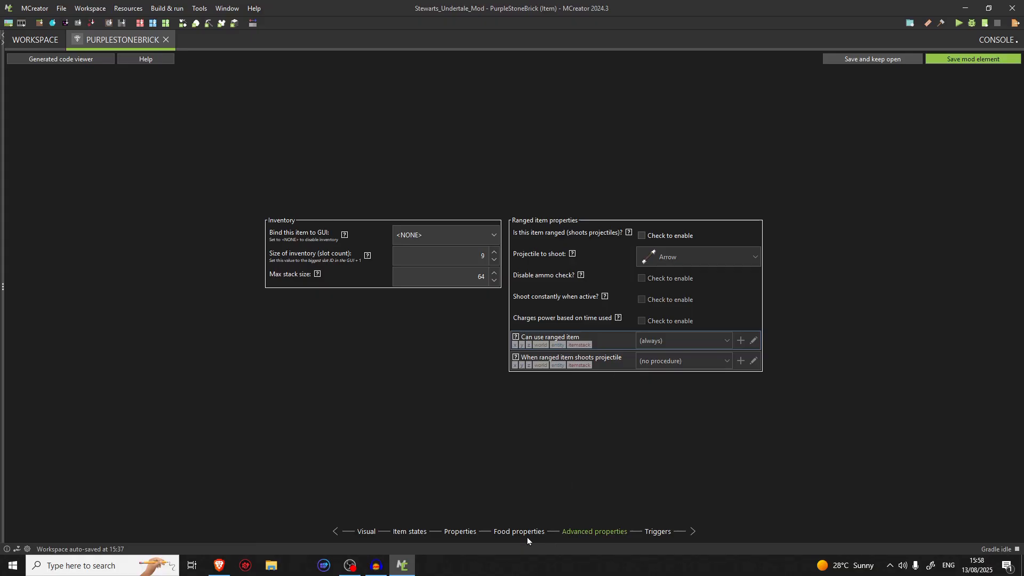
pyautogui.click(497, 533)
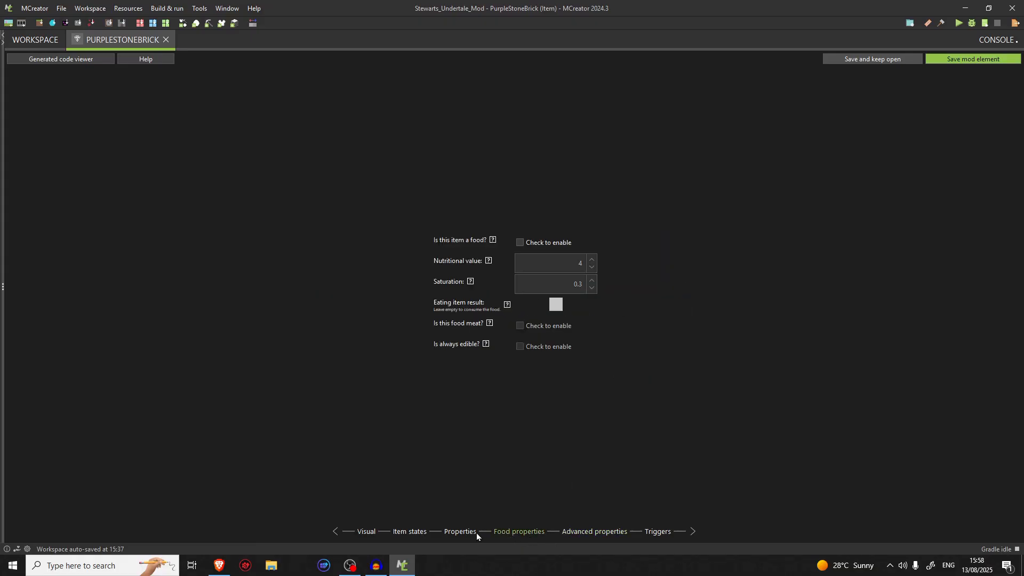
pyautogui.click(462, 531)
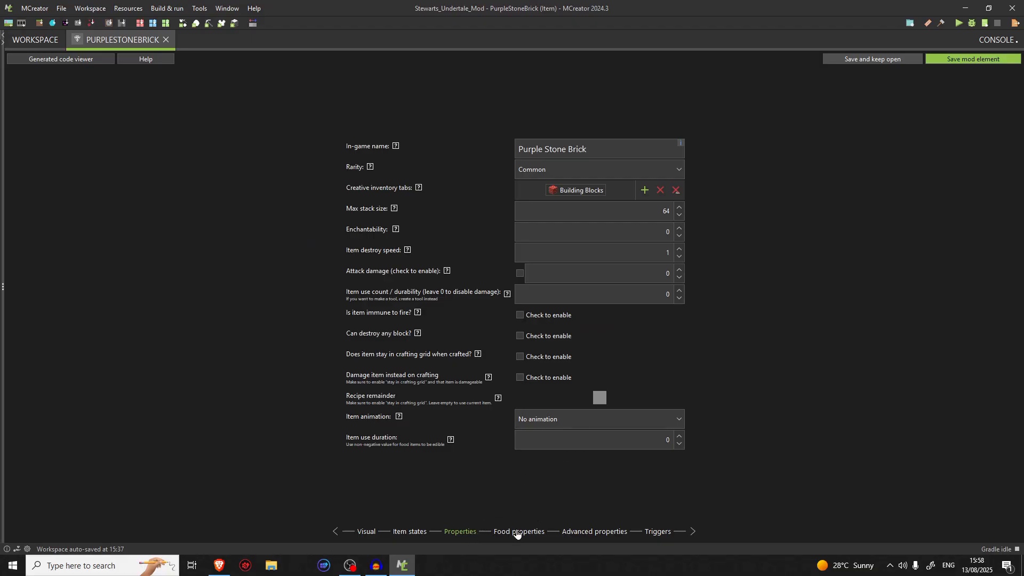
pyautogui.click(517, 533)
pyautogui.click(564, 533)
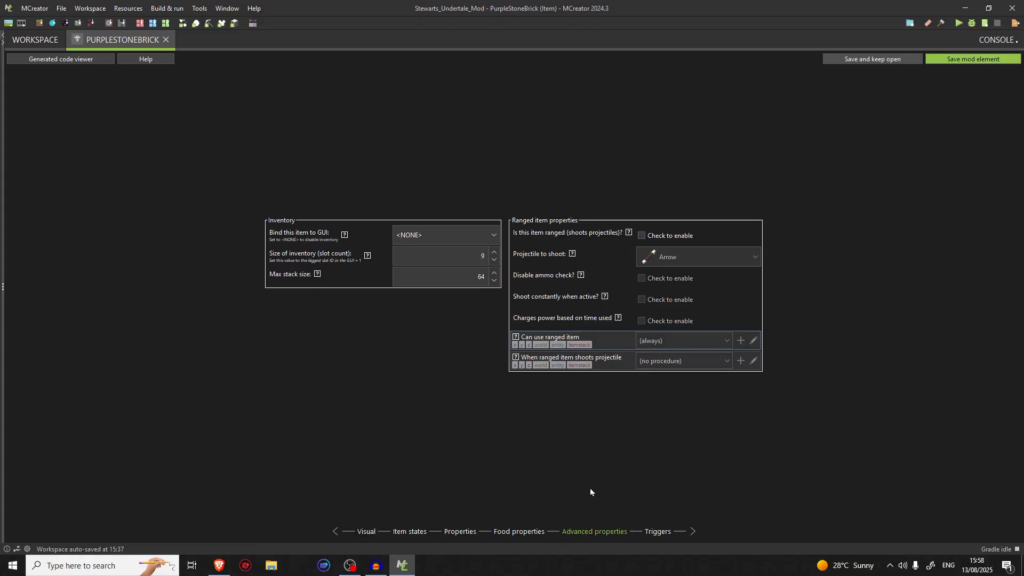
# Read the help for the meat and always-edible food options, and examine the item's inventory and ranged settings
pyautogui.click(528, 533)
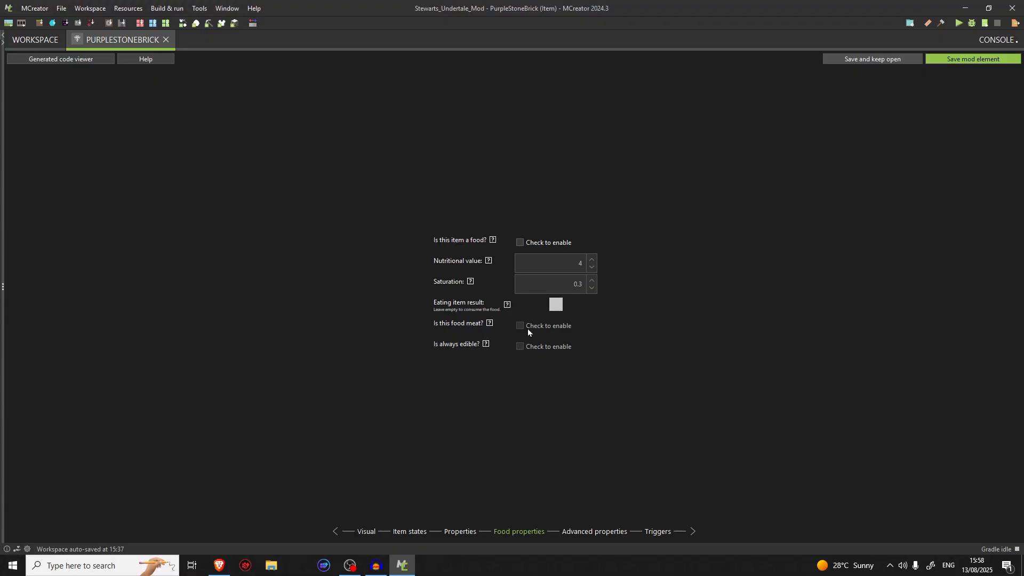
pyautogui.moveTo(491, 324)
pyautogui.moveTo(488, 351)
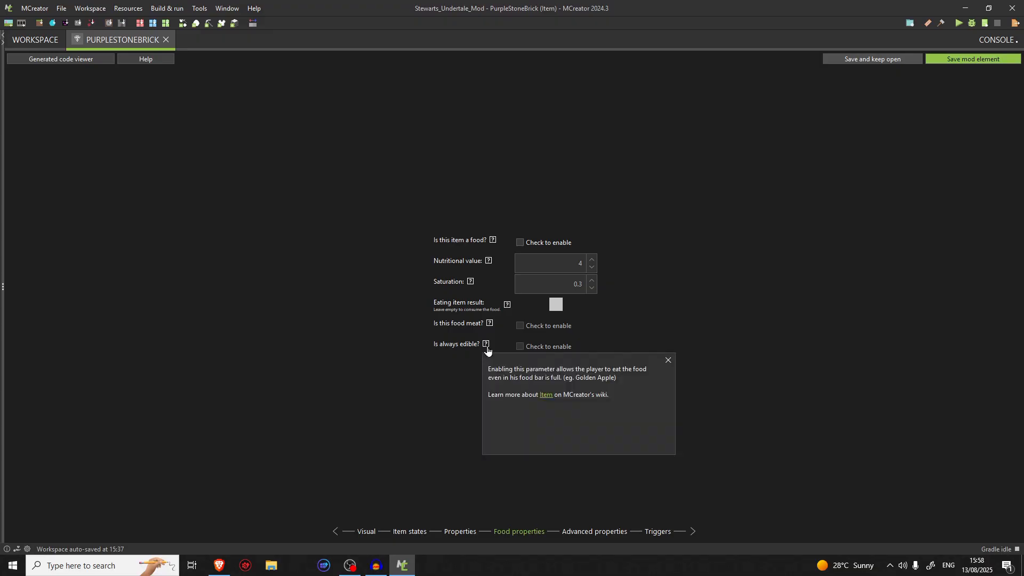
pyautogui.click(583, 532)
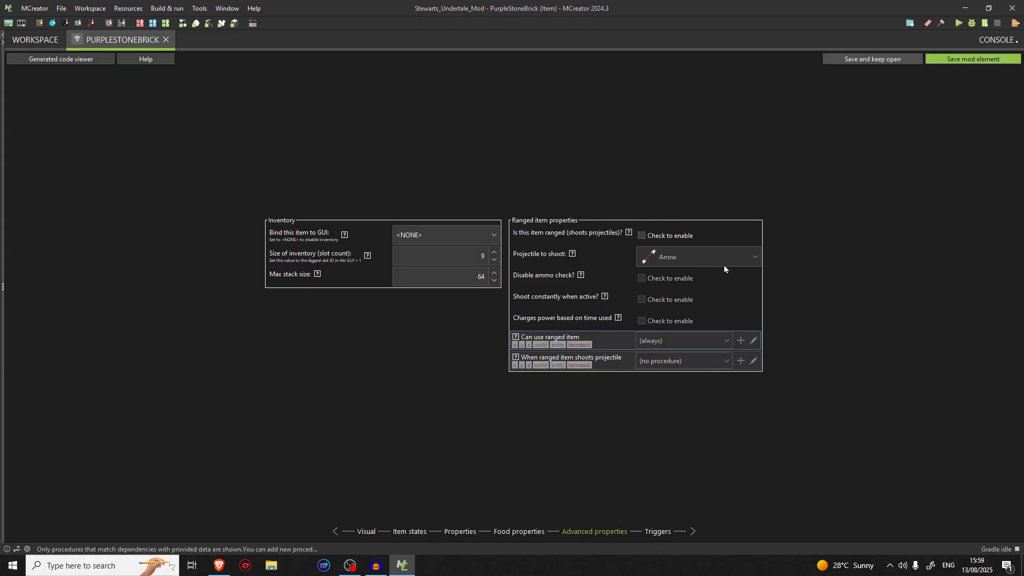
# Check the item's trigger settings and save the PurpleStoneBrick mod element
pyautogui.click(656, 532)
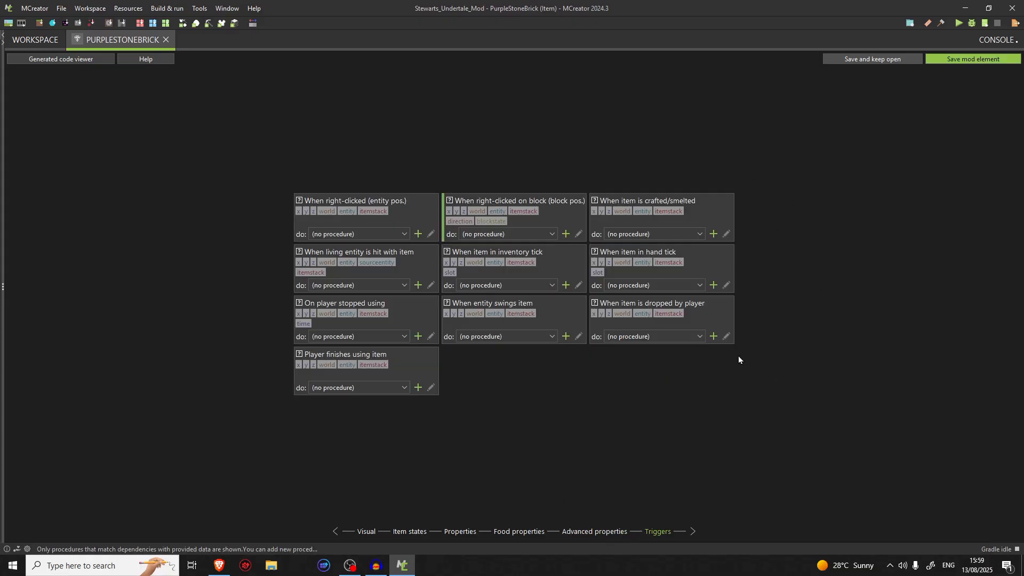
pyautogui.click(974, 59)
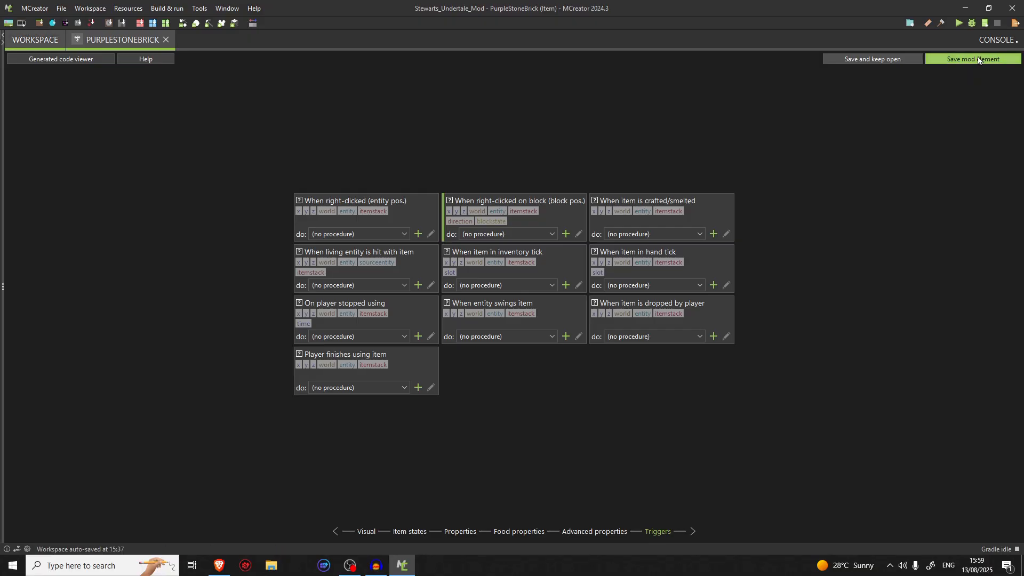
# Create a new Recipe mod element named CraftPurpleStoneBricks
pyautogui.click(39, 82)
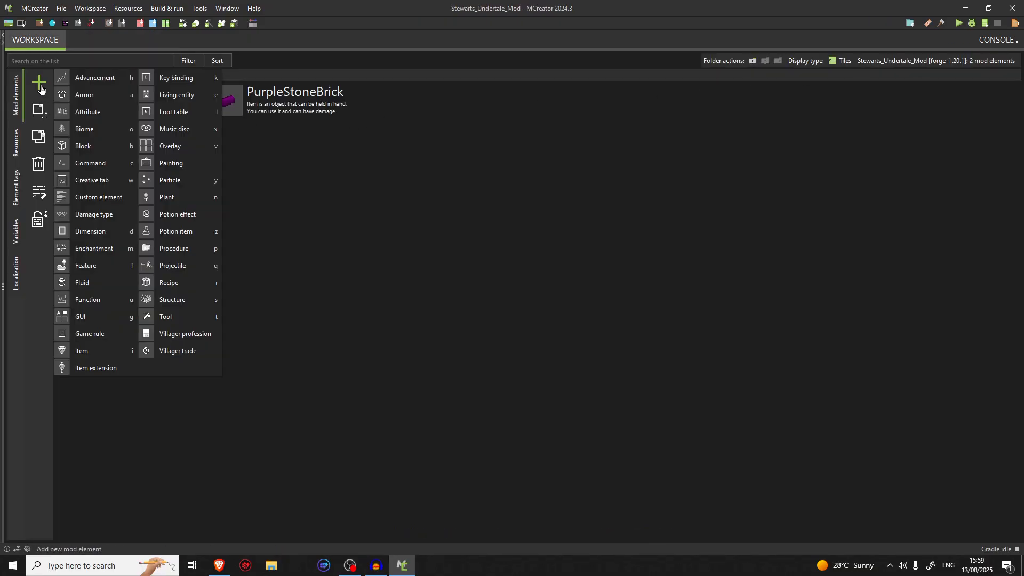
pyautogui.click(182, 282)
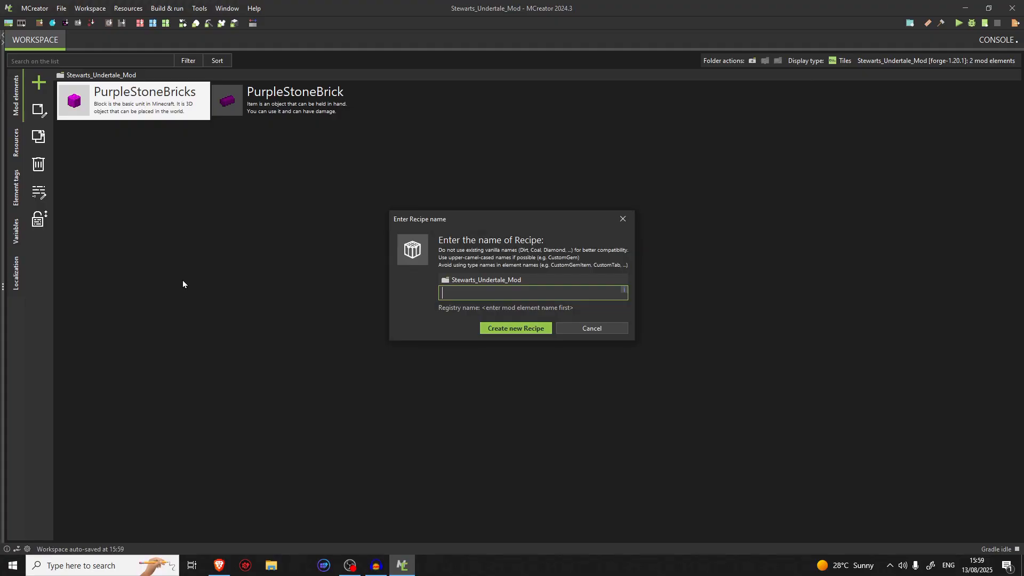
pyautogui.write('CraftPurpleS')
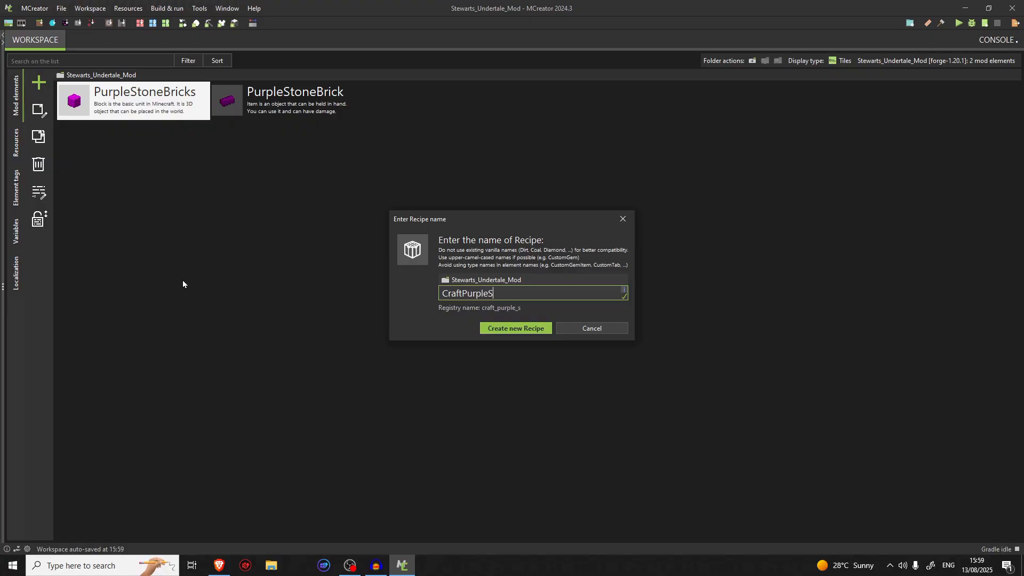
pyautogui.write('toneBricks')
pyautogui.press('Return')
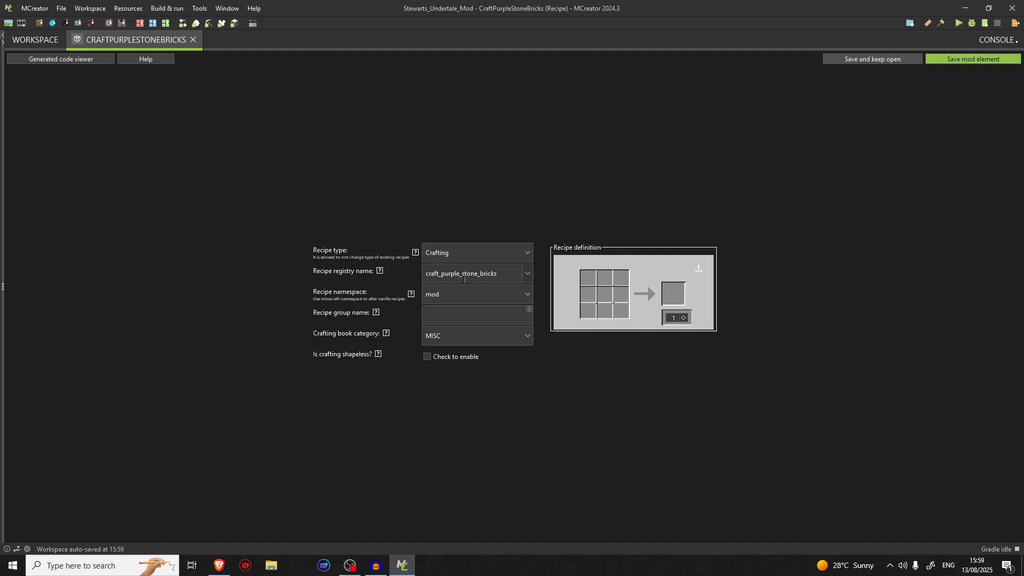
# Place the PurpleStoneBrick item in the centre, middle-left, bottom-centre and bottom-left slots of the crafting grid
pyautogui.click(603, 297)
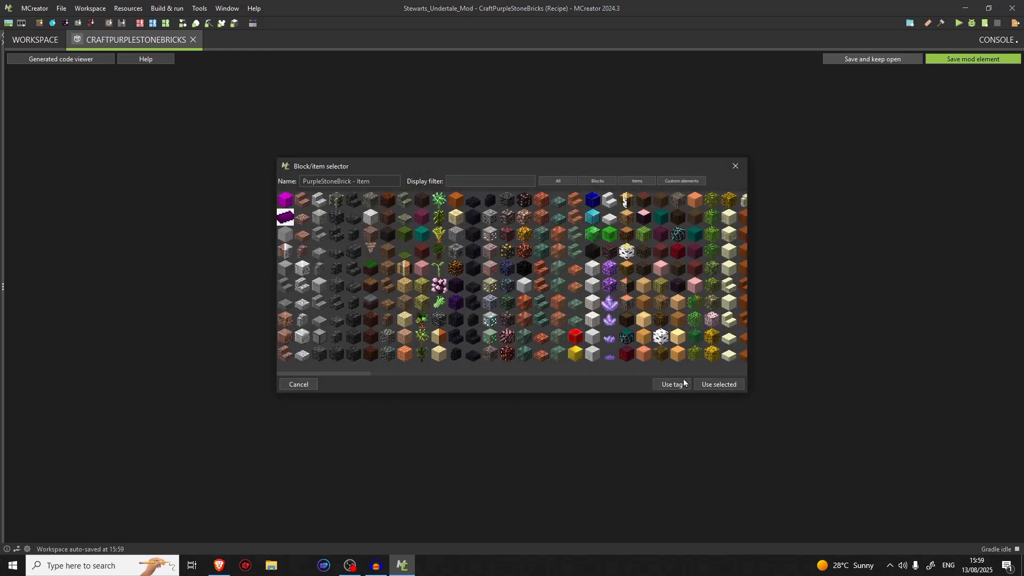
pyautogui.click(719, 385)
pyautogui.click(587, 297)
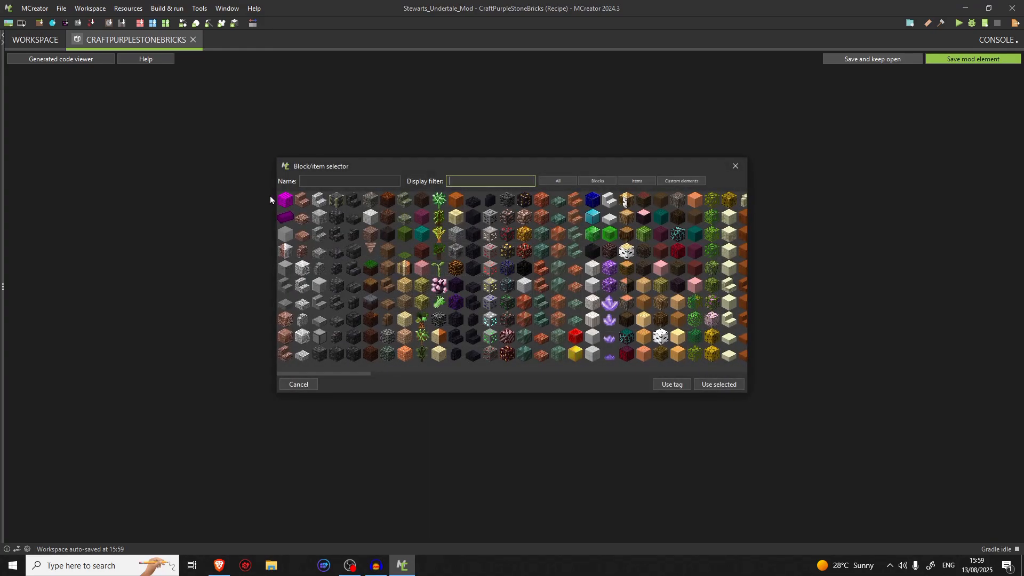
pyautogui.click(286, 217)
pyautogui.click(710, 382)
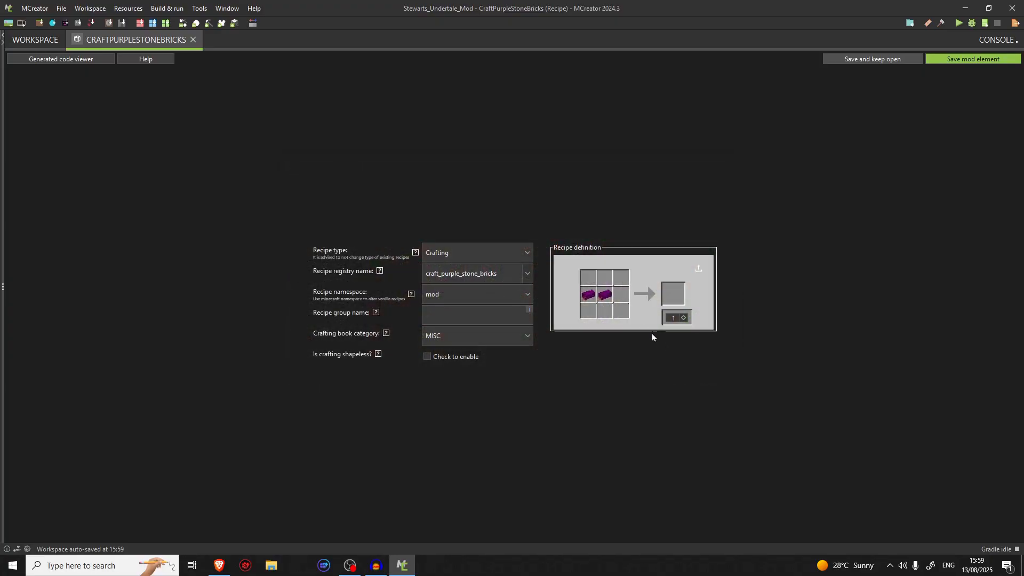
pyautogui.click(579, 304)
pyautogui.doubleClick(284, 225)
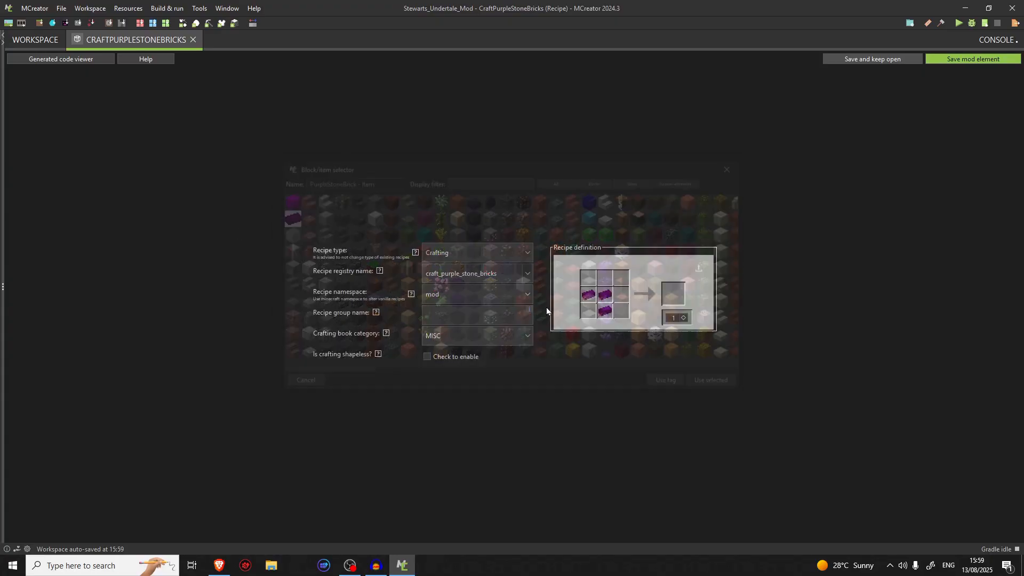
pyautogui.click(582, 316)
pyautogui.doubleClick(284, 220)
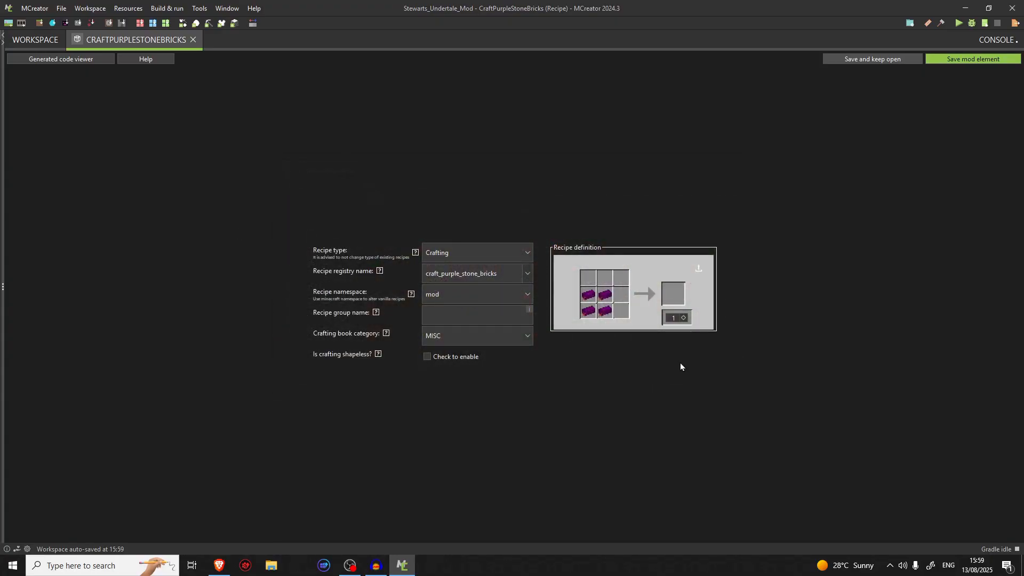
# Place the PurpleStoneBrick item in the bottom-right, middle-right and top-centre slots of the crafting grid
pyautogui.click(623, 319)
pyautogui.click(285, 208)
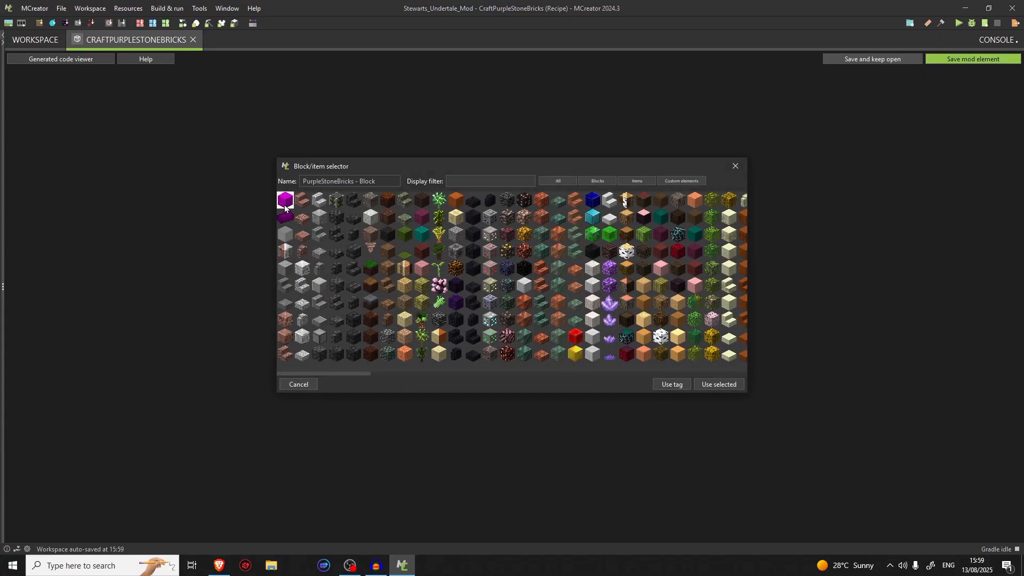
pyautogui.click(285, 218)
pyautogui.click(724, 387)
pyautogui.click(625, 294)
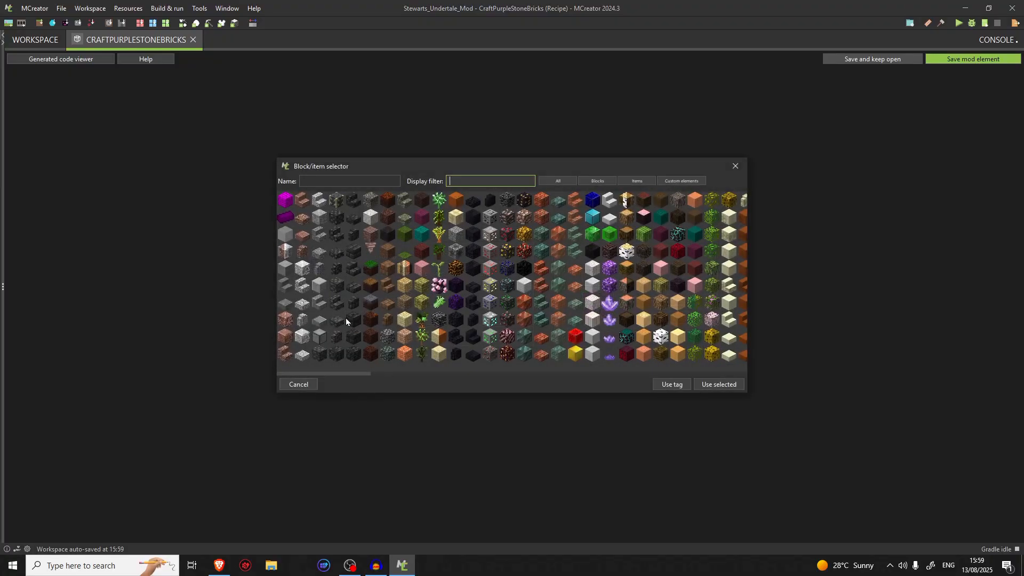
pyautogui.click(283, 216)
pyautogui.click(719, 385)
pyautogui.click(607, 275)
pyautogui.click(284, 217)
pyautogui.click(719, 385)
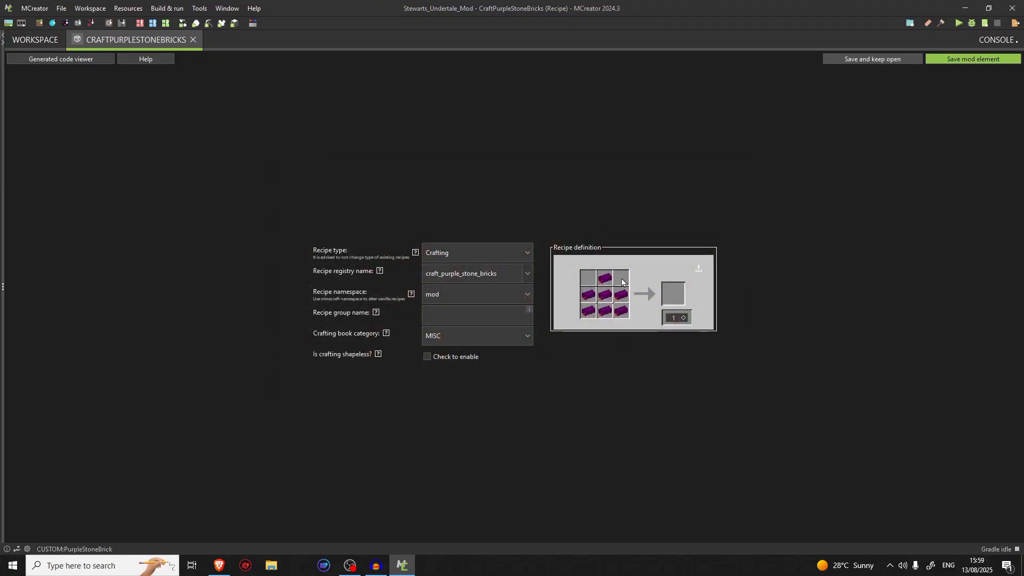
# Fill the top-right and top-left slots of the crafting grid with the PurpleStoneBrick item
pyautogui.click(623, 280)
pyautogui.write('brick')
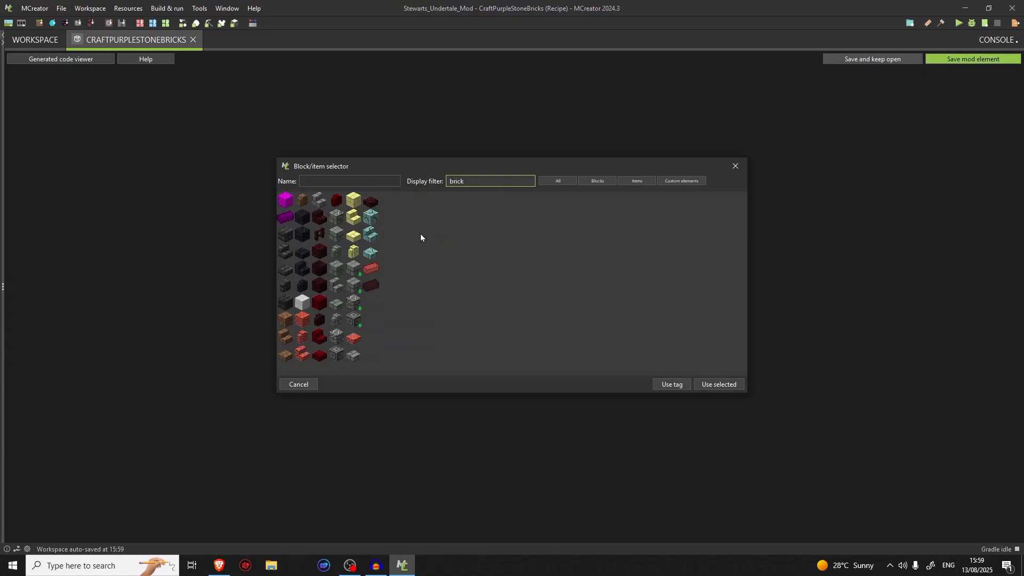
pyautogui.click(370, 268)
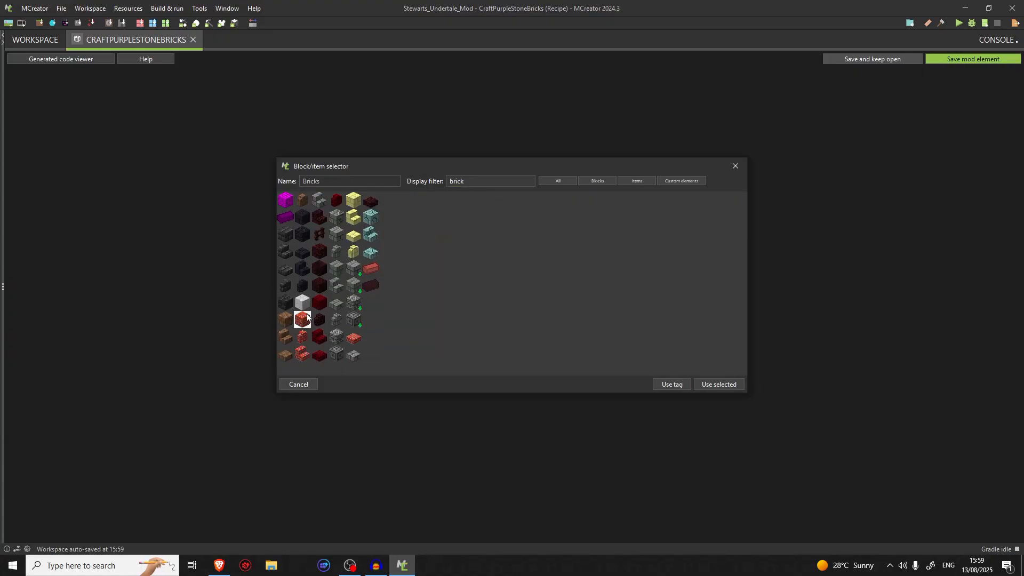
pyautogui.click(285, 217)
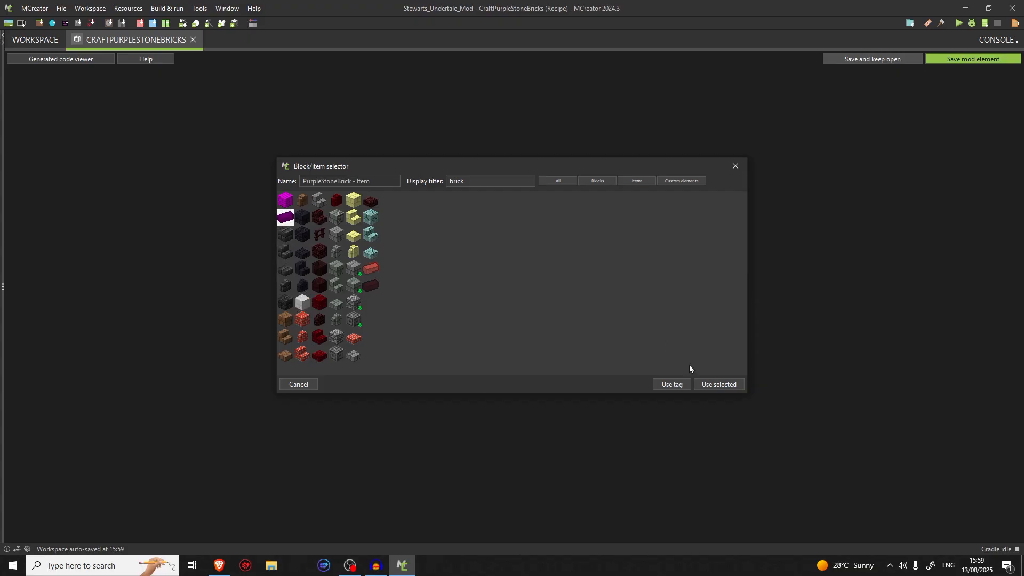
pyautogui.click(705, 385)
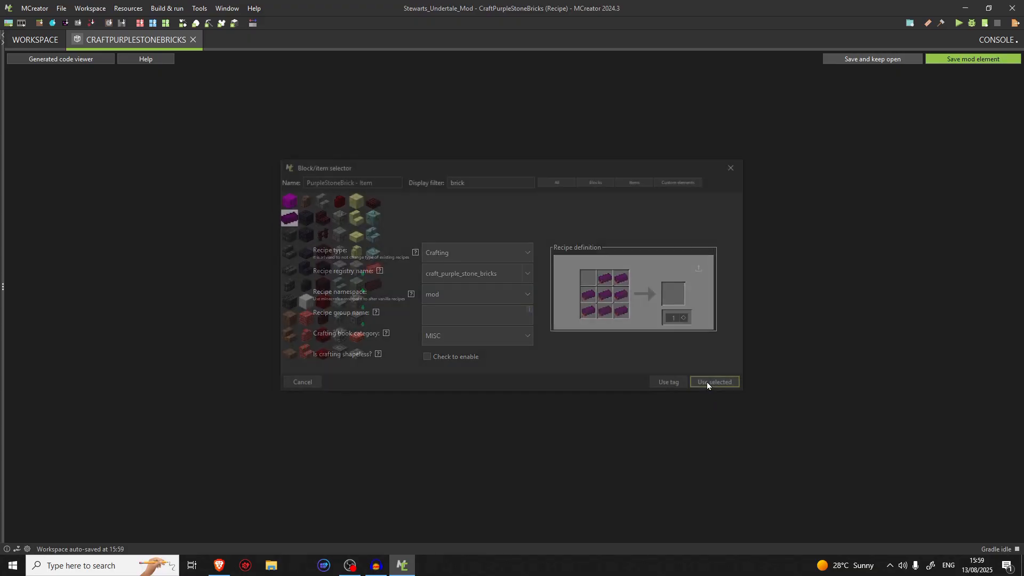
pyautogui.click(591, 280)
pyautogui.click(290, 219)
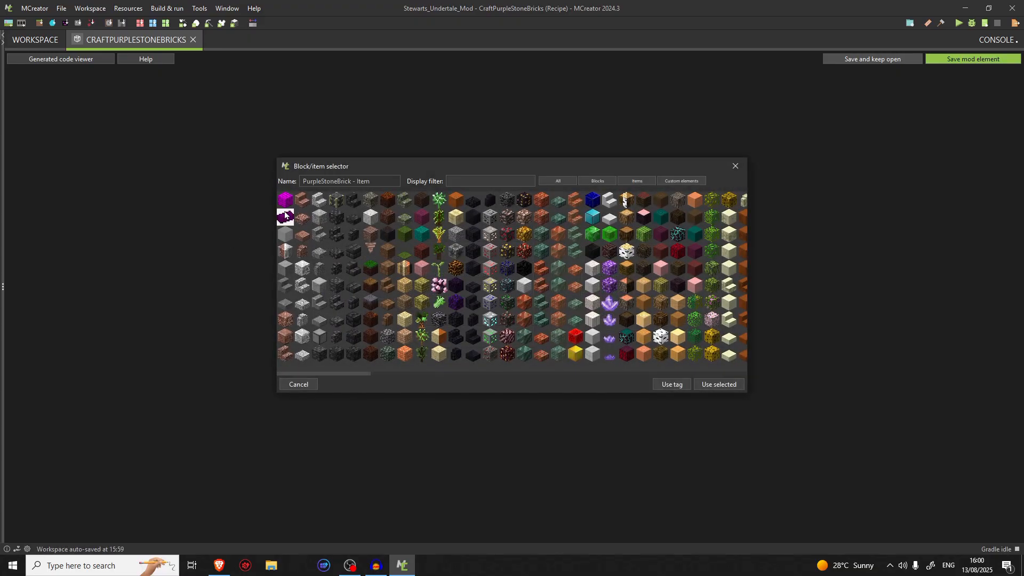
pyautogui.click(699, 385)
# Set the PurpleStoneBricks block as the recipe's result and save the recipe
pyautogui.click(675, 295)
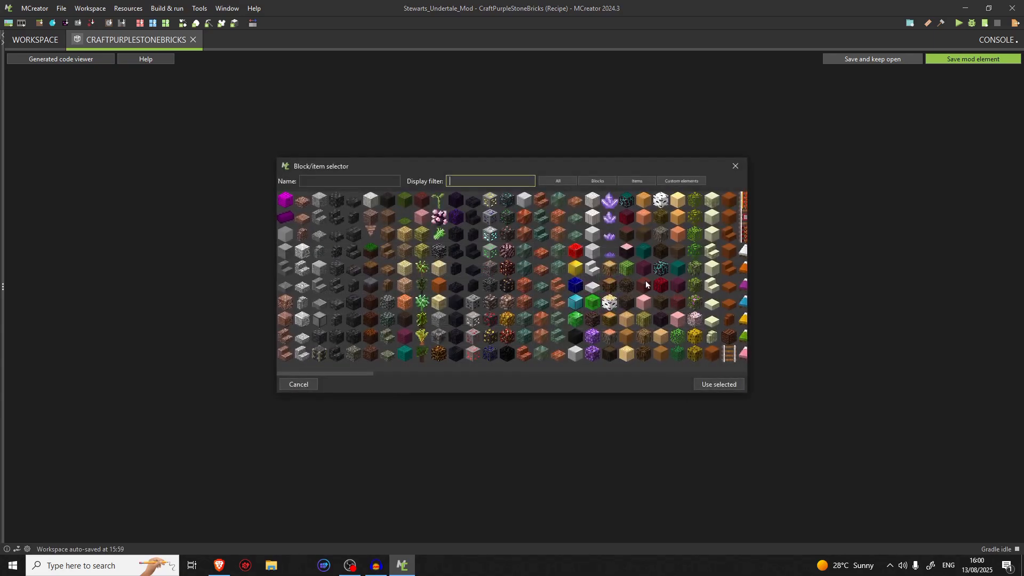
pyautogui.click(286, 202)
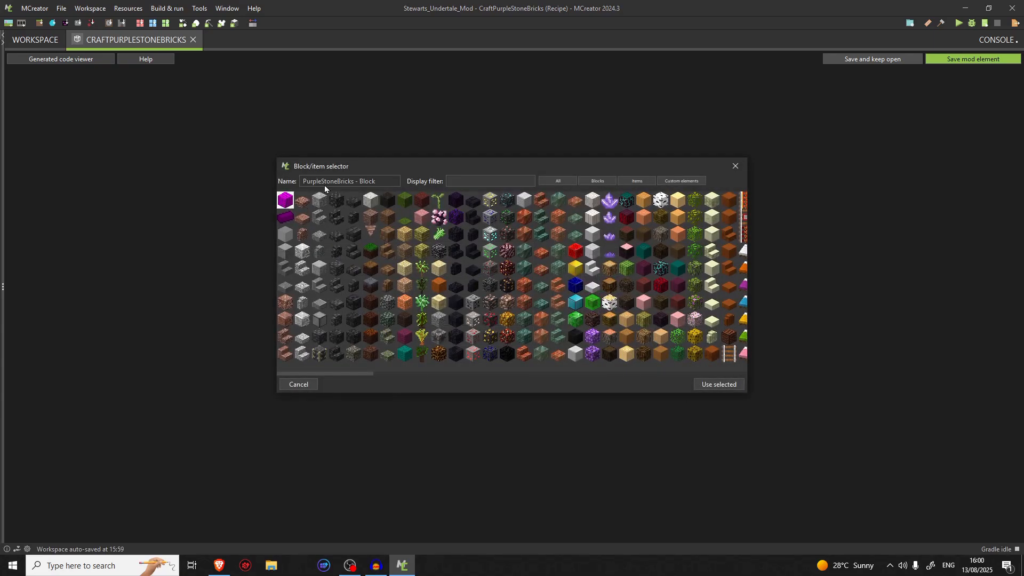
pyautogui.click(700, 382)
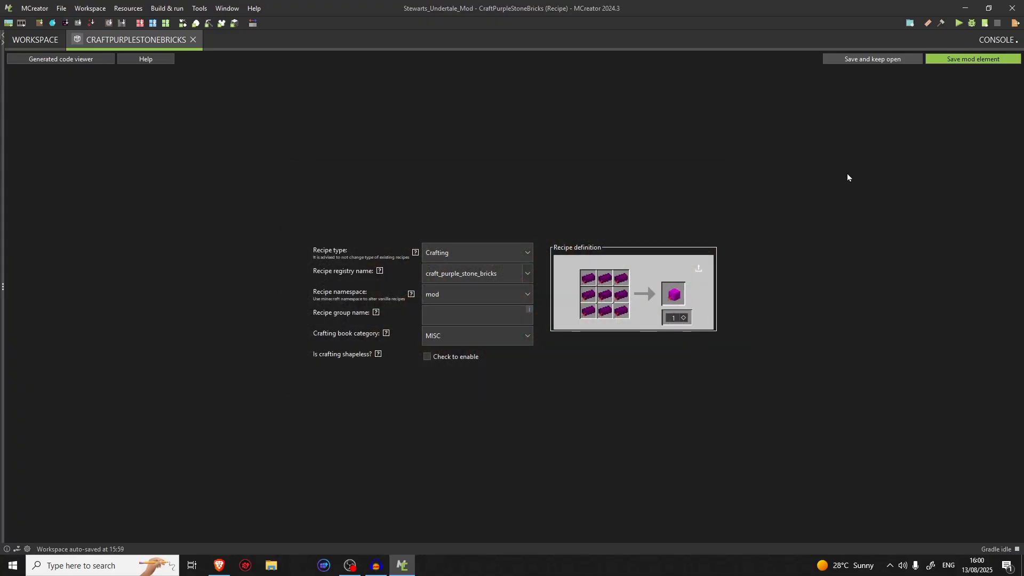
pyautogui.click(967, 58)
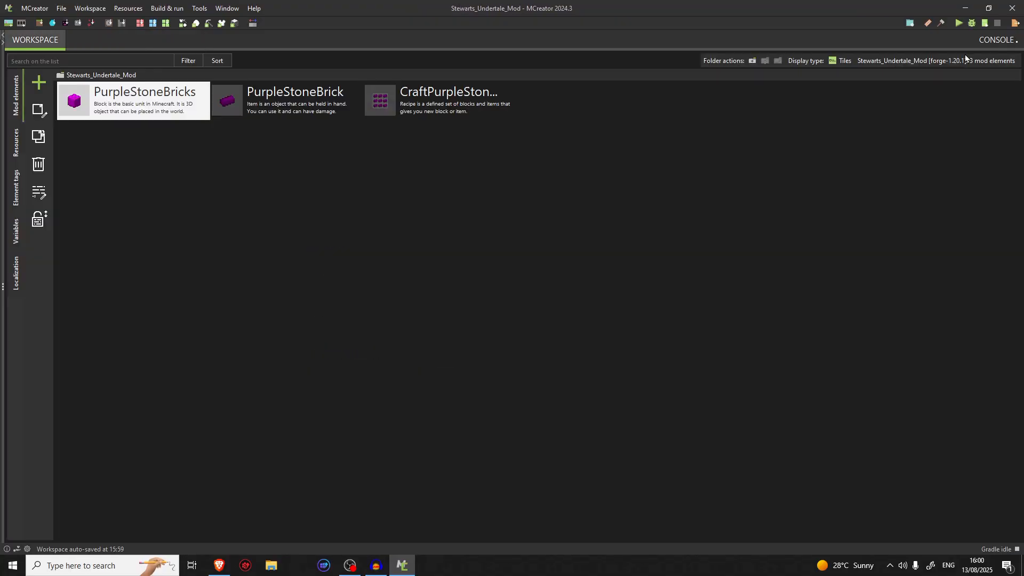
pyautogui.click(39, 88)
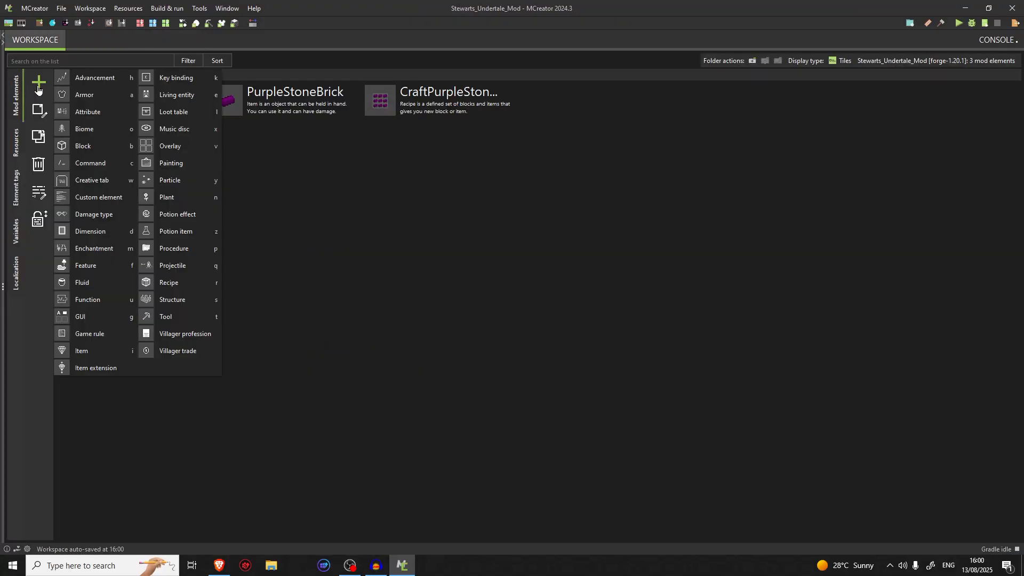
pyautogui.click(84, 145)
pyautogui.click(577, 326)
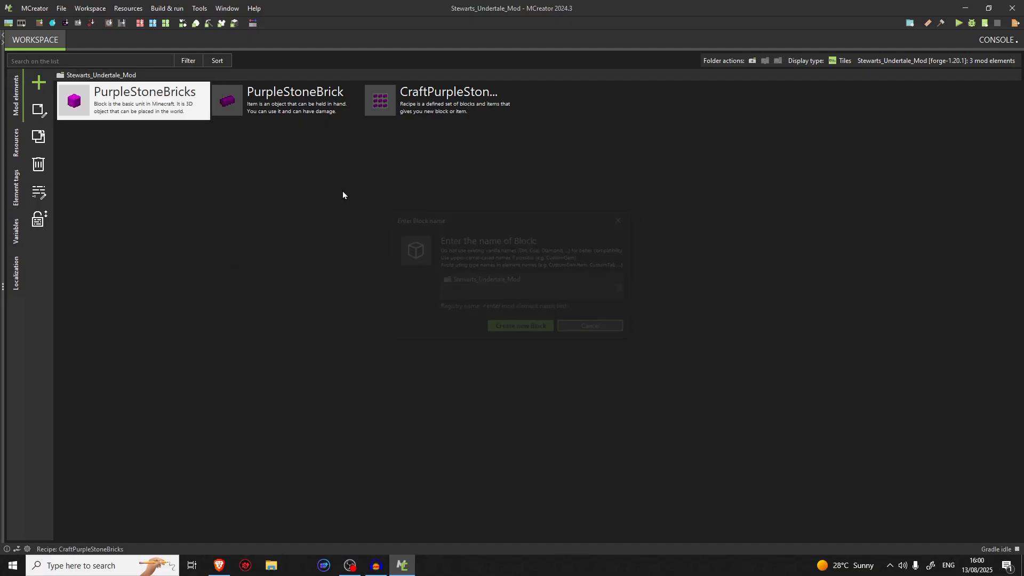
# Duplicate the PurpleStoneBricks block as a new mod element named PurpleStoneStairs
pyautogui.rightClick(157, 103)
pyautogui.click(178, 185)
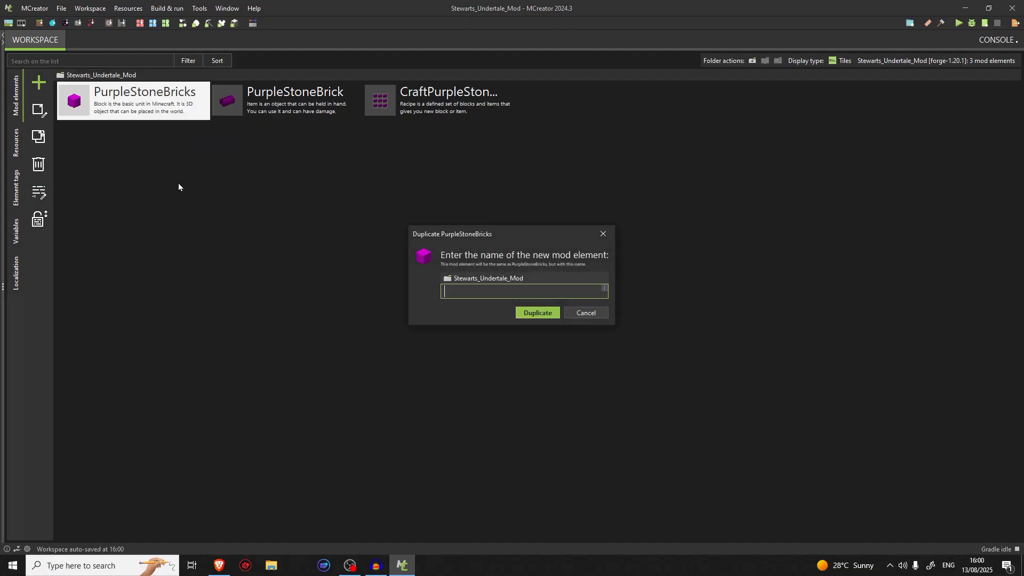
pyautogui.write('PurpleStoneStairs')
pyautogui.press('Return')
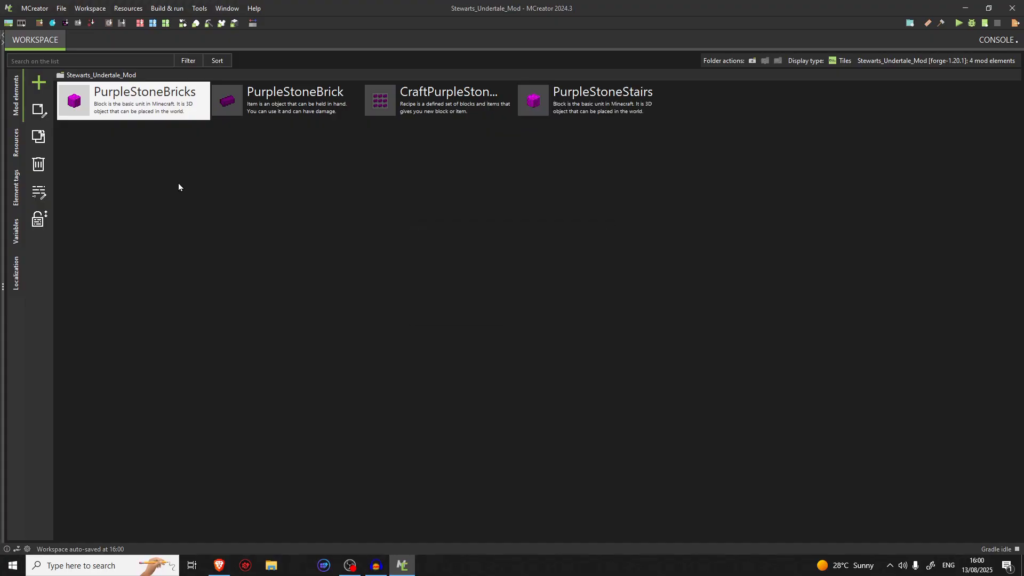
# Open the PurpleStoneStairs element and set its block base to Stairs
pyautogui.doubleClick(536, 99)
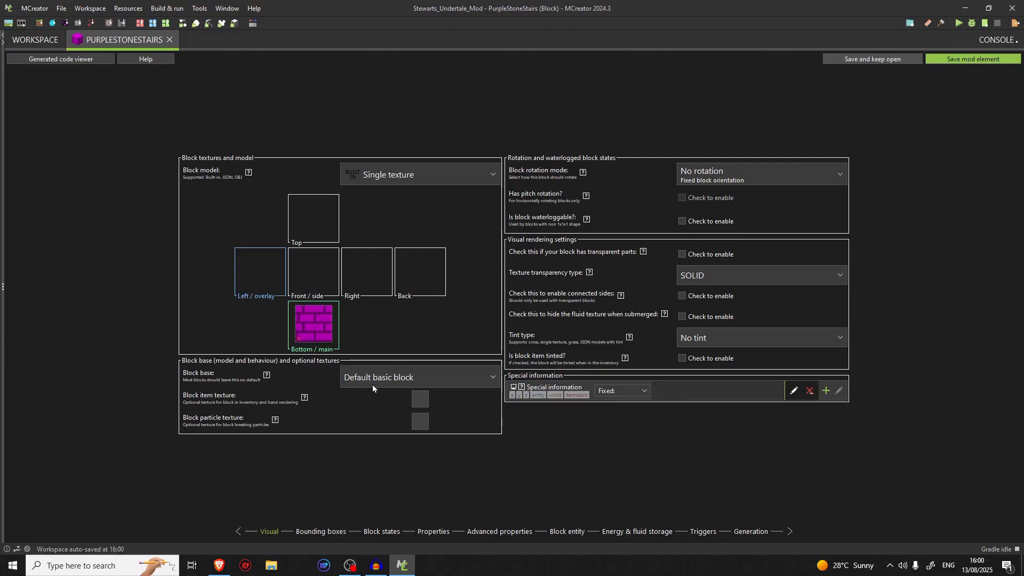
pyautogui.click(379, 374)
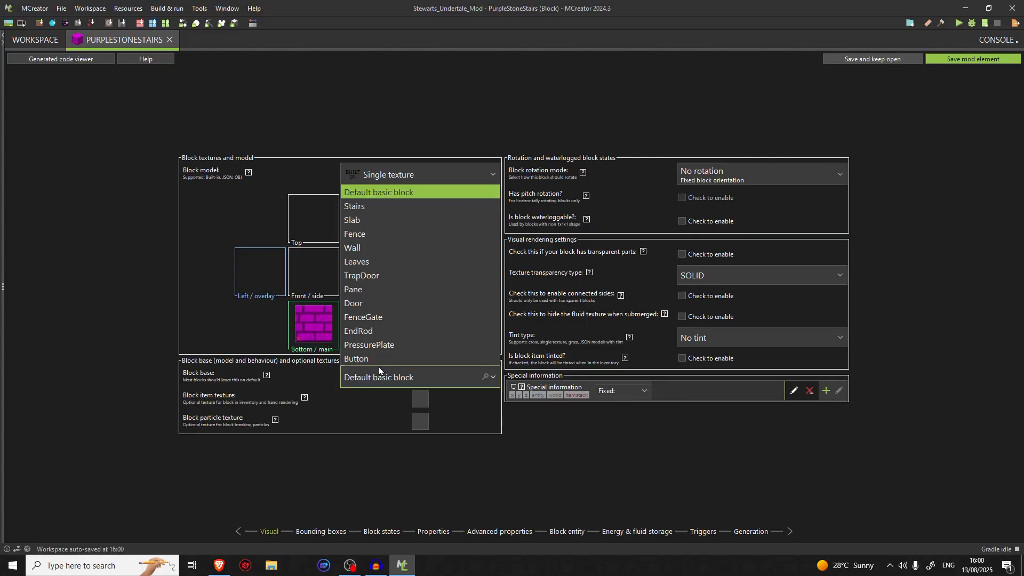
pyautogui.click(389, 208)
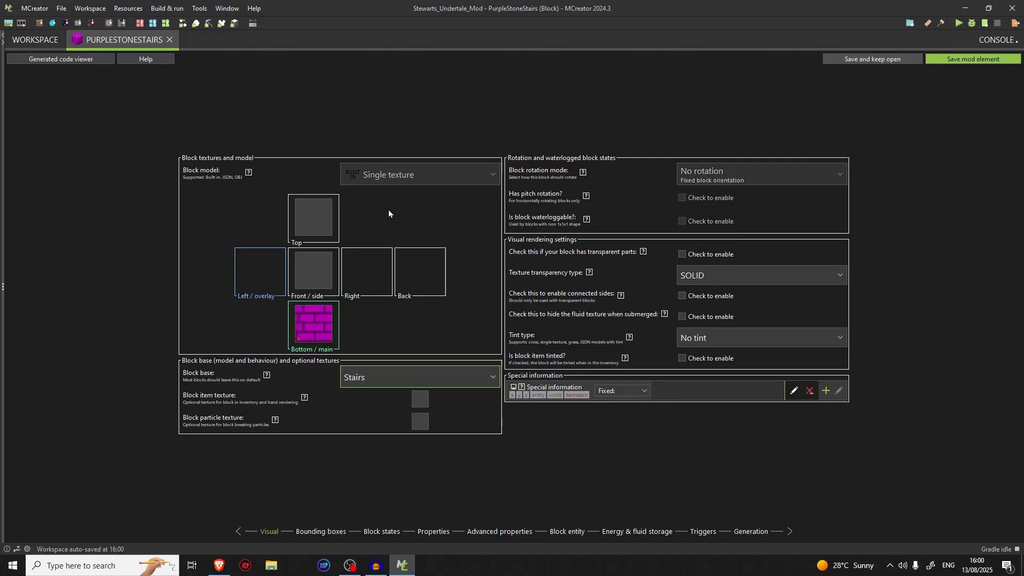
# Assign the purple brick texture to the stairs' front/side and top faces and save the element
pyautogui.click(313, 262)
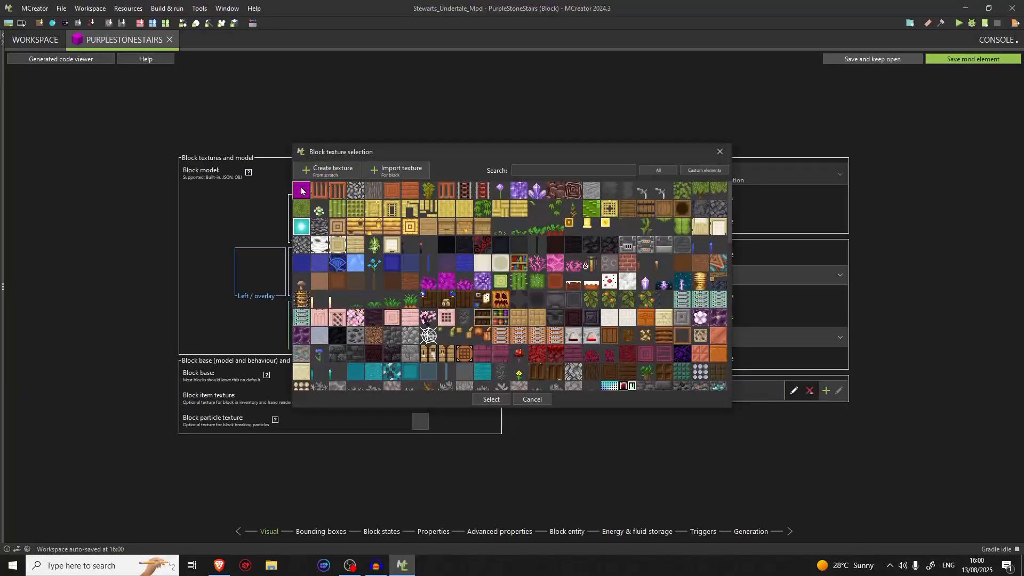
pyautogui.doubleClick(302, 191)
pyautogui.click(299, 216)
pyautogui.doubleClick(304, 189)
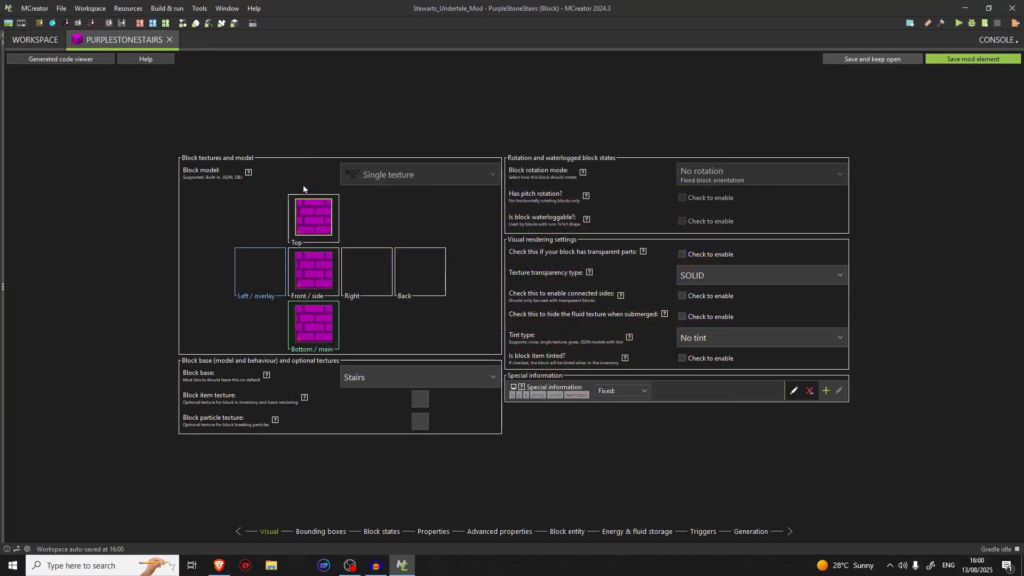
pyautogui.click(957, 59)
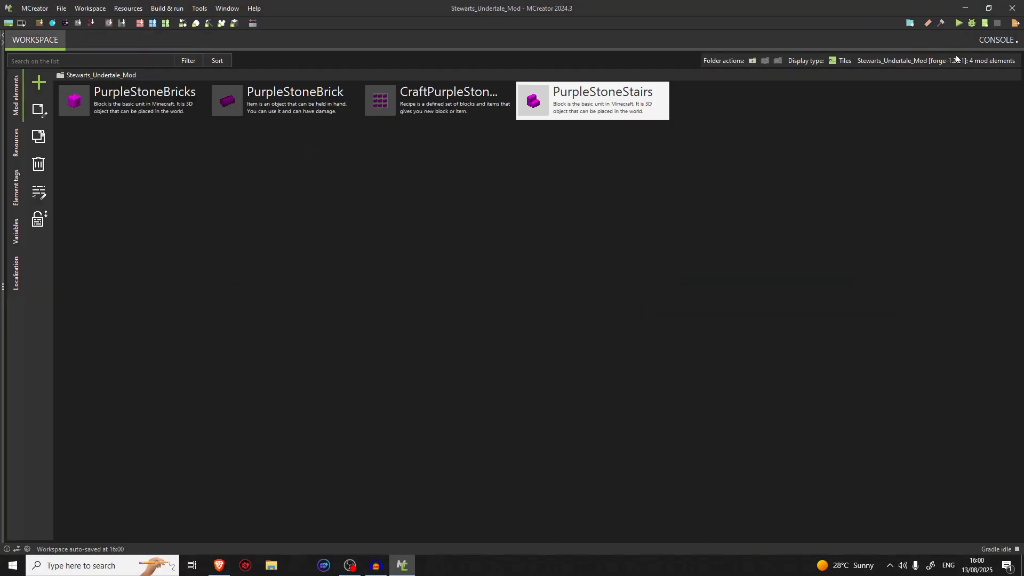
# Duplicate the CraftPurpleStoneBricks recipe as a new mod element named CraftPurpleStoneStairs
pyautogui.rightClick(385, 88)
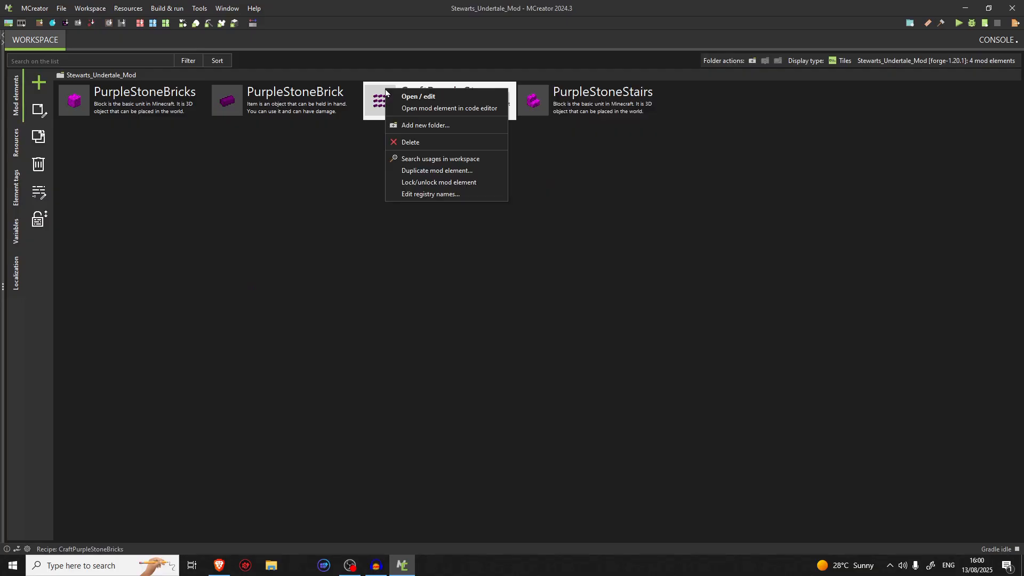
pyautogui.click(447, 171)
pyautogui.write('Cra')
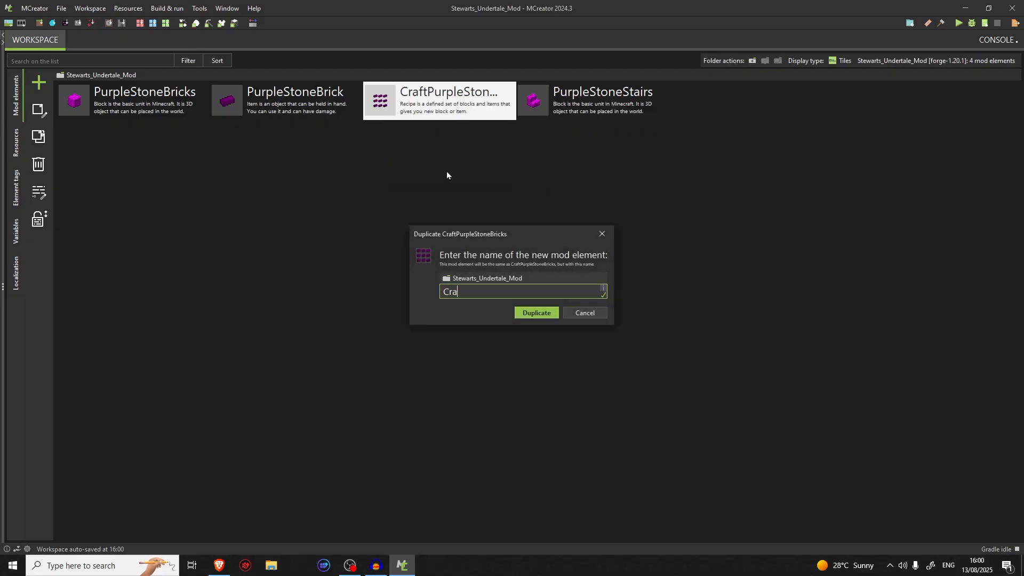
pyautogui.write('ftPurpleStoneStairs')
pyautogui.press('Return')
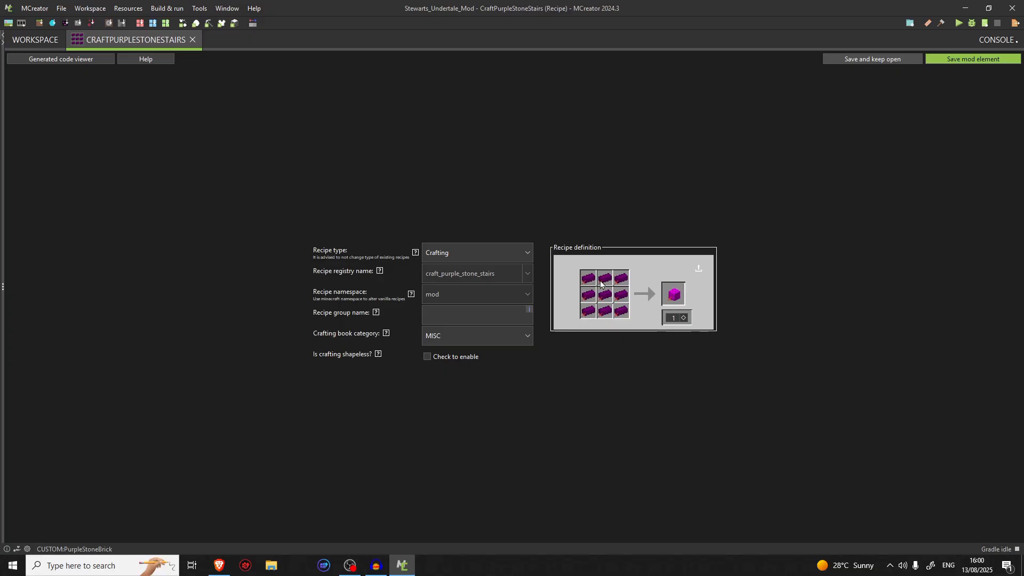
# Clear the upper-middle and right-hand ingredient slots of the recipe grid to leave a stair-shaped pattern of six purple bricks
pyautogui.click(600, 284)
pyautogui.click(738, 166)
pyautogui.click(600, 286)
pyautogui.click(741, 172)
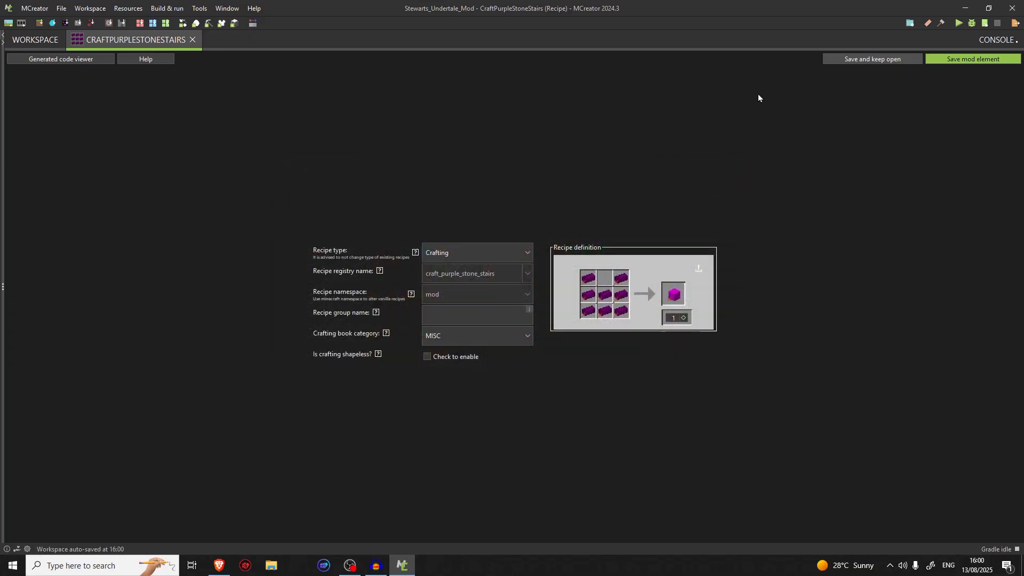
pyautogui.rightClick(621, 278)
# Set the PurpleStoneStairs block as the recipe's result and save the recipe
pyautogui.click(675, 299)
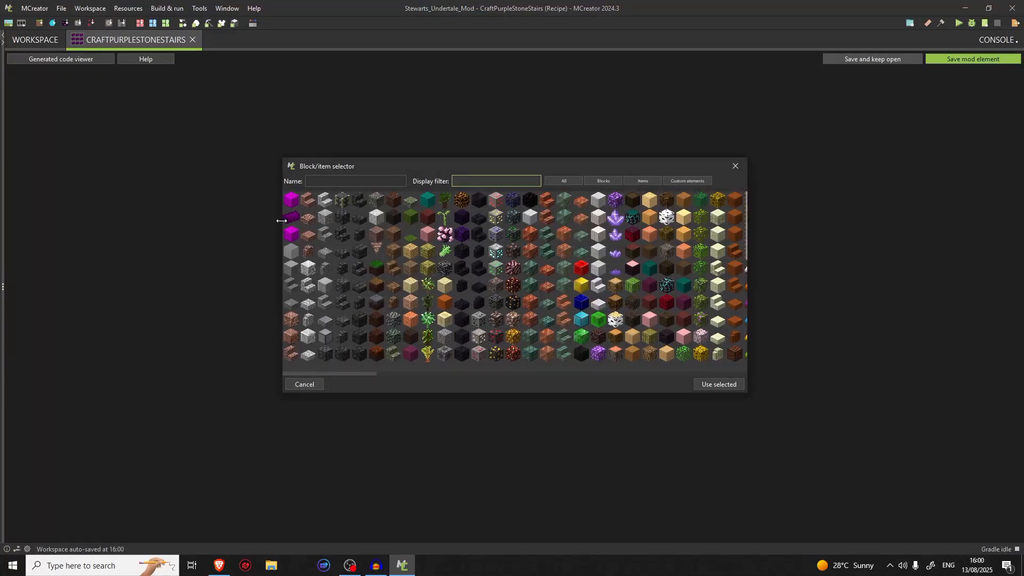
pyautogui.doubleClick(292, 234)
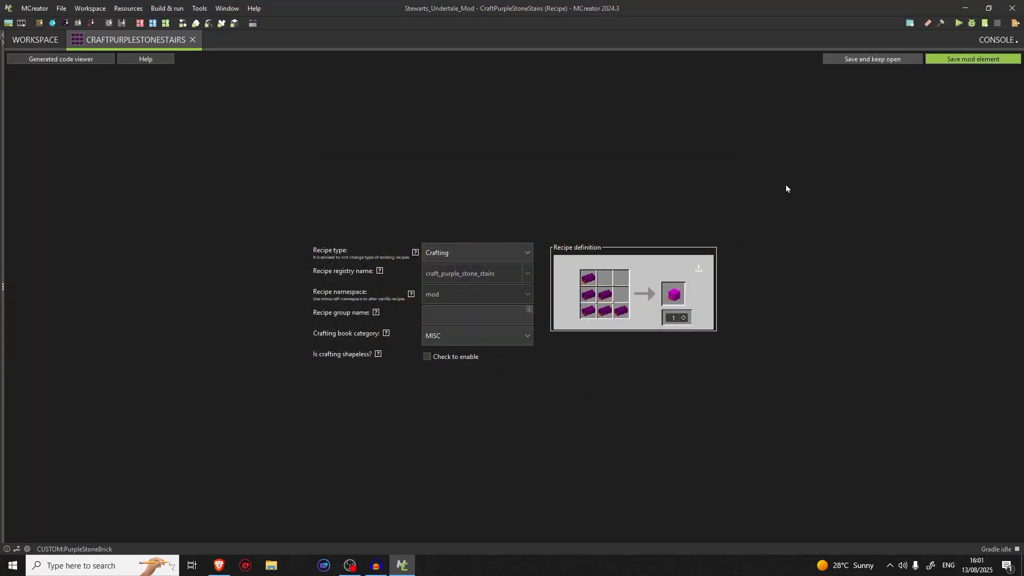
pyautogui.click(977, 63)
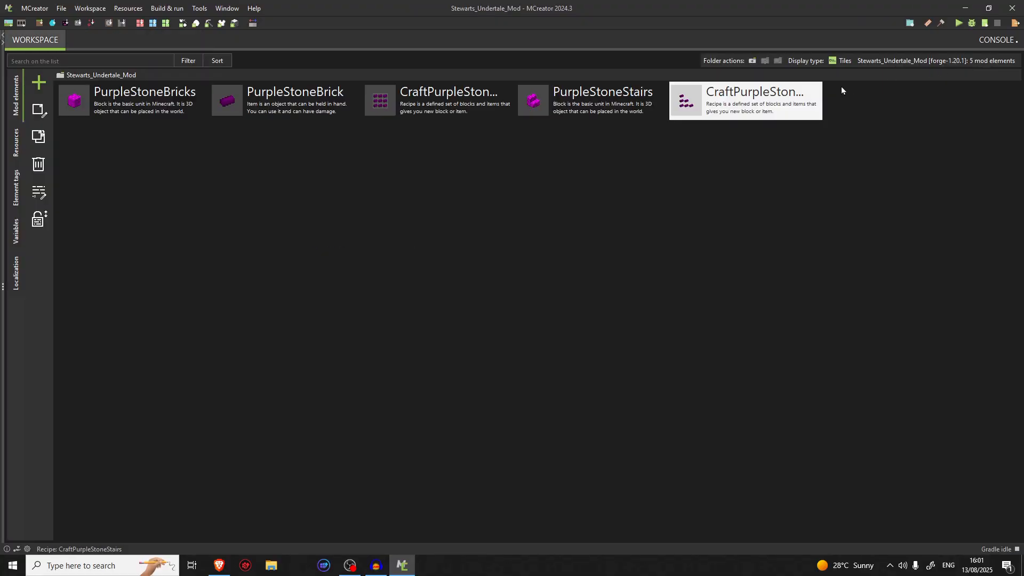
# Change the PurpleStoneStairs element's registry name to purple_stone_brick_stairs and accept the code regeneration
pyautogui.rightClick(634, 107)
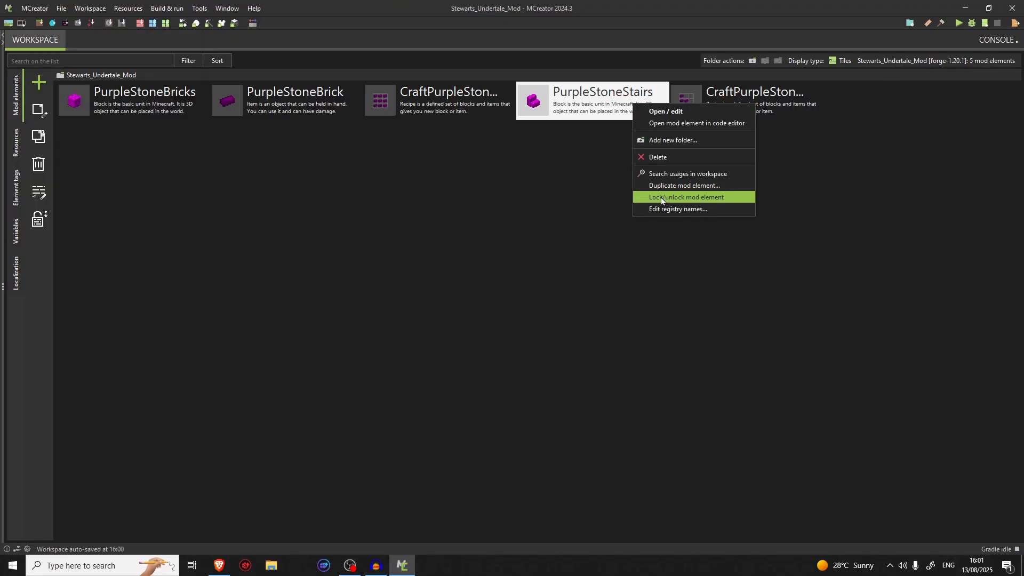
pyautogui.click(677, 210)
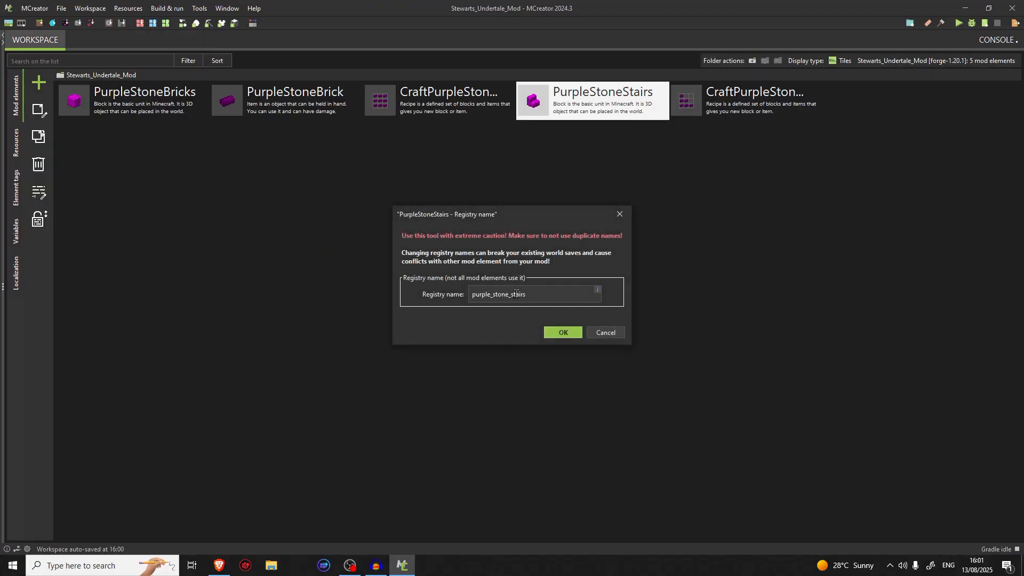
pyautogui.click(540, 297)
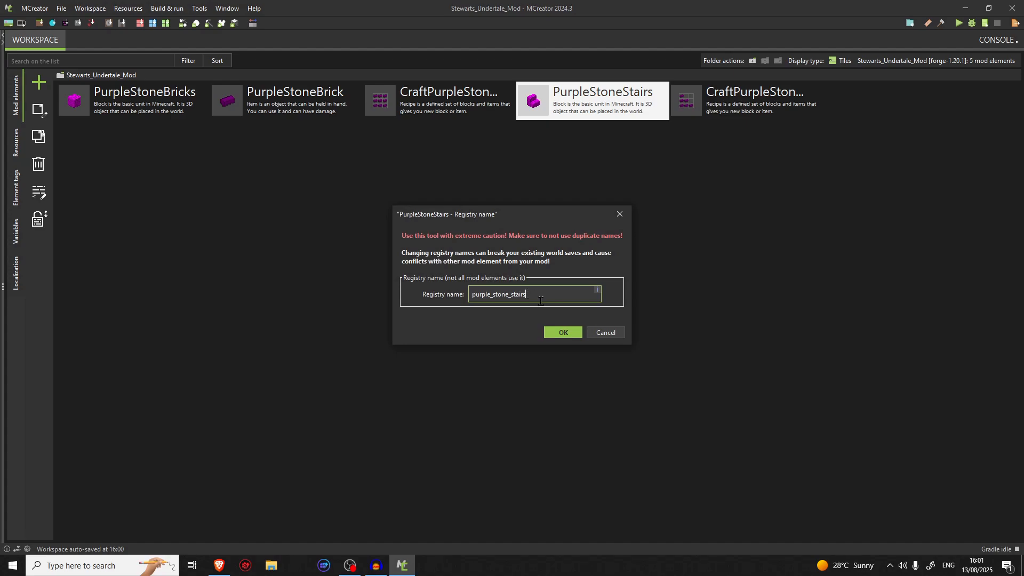
pyautogui.click(507, 295)
pyautogui.click(564, 333)
pyautogui.click(587, 314)
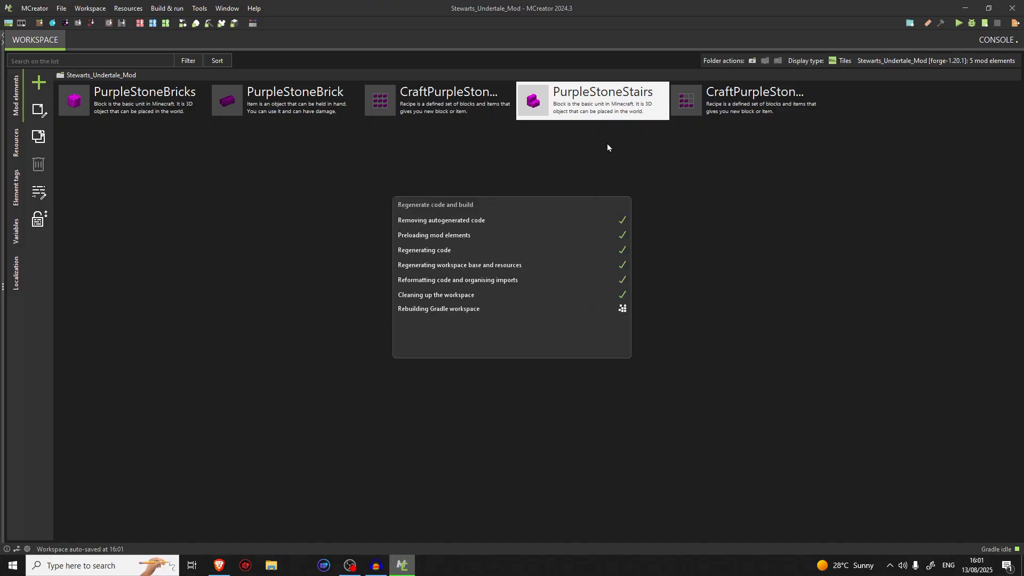
# Reopen the CraftPurpleStoneStairs recipe, choose the PurpleStoneStairs block as its result again and save it
pyautogui.doubleClick(781, 116)
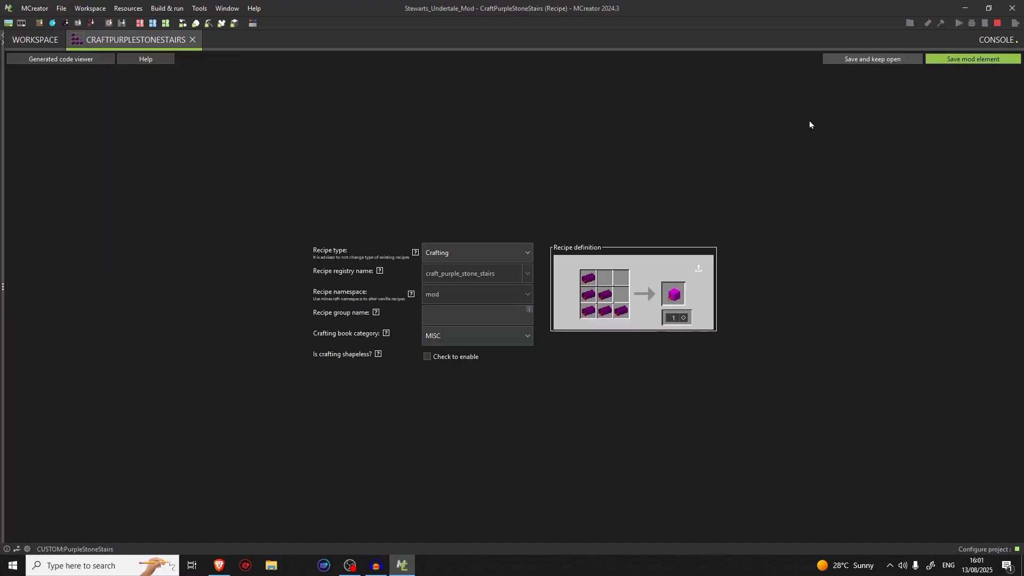
pyautogui.click(678, 297)
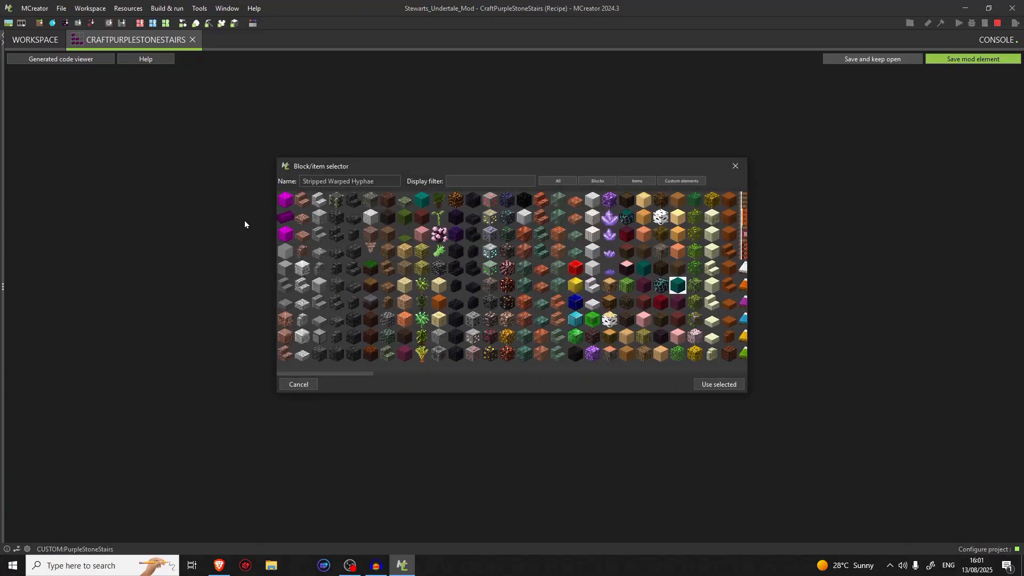
pyautogui.click(285, 233)
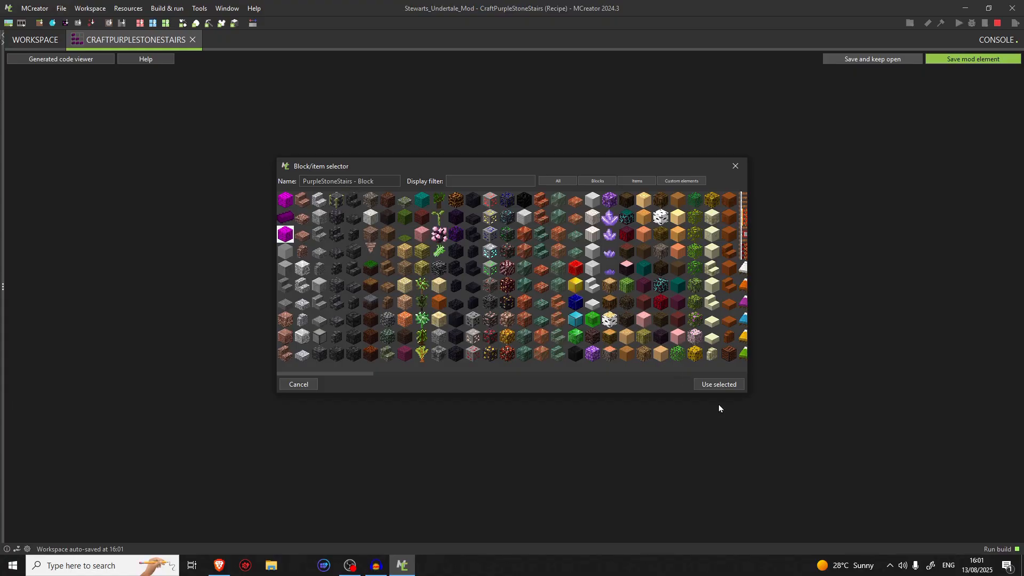
pyautogui.click(728, 386)
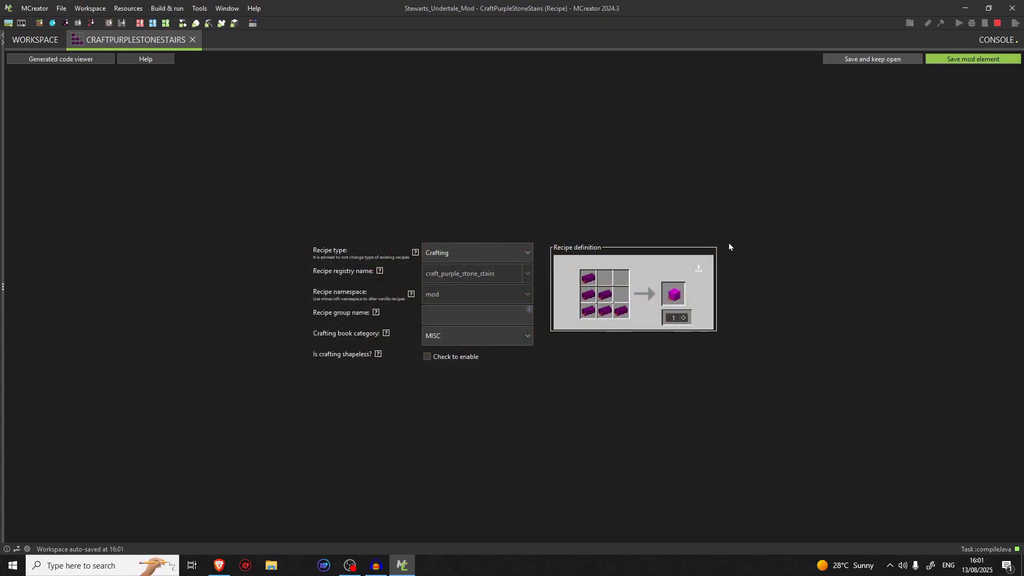
pyautogui.click(994, 59)
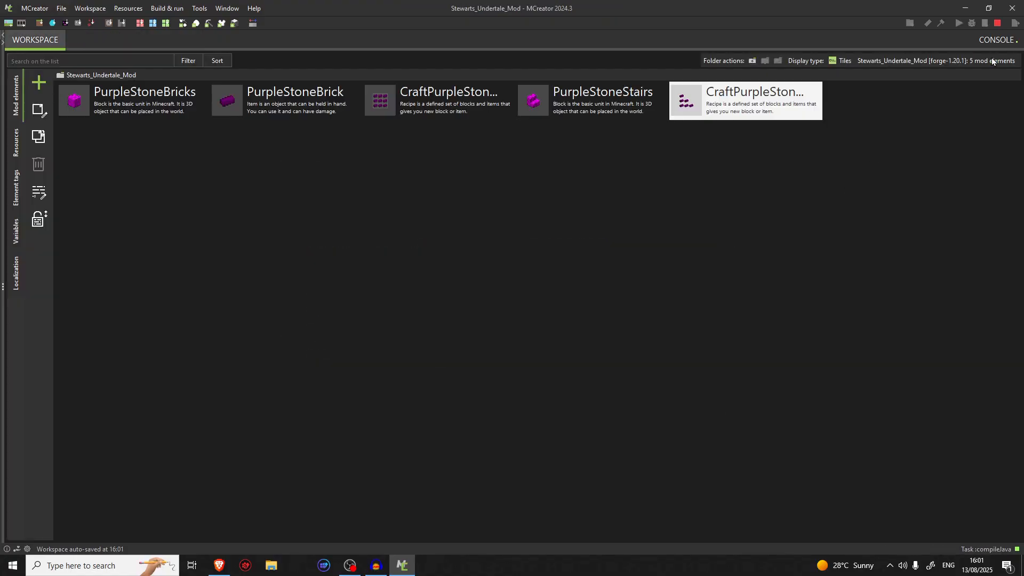
# Check the registry name of the PurpleStoneStairs element and leave it without applying changes
pyautogui.rightClick(597, 94)
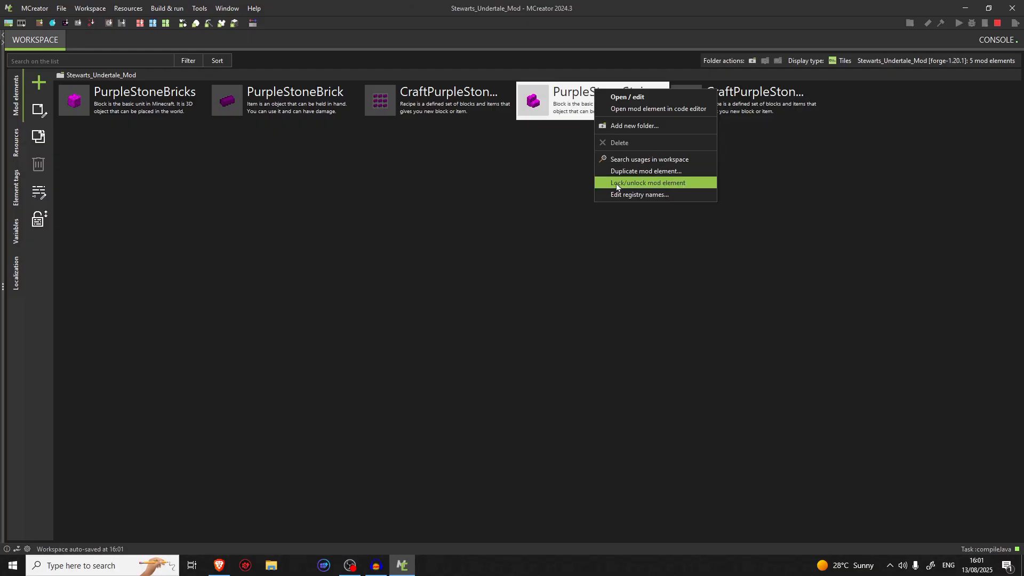
pyautogui.click(646, 193)
pyautogui.click(528, 294)
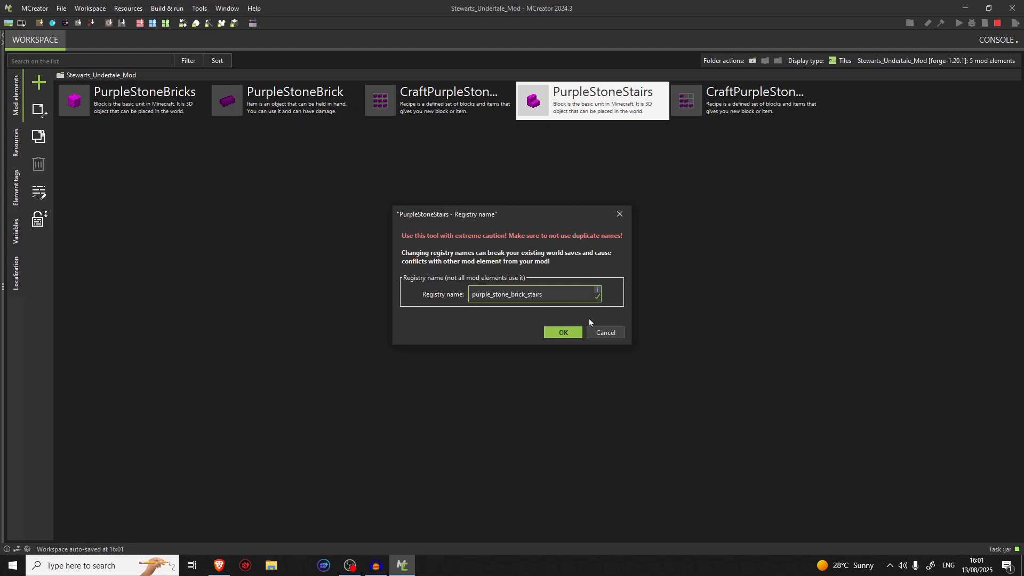
pyautogui.click(599, 333)
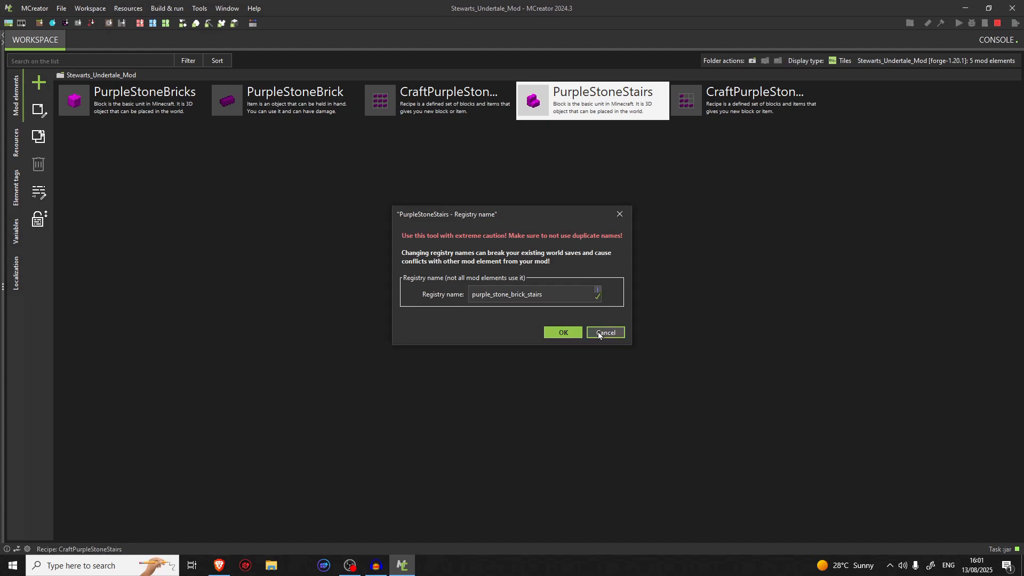
# Set the PurpleStoneStairs block's in-game name to Purple Stone Brick Stairs and save the element
pyautogui.doubleClick(586, 118)
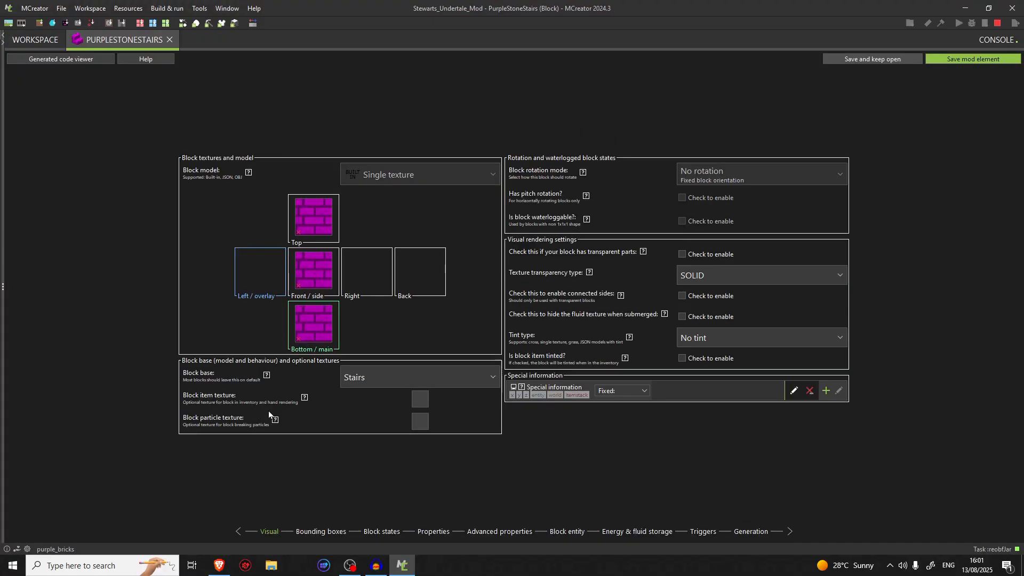
pyautogui.click(432, 533)
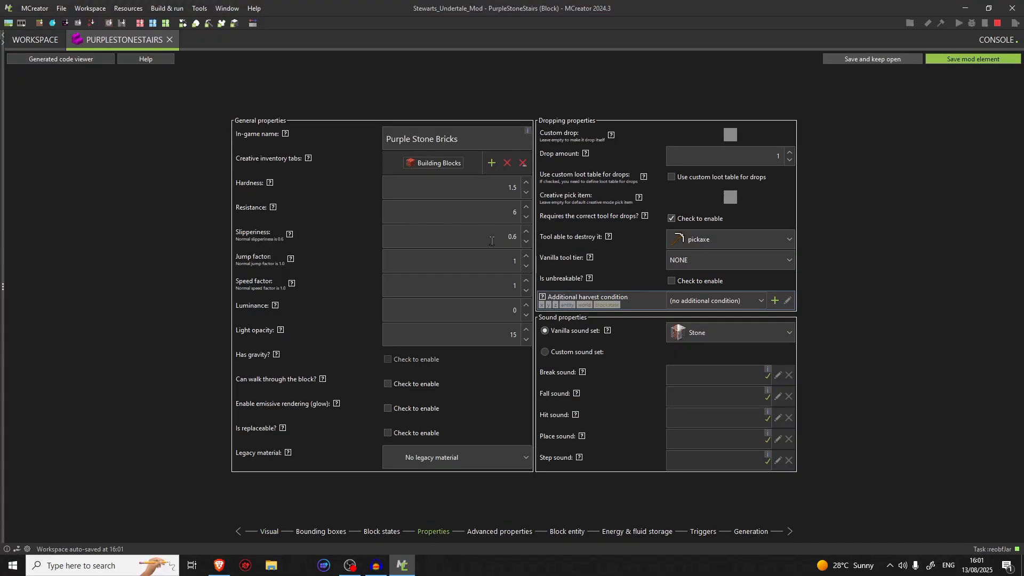
pyautogui.click(436, 137)
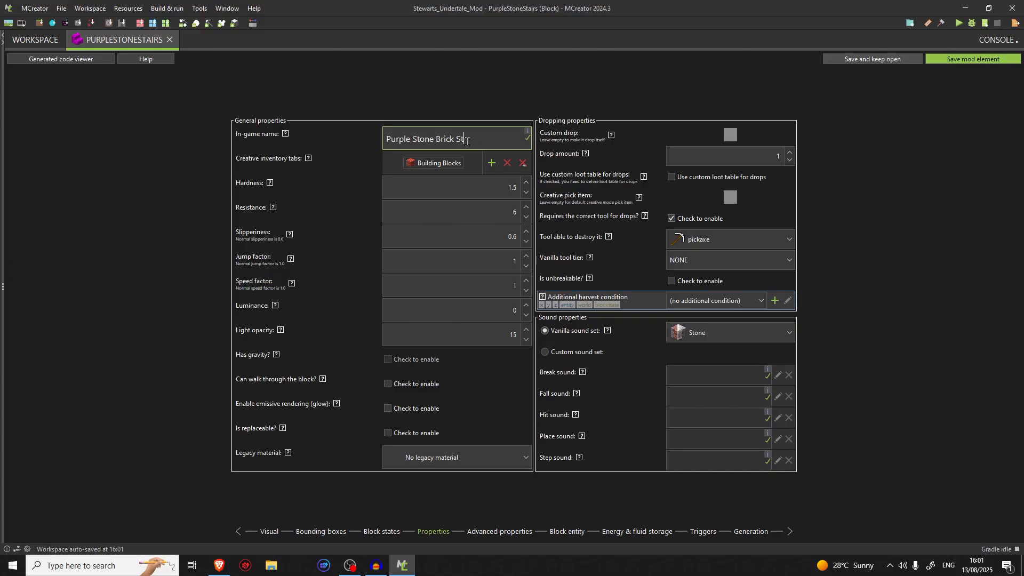
pyautogui.write('Stairs')
pyautogui.click(945, 62)
# Open the CraftPurpleStoneStairs recipe and replace the top-left and middle-left ingredients with the PurpleStoneBricks block
pyautogui.doubleClick(787, 91)
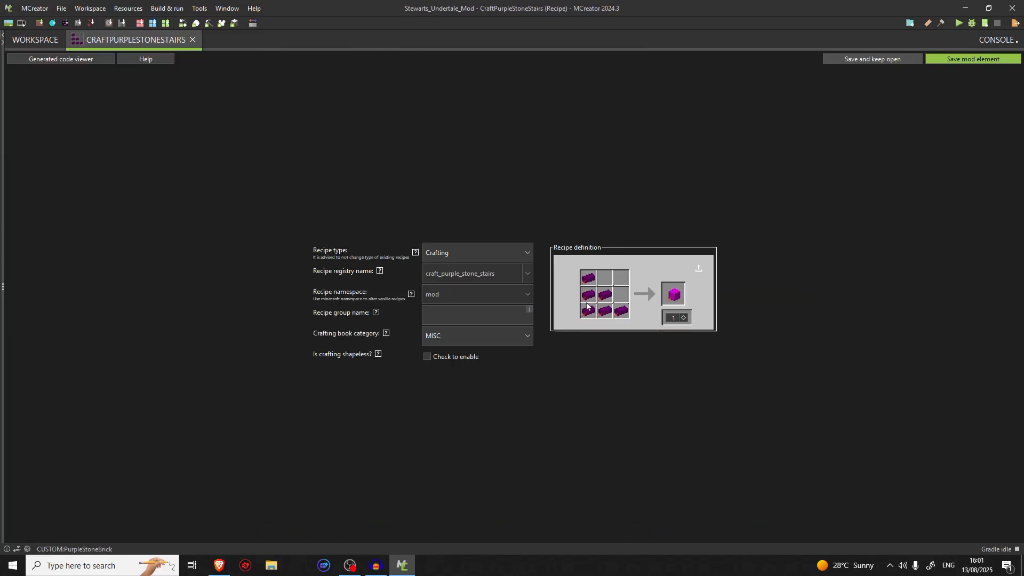
pyautogui.click(585, 281)
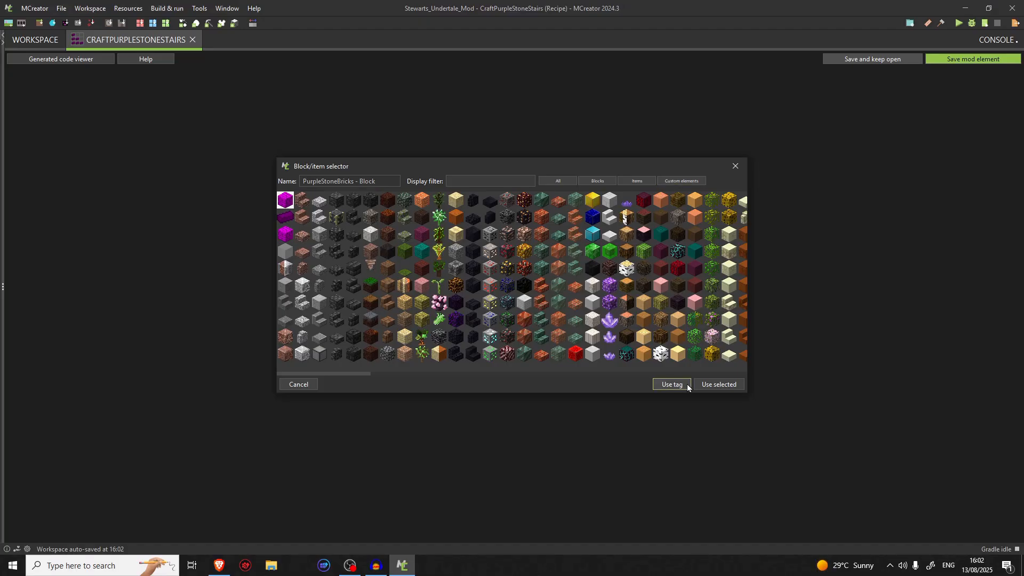
pyautogui.click(702, 386)
pyautogui.click(595, 300)
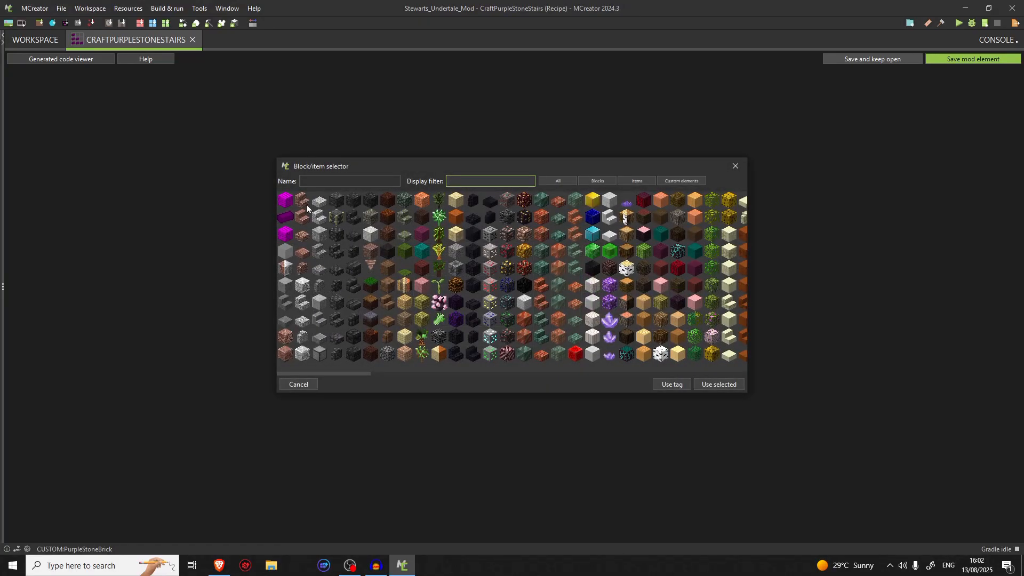
pyautogui.click(711, 361)
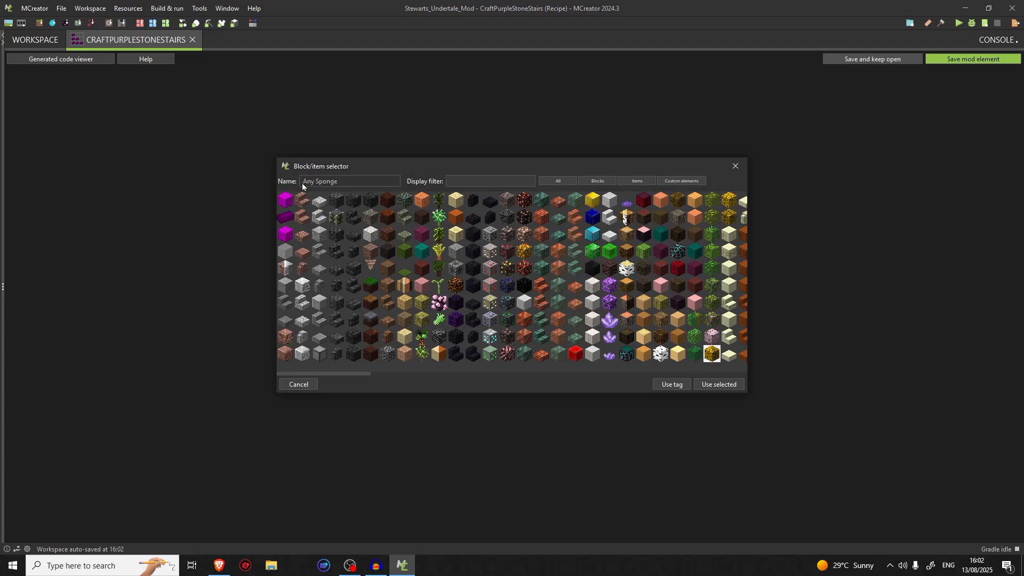
pyautogui.click(288, 199)
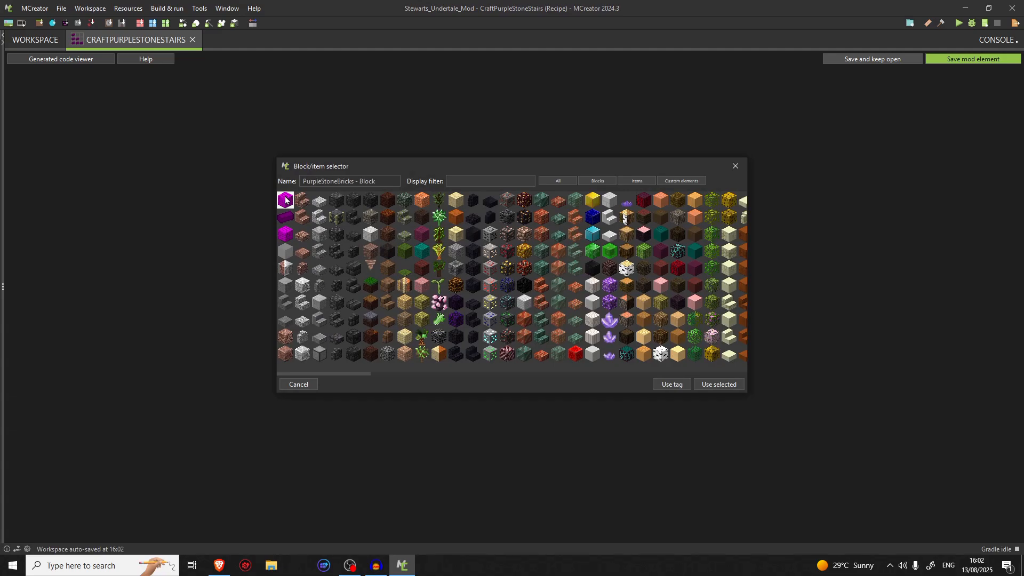
pyautogui.click(719, 384)
# Replace the bottom-left and bottom-middle ingredients of the stairs recipe with the PurpleStoneBricks block
pyautogui.click(594, 311)
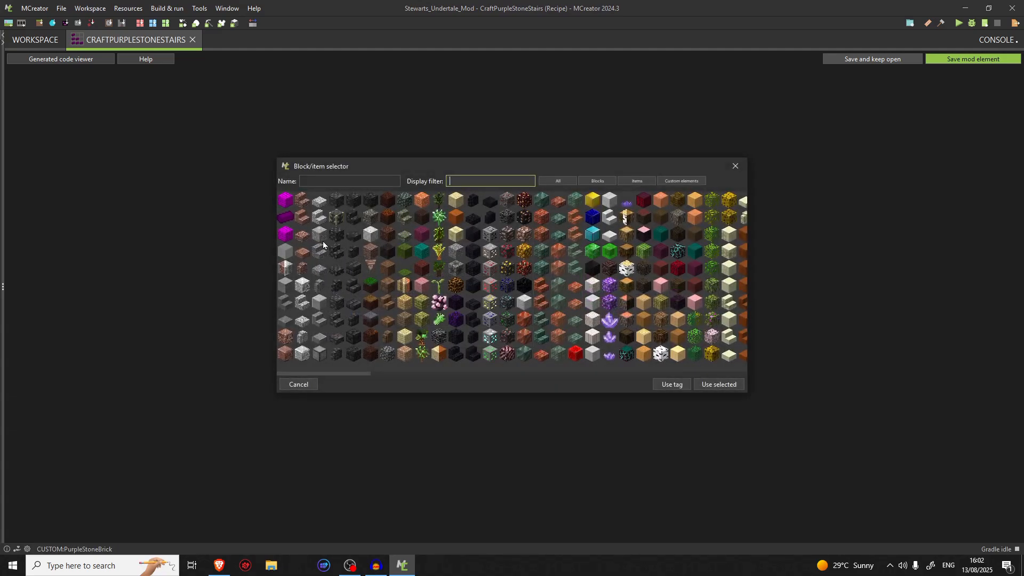
pyautogui.click(286, 235)
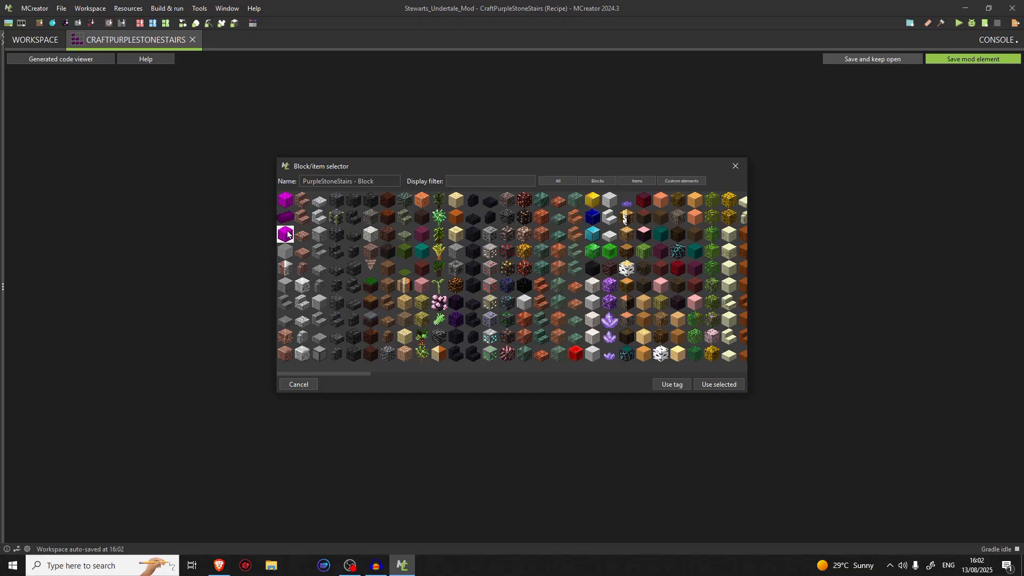
pyautogui.click(286, 216)
pyautogui.click(711, 383)
pyautogui.click(609, 310)
pyautogui.click(290, 203)
pyautogui.click(718, 385)
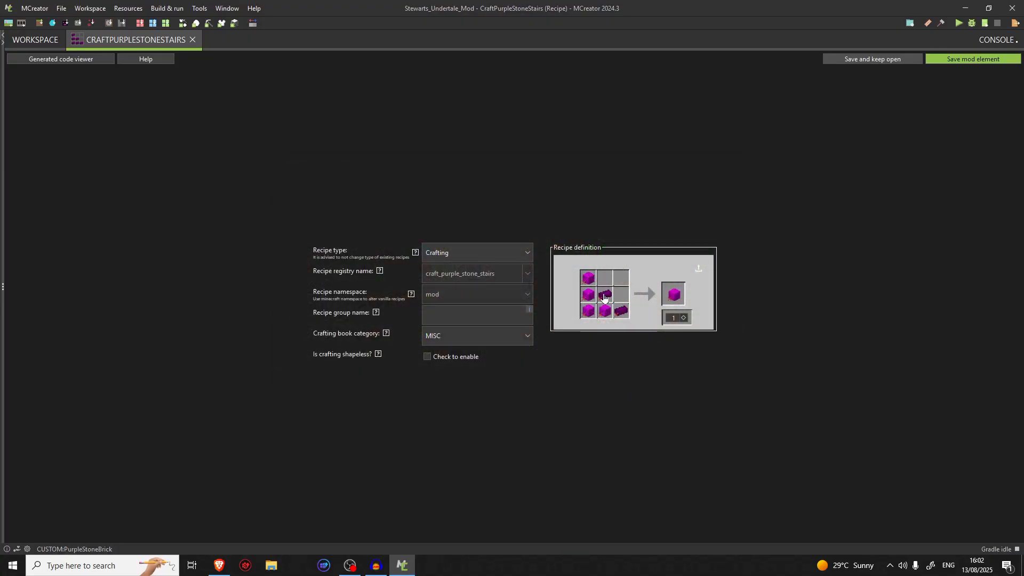
# Replace the centre and bottom-right ingredients of the stairs recipe with the PurpleStoneBricks block
pyautogui.click(606, 300)
pyautogui.click(297, 201)
pyautogui.click(286, 217)
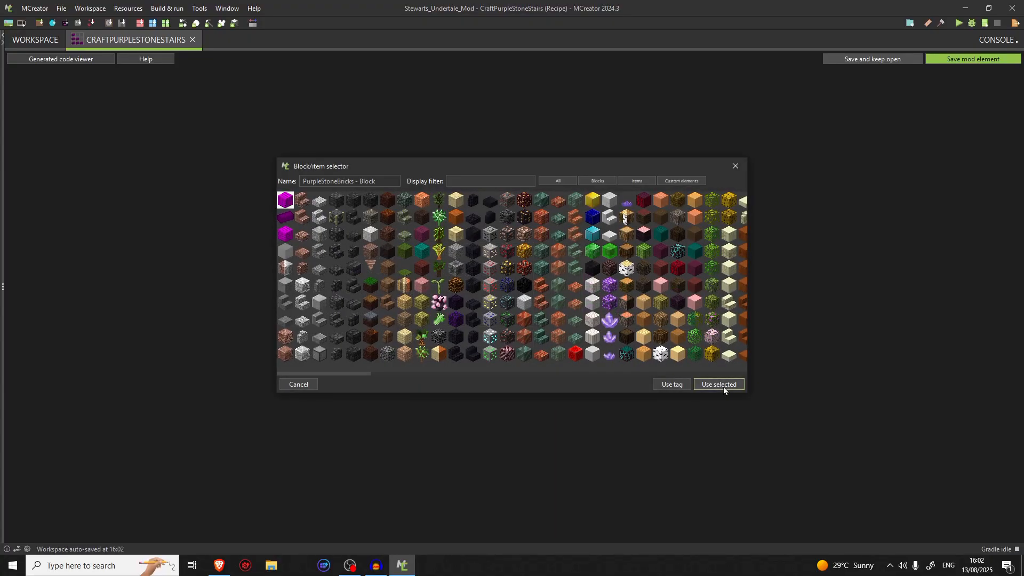
pyautogui.click(723, 385)
pyautogui.click(623, 314)
pyautogui.click(287, 202)
pyautogui.click(740, 388)
# Confirm the result block of the CraftPurpleStoneStairs recipe and save the element
pyautogui.click(675, 280)
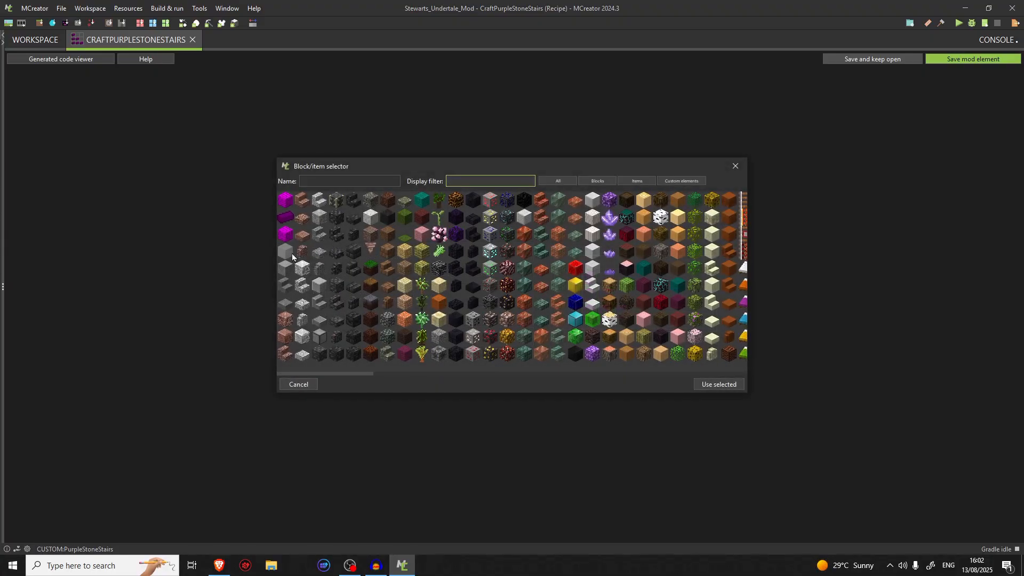
pyautogui.click(720, 386)
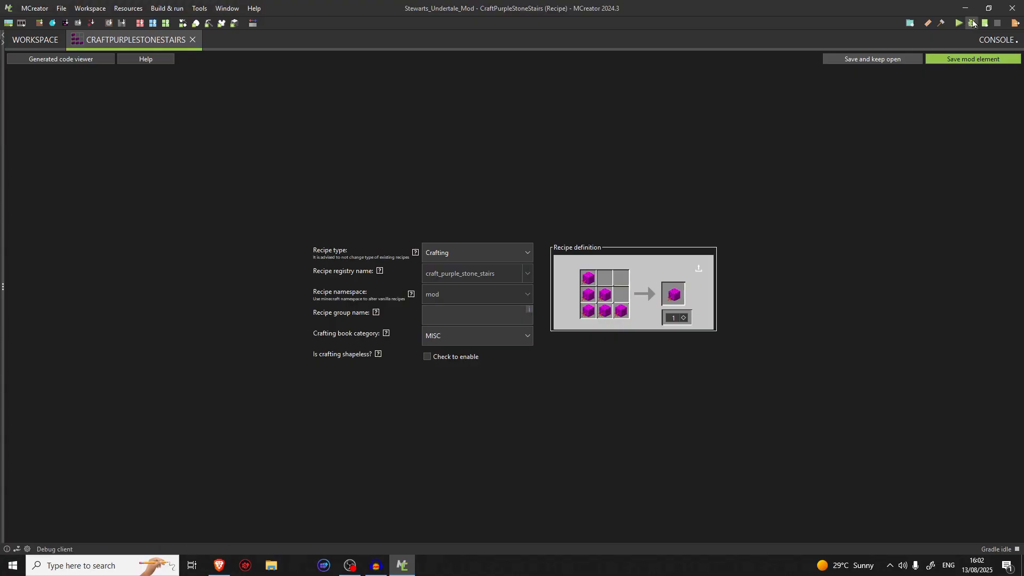
pyautogui.click(972, 59)
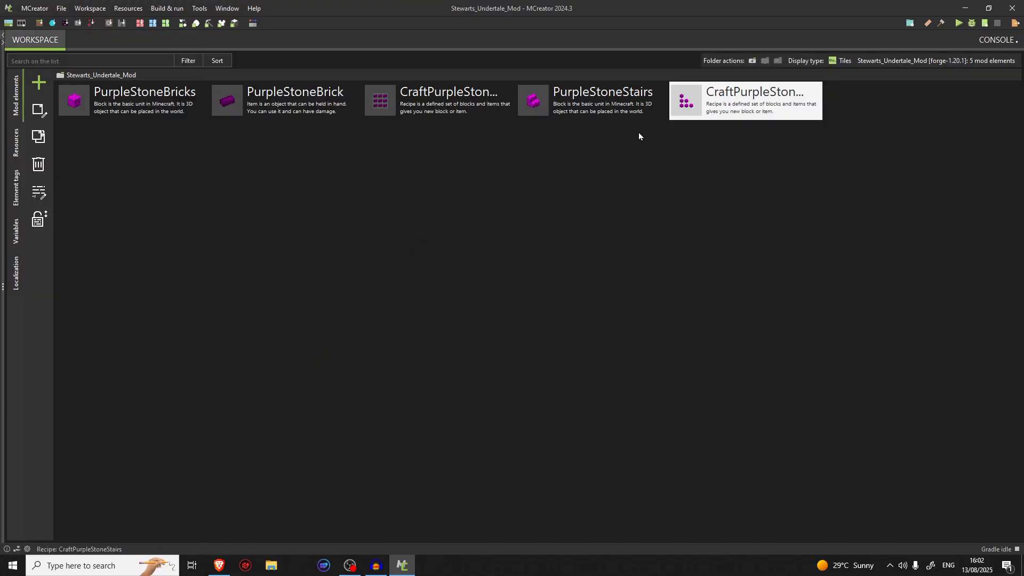
# Check the PurpleStoneStairs element's registry name, then reopen the CraftPurpleStoneStairs recipe for review
pyautogui.click(616, 111)
pyautogui.rightClick(615, 111)
pyautogui.click(661, 209)
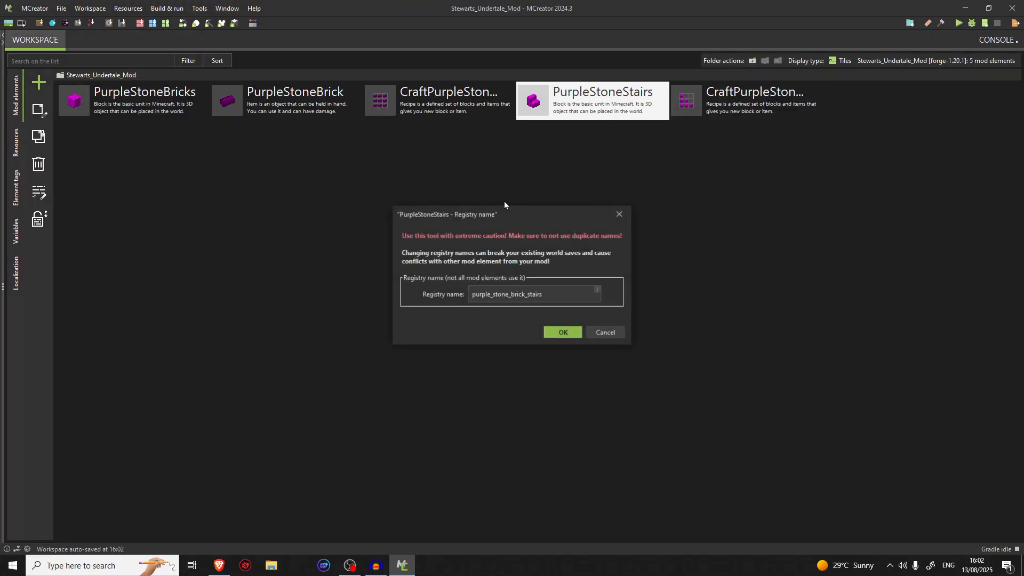
pyautogui.click(560, 332)
pyautogui.doubleClick(625, 120)
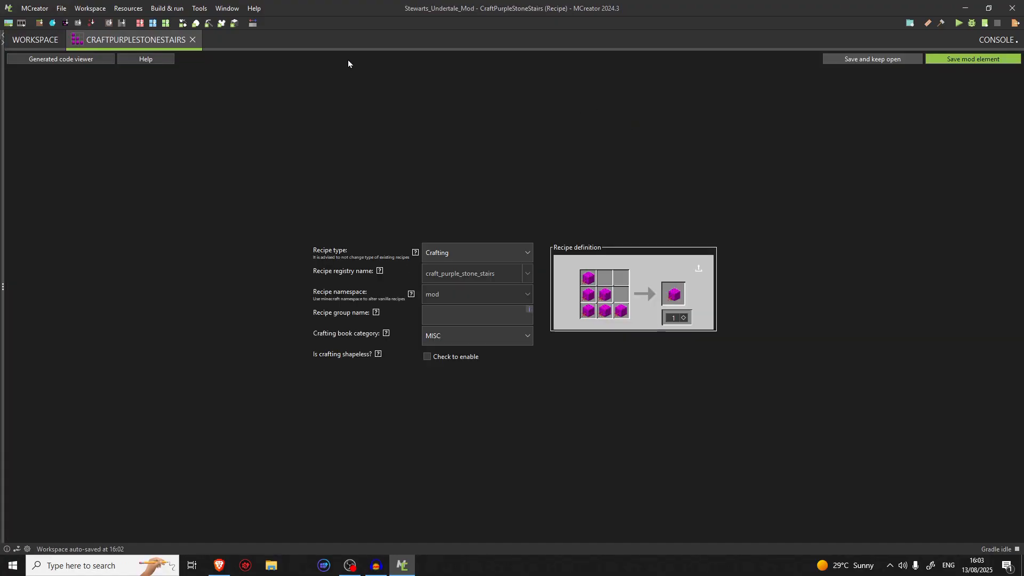
# Close the recipe, check the in-game name in the PurpleStoneStairs block's properties, and save the element
pyautogui.click(193, 41)
pyautogui.doubleClick(612, 108)
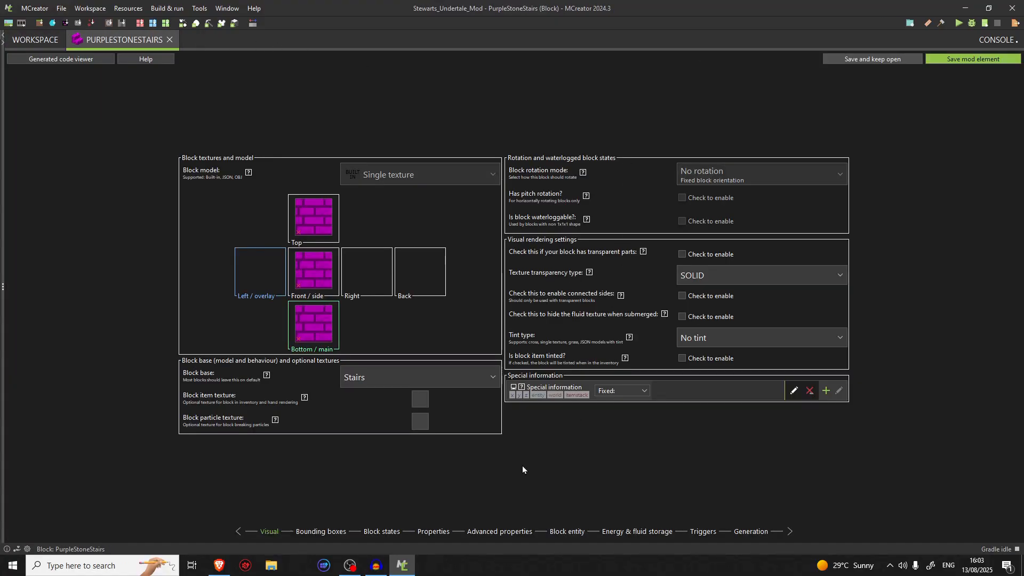
pyautogui.click(433, 532)
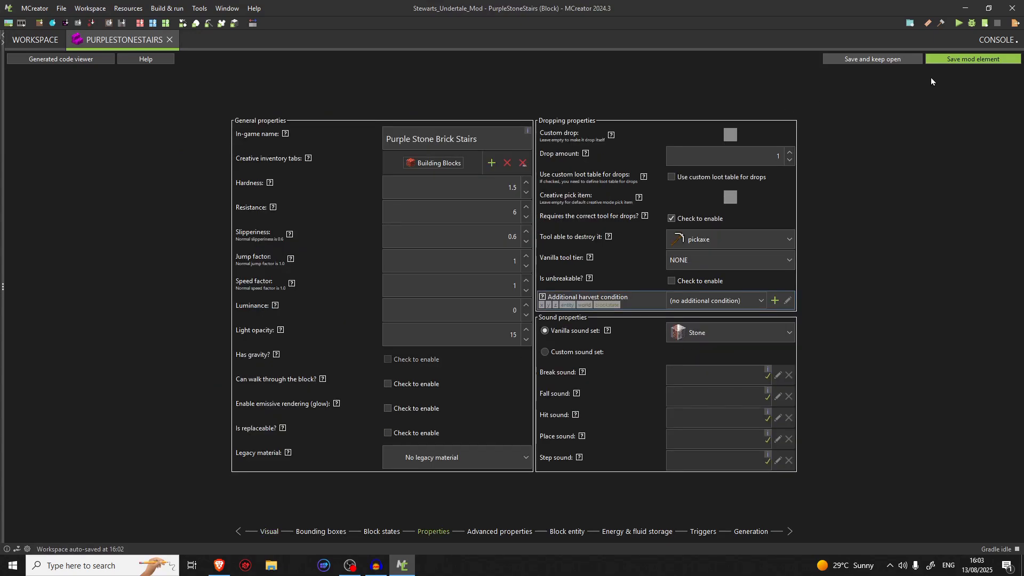
pyautogui.click(953, 56)
# Set the result amount of the CraftPurpleStoneStairs recipe to 4 and save the element
pyautogui.doubleClick(751, 111)
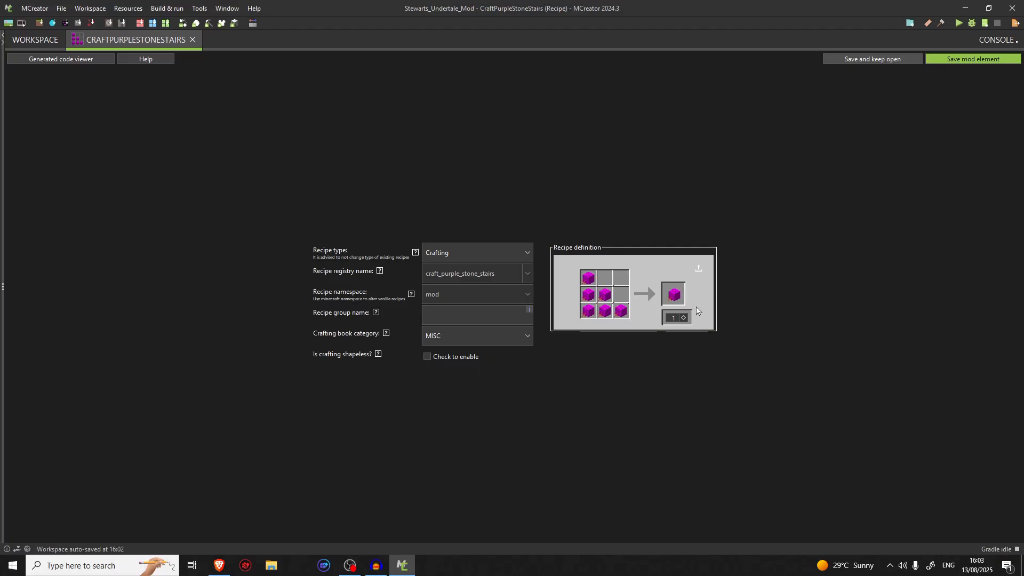
pyautogui.click(685, 318)
pyautogui.click(685, 319)
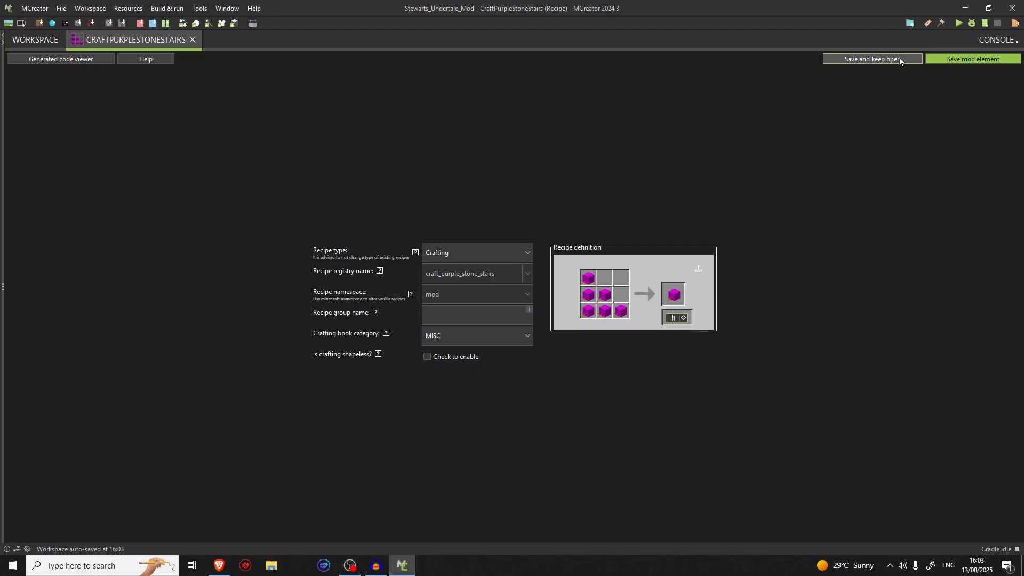
pyautogui.click(942, 59)
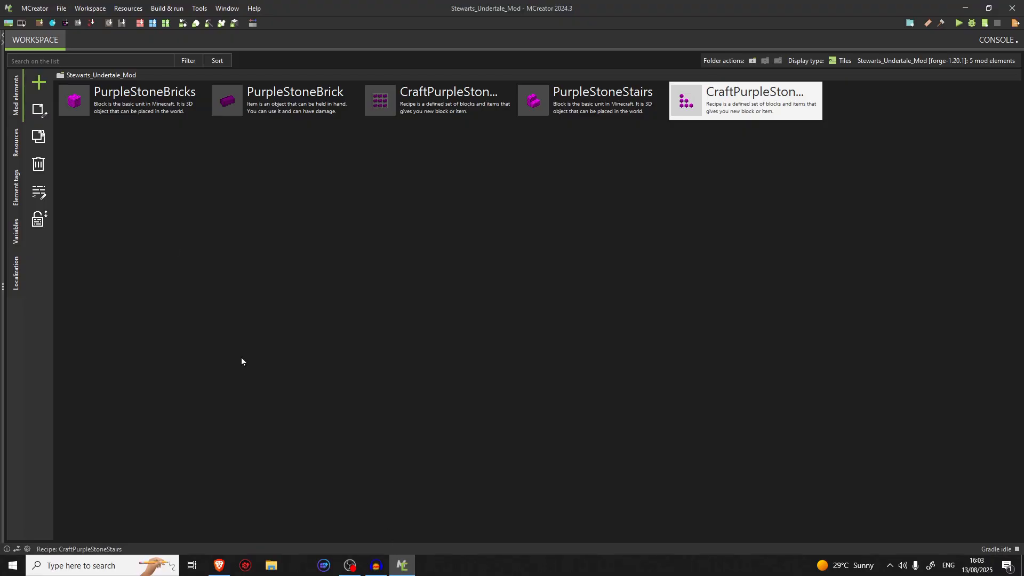
# Duplicate the PurpleStoneStairs block as a new mod element named PurpleStoneBrickSlab
pyautogui.doubleClick(587, 102)
pyautogui.click(170, 39)
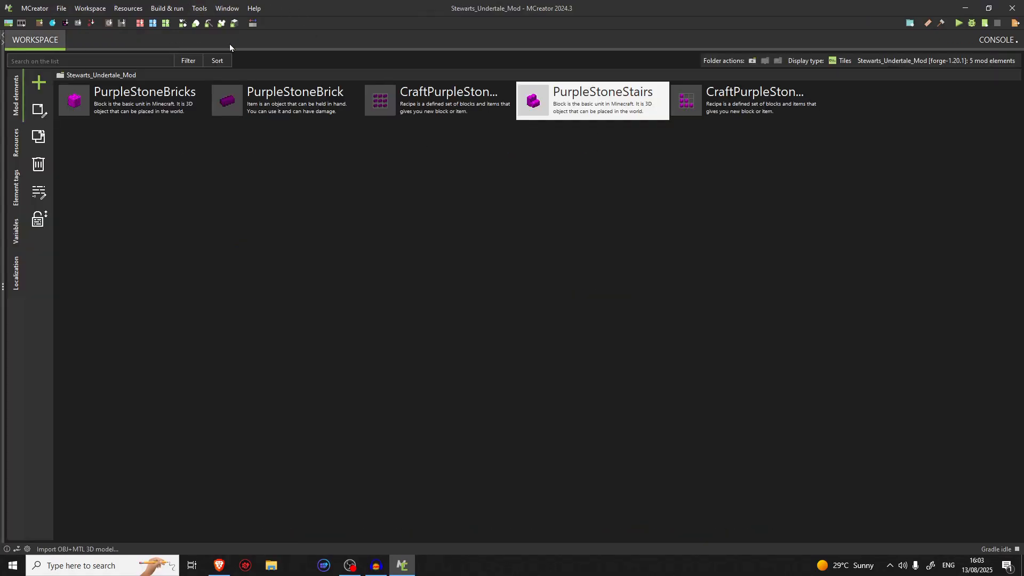
pyautogui.rightClick(540, 90)
pyautogui.click(573, 171)
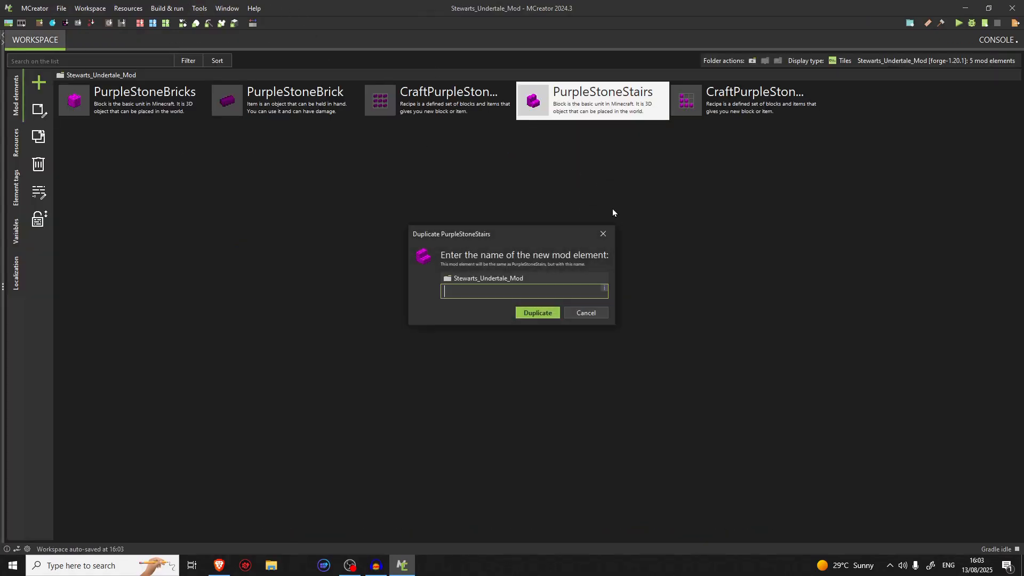
pyautogui.write('PurpleStoneBrick')
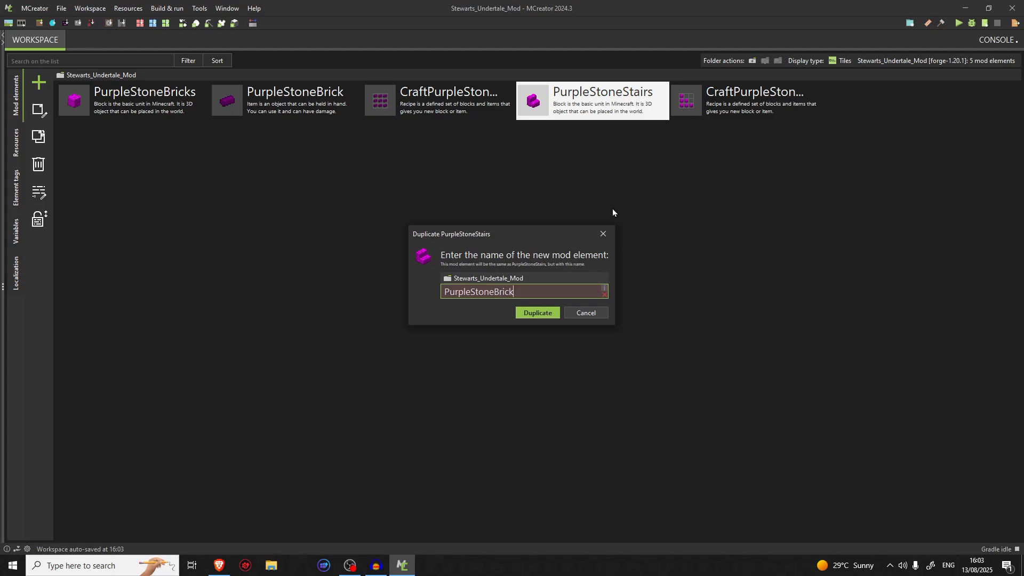
pyautogui.write('Slab')
pyautogui.press('Return')
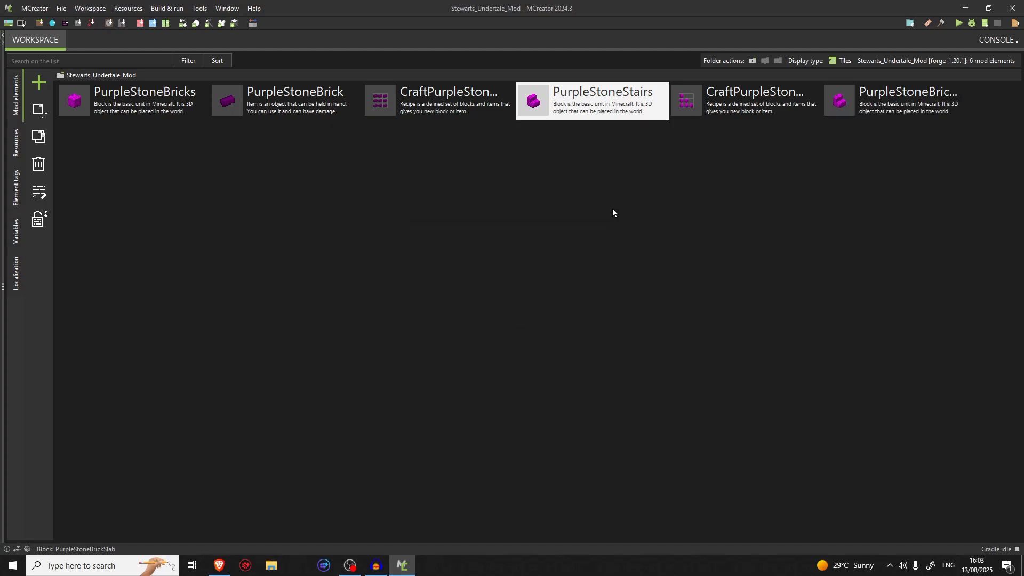
# Change the block base of PurpleStoneBrickSlab to Slab and save the element
pyautogui.doubleClick(826, 116)
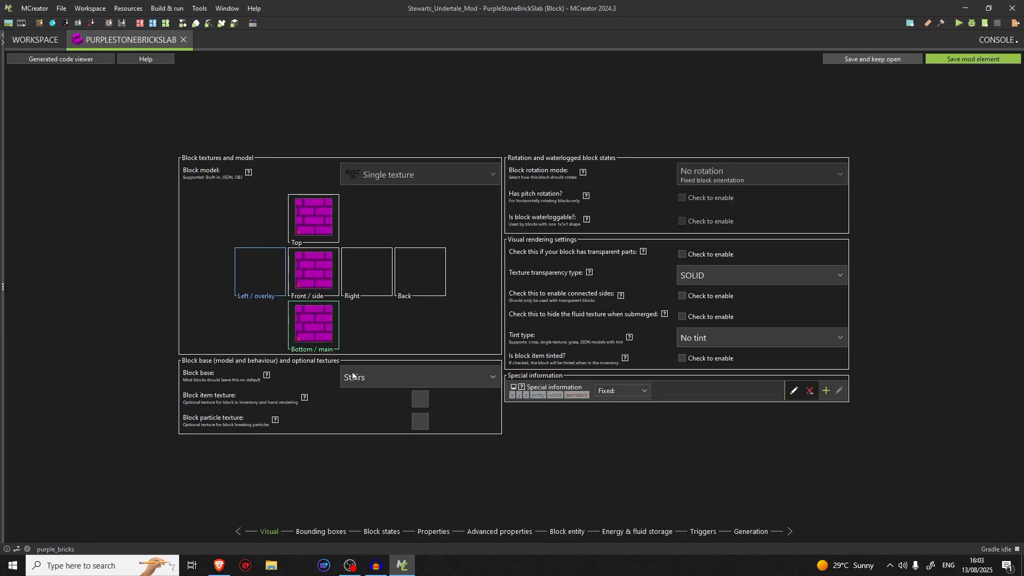
pyautogui.click(353, 375)
pyautogui.click(376, 224)
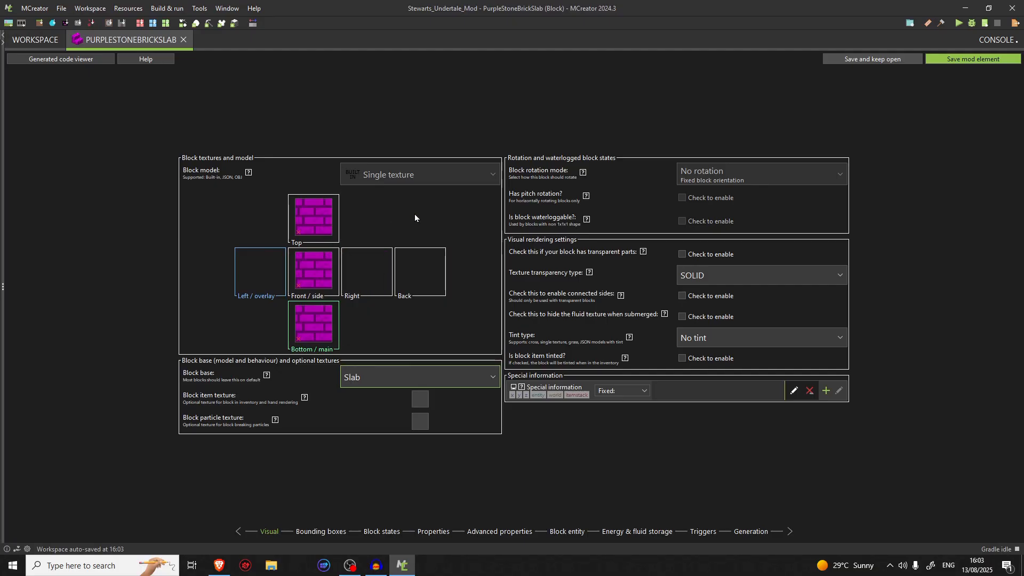
pyautogui.click(940, 60)
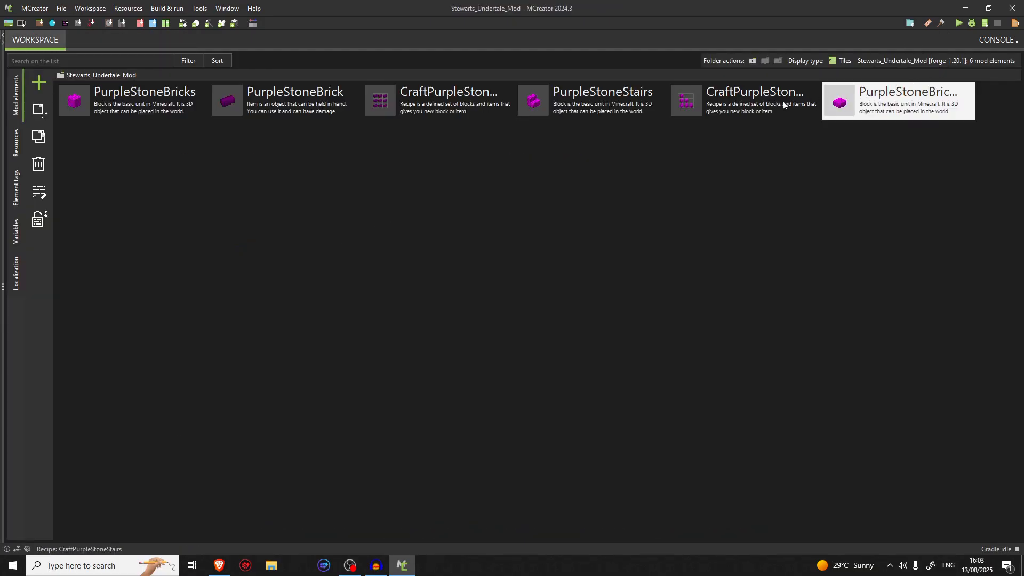
# Duplicate the CraftPurpleStoneStairs recipe as a new mod element named CraftPurpleStoneBrickSlabs
pyautogui.doubleClick(783, 103)
pyautogui.click(954, 59)
pyautogui.rightClick(778, 90)
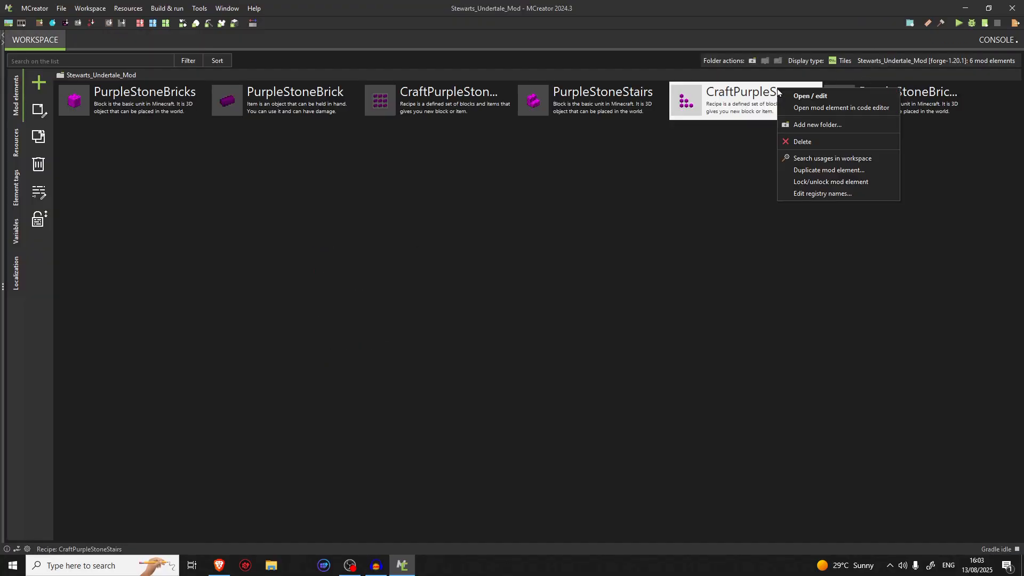
pyautogui.click(812, 170)
pyautogui.write('Cra')
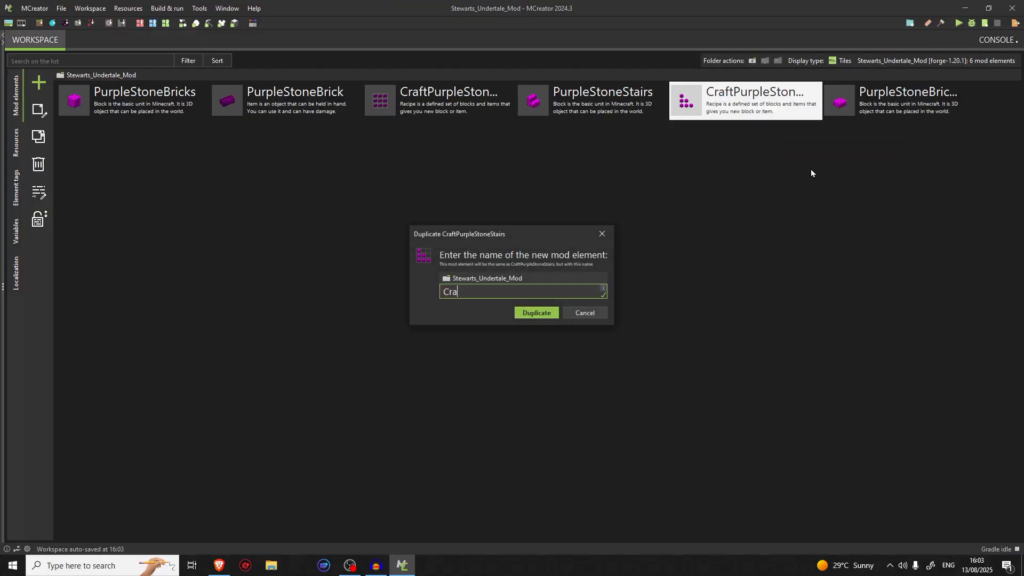
pyautogui.write('ftPurpleStoneBrickSlabs')
pyautogui.press('Return')
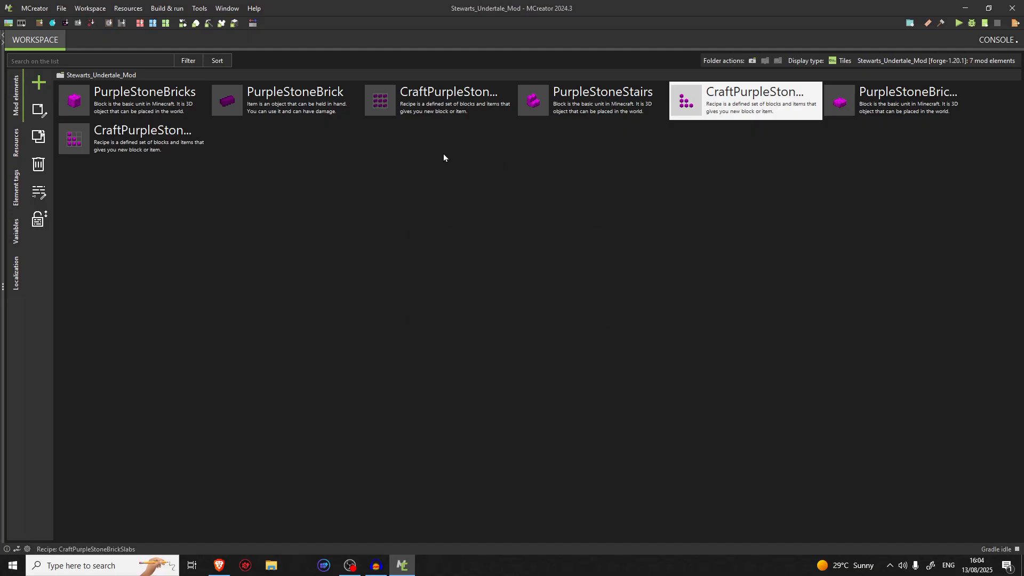
# In the CraftPurpleStoneBrickSlabs recipe, clear the top-left ingredient and fill the middle-right slot with PurpleStoneBricks
pyautogui.doubleClick(106, 152)
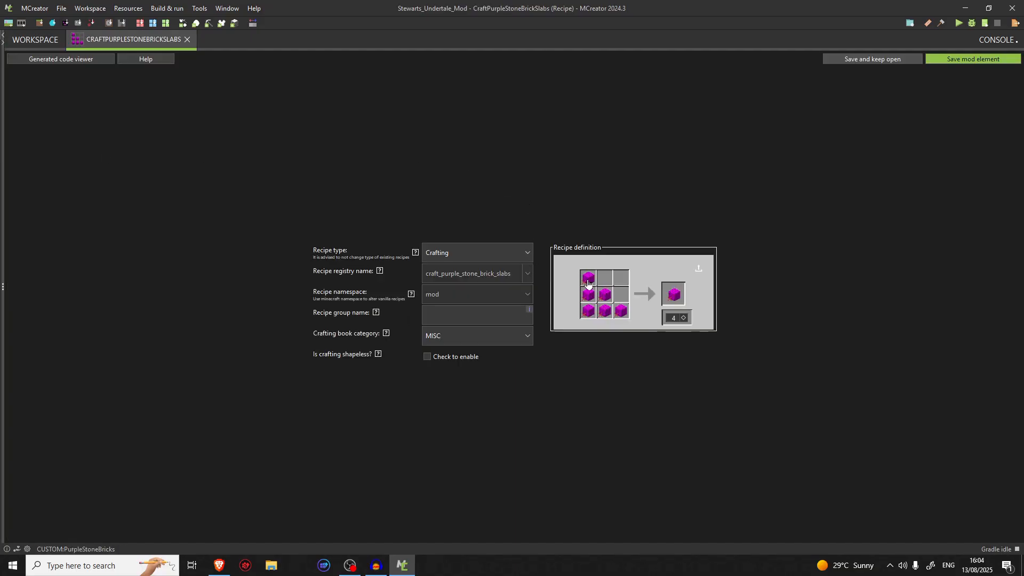
pyautogui.click(613, 297)
pyautogui.click(286, 200)
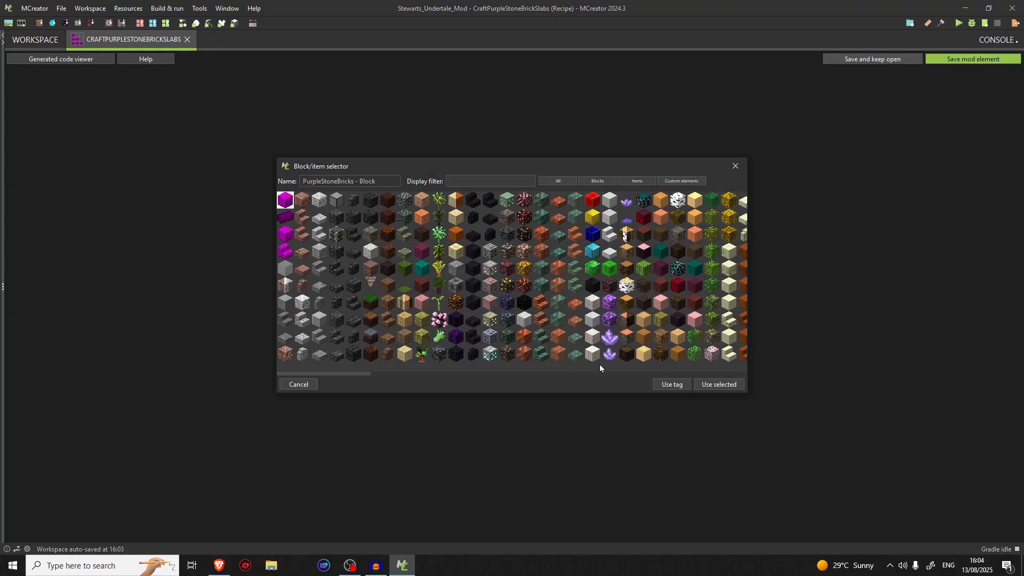
pyautogui.click(717, 384)
# Replace the recipe's result with the PurpleStoneBrickSlab block and save the element
pyautogui.rightClick(671, 302)
pyautogui.click(672, 303)
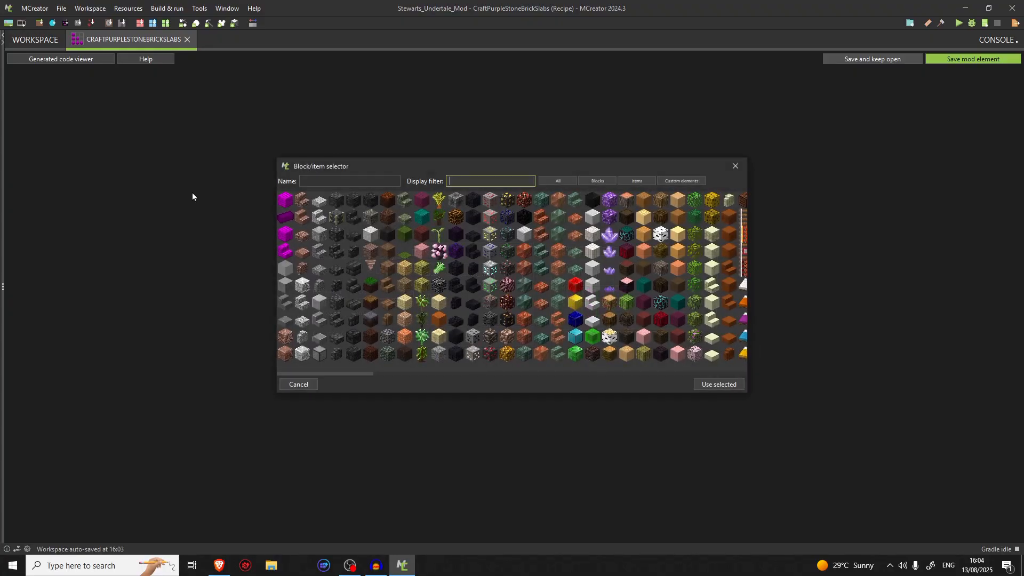
pyautogui.click(285, 250)
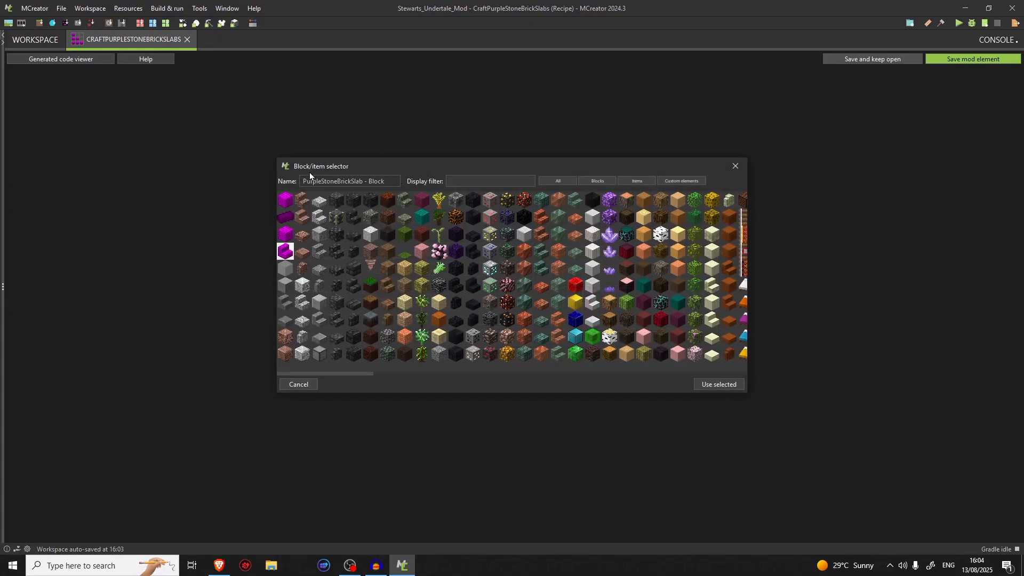
pyautogui.click(704, 386)
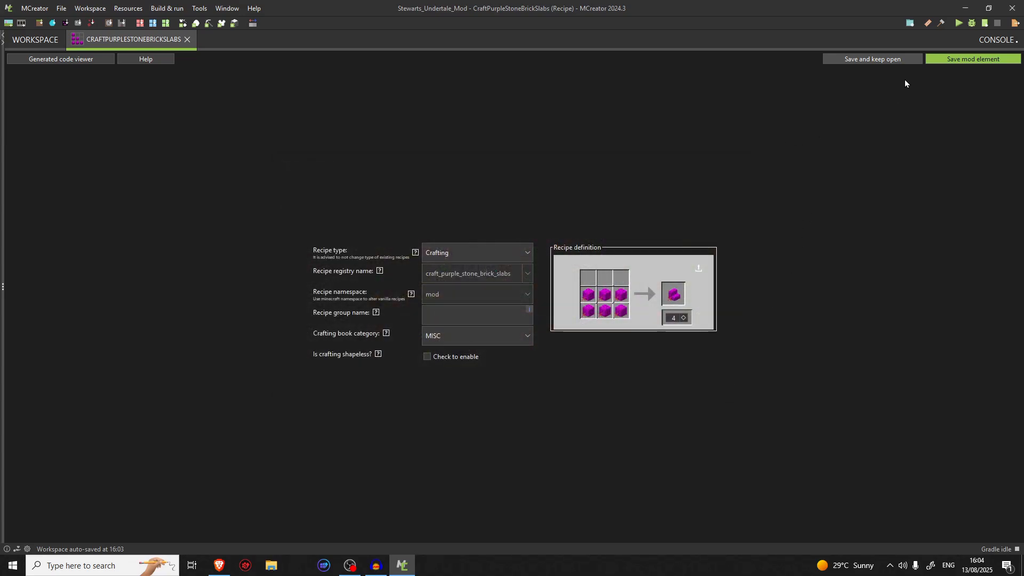
pyautogui.click(968, 61)
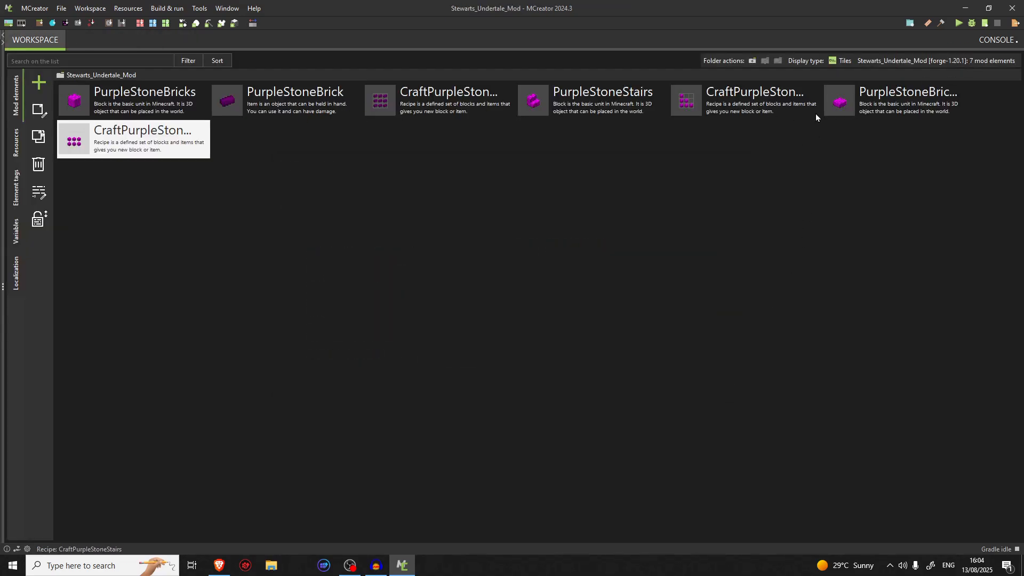
# Duplicate the PurpleStoneBrickSlab block as a new mod element named PurpleStoneBrickWall
pyautogui.click(877, 110)
pyautogui.rightClick(877, 109)
pyautogui.click(895, 185)
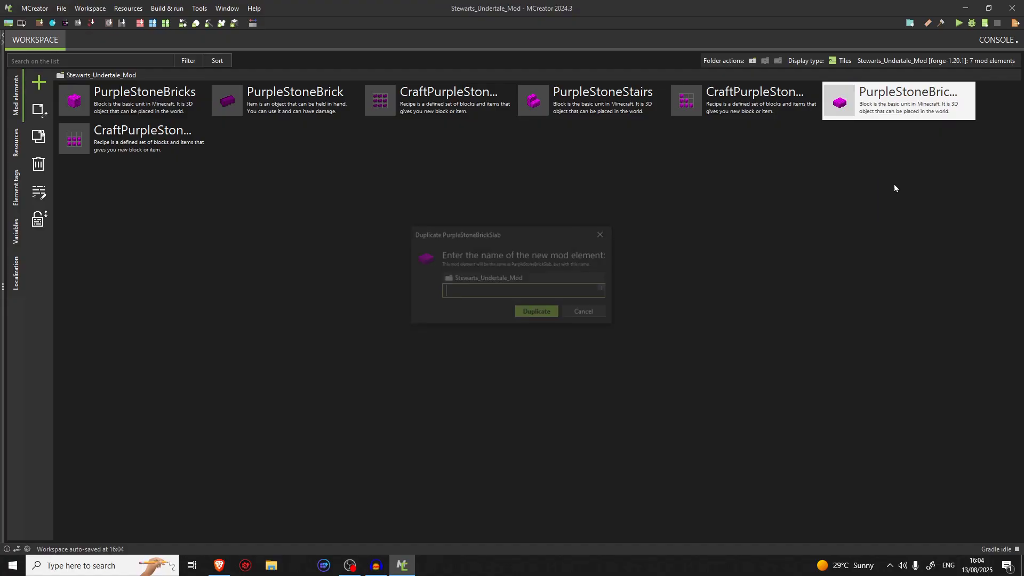
pyautogui.write('Purple')
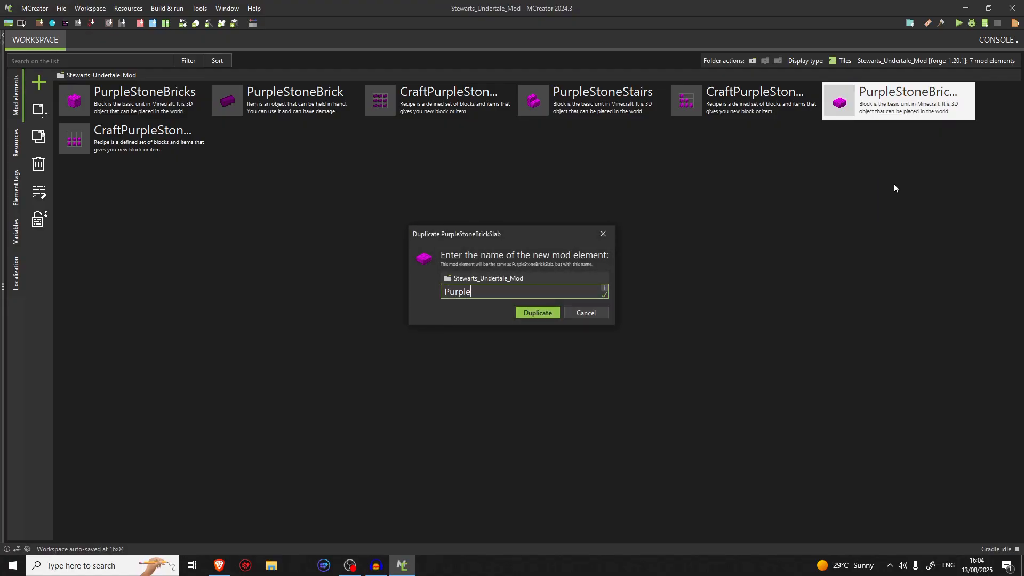
pyautogui.write('StoneBrickWalls')
pyautogui.press('BackSpace')
pyautogui.press('Return')
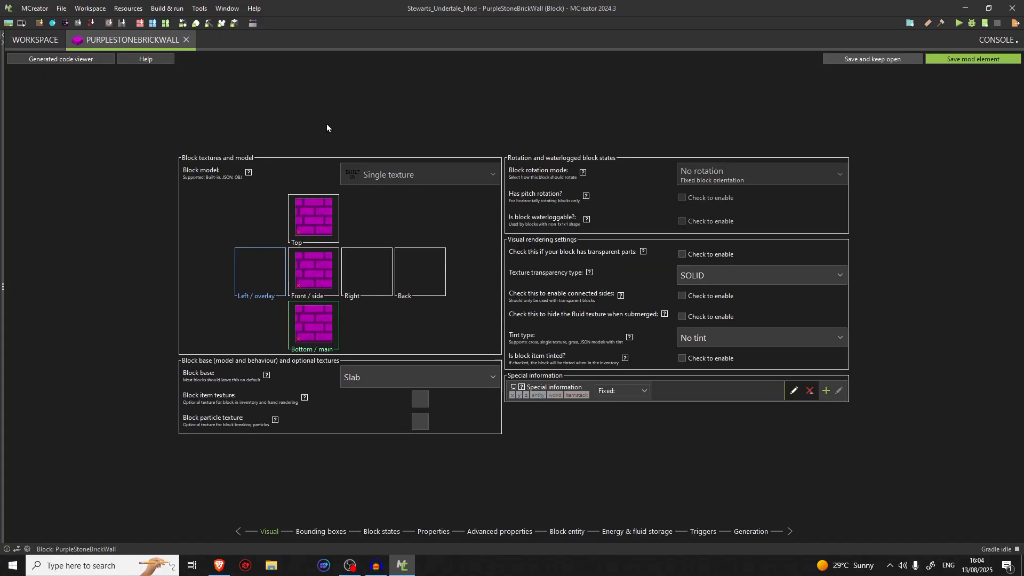
# Set the in-game name of the PurpleStoneBrickSlab block to "Purple Stone Brick Slab" and save the element
pyautogui.click(35, 40)
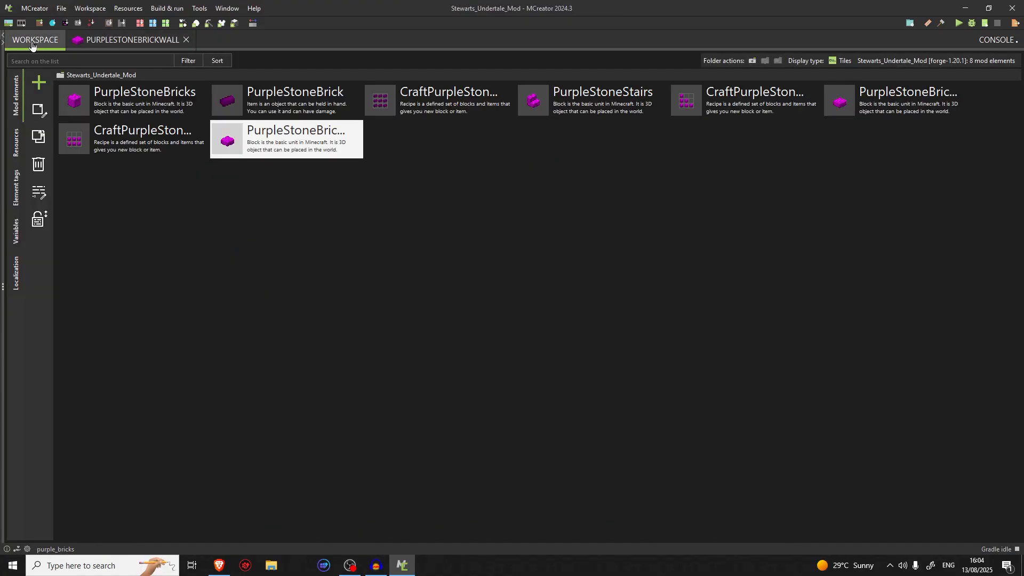
pyautogui.doubleClick(812, 103)
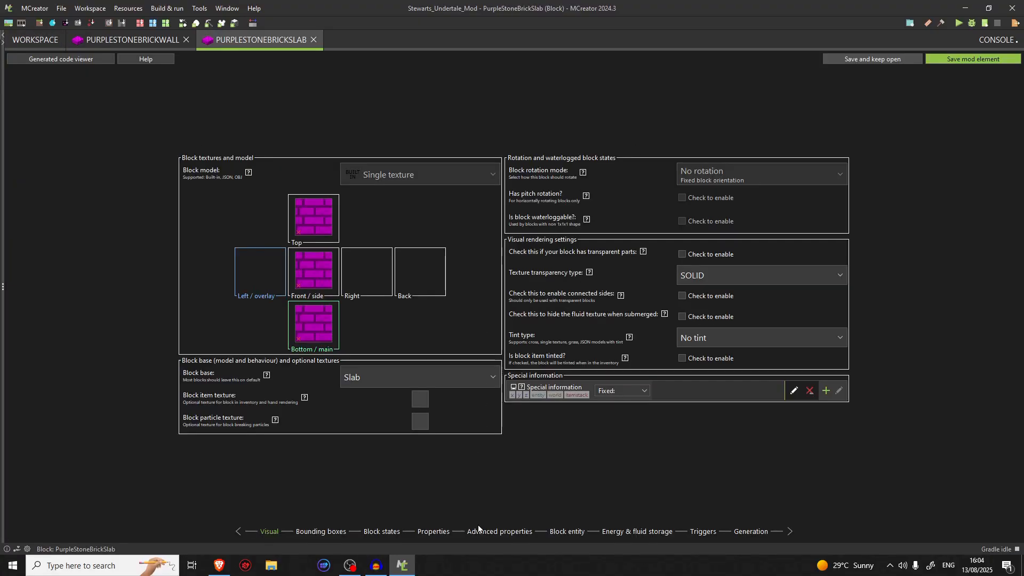
pyautogui.click(433, 532)
pyautogui.moveTo(481, 140); pyautogui.dragTo(456, 141)
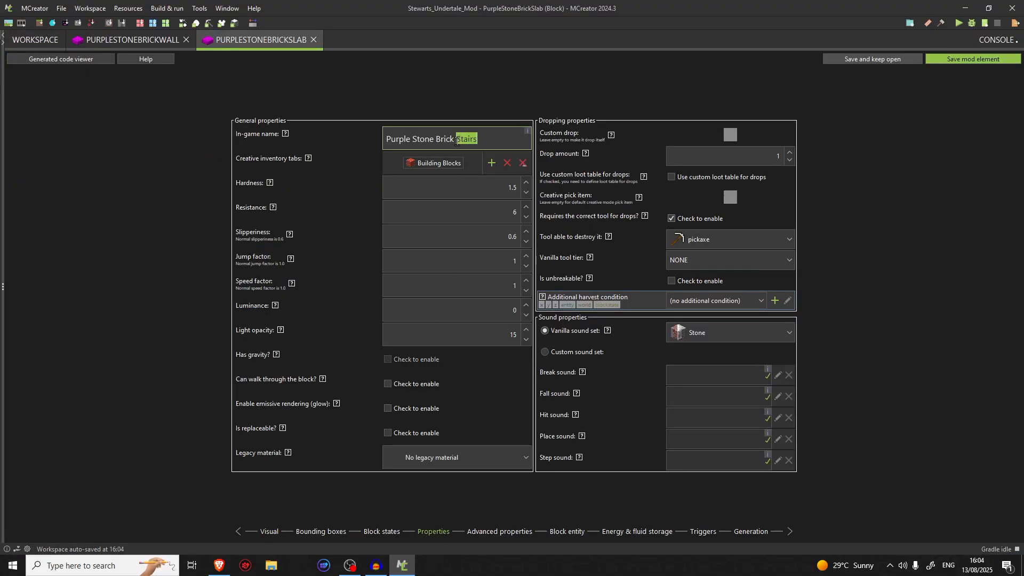
pyautogui.write('Slab')
pyautogui.click(960, 62)
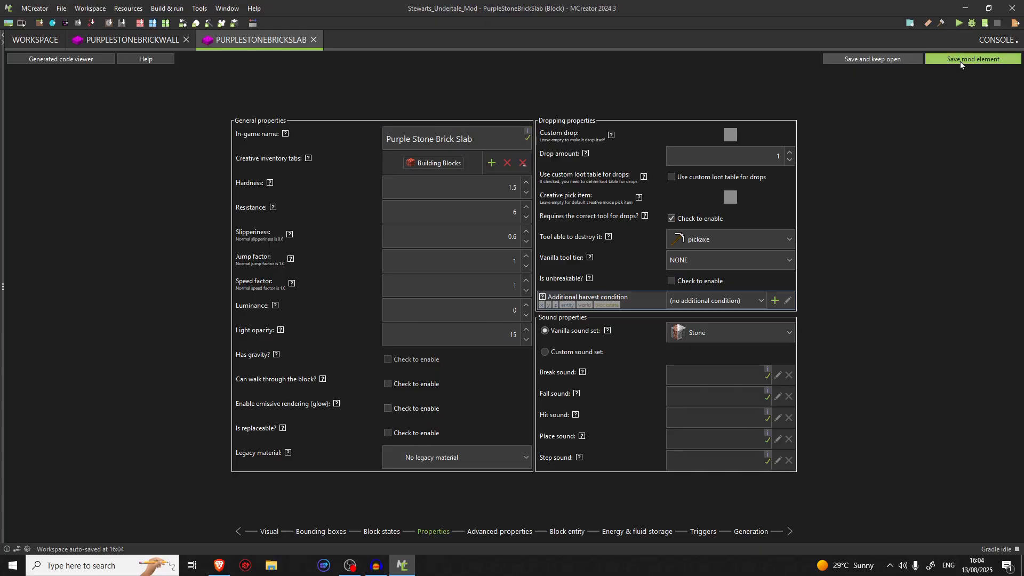
# Replace the word "Stairs" in the PurpleStoneBrickWall block's in-game name to match the wall block
pyautogui.click(146, 39)
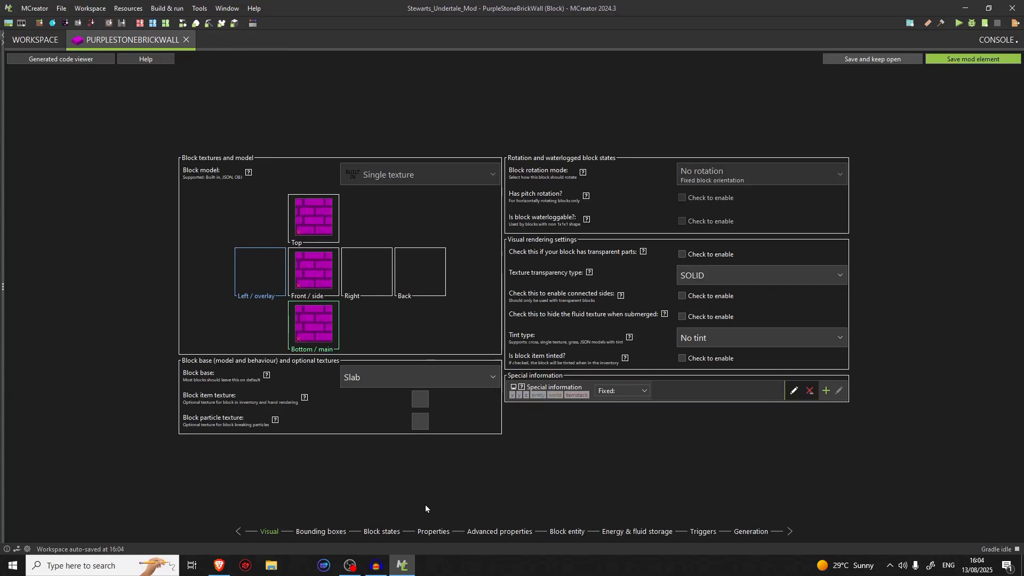
pyautogui.click(429, 531)
pyautogui.doubleClick(485, 143)
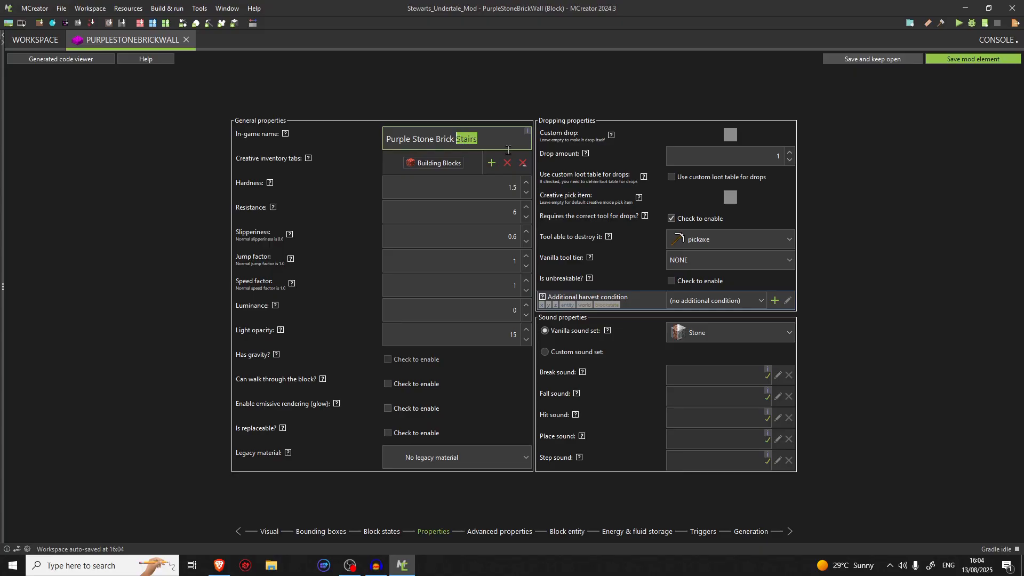
pyautogui.write('Wall')
# Change the block base of PurpleStoneBrickWall to Wall and save the element
pyautogui.click(299, 535)
pyautogui.click(369, 533)
pyautogui.click(269, 534)
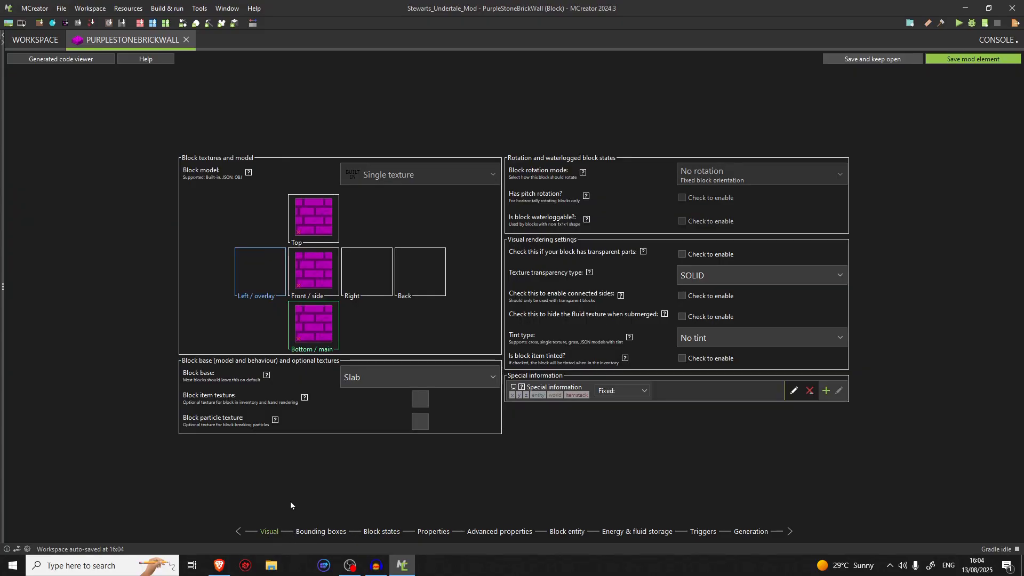
pyautogui.click(372, 378)
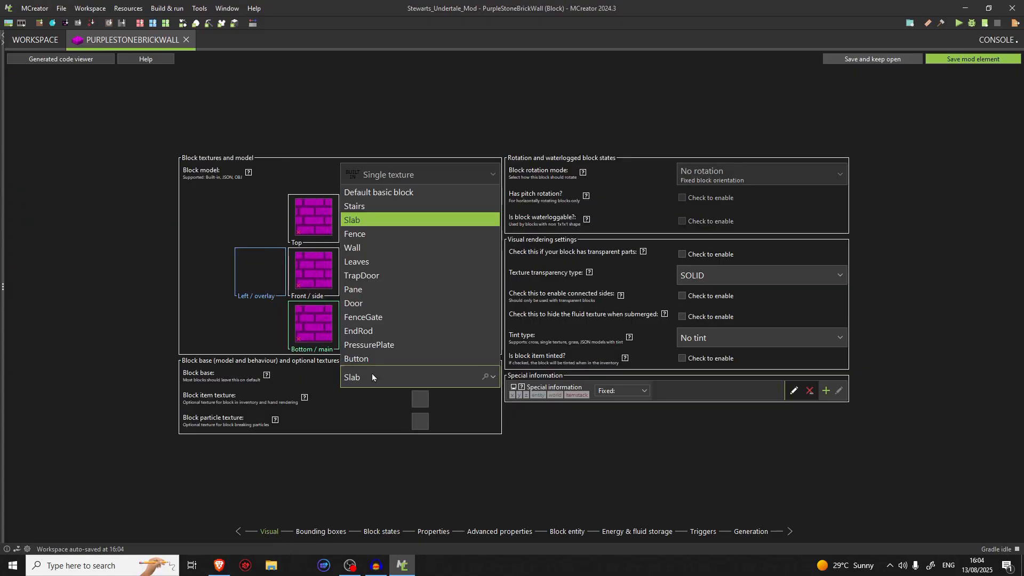
pyautogui.click(399, 243)
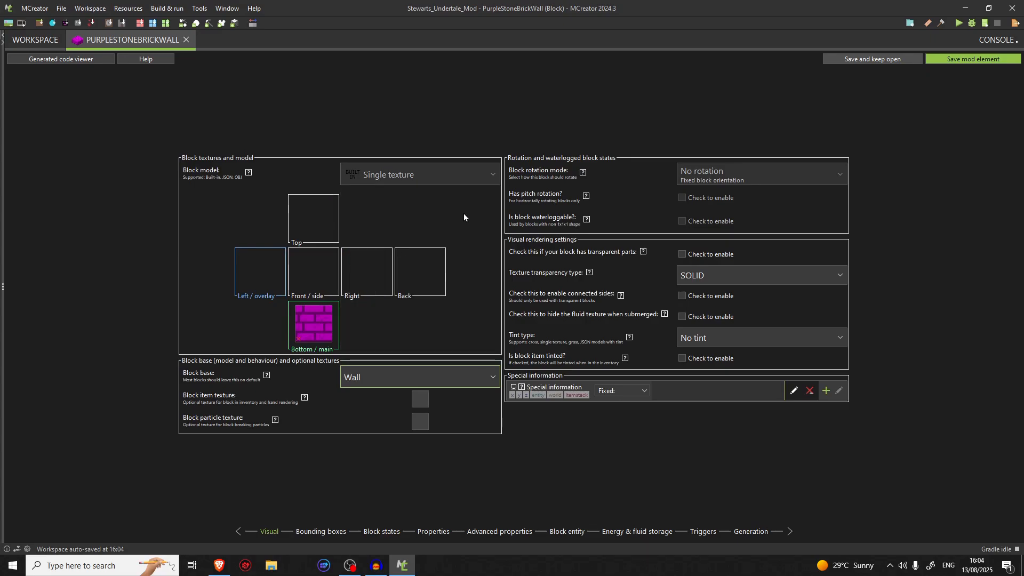
pyautogui.click(932, 63)
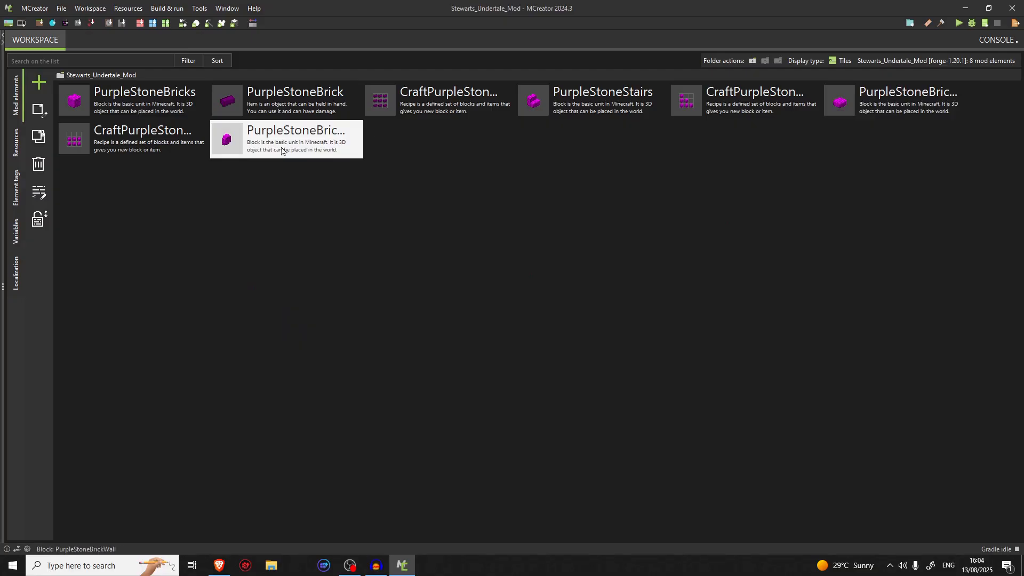
# Check the CraftPurpleStoneBrickSlabs recipe and duplicate it as a new mod element named CraftPurpleStoneBrickWall
pyautogui.doubleClick(142, 140)
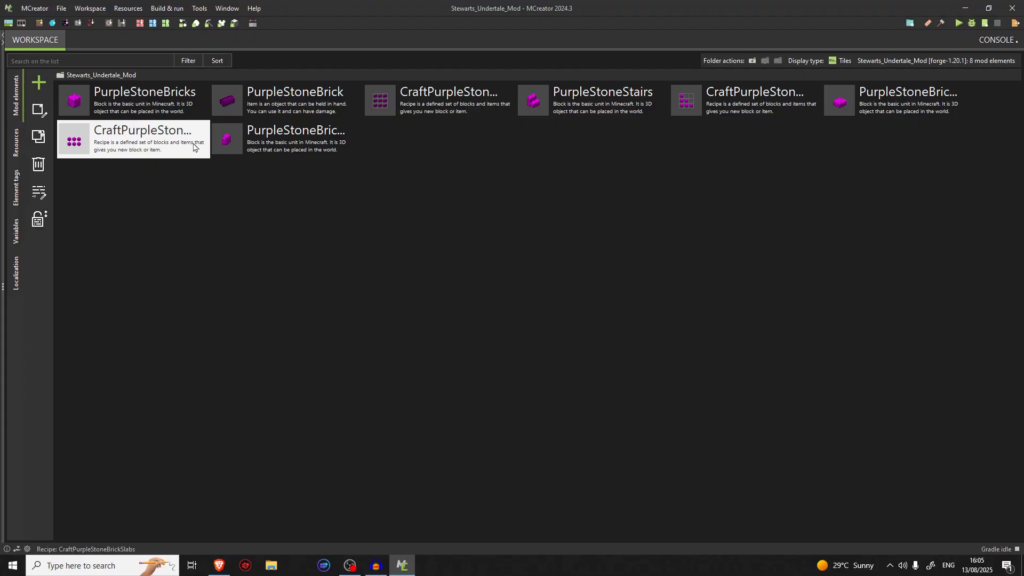
pyautogui.doubleClick(184, 145)
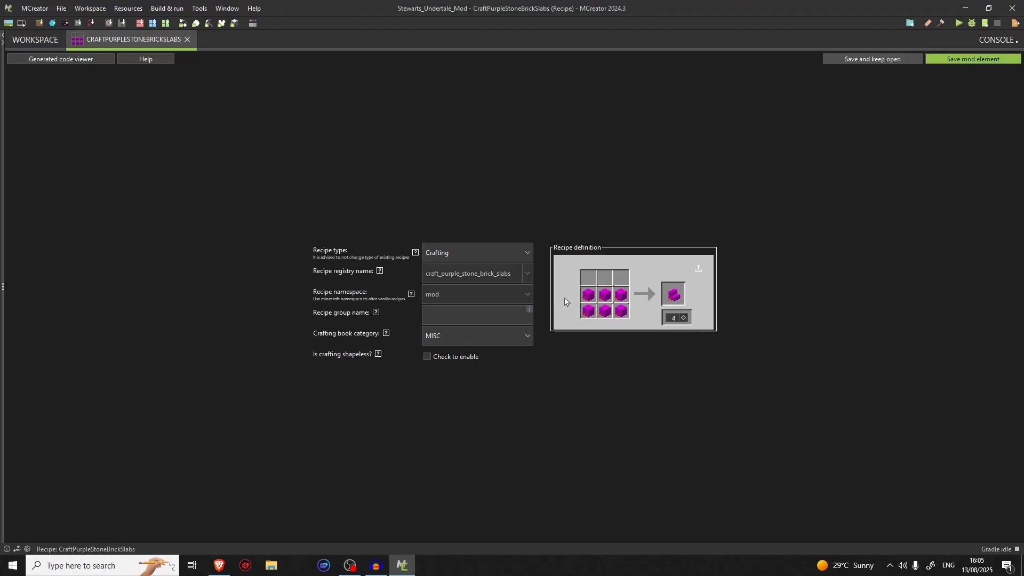
pyautogui.click(973, 59)
pyautogui.rightClick(171, 132)
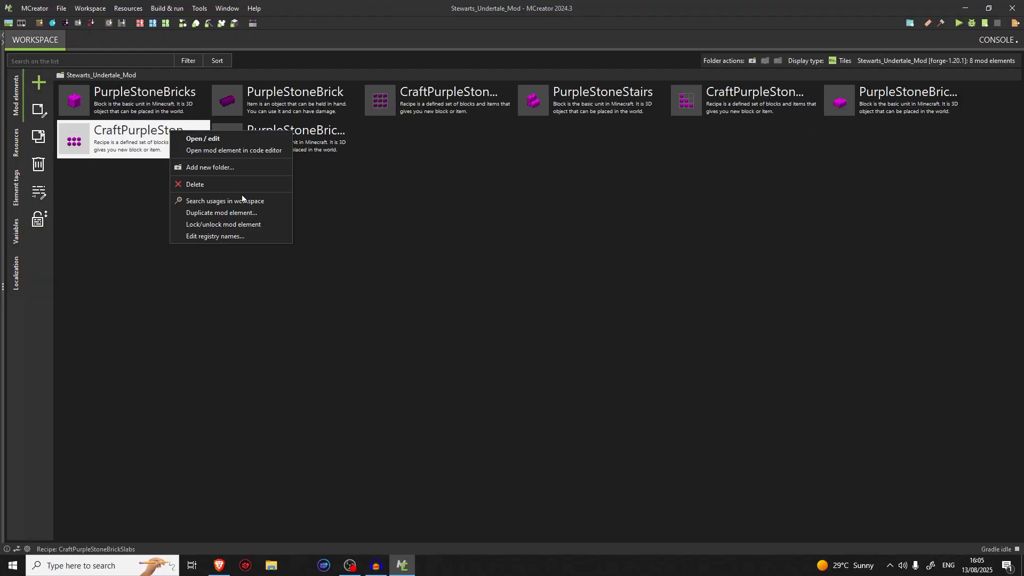
pyautogui.click(241, 214)
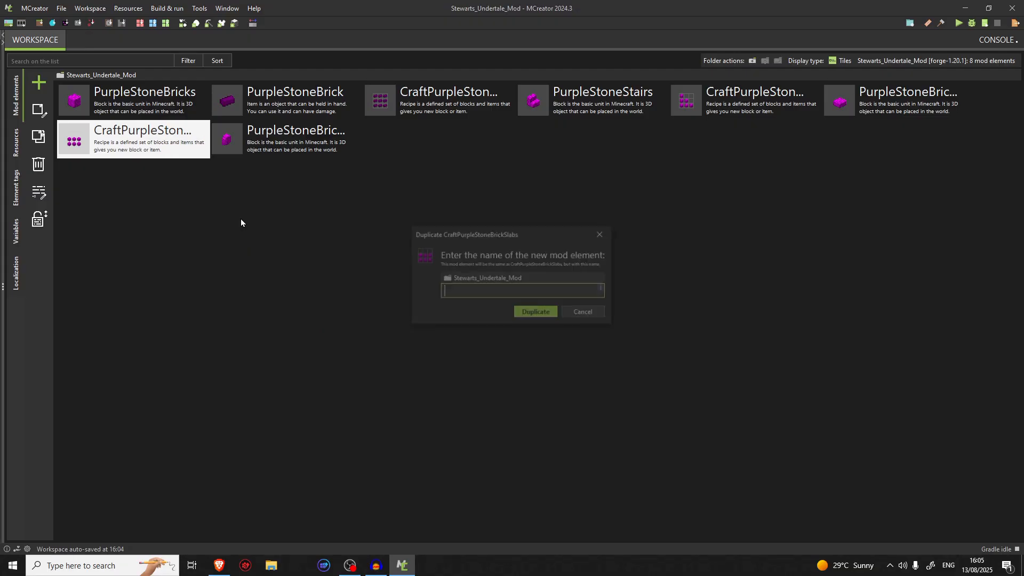
pyautogui.write('CraftP')
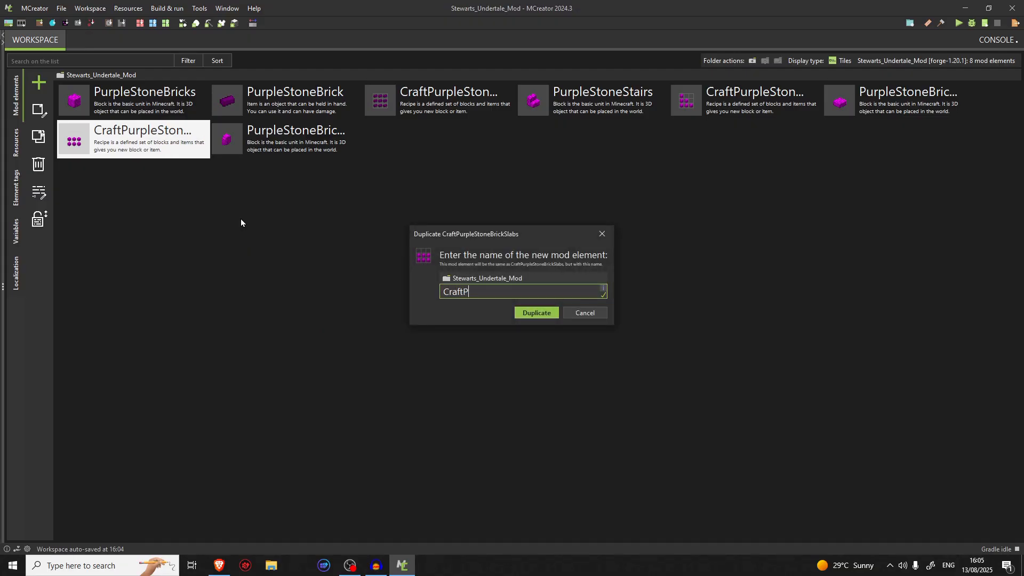
pyautogui.write('urpleStoneBrickWall')
pyautogui.press('Return')
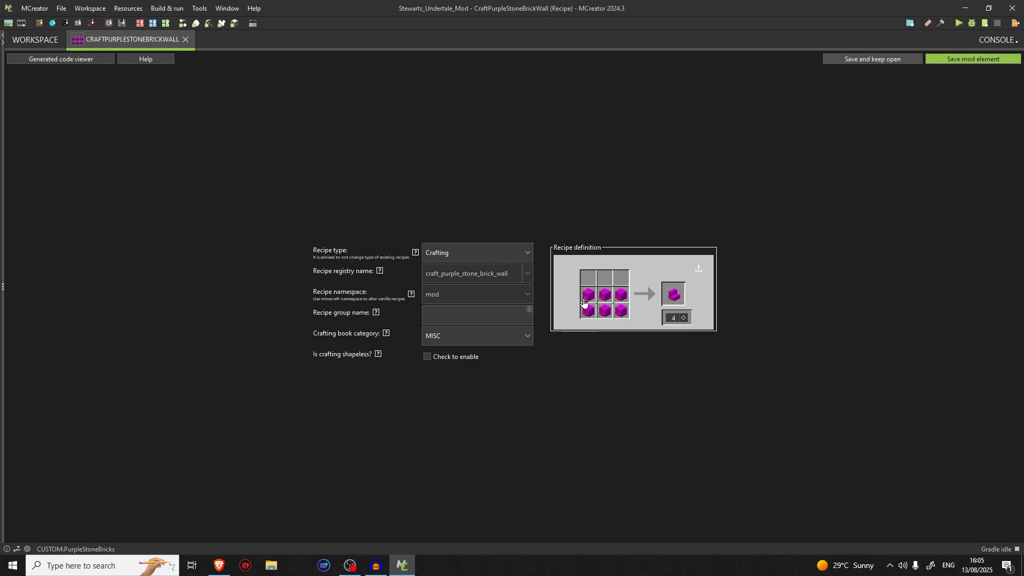
pyautogui.rightClick(587, 299)
pyautogui.rightClick(604, 297)
pyautogui.rightClick(620, 297)
pyautogui.click(186, 40)
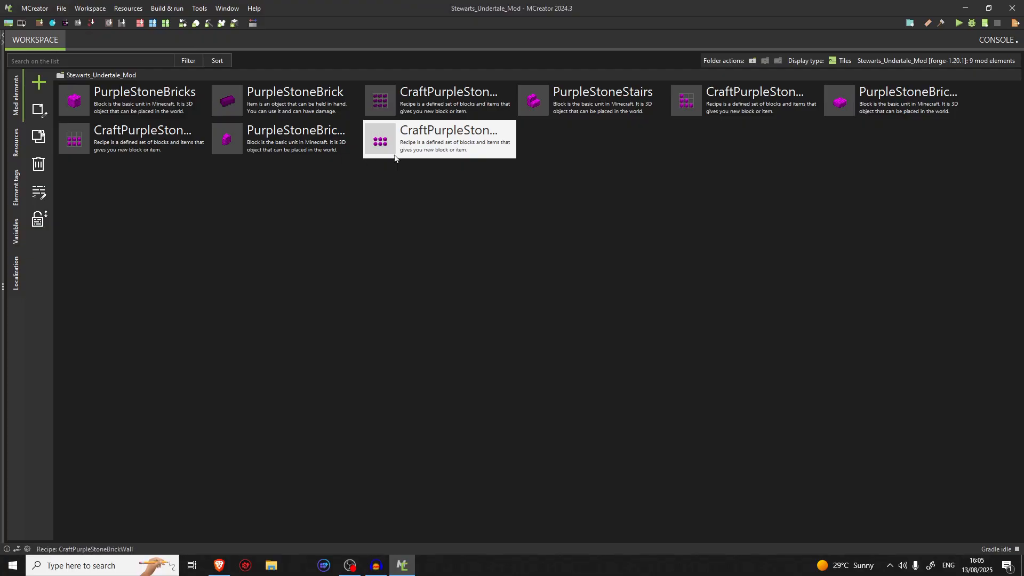
# Set the output of the CraftPurpleStoneBrickWall recipe to the PurpleStoneBrickWall block and save the element
pyautogui.doubleClick(395, 140)
pyautogui.click(667, 291)
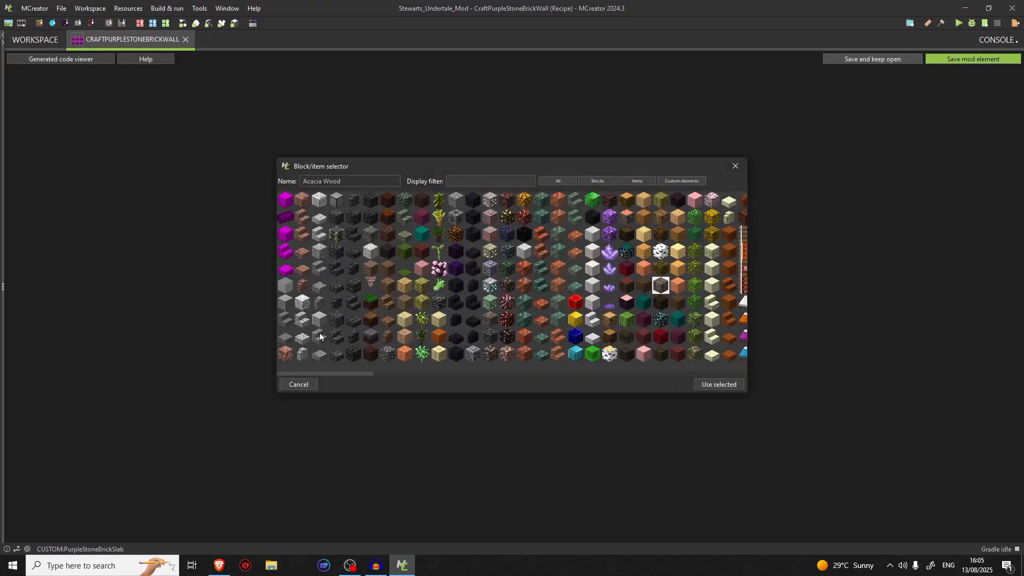
pyautogui.click(285, 268)
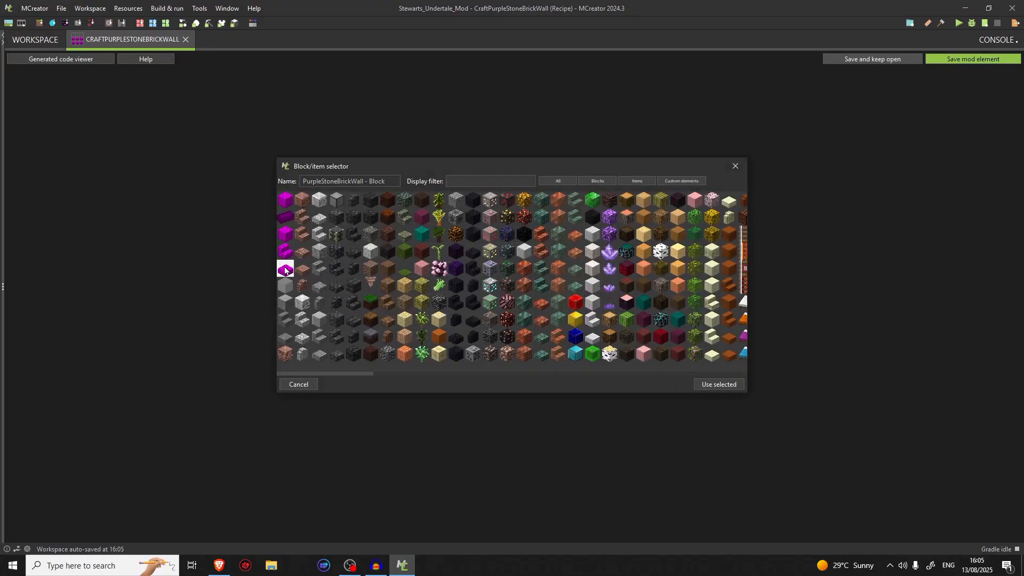
pyautogui.click(735, 386)
pyautogui.click(947, 58)
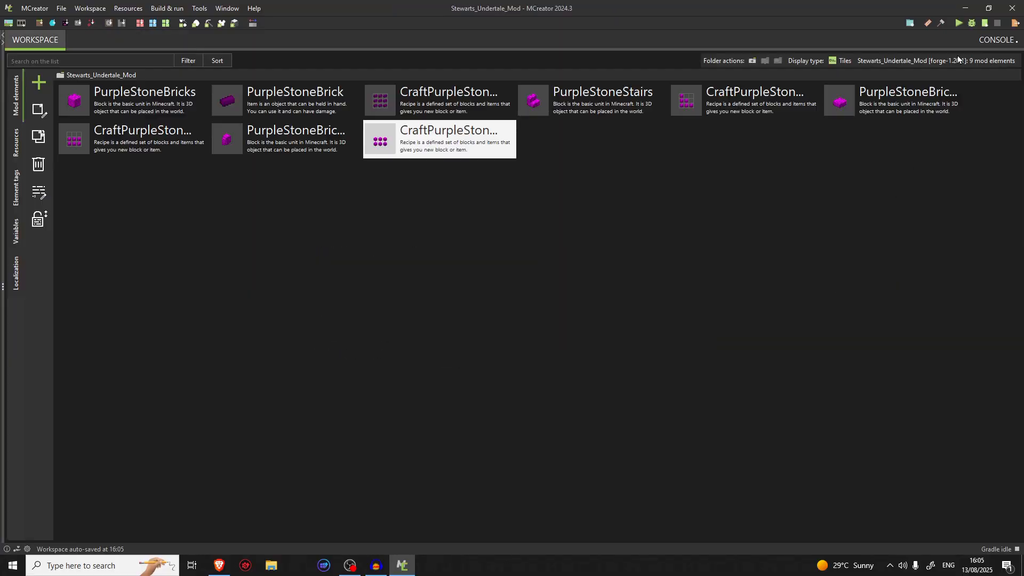
# Choose the PurpleStoneBrickSlab block as the output of the CraftPurpleStoneBrickSlabs recipe
pyautogui.doubleClick(123, 139)
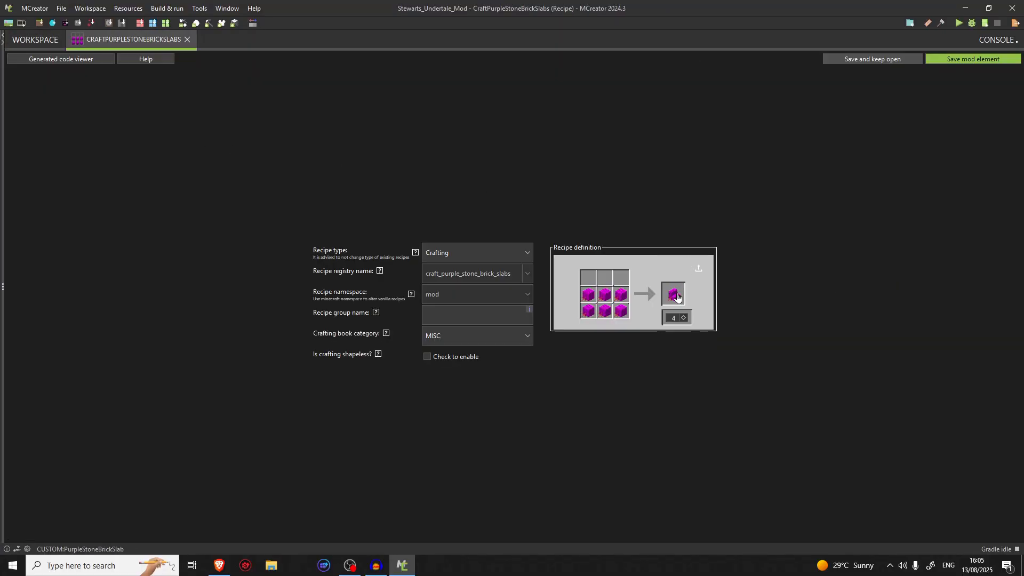
pyautogui.click(678, 298)
pyautogui.doubleClick(284, 255)
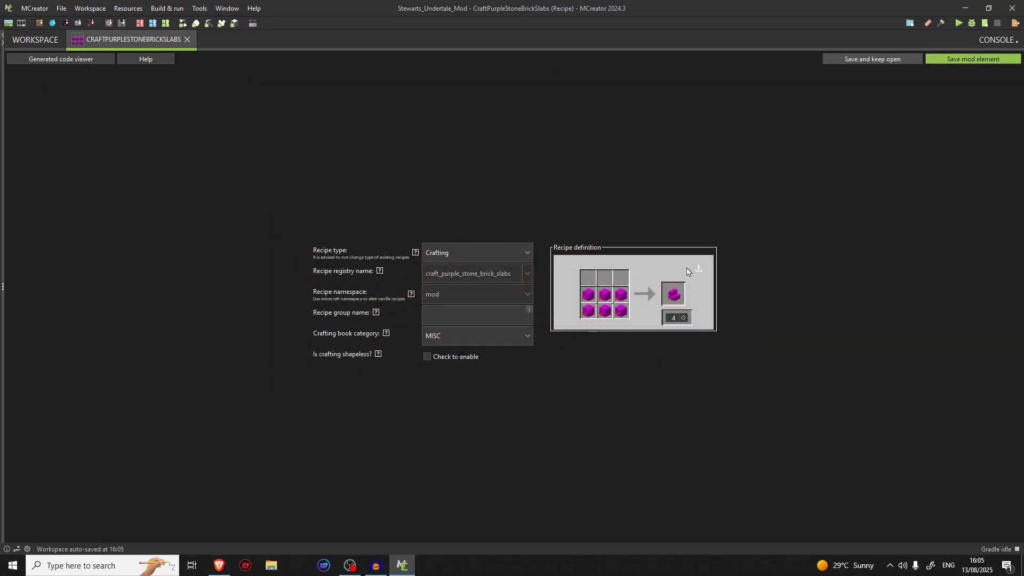
pyautogui.click(677, 298)
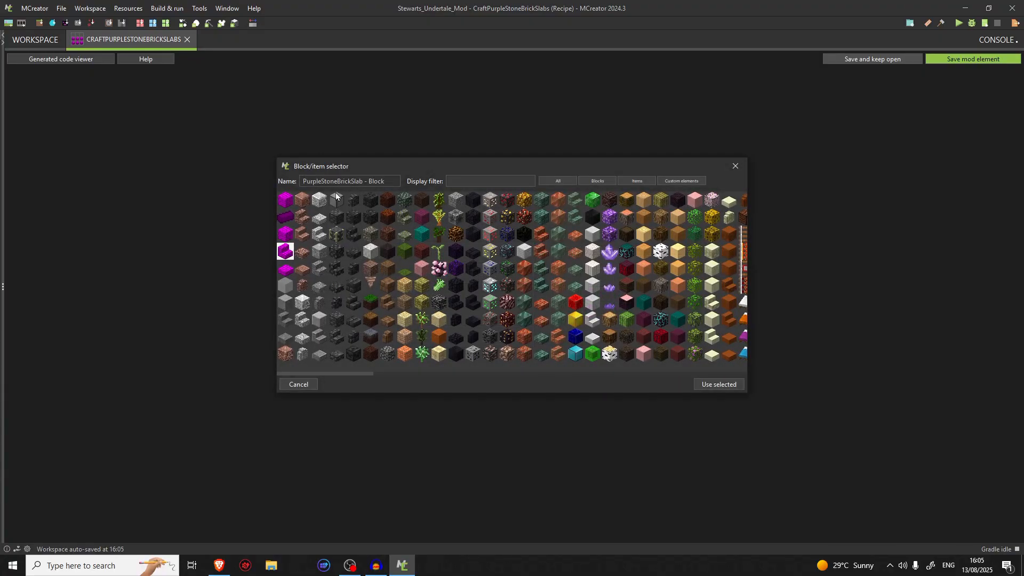
pyautogui.click(713, 388)
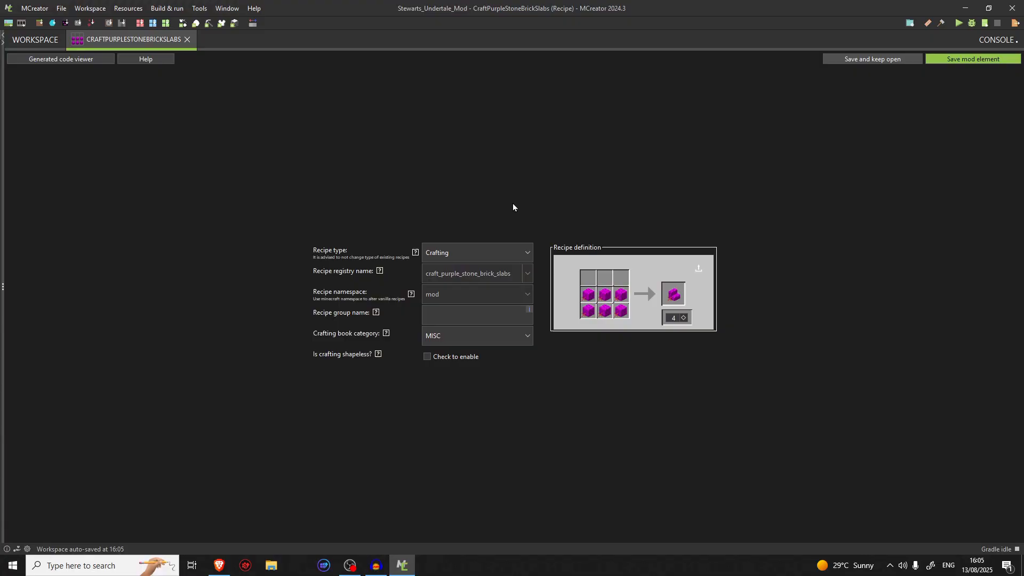
# Remove the three brick blocks from the middle row of the slab recipe's crafting grid and save the element
pyautogui.rightClick(588, 302)
pyautogui.rightClick(604, 303)
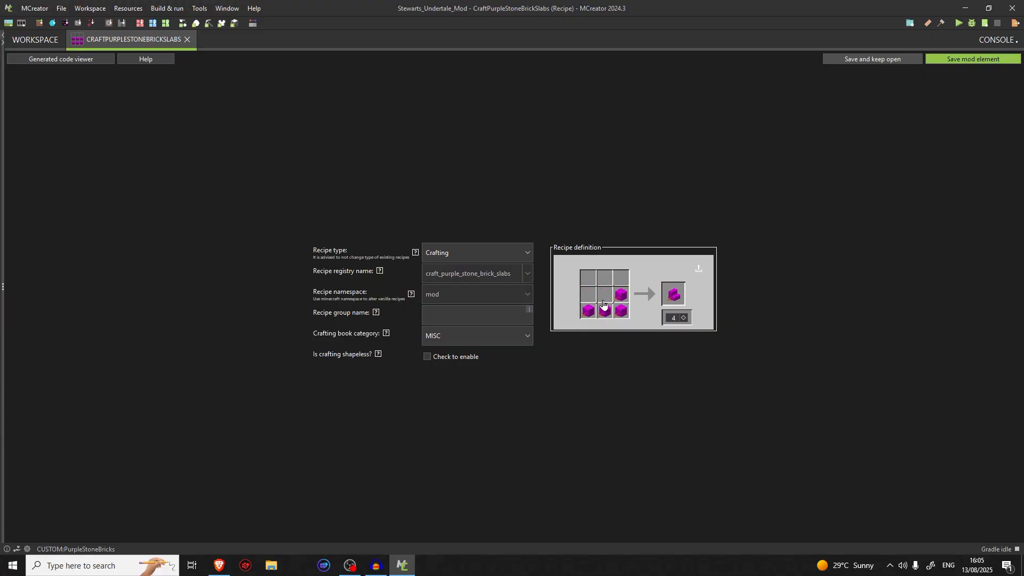
pyautogui.rightClick(621, 295)
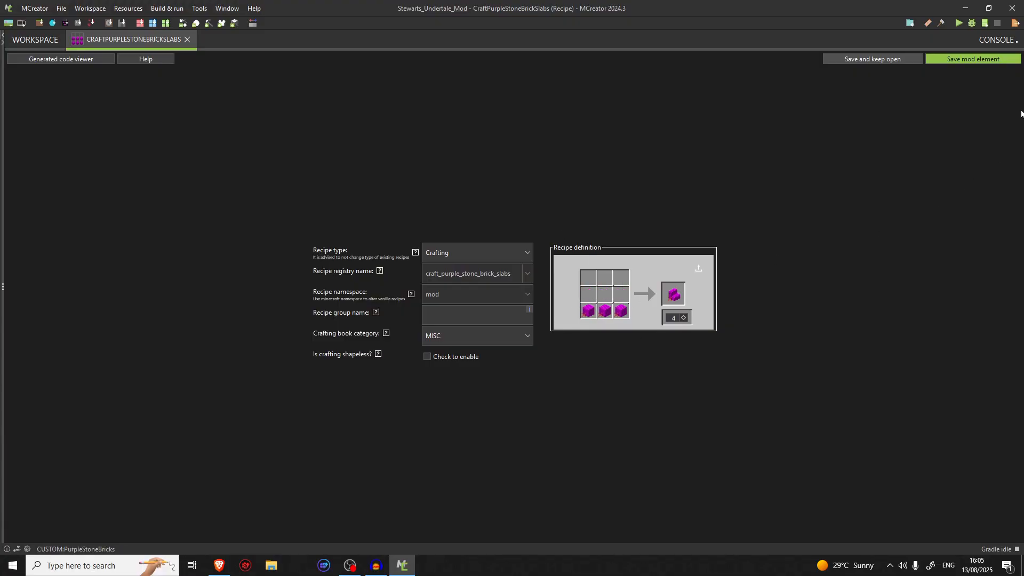
pyautogui.click(989, 60)
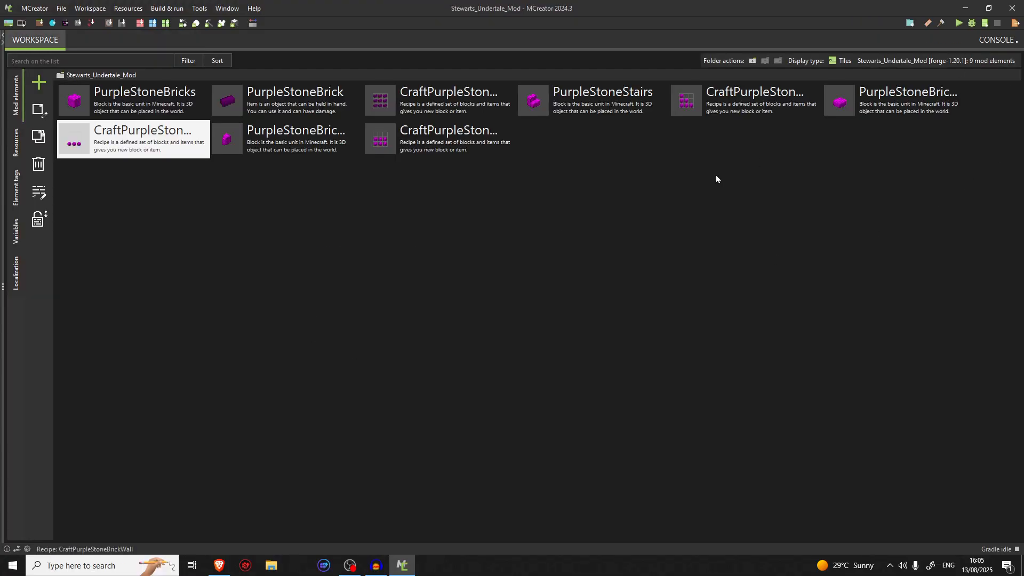
# Review the stairs, slab and wall crafting recipes and launch the Minecraft client to test the mod
pyautogui.doubleClick(769, 98)
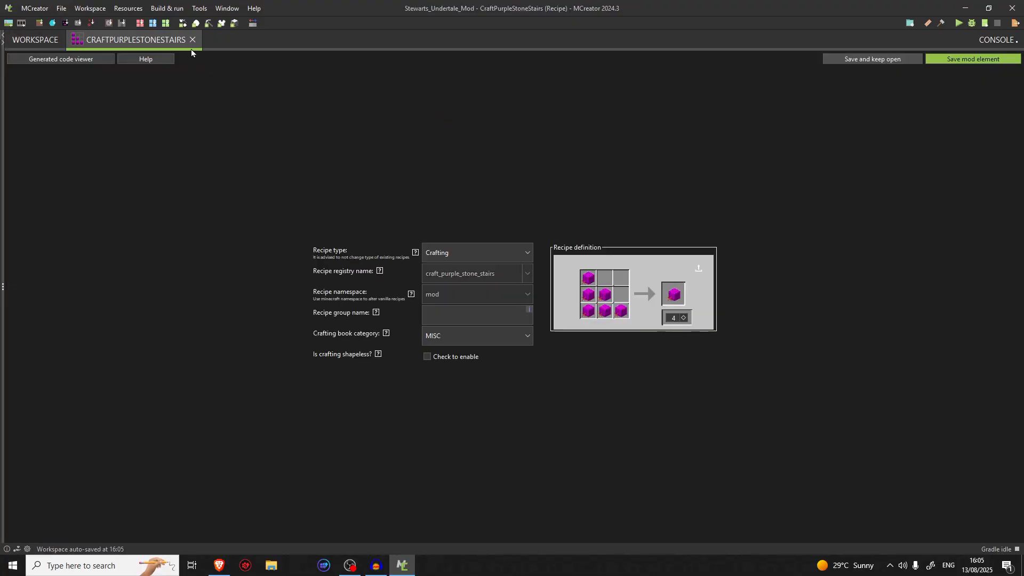
pyautogui.click(191, 46)
pyautogui.doubleClick(128, 140)
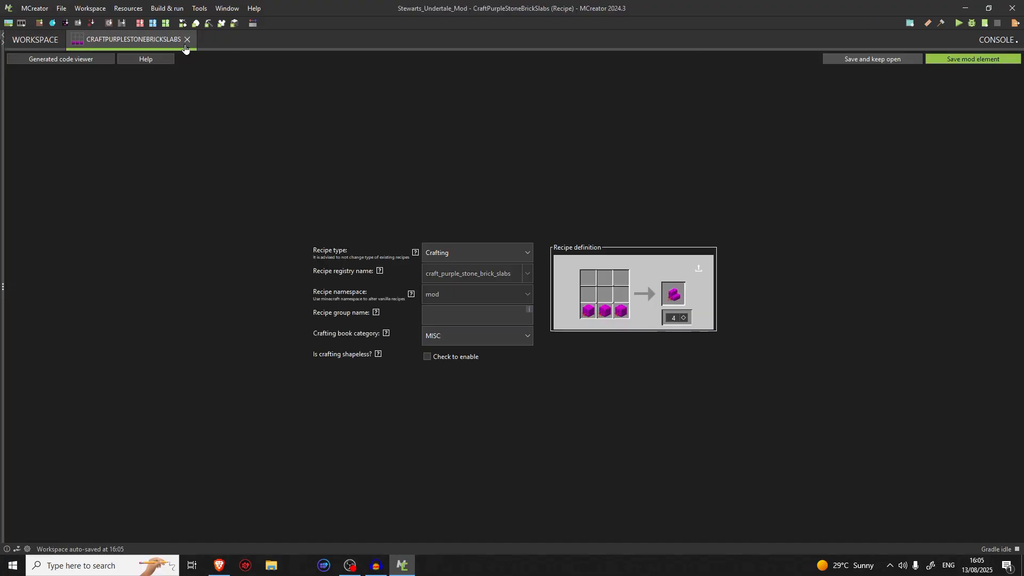
pyautogui.click(187, 44)
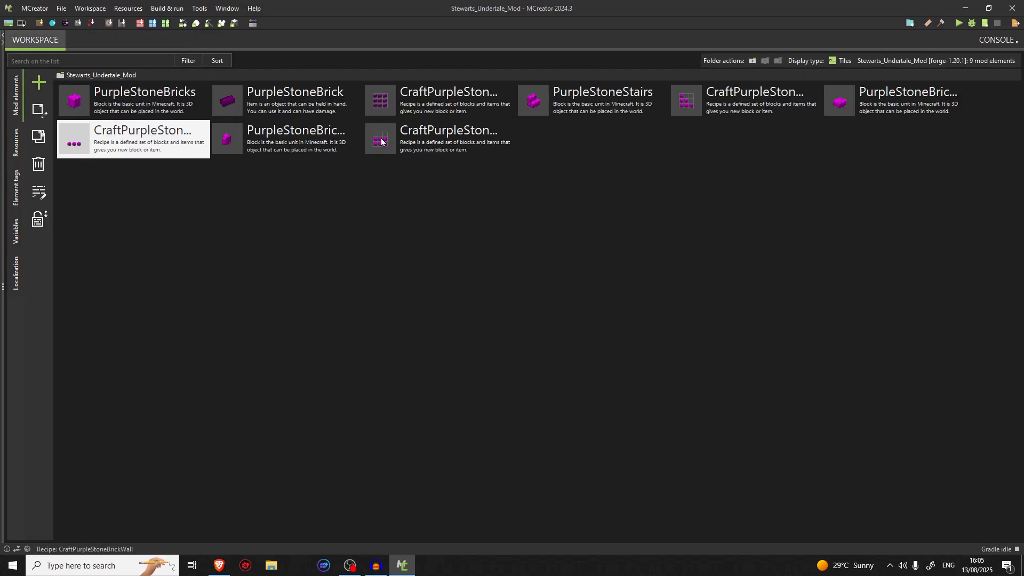
pyautogui.doubleClick(377, 138)
pyautogui.click(186, 40)
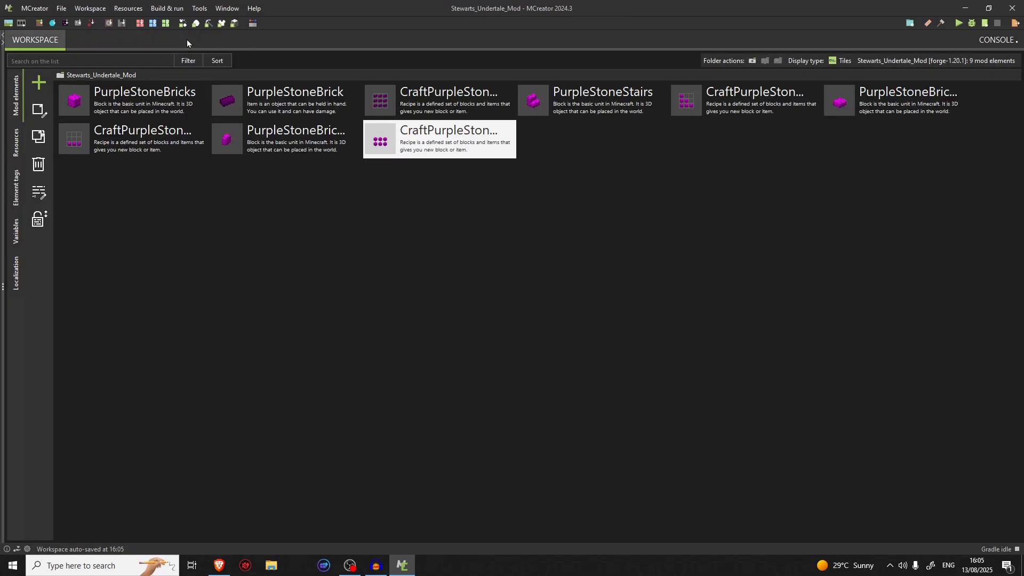
pyautogui.click(955, 24)
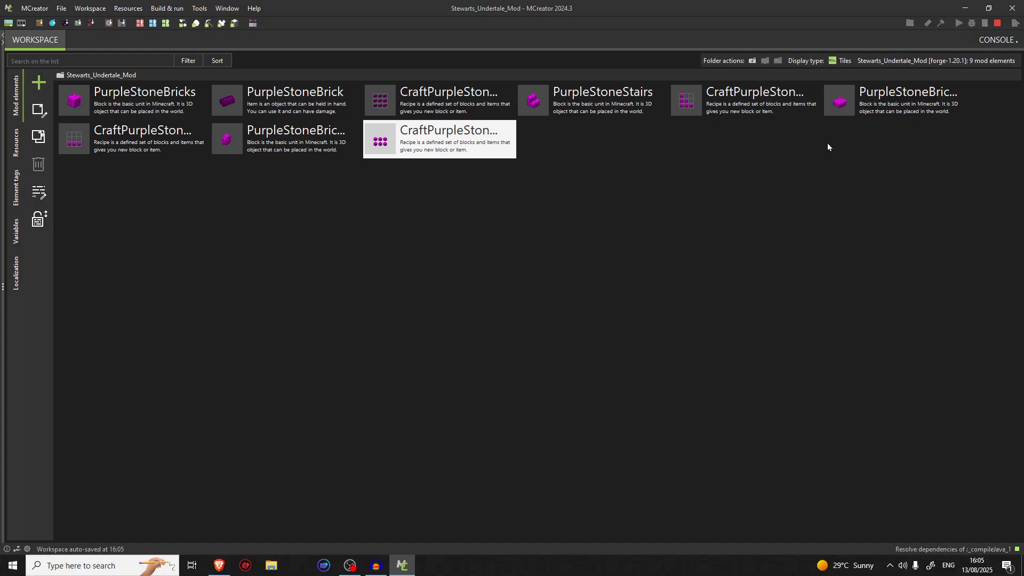
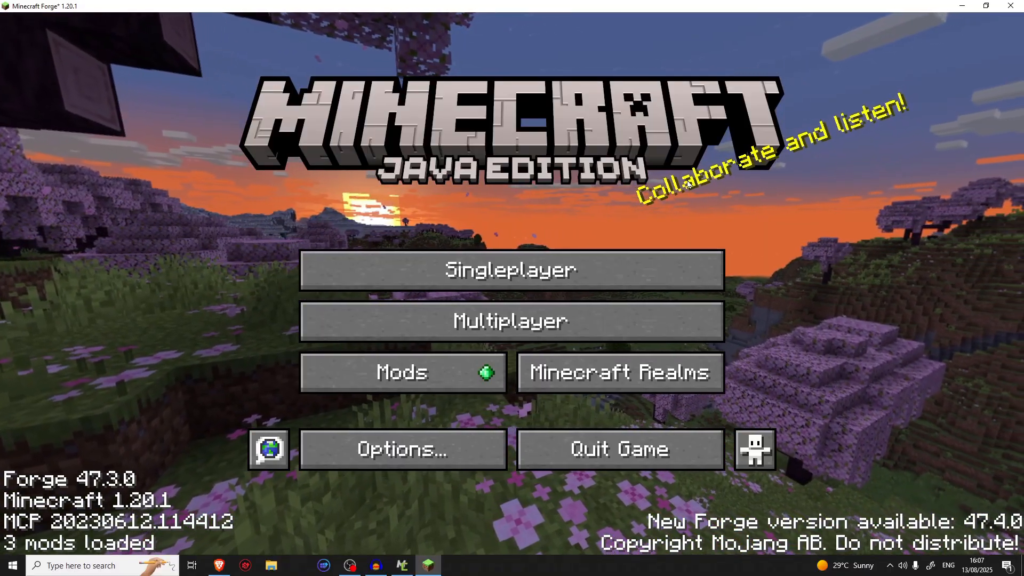
# Open the singleplayer world named Testing
pyautogui.click(576, 261)
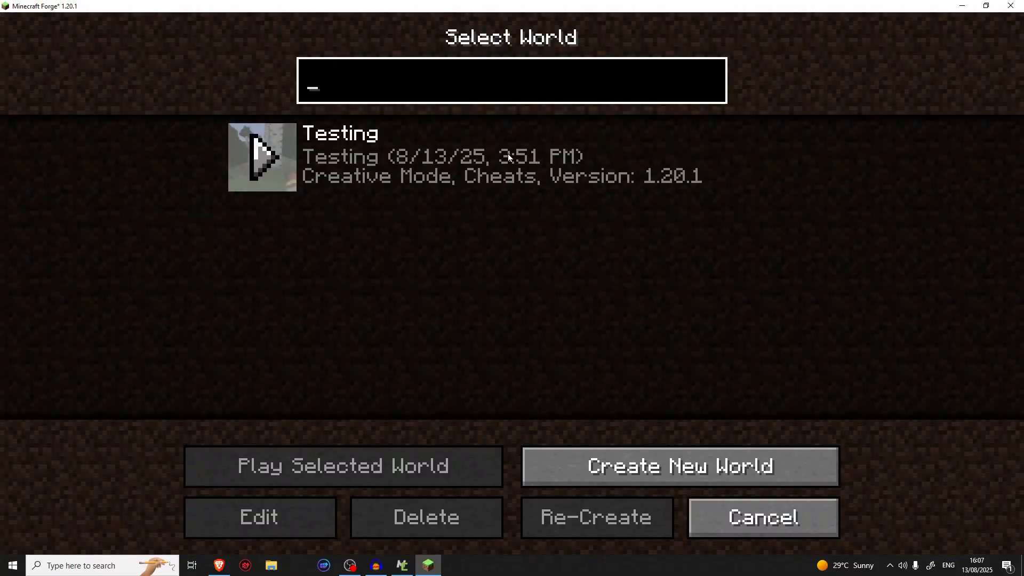
pyautogui.click(507, 156)
pyautogui.click(403, 483)
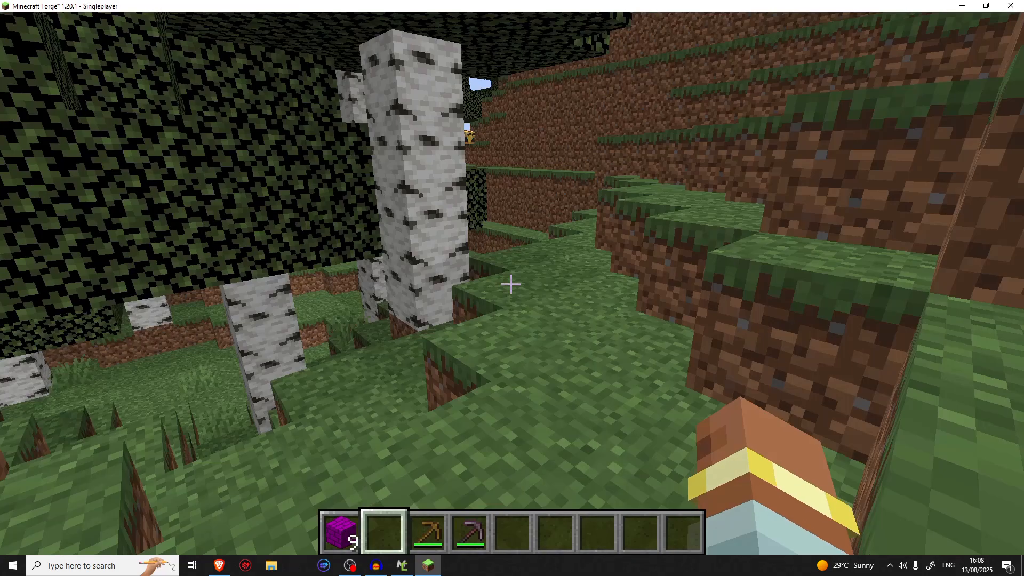
# Replace the Purple Stone Bricks in the first hotbar slot with a full stack of 64 from the Building Blocks category
pyautogui.press('e')
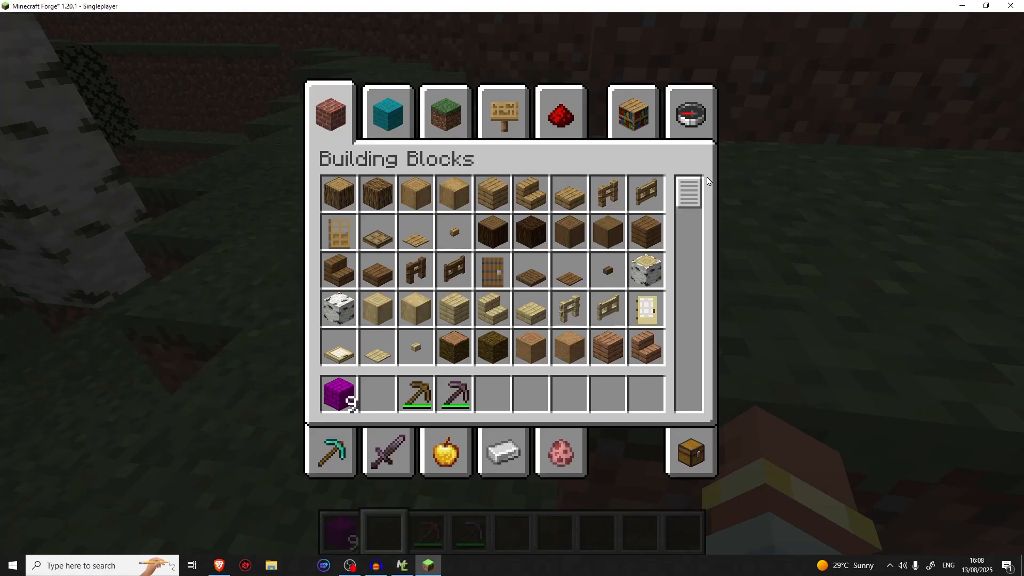
pyautogui.moveTo(689, 195); pyautogui.dragTo(696, 408)
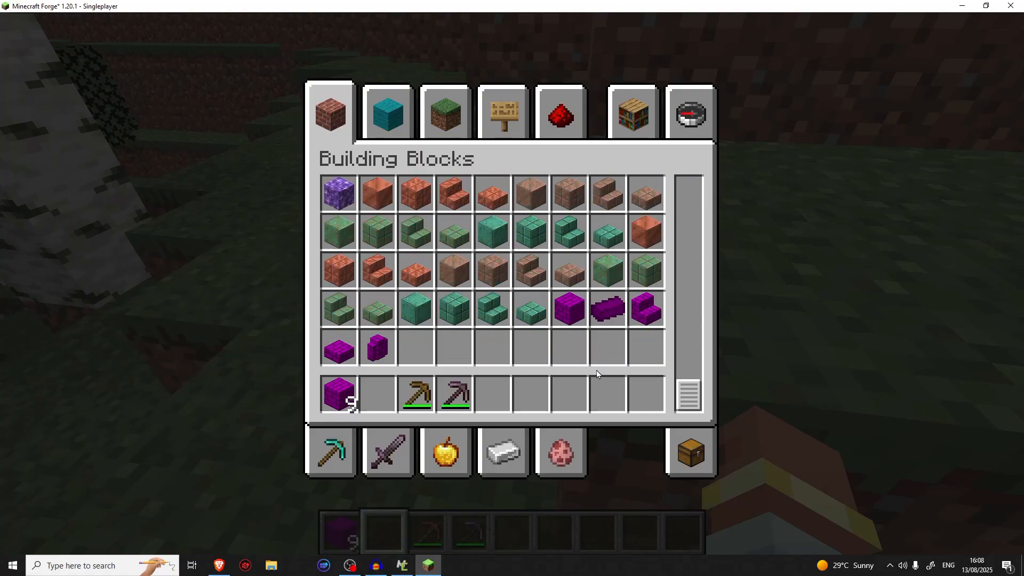
pyautogui.click(340, 390)
pyautogui.click(374, 334)
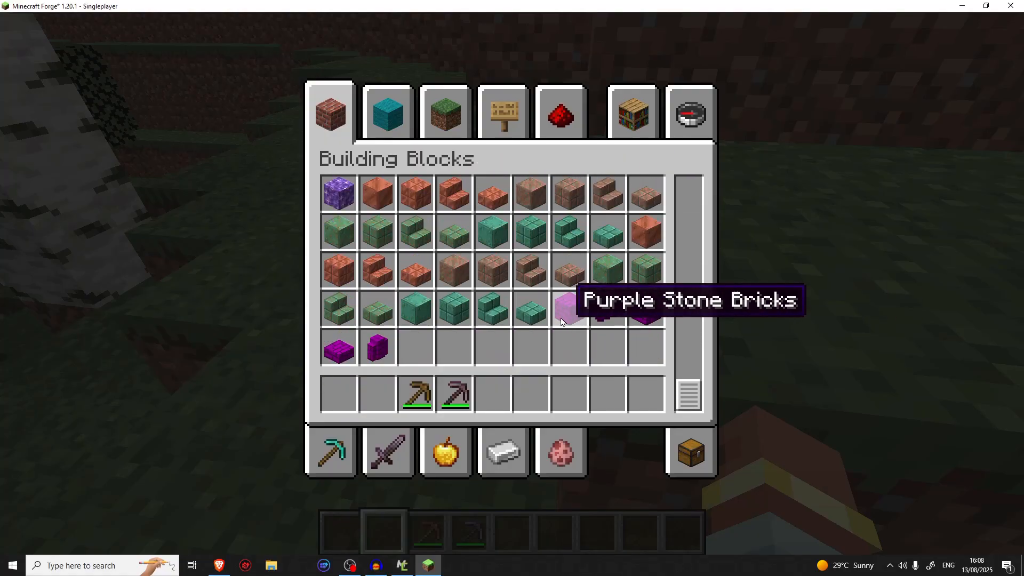
pyautogui.click(561, 322)
pyautogui.click(339, 392)
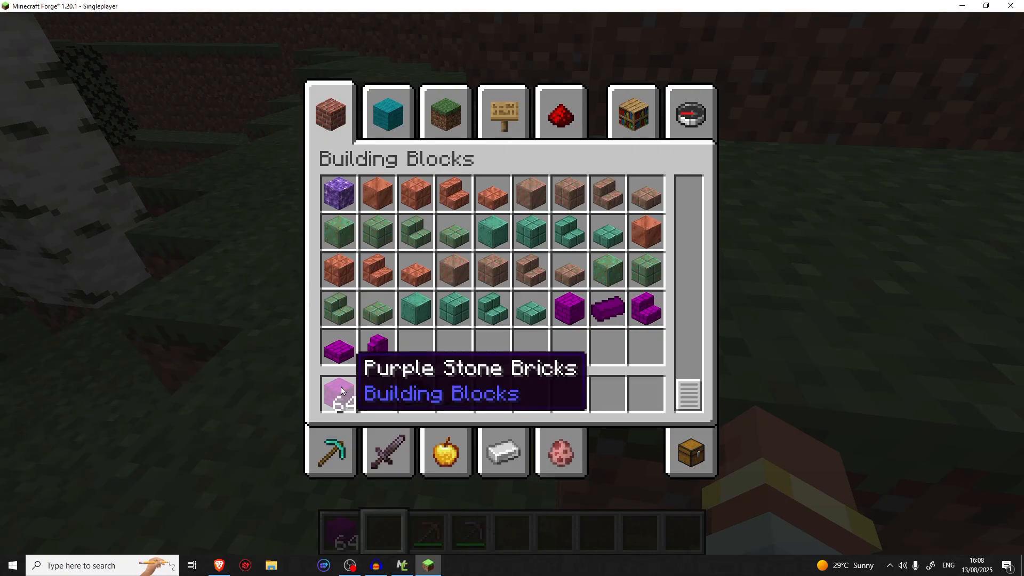
# Search the creative items for "craf" and put a Crafting Table in the second hotbar slot
pyautogui.click(692, 134)
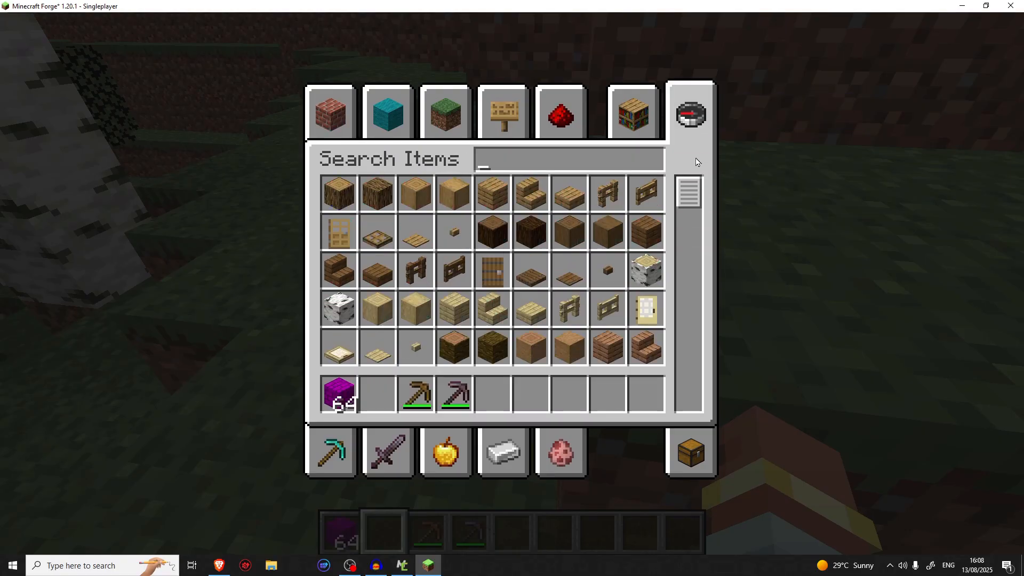
pyautogui.write('craf')
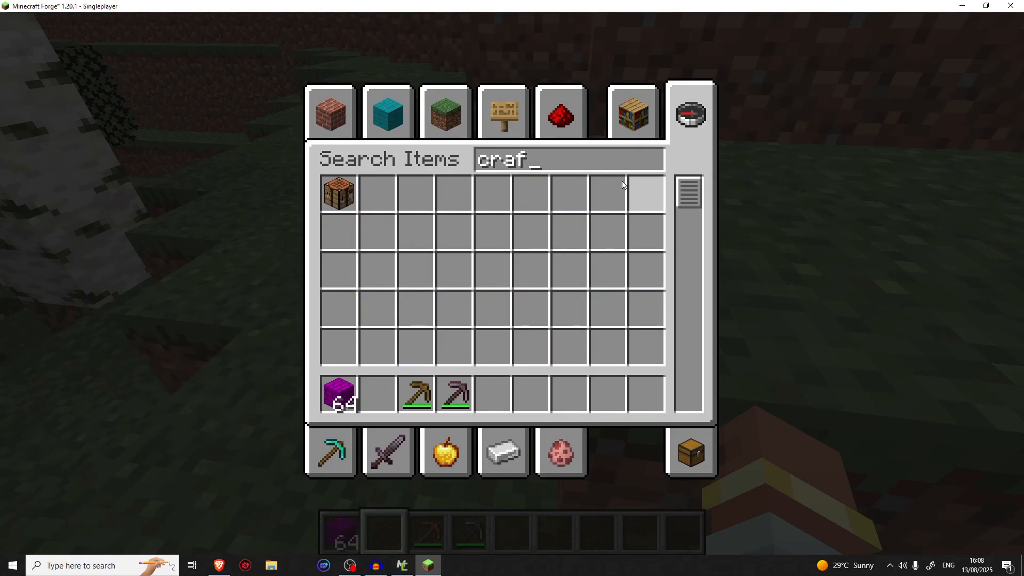
pyautogui.click(327, 189)
pyautogui.click(368, 390)
pyautogui.press('Escape')
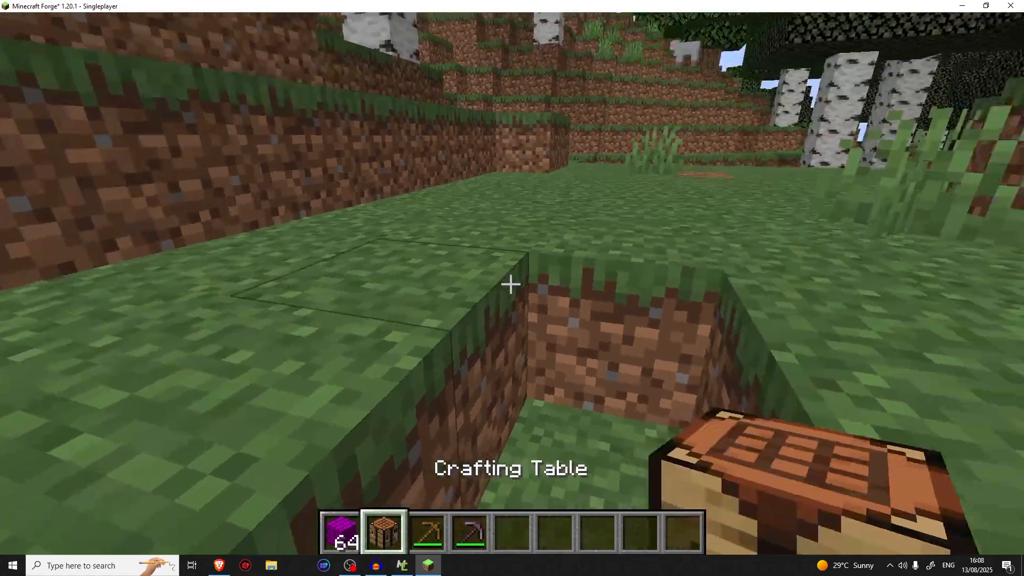
# Place the Crafting Table on the grass, change the game mode to Survival and open the table
pyautogui.rightClick(512, 286)
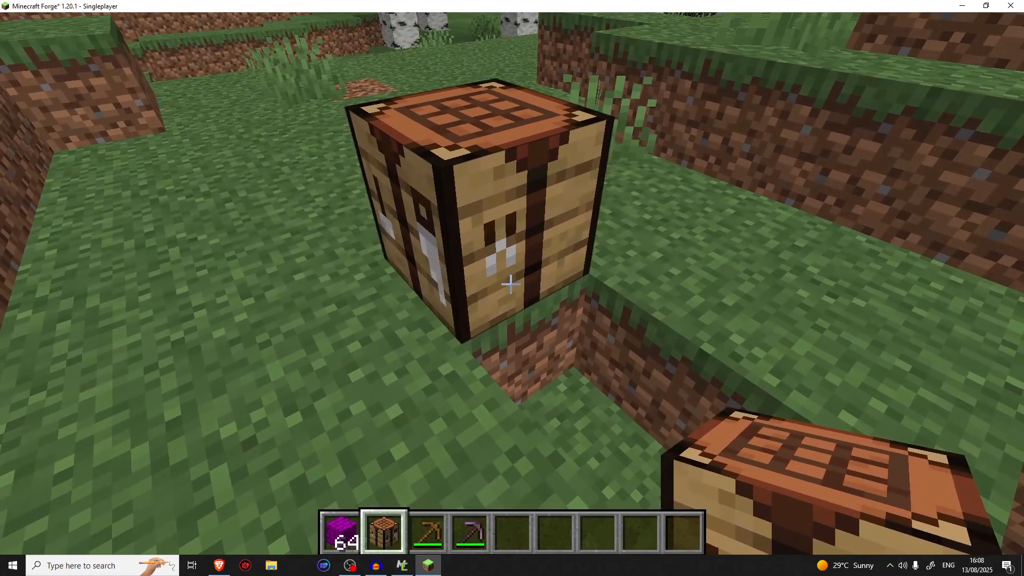
pyautogui.hotkey('F3', 'F4')
pyautogui.rightClick(511, 284)
# Craft four purple stone brick walls from six bricks in the lower two grid rows and store them in the first hotbar slot
pyautogui.click(358, 426)
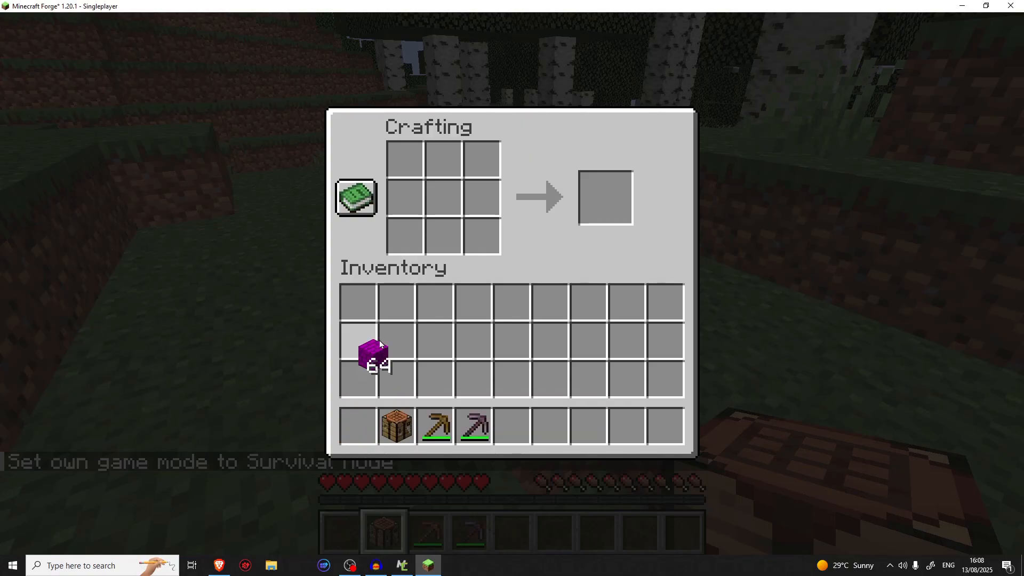
pyautogui.moveTo(457, 219); pyautogui.dragTo(460, 276)
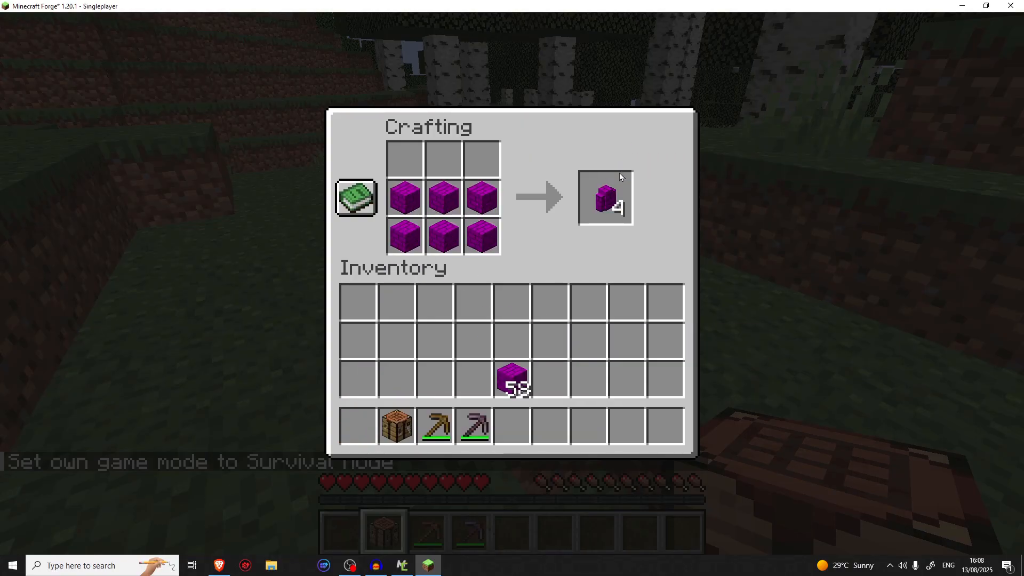
pyautogui.click(620, 173)
pyautogui.click(358, 425)
# Craft four more walls from six brick blocks in the upper two grid rows and merge them with the first wall stack
pyautogui.click(520, 373)
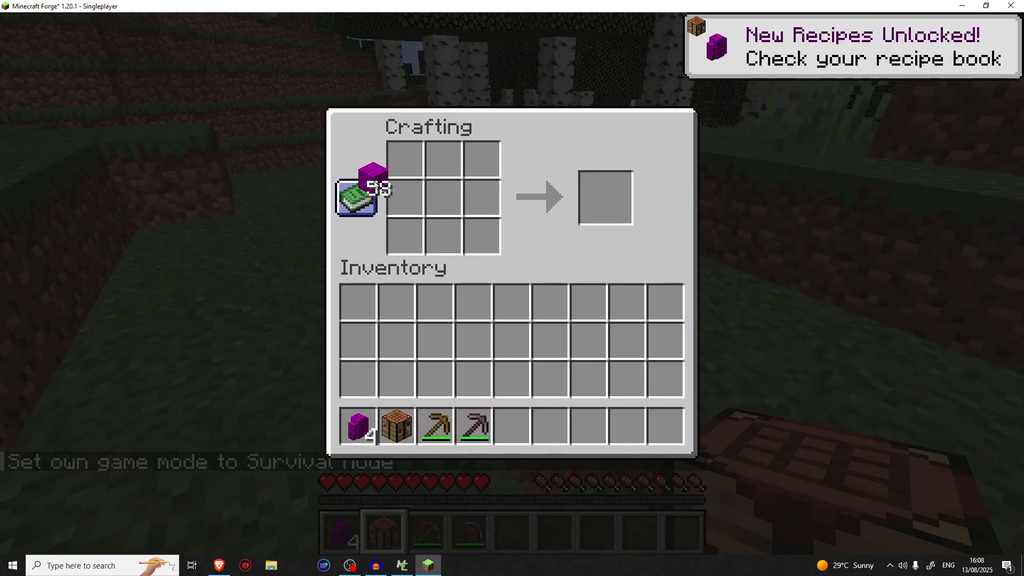
pyautogui.moveTo(508, 219); pyautogui.dragTo(412, 206)
pyautogui.click(551, 341)
pyautogui.click(608, 214)
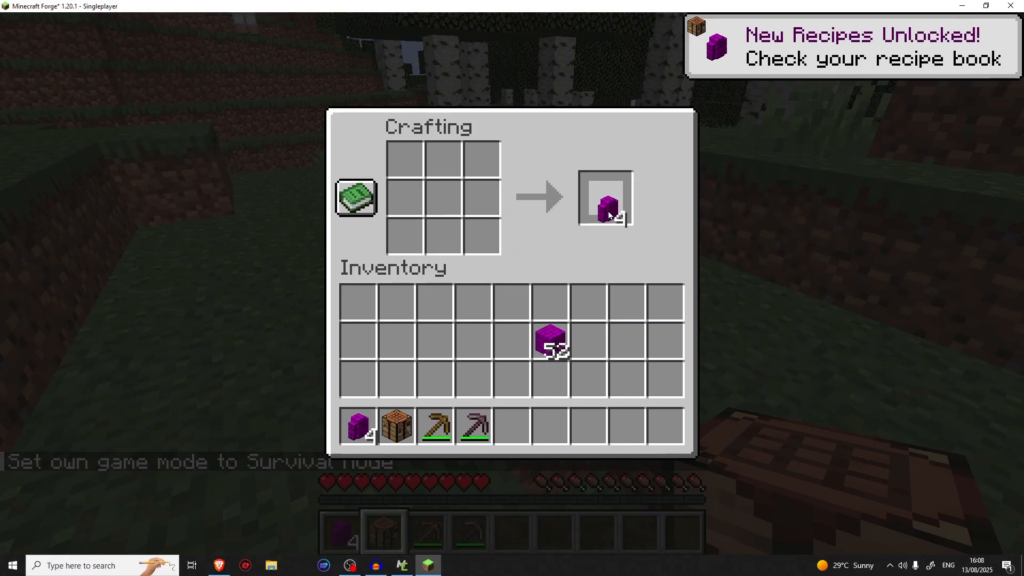
pyautogui.click(530, 416)
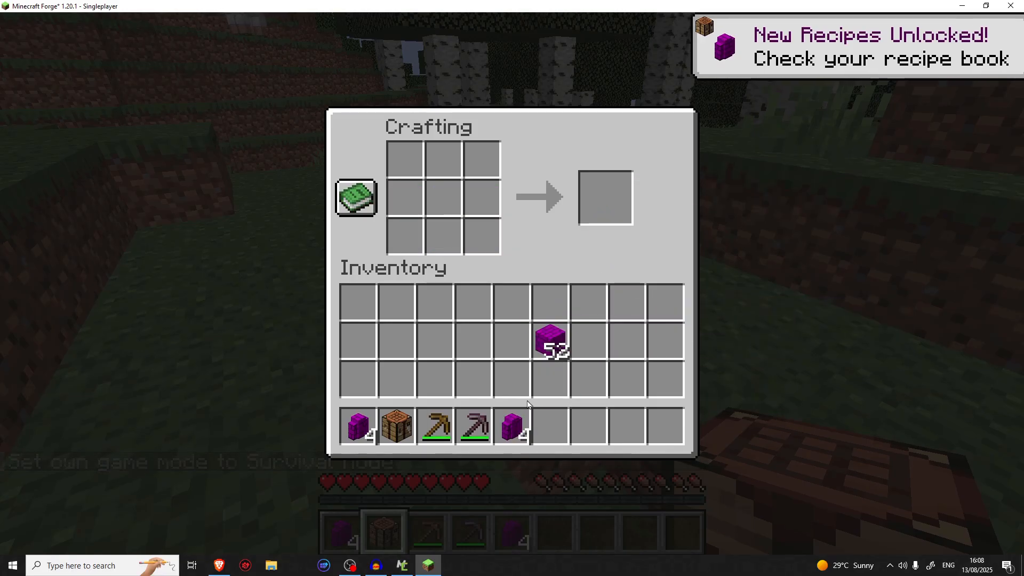
pyautogui.click(512, 425)
pyautogui.click(347, 438)
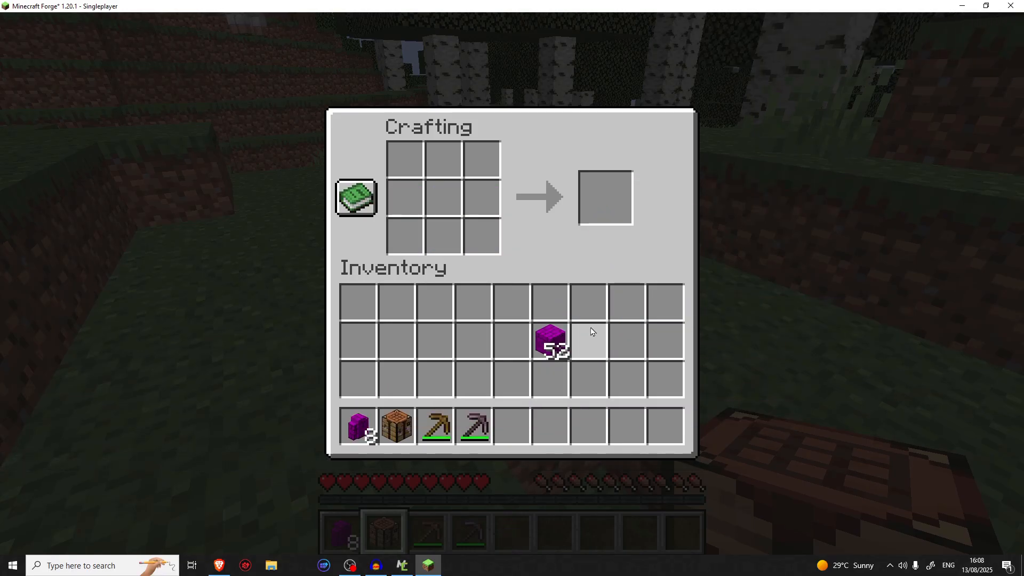
# Craft four Purple Stone Brick Slabs from three bricks in the grid's lowest row and store them in the fifth hotbar slot
pyautogui.rightClick(396, 242)
pyautogui.rightClick(444, 236)
pyautogui.rightClick(482, 236)
pyautogui.click(605, 222)
pyautogui.click(523, 430)
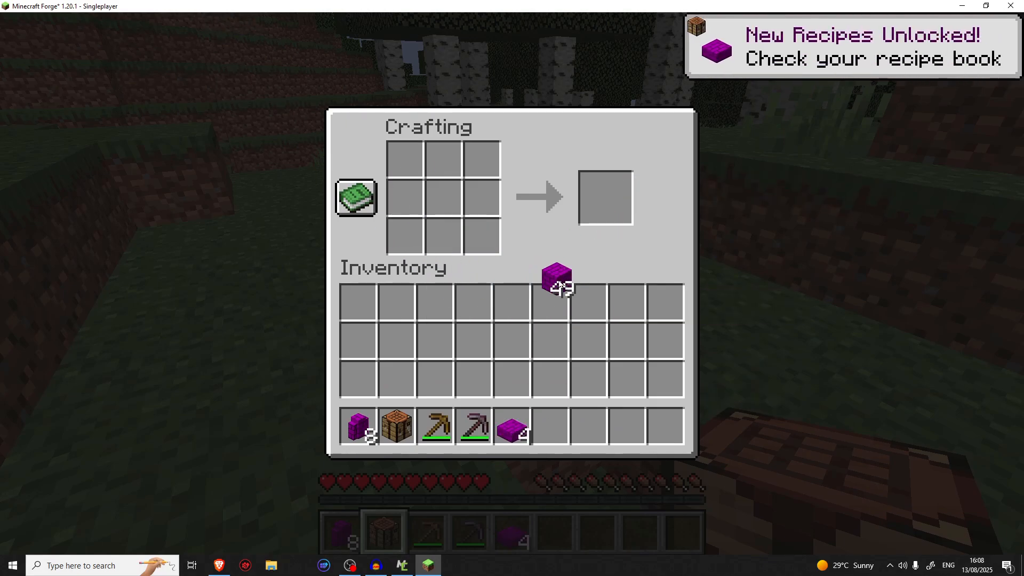
# Craft four purple stone brick stairs from six bricks in a stair pattern and store them in the sixth hotbar slot
pyautogui.click(545, 315)
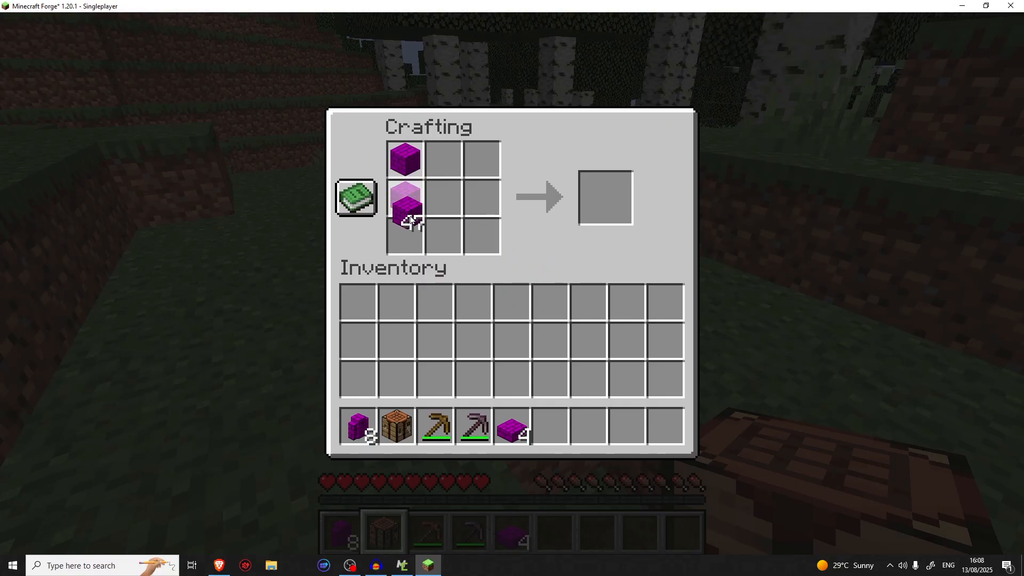
pyautogui.click(549, 341)
pyautogui.click(599, 201)
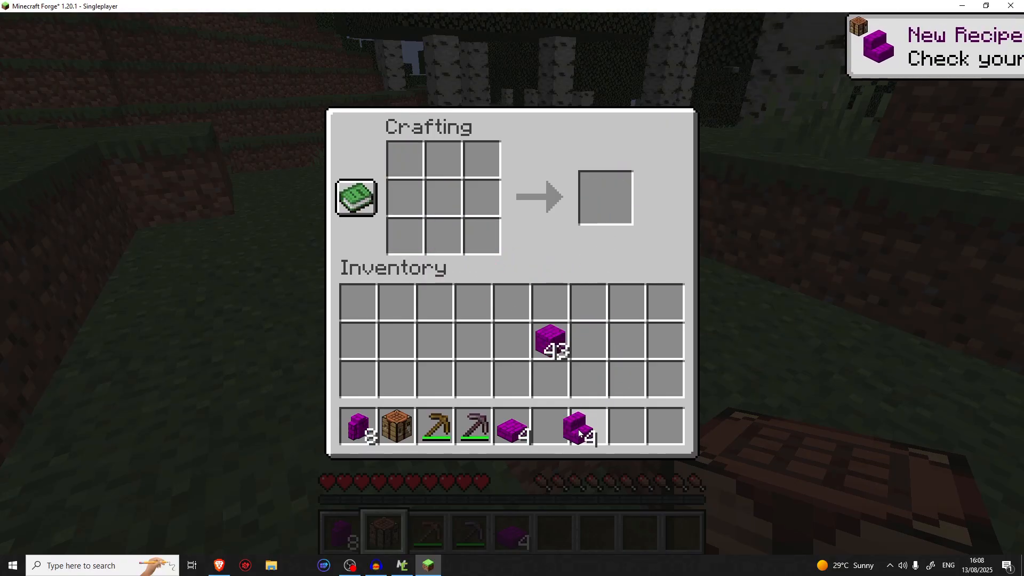
pyautogui.click(555, 425)
# Close the crafting table and place three Purple Stone Brick Slabs on the grass beside it, stacking two of them
pyautogui.press('e')
pyautogui.press('5')
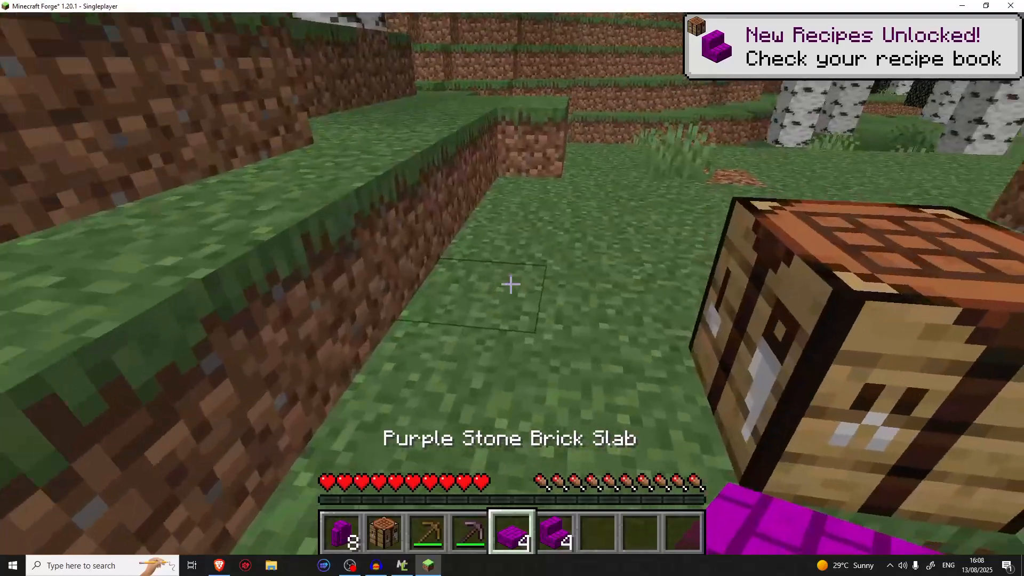
pyautogui.rightClick(511, 284)
pyautogui.rightClick(511, 284)
pyautogui.rightClick(511, 284)
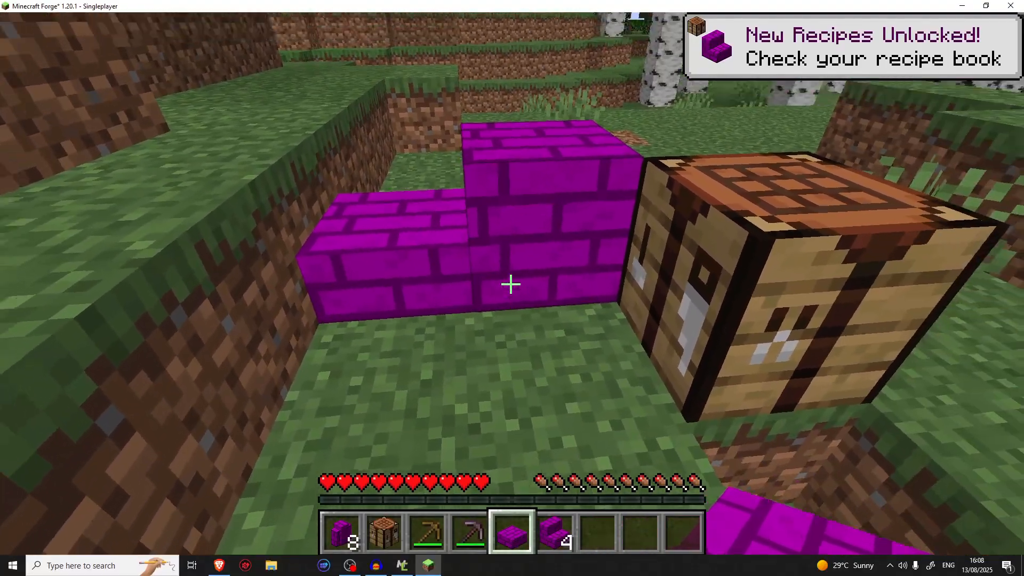
# Move the Purple Stone Bricks to the seventh hotbar slot and try placing a block beside the crafting table
pyautogui.press('7')
pyautogui.press('e')
pyautogui.keyDown('shift'); pyautogui.click(551, 336); pyautogui.keyUp('shift')
pyautogui.press('e')
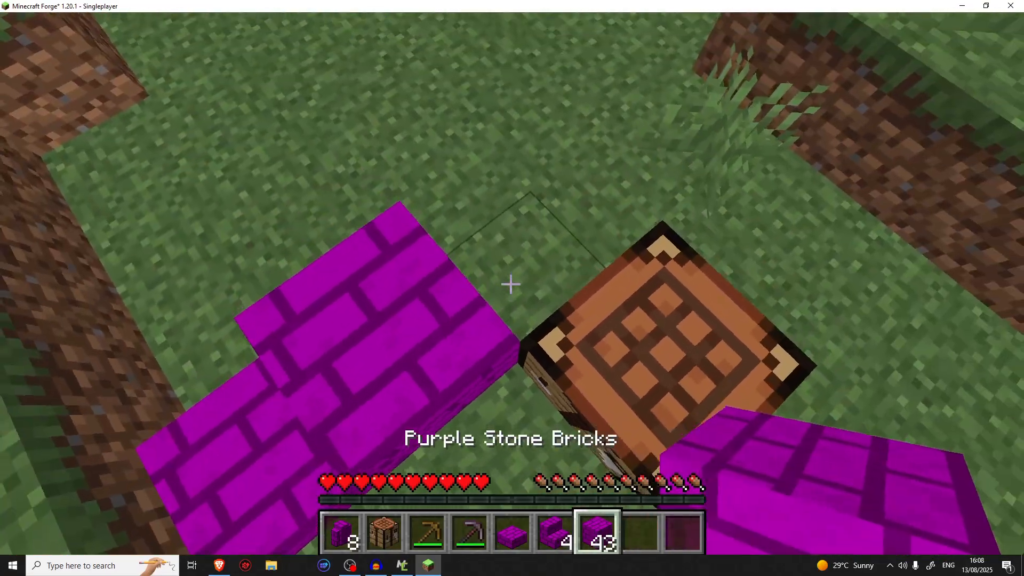
pyautogui.rightClick(511, 284)
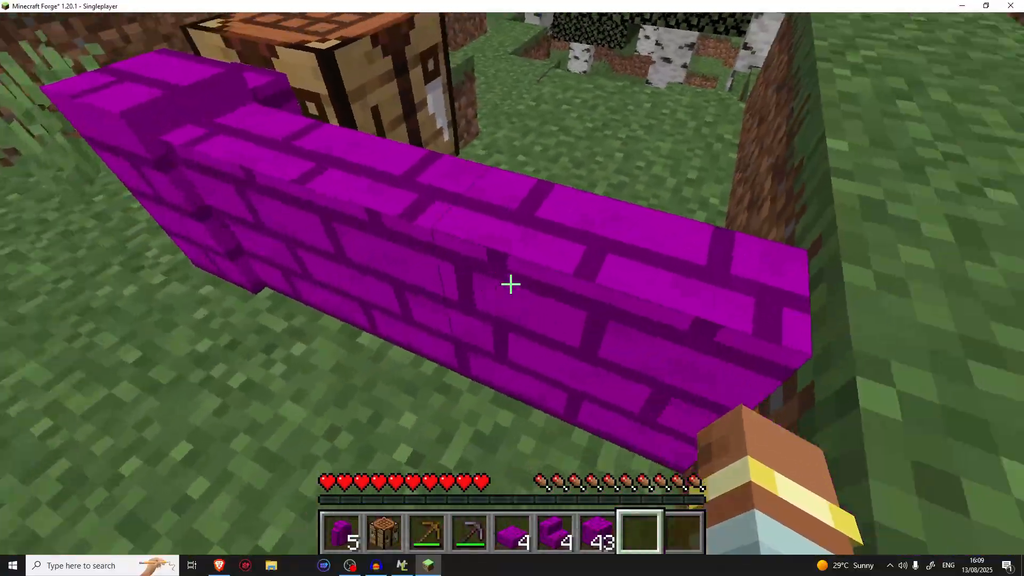
# Mine the purple stone brick walls placed beside the crafting table with the pickaxe in the third hotbar slot and collect them
pyautogui.press('3')
pyautogui.click(510, 284)
pyautogui.moveTo(510, 285); pyautogui.dragTo(511, 285)
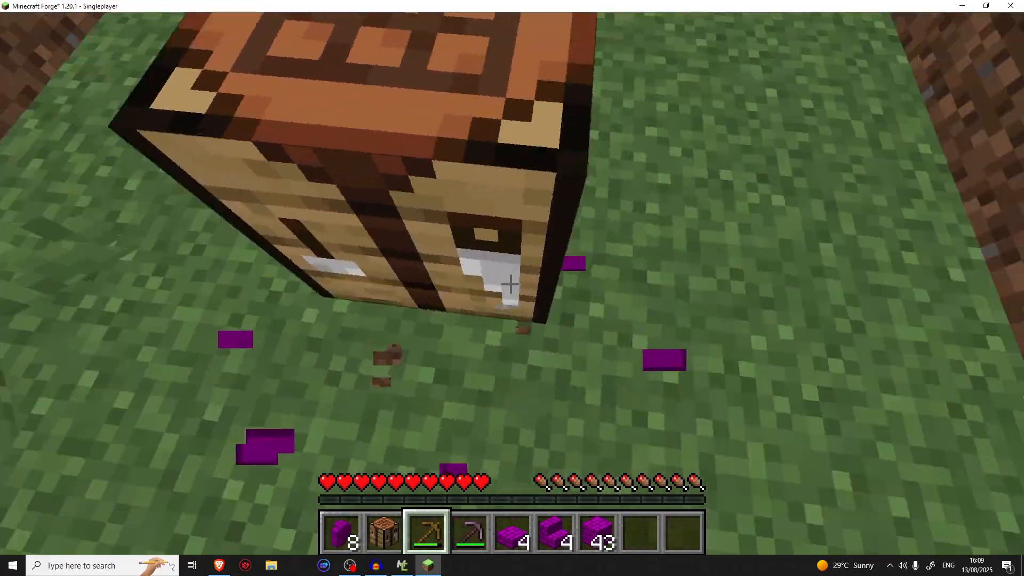
pyautogui.press('s')
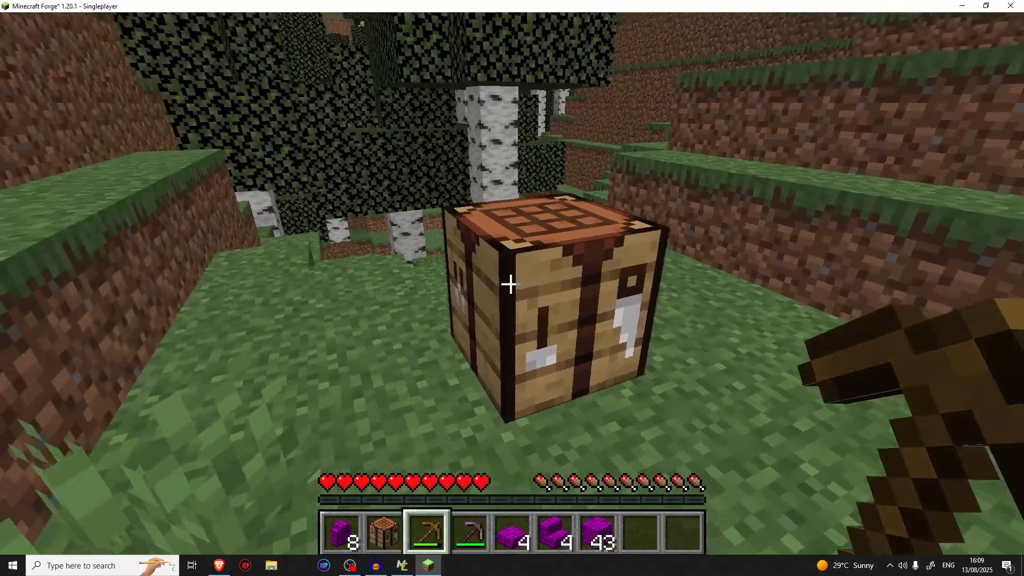
# Change the game mode to Creative and put the purple brick item from Building Blocks in the eighth hotbar slot
pyautogui.scroll(-1, 512, 284)
pyautogui.hotkey('F3', 'F4')
pyautogui.press('e')
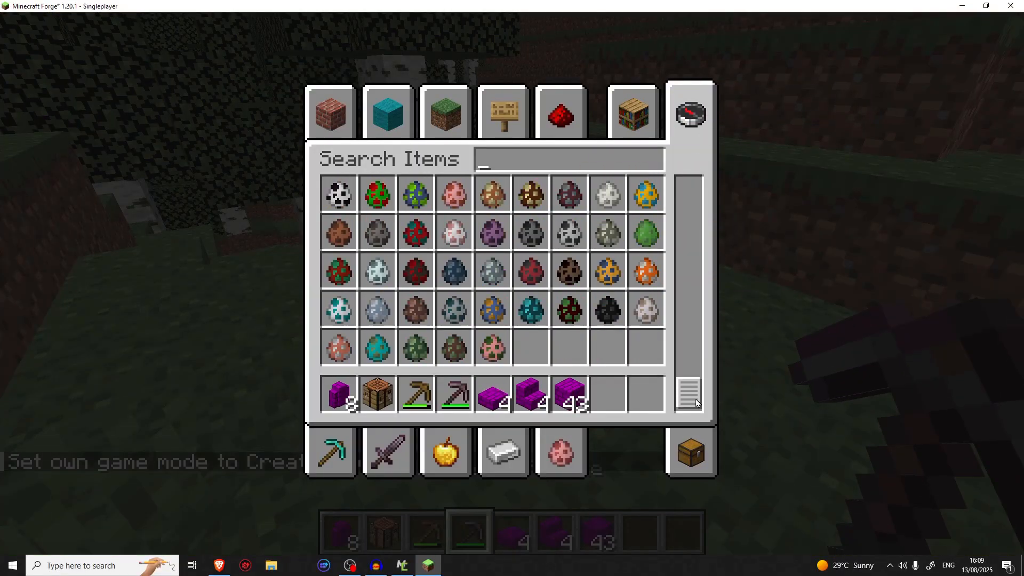
pyautogui.click(355, 93)
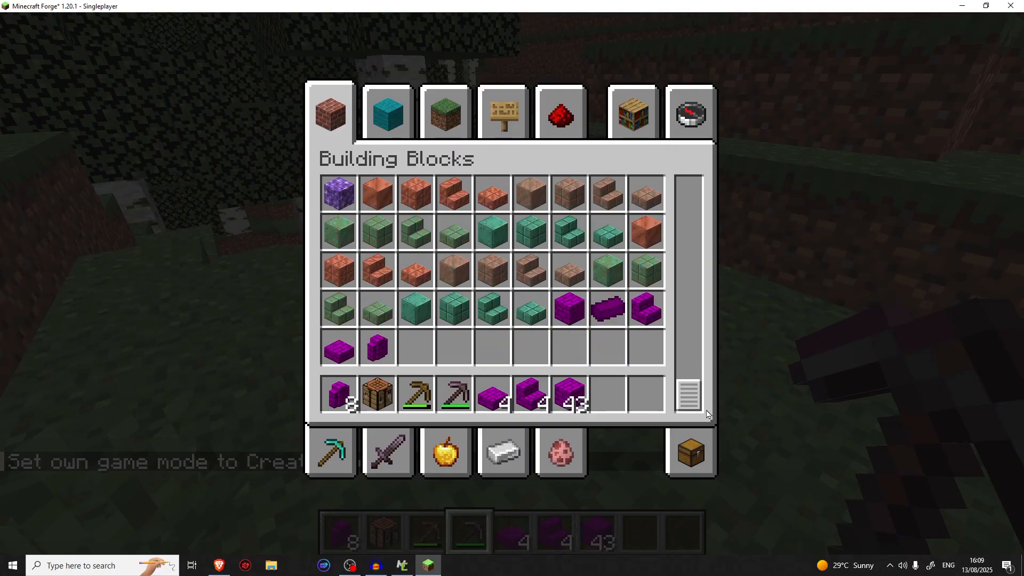
pyautogui.click(608, 310)
pyautogui.click(608, 395)
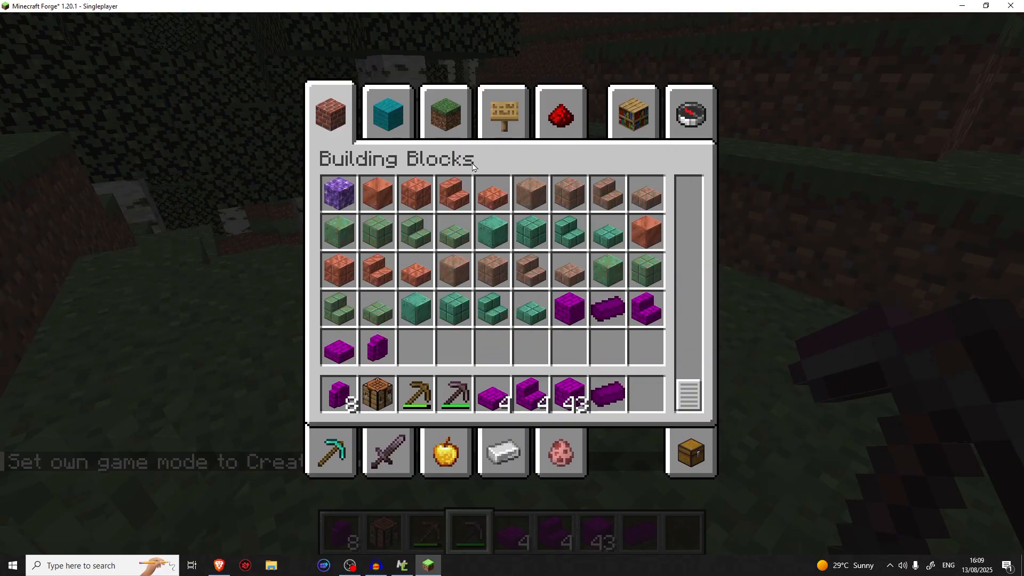
# Look through the Ingredients and Building Blocks categories to check where the mod's items and blocks are listed
pyautogui.click(504, 453)
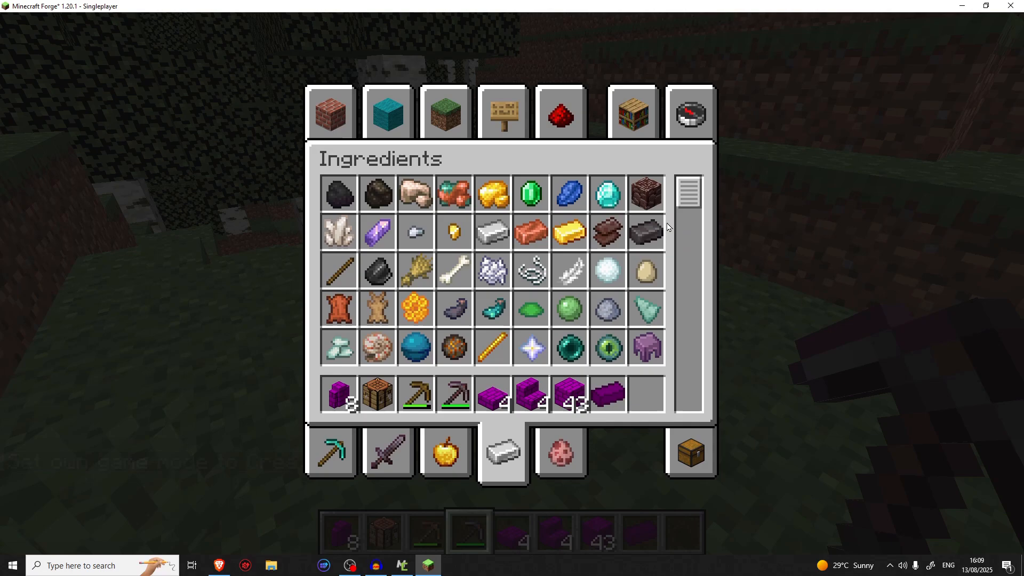
pyautogui.scroll(-10, 608, 229)
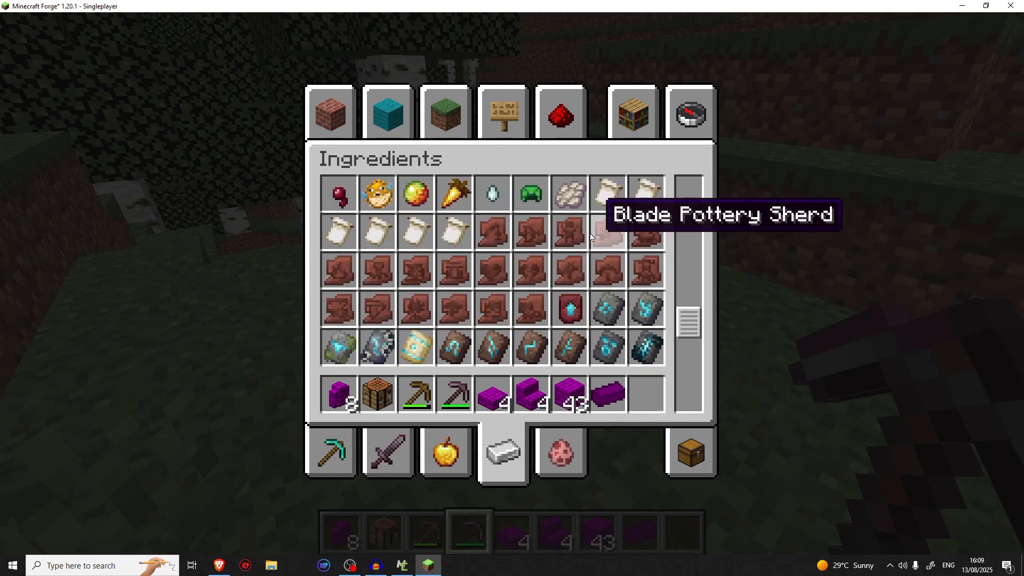
pyautogui.scroll(-5, 591, 237)
pyautogui.click(332, 110)
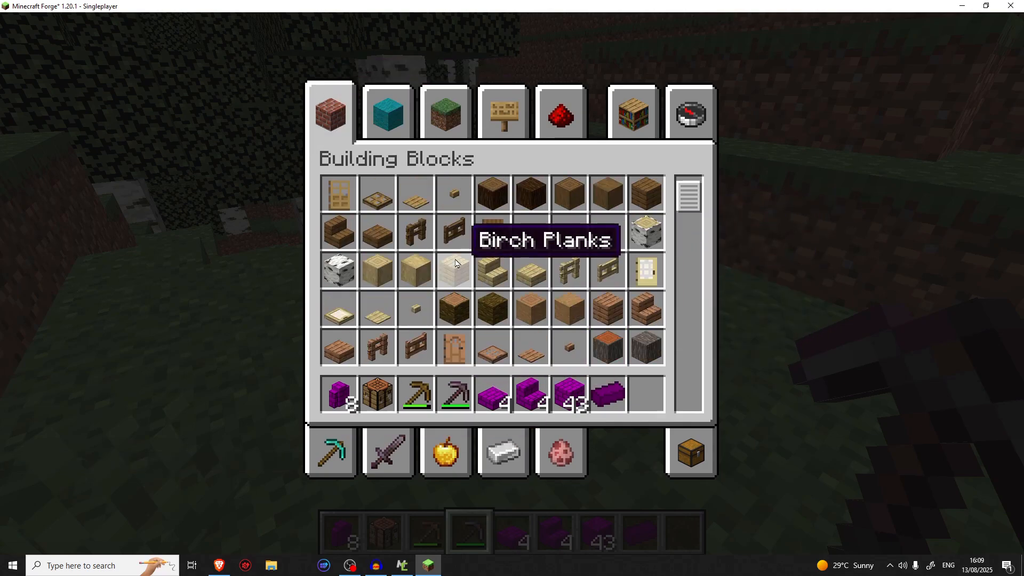
pyautogui.scroll(-10, 455, 262)
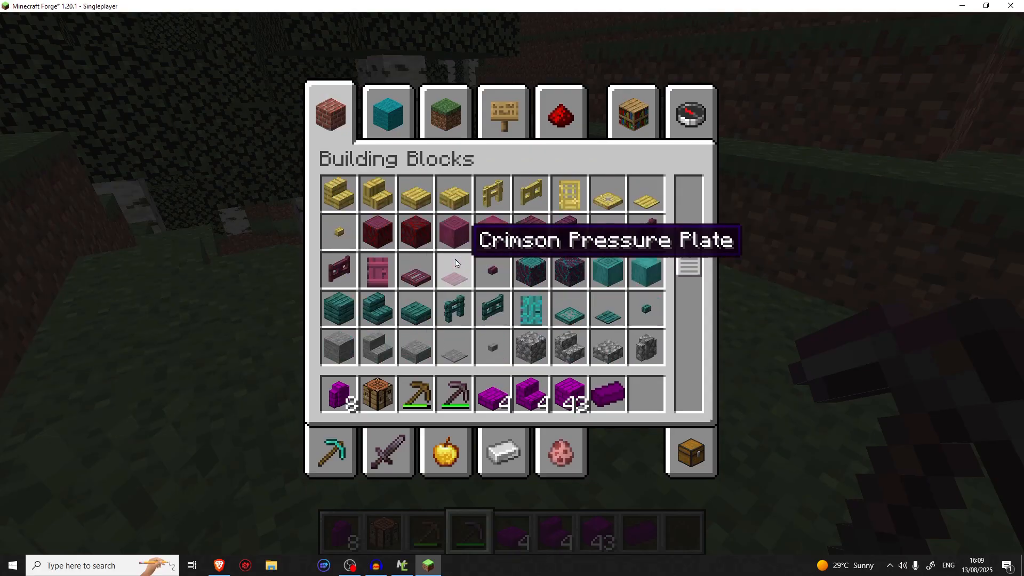
pyautogui.scroll(-10, 455, 262)
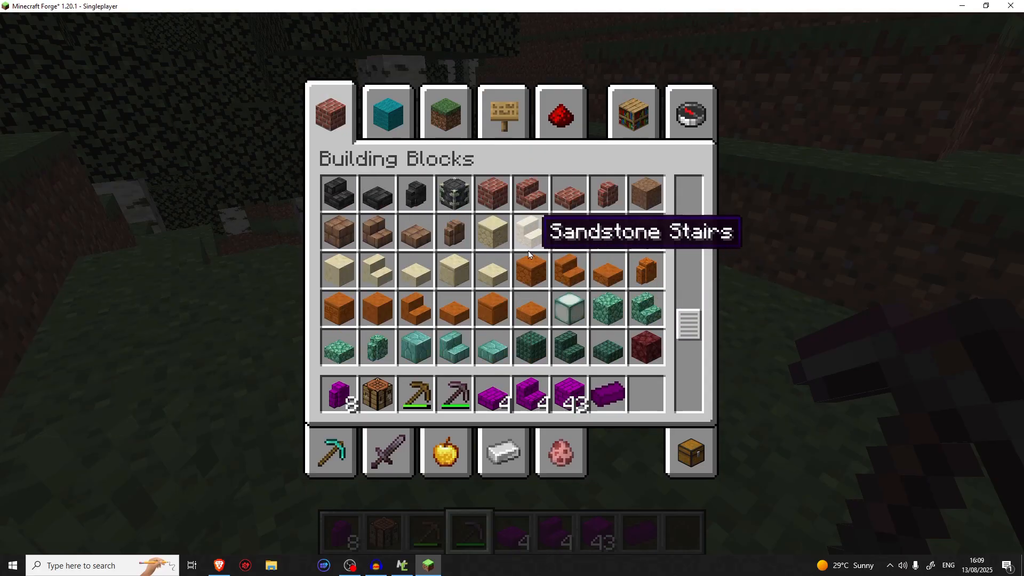
pyautogui.scroll(-12, 617, 246)
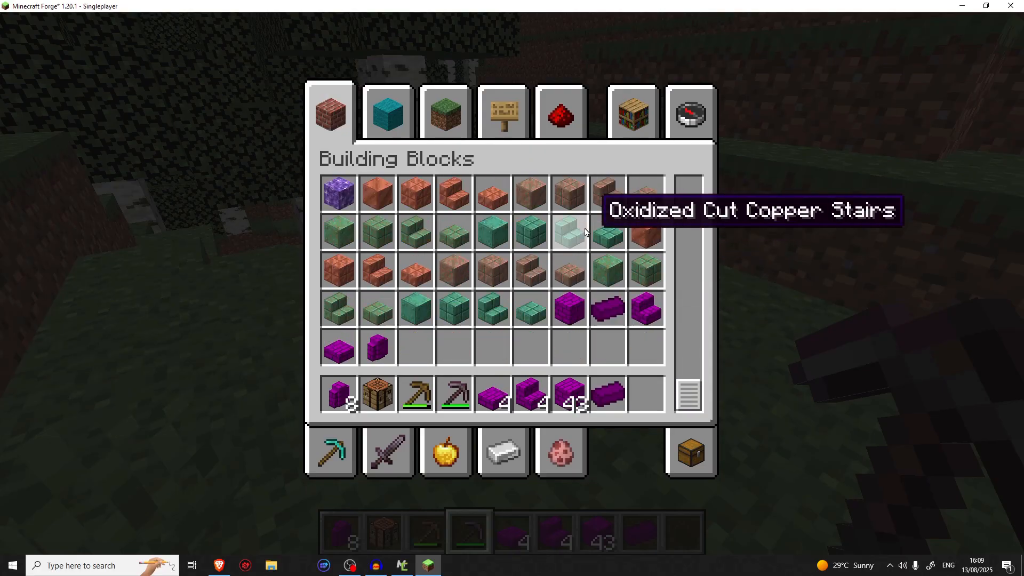
pyautogui.click(670, 134)
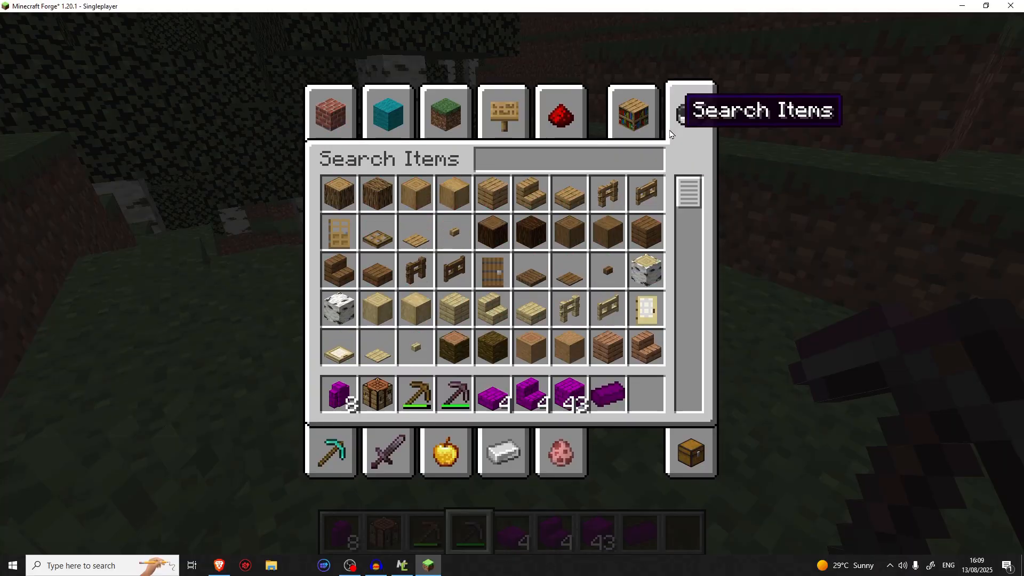
# Search the creative item list for "brick" and look over the mod's purple blocks and brick item among the matches
pyautogui.write('bricc')
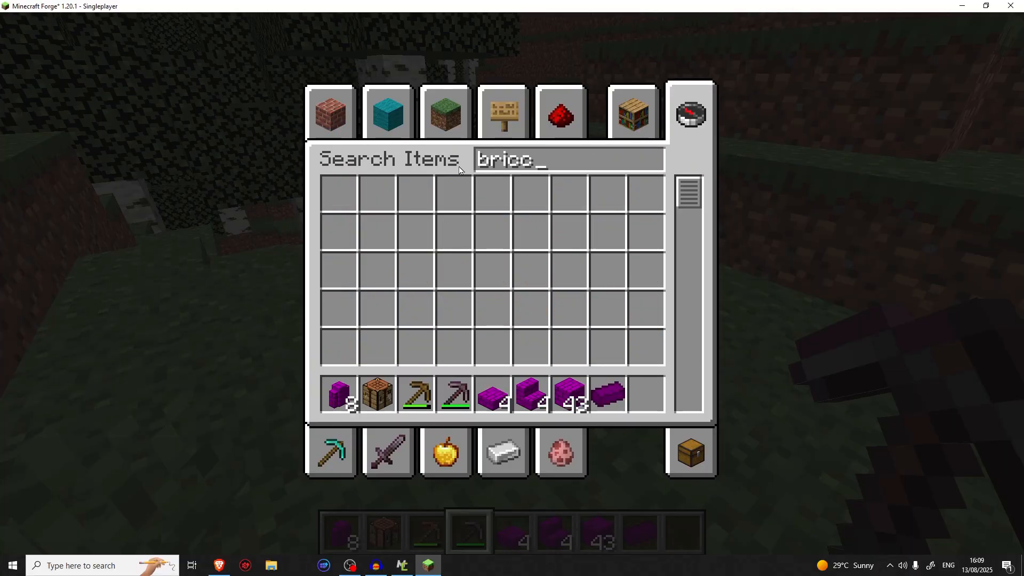
pyautogui.press('BackSpace')
pyautogui.write('k')
pyautogui.scroll(-2, 512, 203)
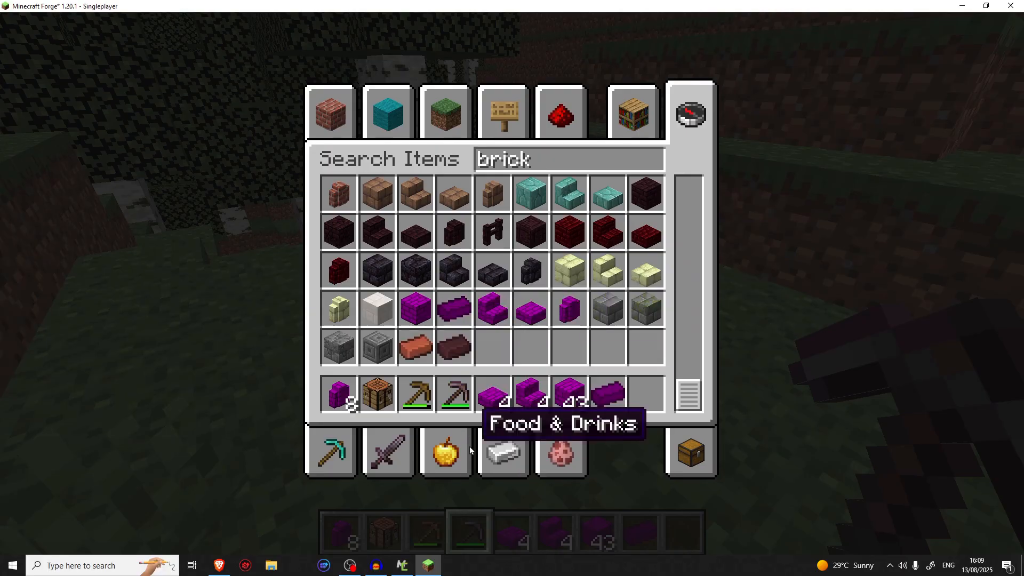
# Look through the Ingredients category to check whether the purple brick item is listed there, and close the inventory
pyautogui.click(523, 446)
pyautogui.scroll(-5, 627, 227)
pyautogui.scroll(5, 627, 227)
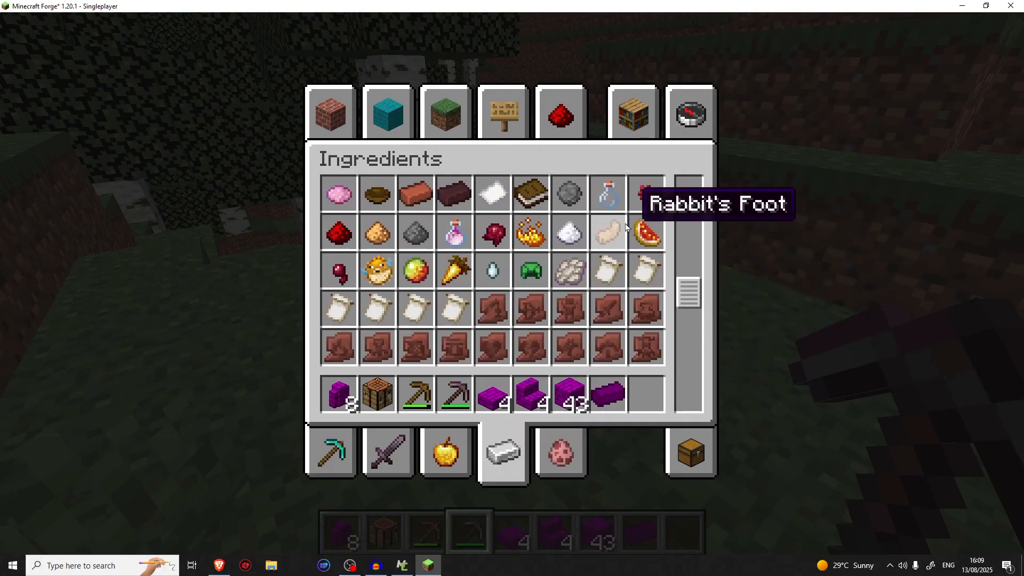
pyautogui.scroll(-10, 627, 227)
pyautogui.press('e')
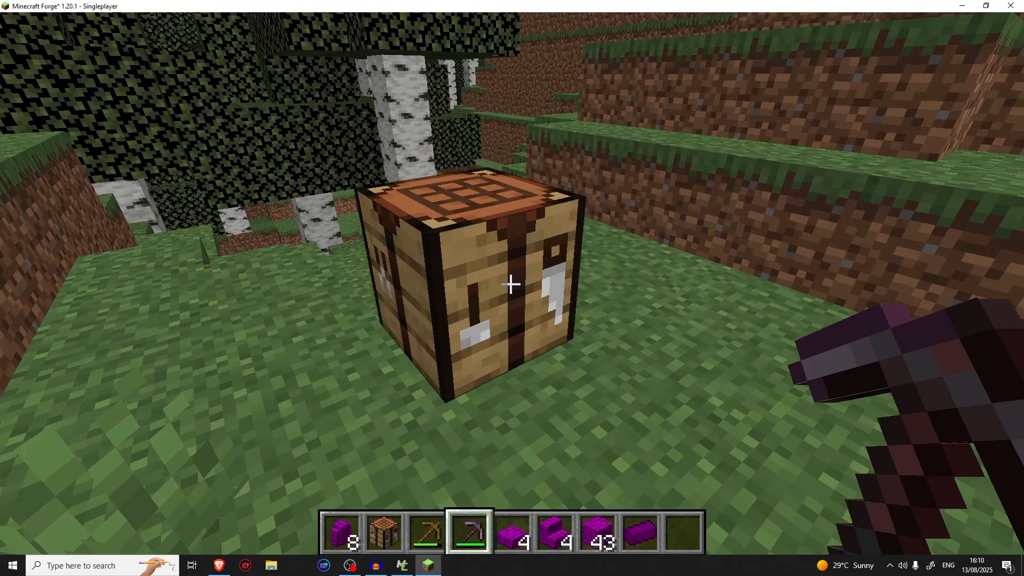
# Put a full stack of 64 Purple Stone Brick items from Building Blocks in the eighth hotbar slot
pyautogui.press('8')
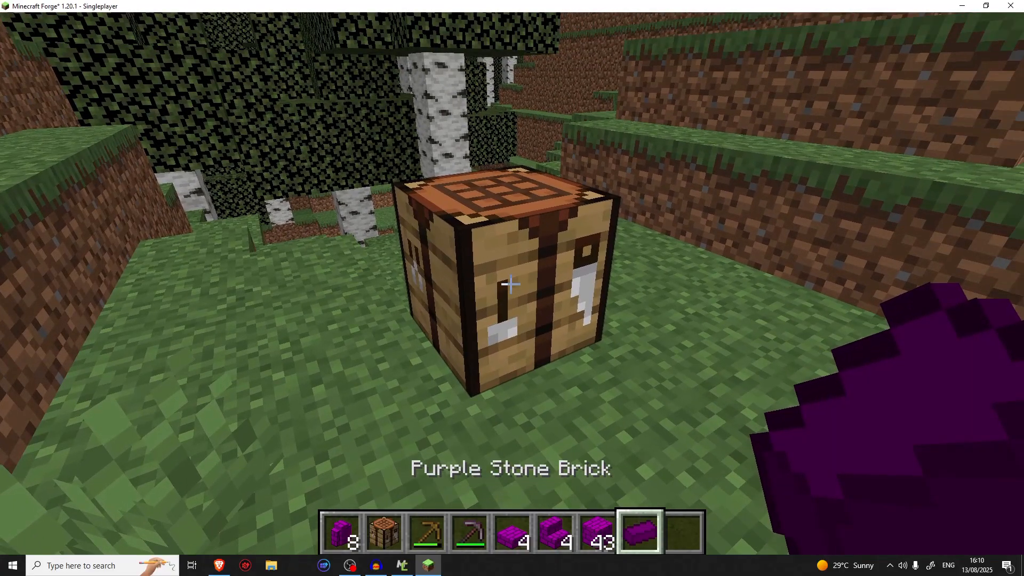
pyautogui.press('e')
pyautogui.click(345, 117)
pyautogui.scroll(-20, 582, 240)
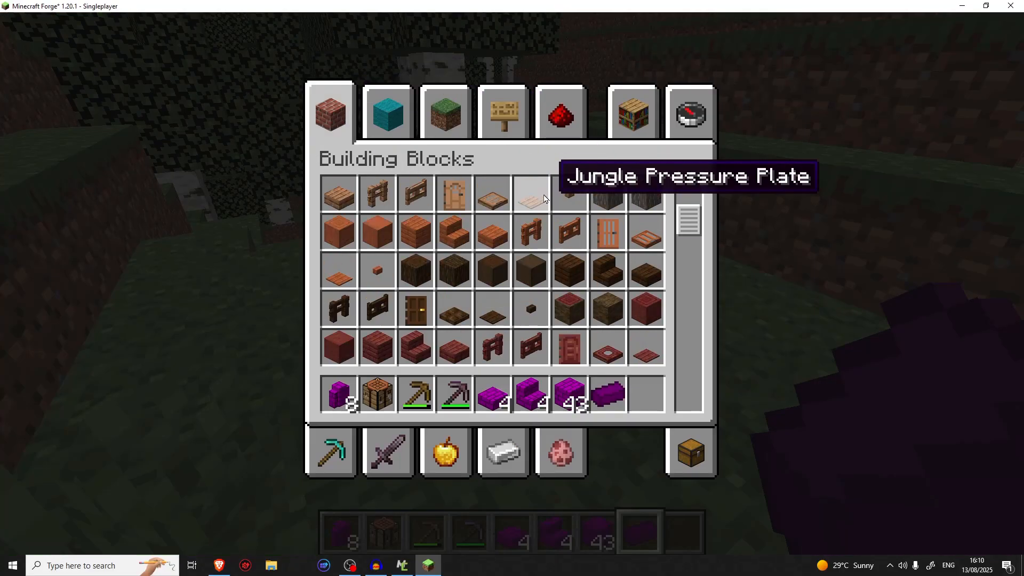
pyautogui.keyDown('shift'); pyautogui.click(594, 318); pyautogui.keyUp('shift')
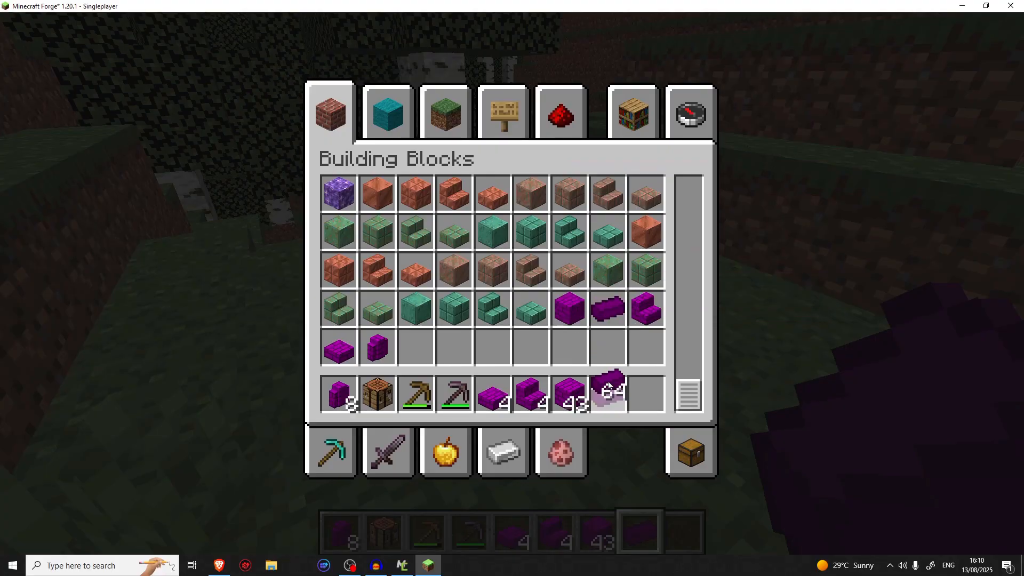
pyautogui.press('e')
# Craft a Purple Stone Bricks block from nine Purple Stone Brick items and add it to the stack in the seventh hotbar slot
pyautogui.rightClick(512, 288)
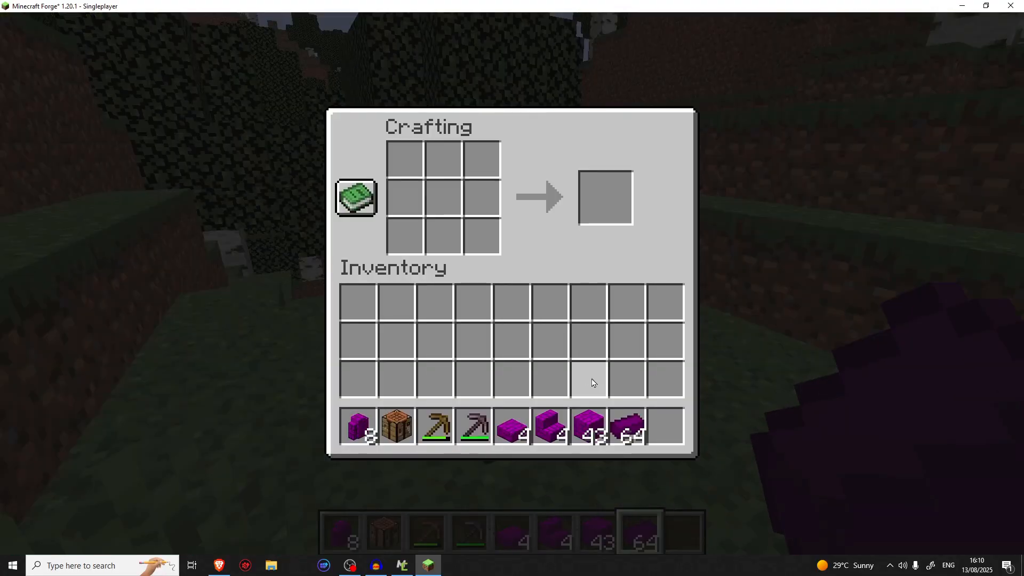
pyautogui.click(628, 426)
pyautogui.moveTo(458, 169)
pyautogui.mouseDown()
pyautogui.moveTo(394, 222)
pyautogui.moveTo(400, 227)
pyautogui.mouseUp()
pyautogui.click(472, 302)
pyautogui.click(606, 197)
pyautogui.click(592, 427)
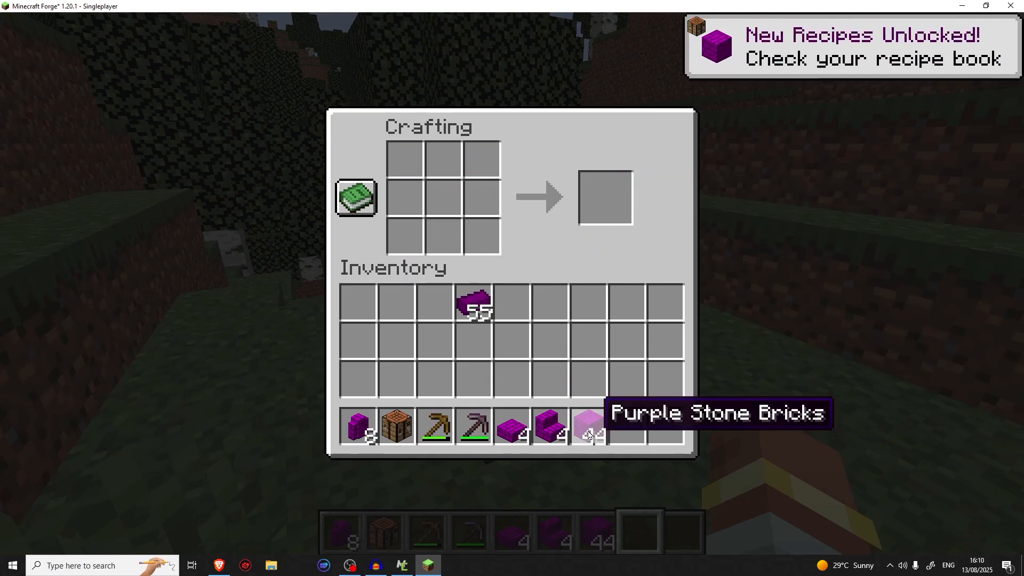
pyautogui.press('e')
pyautogui.press('7')
pyautogui.press('s')
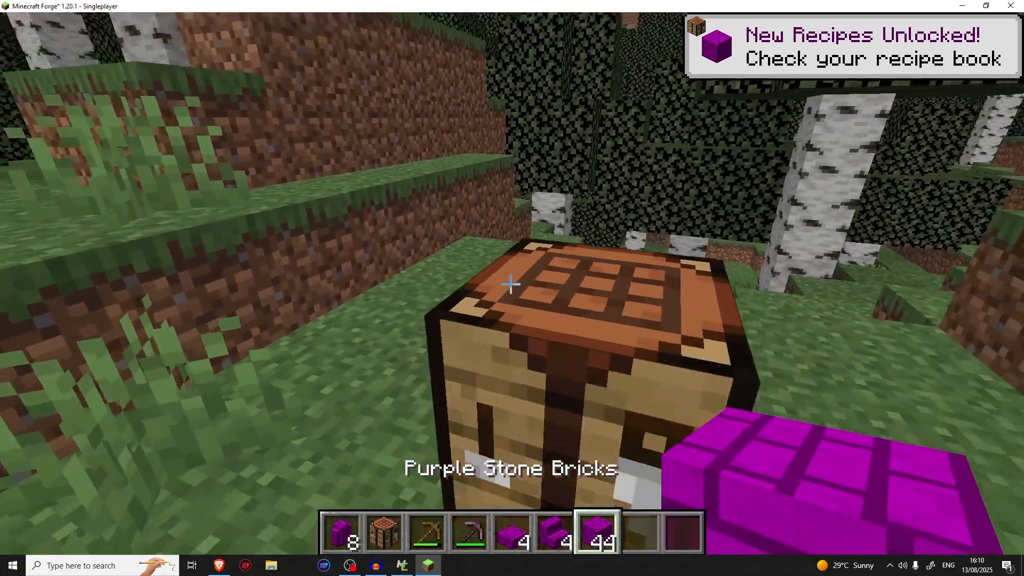
pyautogui.press('w')
pyautogui.press('s')
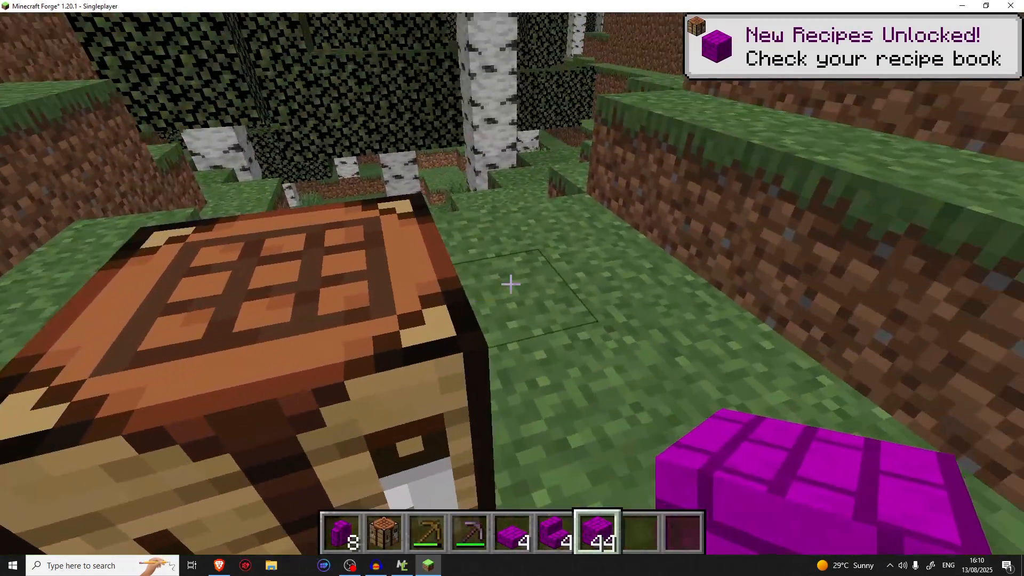
pyautogui.press('9')
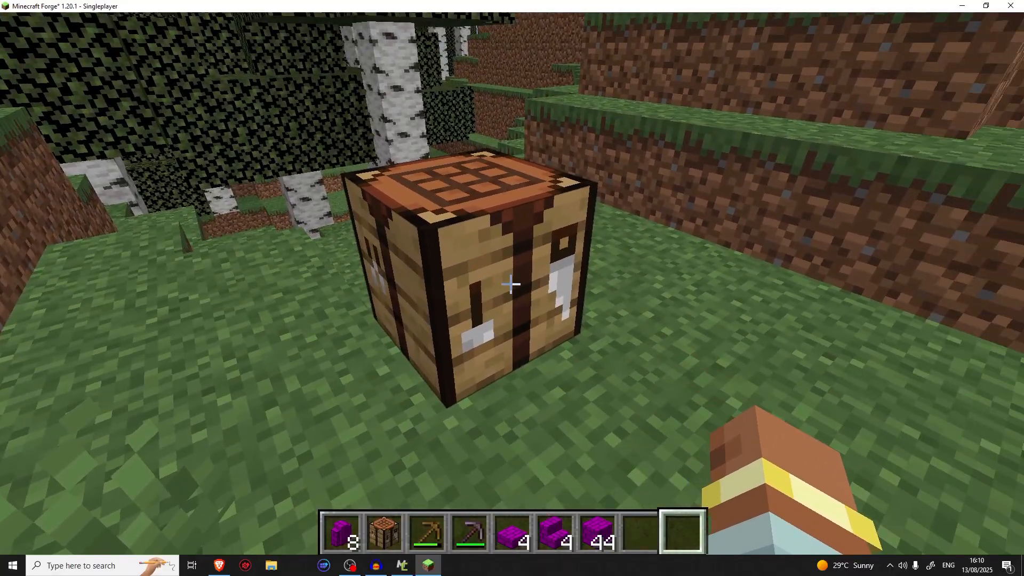
pyautogui.scroll(7, 511, 284)
# Review the player's own inventory and browse the Ingredients and Building Blocks categories of the creative inventory
pyautogui.press('e')
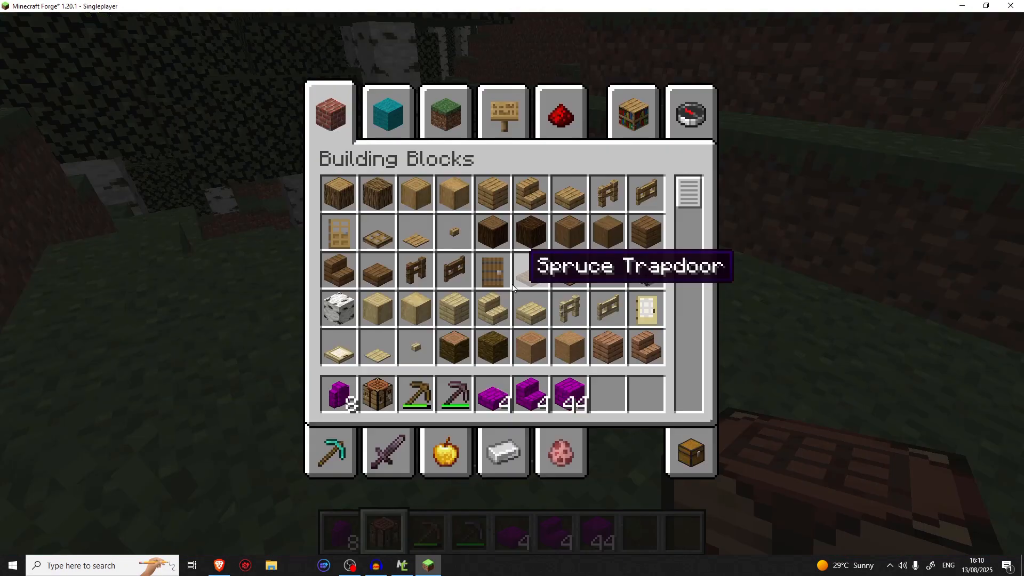
pyautogui.click(685, 473)
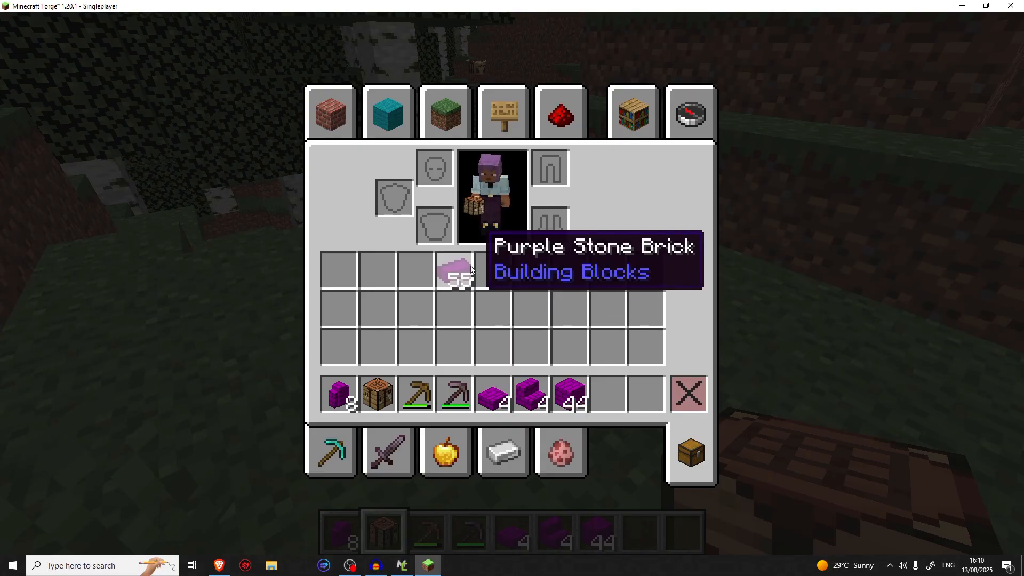
pyautogui.click(509, 450)
pyautogui.scroll(-10, 539, 302)
pyautogui.scroll(10, 534, 304)
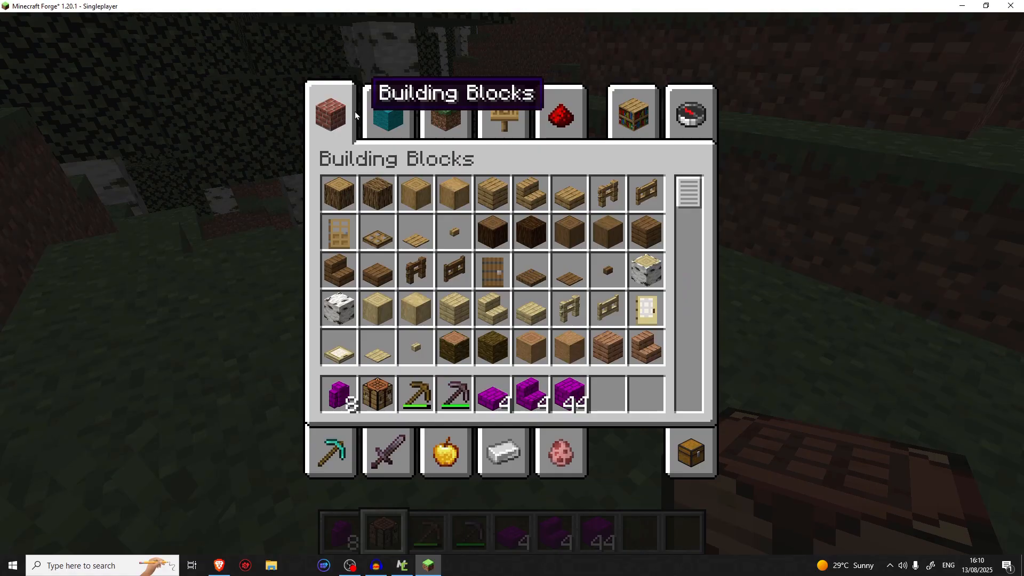
pyautogui.scroll(-15, 653, 263)
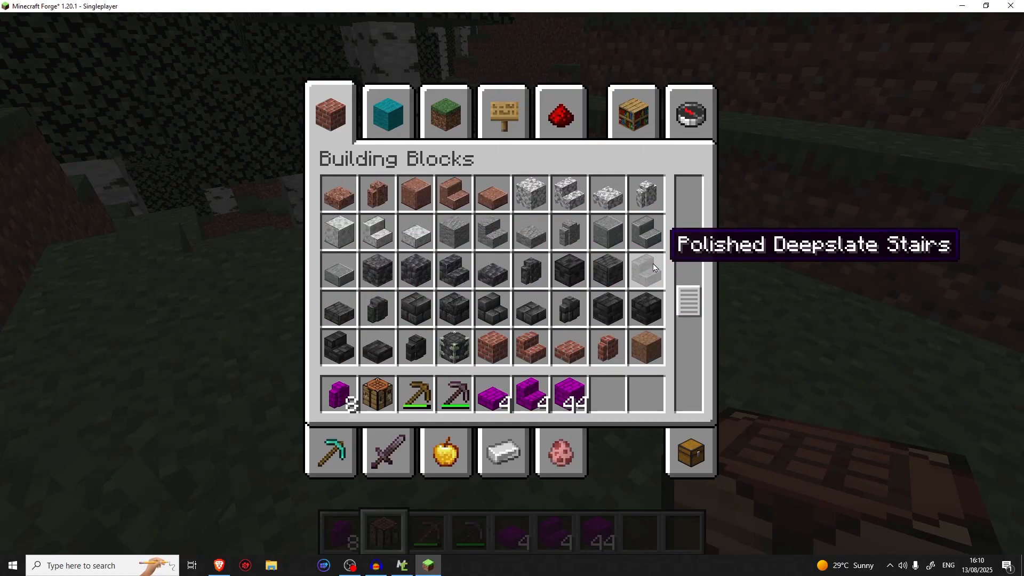
pyautogui.press('e')
# Switch to the front-facing third-person view and cycle through the hotbar to examine how the character holds the purple brick blocks
pyautogui.press('F5')
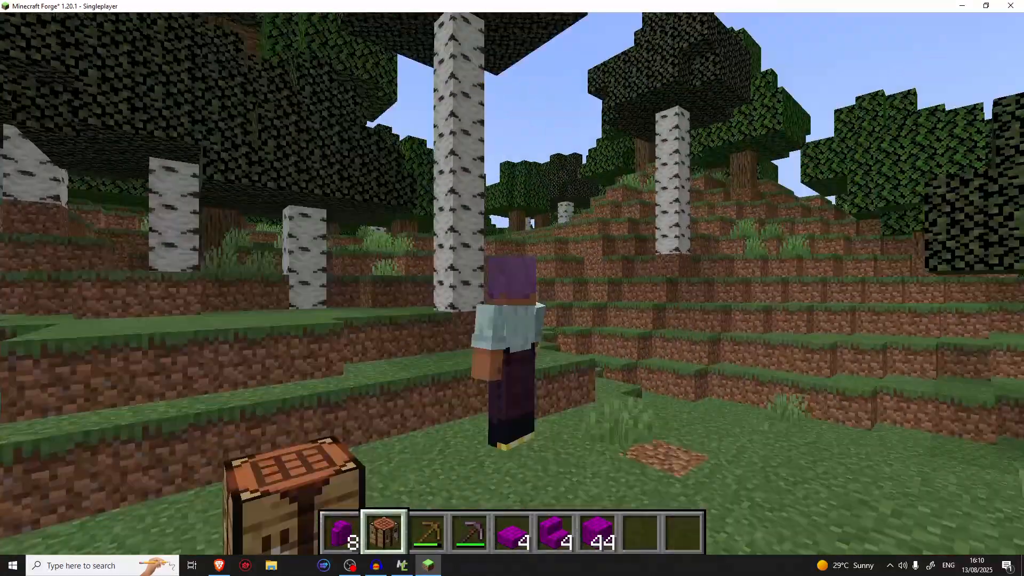
pyautogui.press('7')
pyautogui.press('F5')
pyautogui.scroll(-3, 512, 288)
pyautogui.scroll(-3, 512, 288)
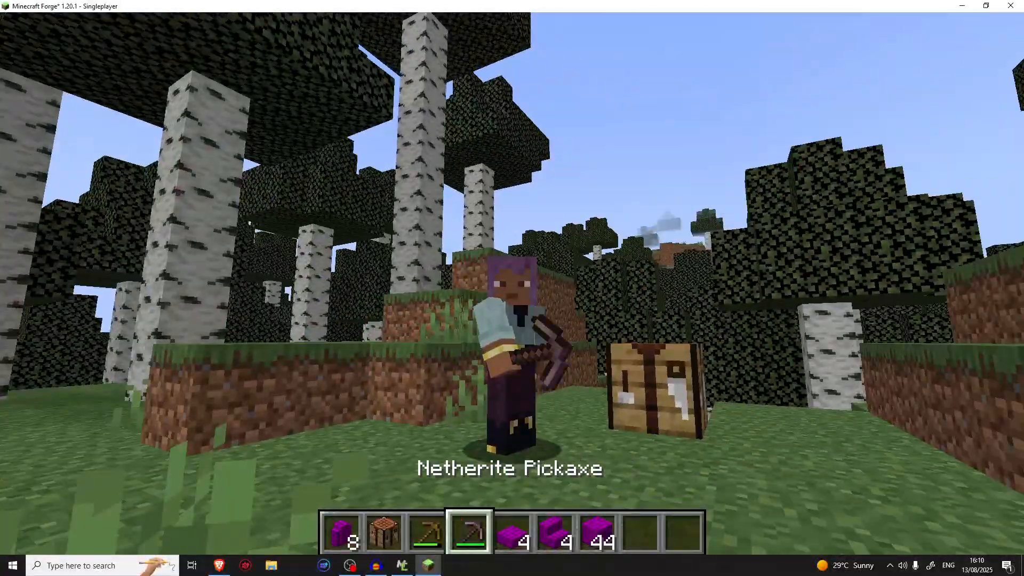
pyautogui.scroll(3, 512, 288)
pyautogui.press('8')
pyautogui.scroll(1, 512, 288)
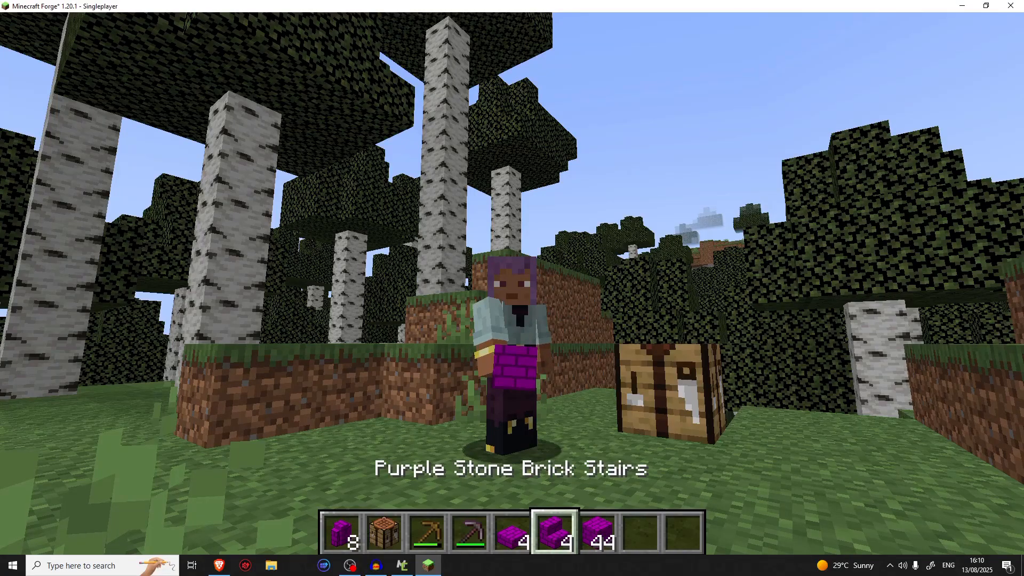
pyautogui.scroll(-1, 512, 289)
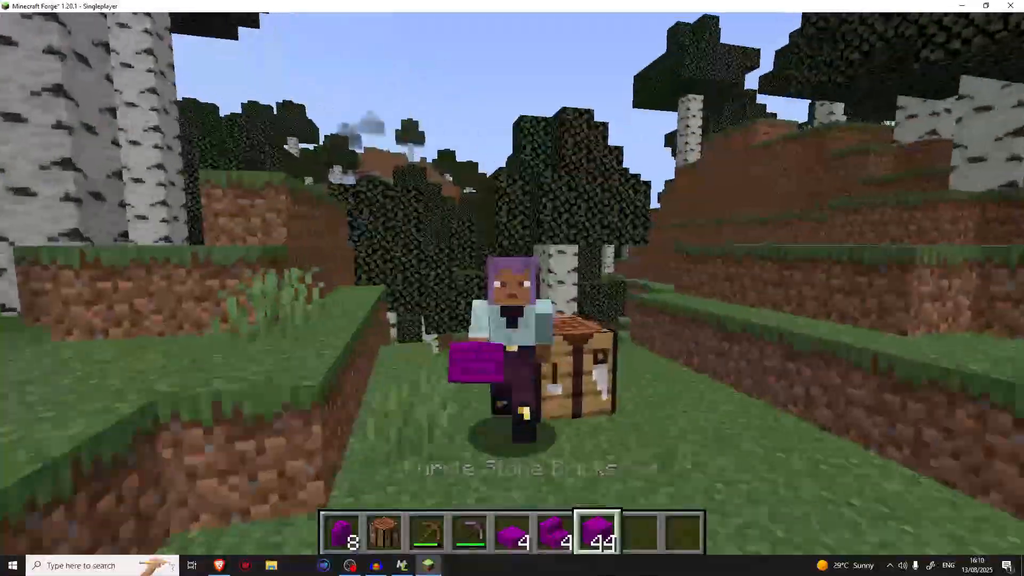